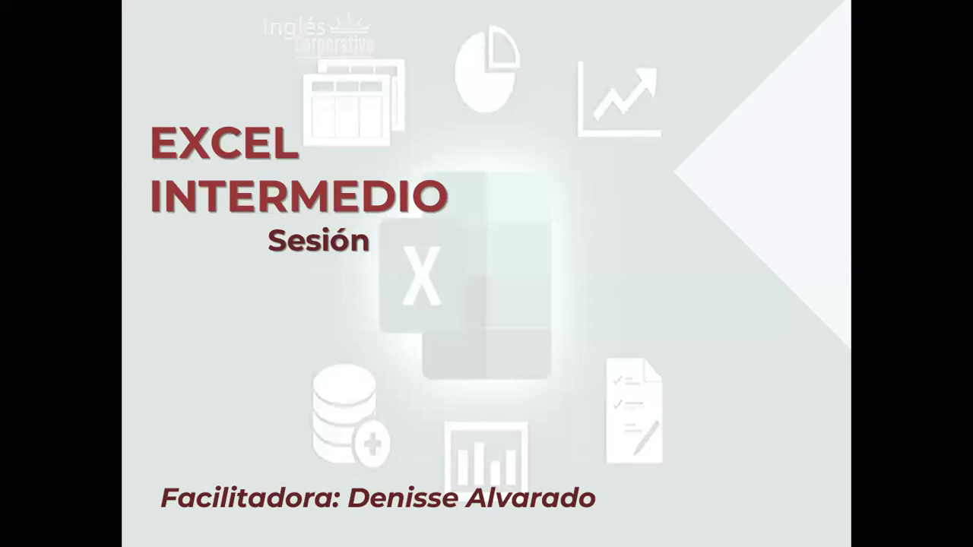
Advance the slideshow from the EXCEL INTERMEDIO title slide to the Objetivo slide.
{"action": "left_click", "coordinate": [612, 291]}
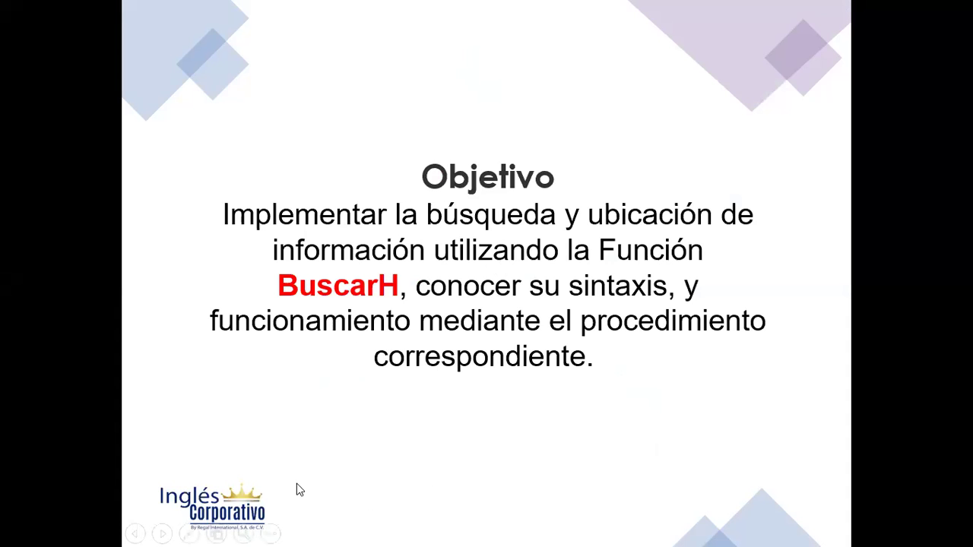
Move past the Función buscarH slide to the Función BuscarH.xlsx workbook on Hoja3.
{"action": "left_click", "coordinate": [396, 415]}
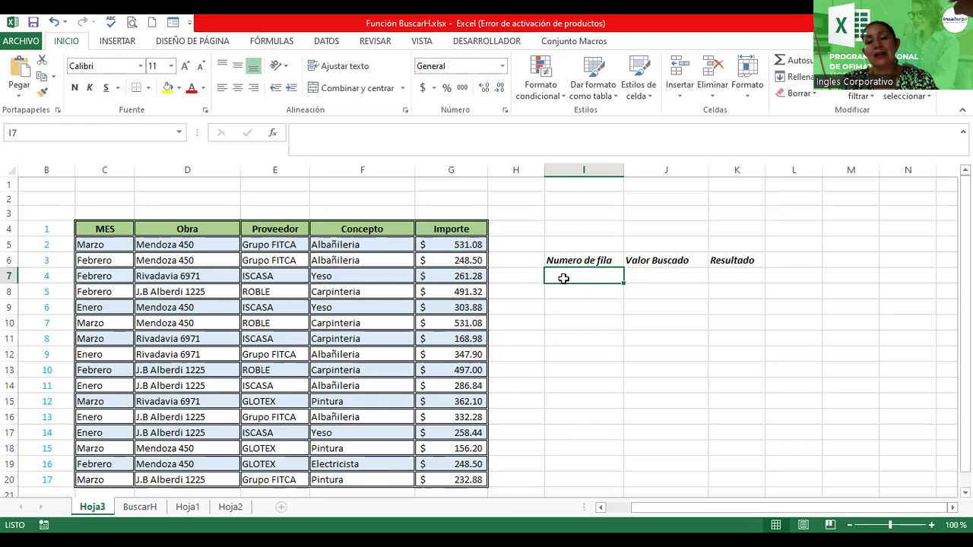
Enter 6 as the Numero de fila value in I7.
{"action": "left_click", "coordinate": [653, 272]}
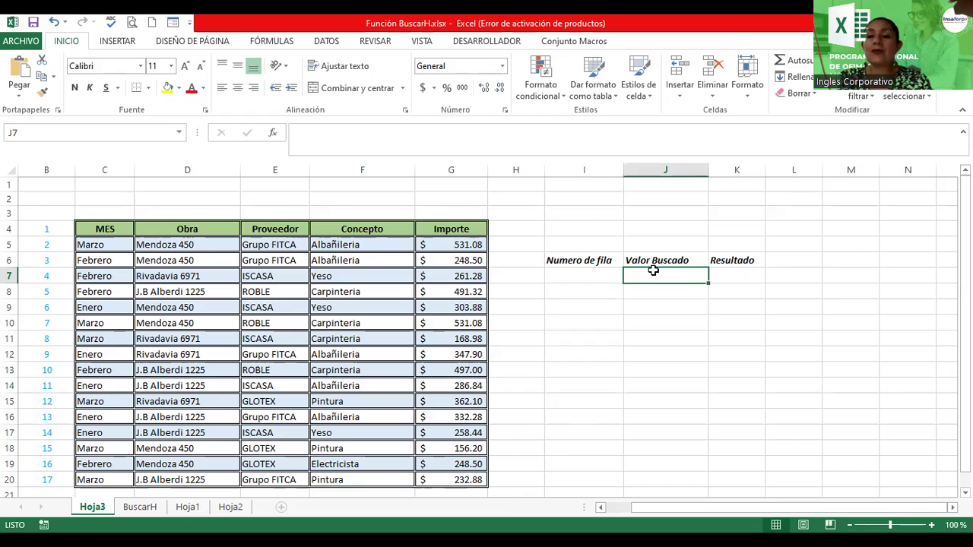
{"action": "left_click", "coordinate": [596, 276]}
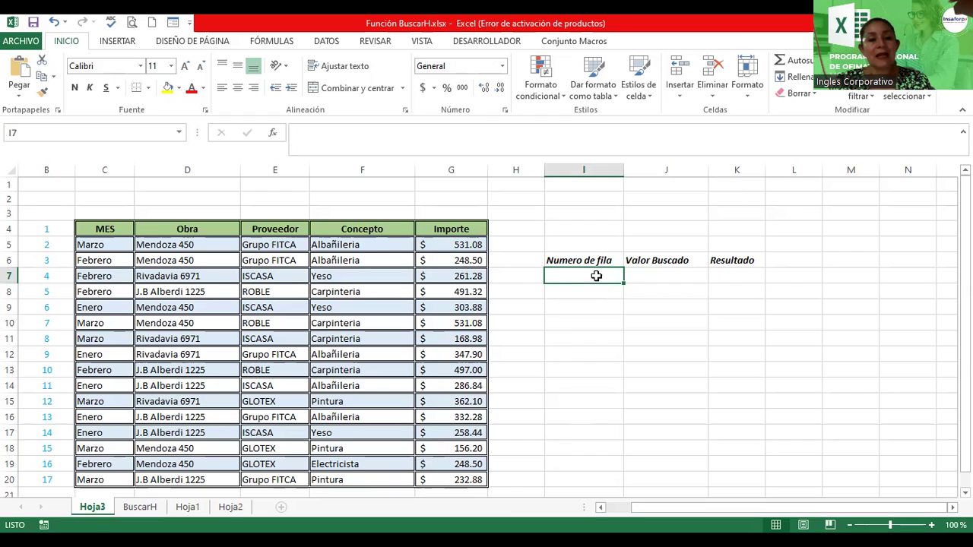
{"action": "type", "text": "6"}
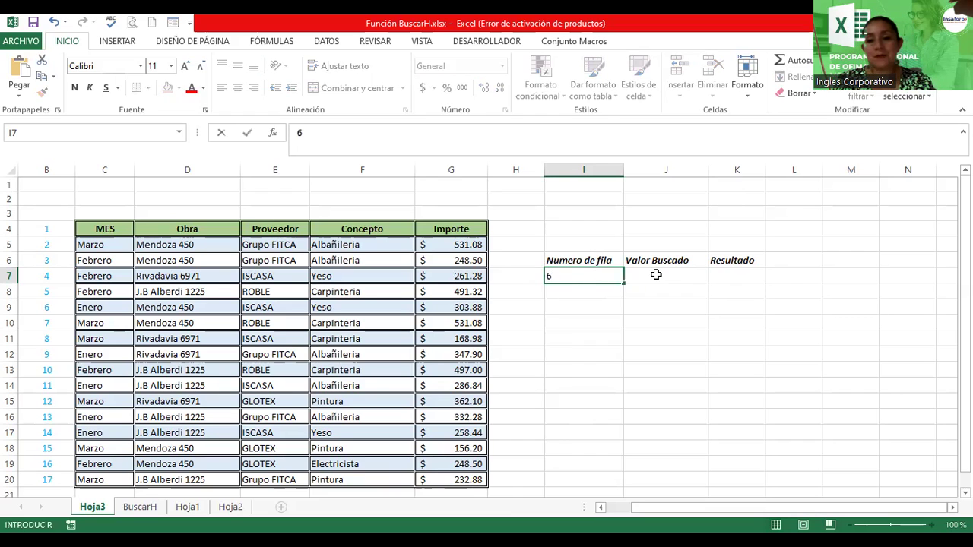
{"action": "left_click", "coordinate": [659, 276]}
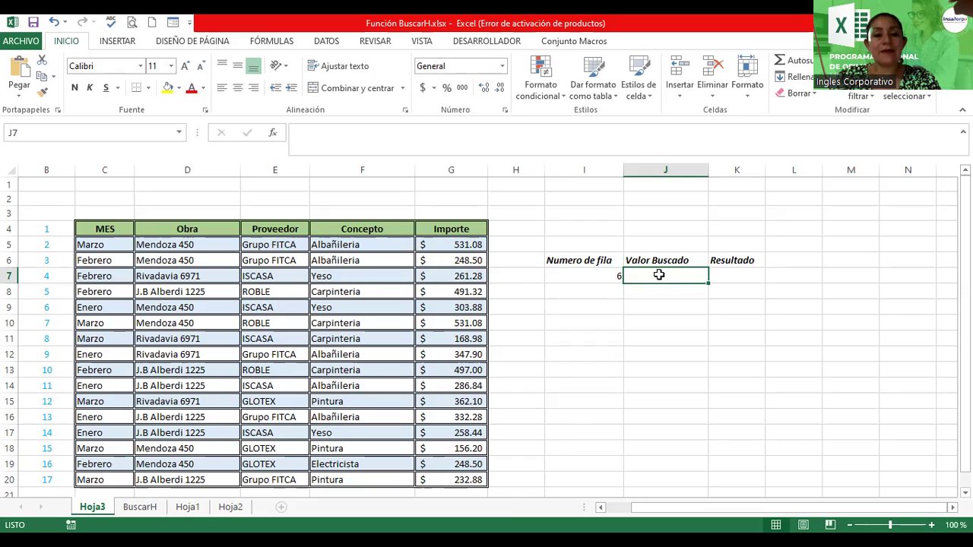
Enter ISCASA as the Valor Buscado in J7, fixing typing mistakes.
{"action": "type", "text": "R"}
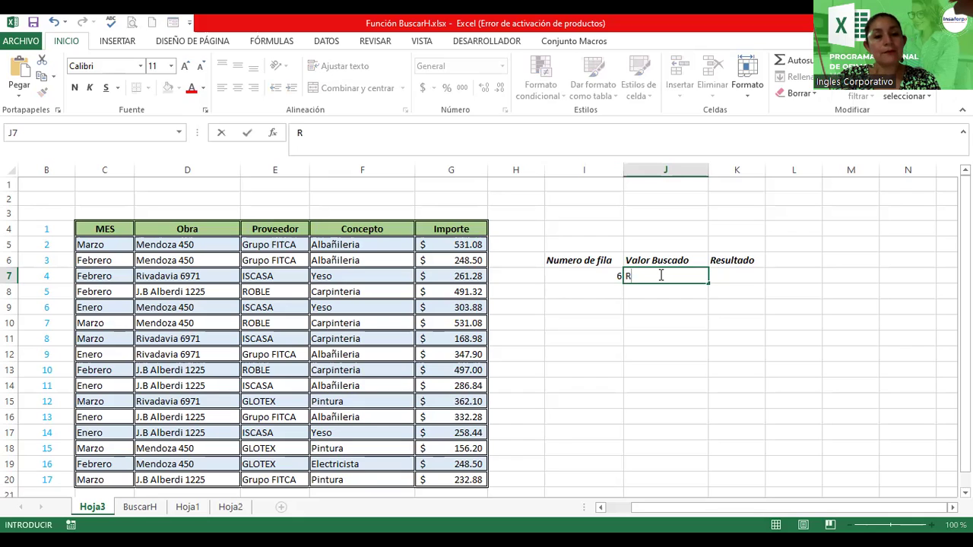
{"action": "key", "text": "BackSpace"}
{"action": "type", "text": "IS"}
{"action": "key", "text": "BackSpace"}
{"action": "key", "text": "BackSpace"}
{"action": "type", "text": "ISCASA"}
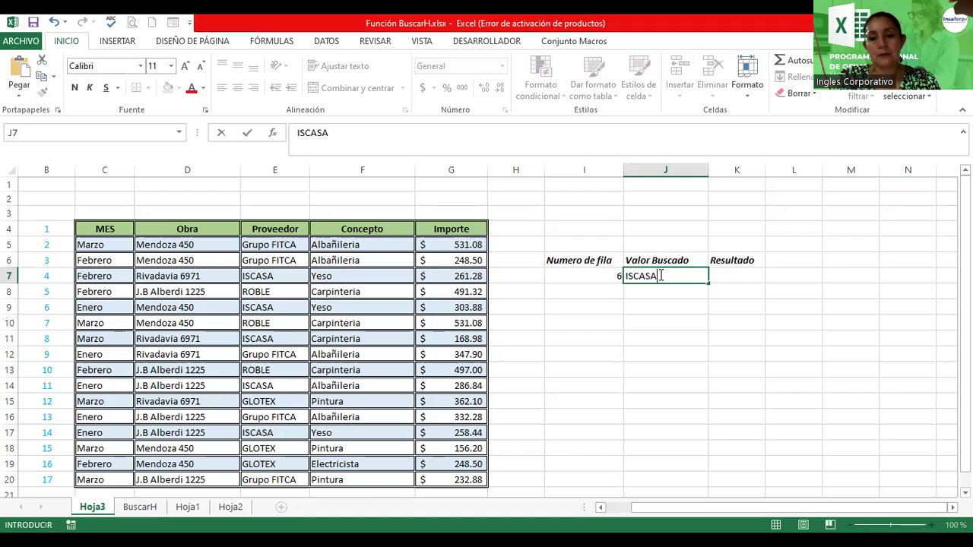
{"action": "key", "text": "Return"}
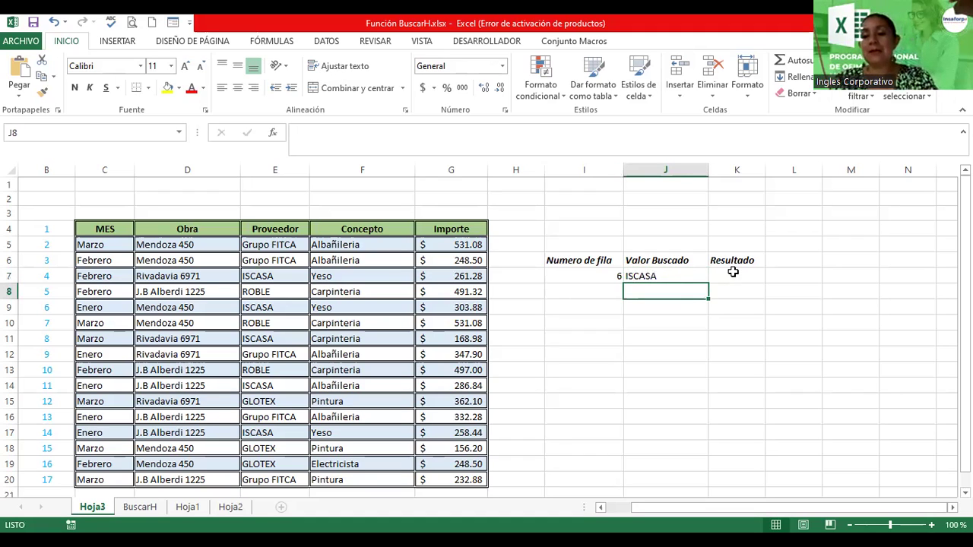
{"action": "left_click", "coordinate": [733, 272]}
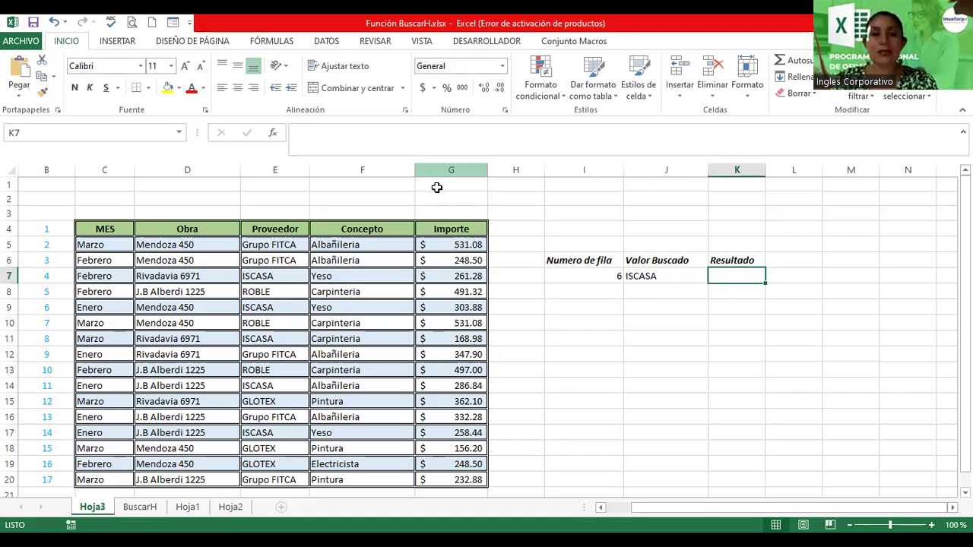
Start a BUSCARH formula in K7 with J7 as Valor_buscado, then cancel it.
{"action": "left_click", "coordinate": [273, 43]}
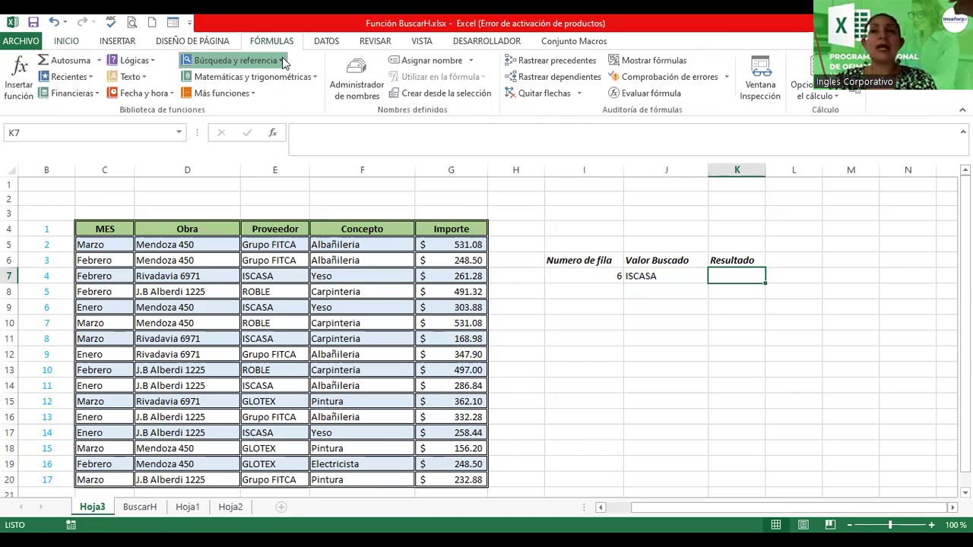
{"action": "left_click", "coordinate": [282, 59]}
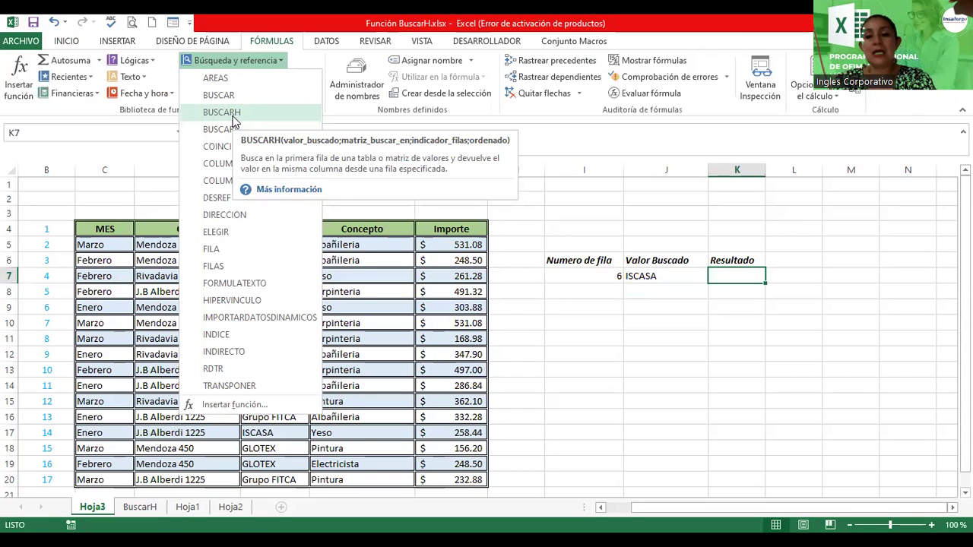
{"action": "left_click", "coordinate": [221, 113]}
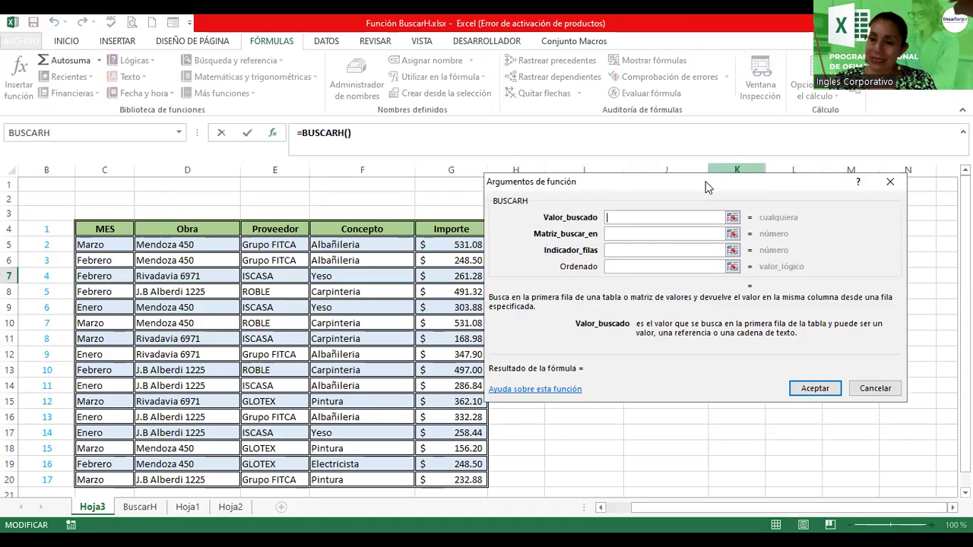
{"action": "left_click_drag", "start_coordinate": [707, 187], "coordinate": [479, 307]}
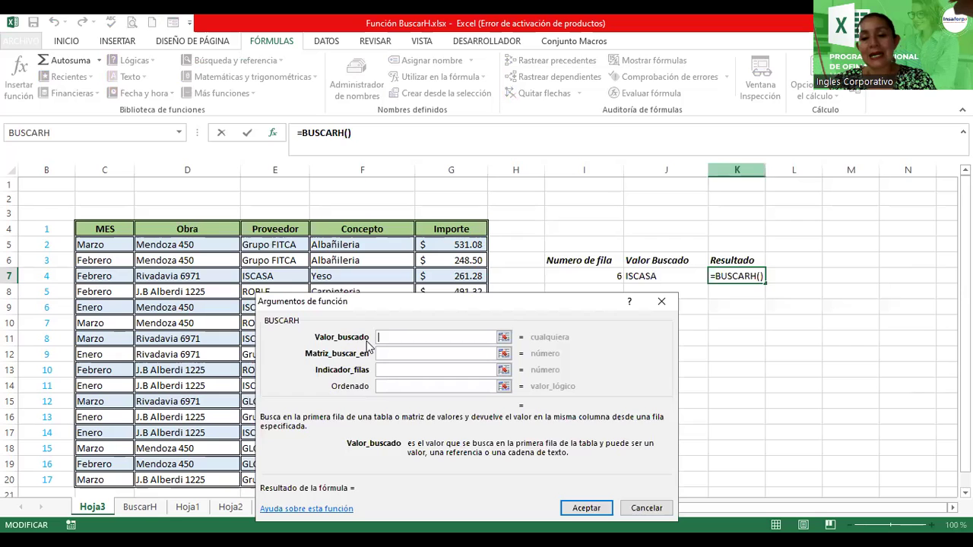
{"action": "left_click", "coordinate": [647, 276]}
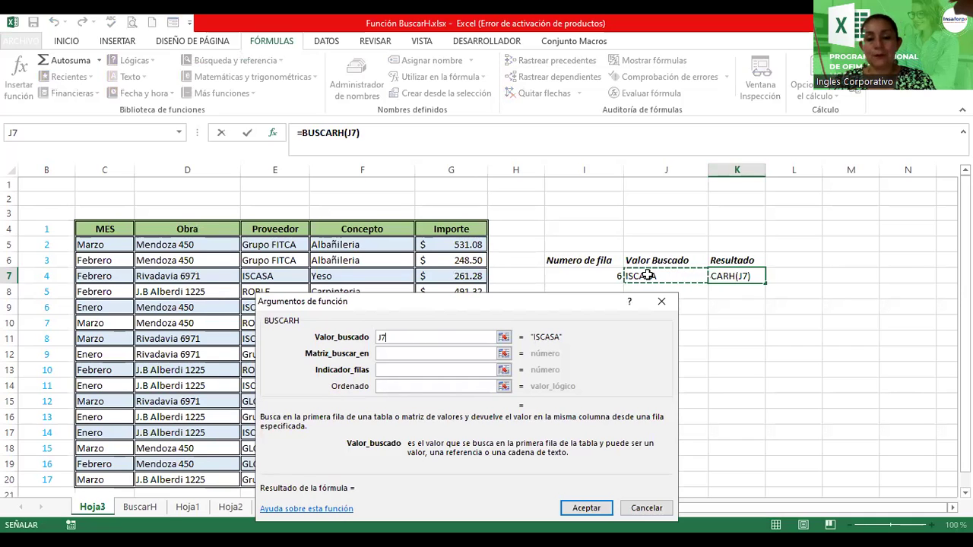
{"action": "key", "text": "BackSpace"}
{"action": "key", "text": "BackSpace"}
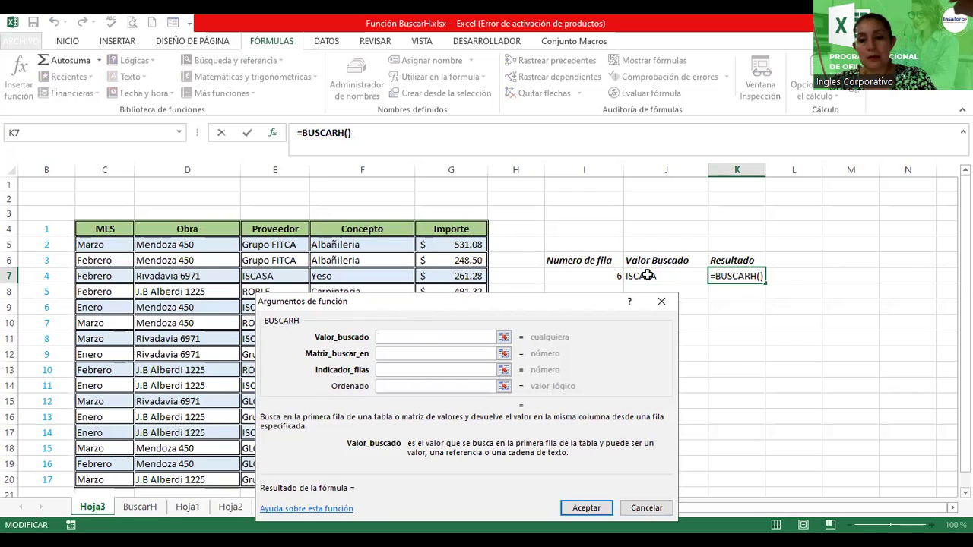
{"action": "key", "text": "Escape"}
{"action": "left_click", "coordinate": [663, 275]}
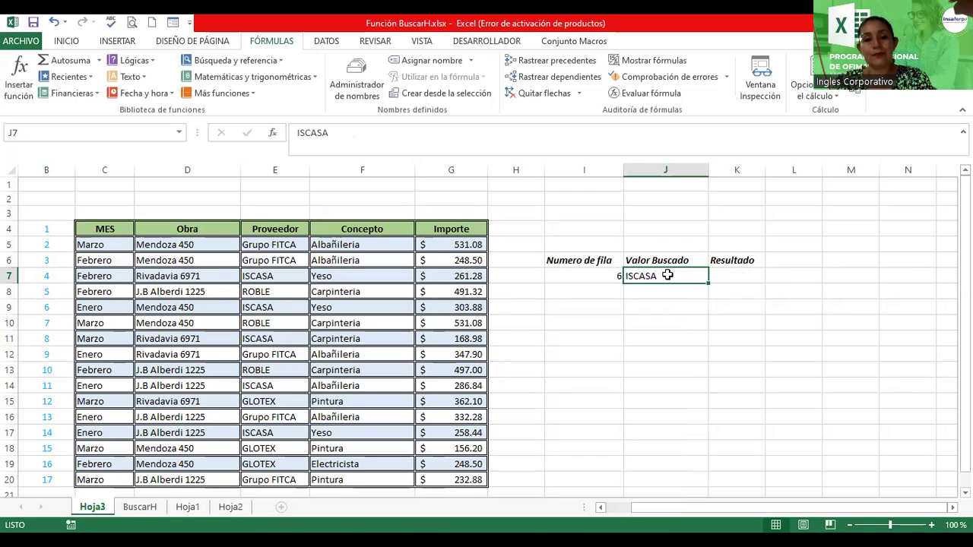
Replace ISCASA in J7 with Proveedor, correcting the misspelled Proveedpr.
{"action": "key", "text": "BackSpace"}
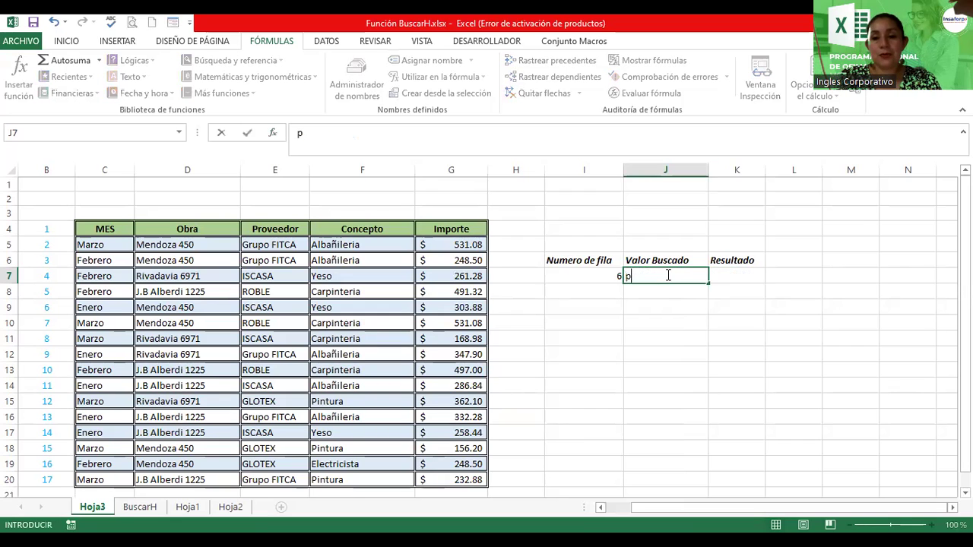
{"action": "type", "text": "Pr"}
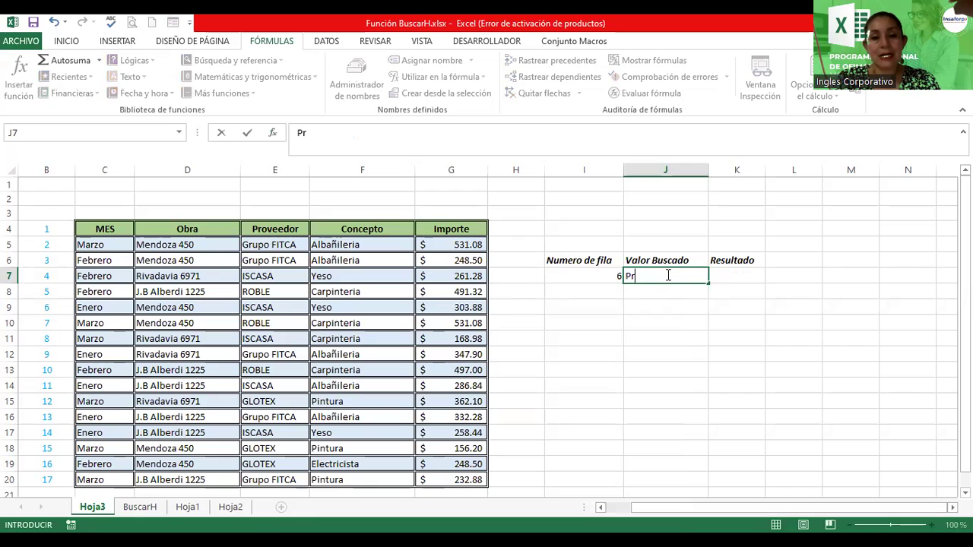
{"action": "type", "text": "ove"}
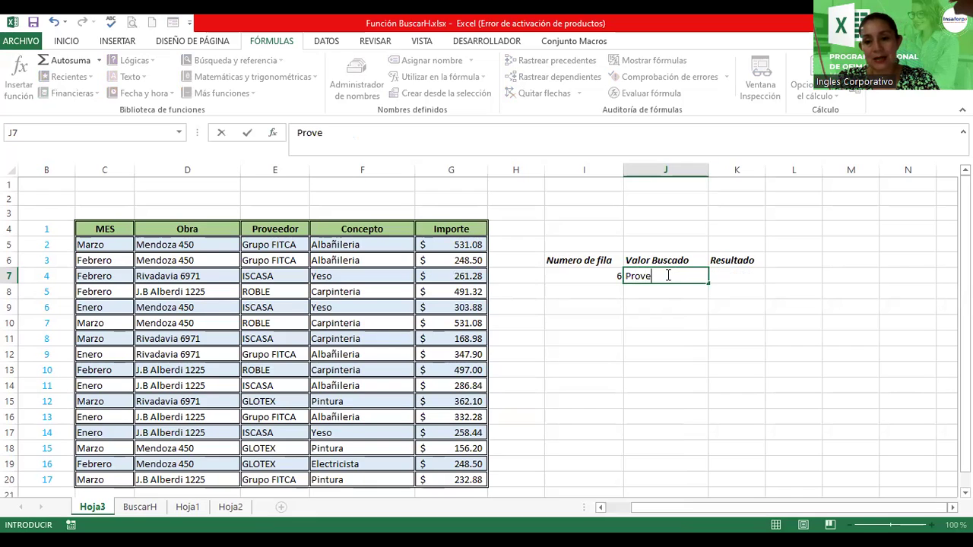
{"action": "type", "text": "edor"}
{"action": "key", "text": "Return"}
{"action": "left_click", "coordinate": [666, 275]}
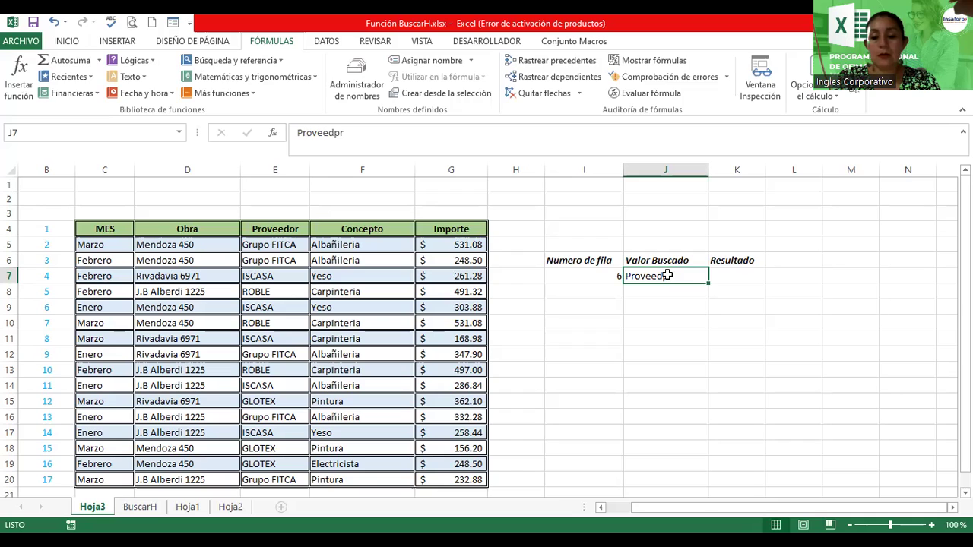
{"action": "key", "text": "BackSpace"}
{"action": "type", "text": "Proveedor"}
{"action": "key", "text": "Return"}
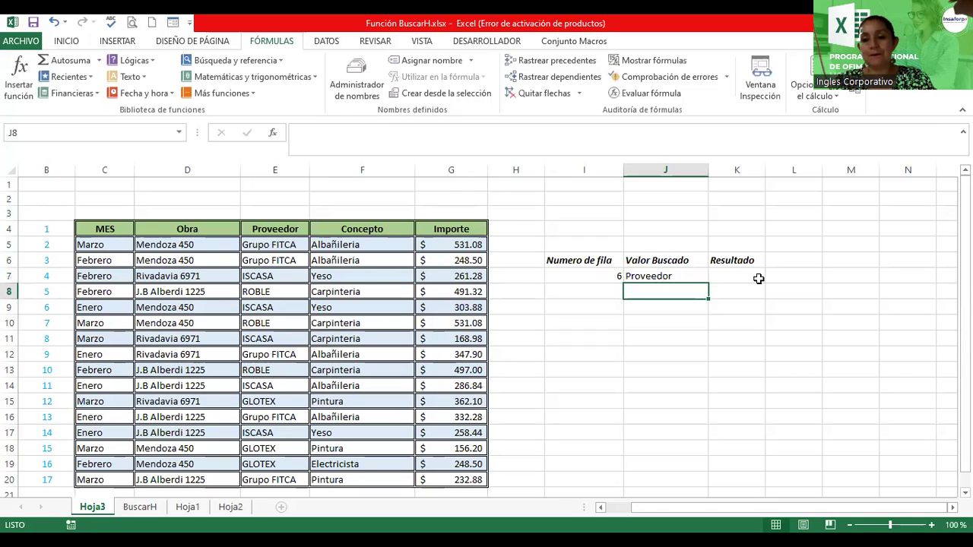
{"action": "left_click", "coordinate": [728, 275]}
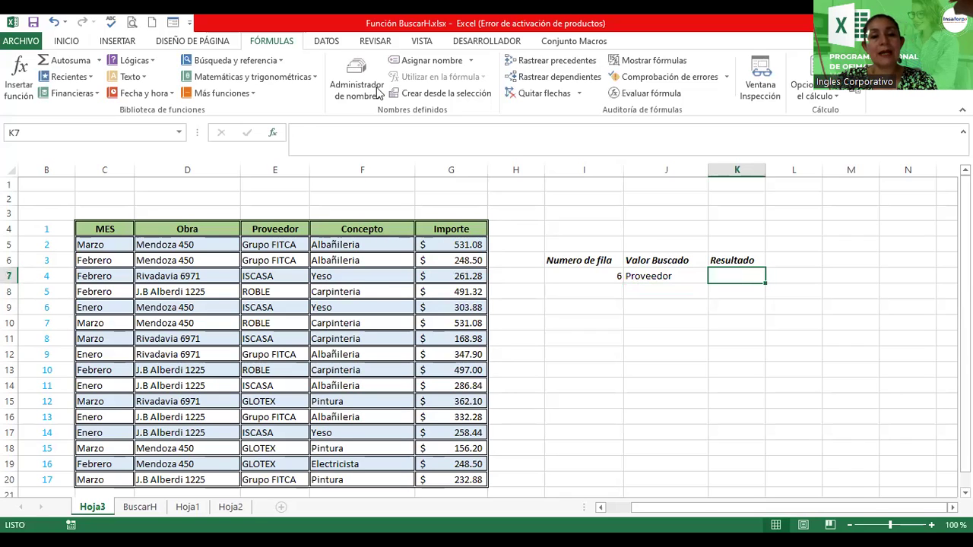
Insert a BUSCARH formula in K7 with J7 (Proveedor) as Valor_buscado.
{"action": "type", "text": "="}
{"action": "key", "text": "shift+F3"}
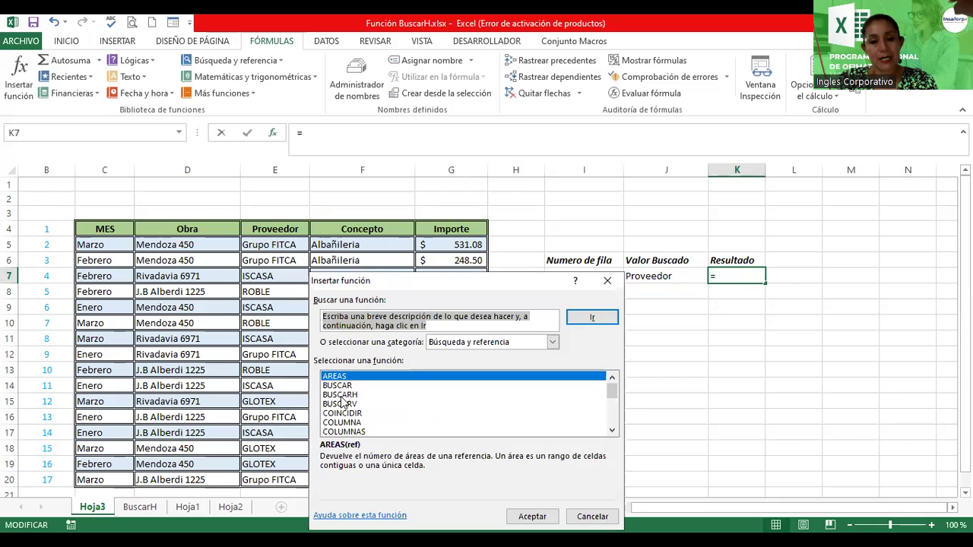
{"action": "left_click", "coordinate": [340, 395]}
{"action": "double_click", "coordinate": [341, 395]}
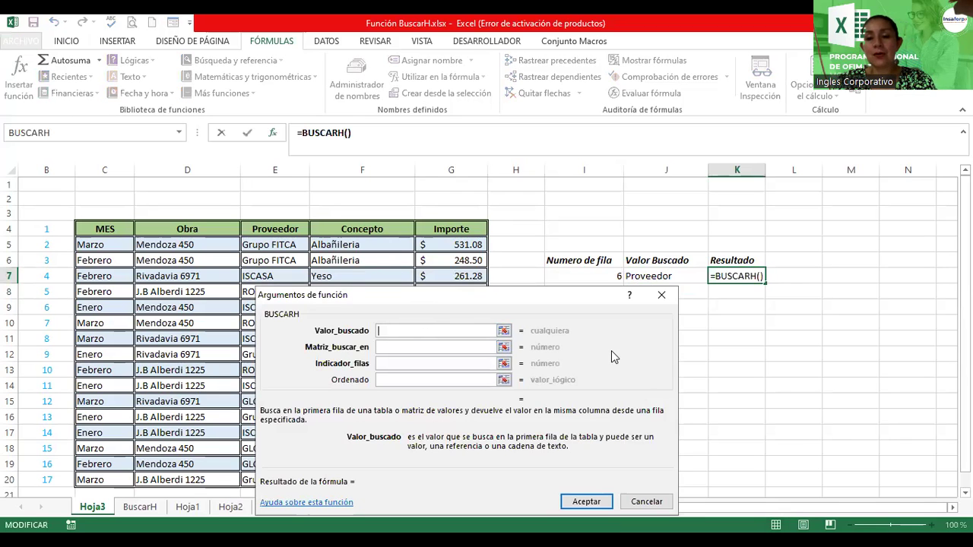
{"action": "left_click_drag", "start_coordinate": [612, 350], "coordinate": [878, 383]}
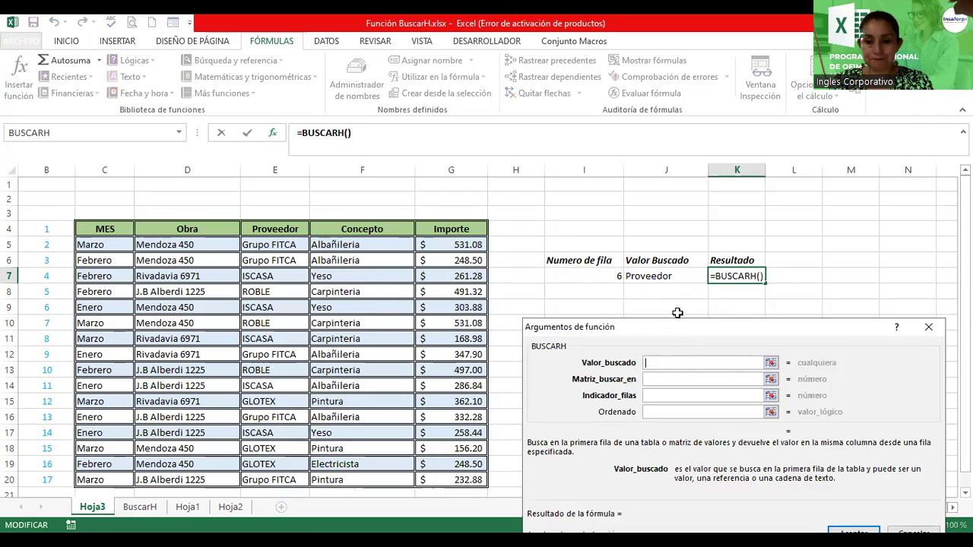
{"action": "left_click", "coordinate": [645, 276]}
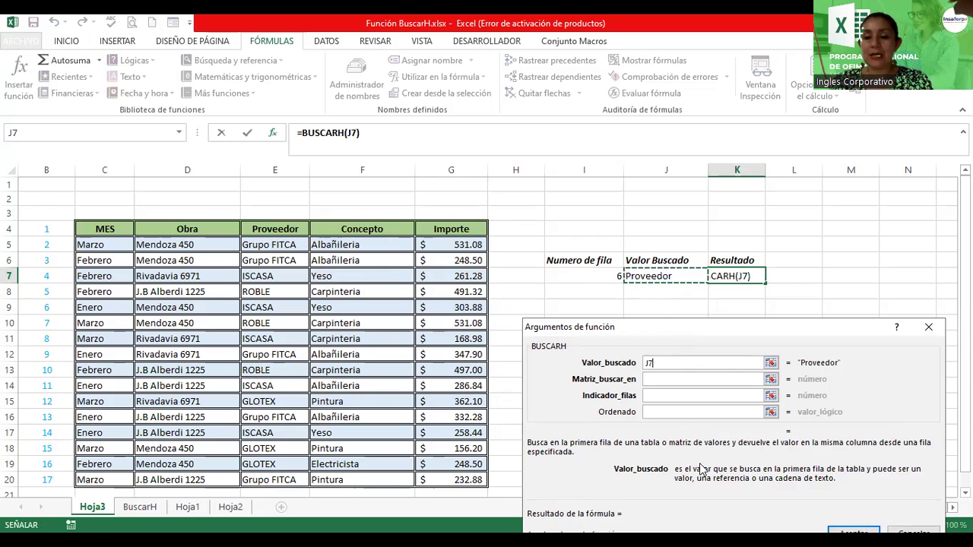
Set Matriz_buscar_en to C4:G20, Indicador_filas to I7, Ordenado to Falso, and confirm.
{"action": "left_click", "coordinate": [671, 380]}
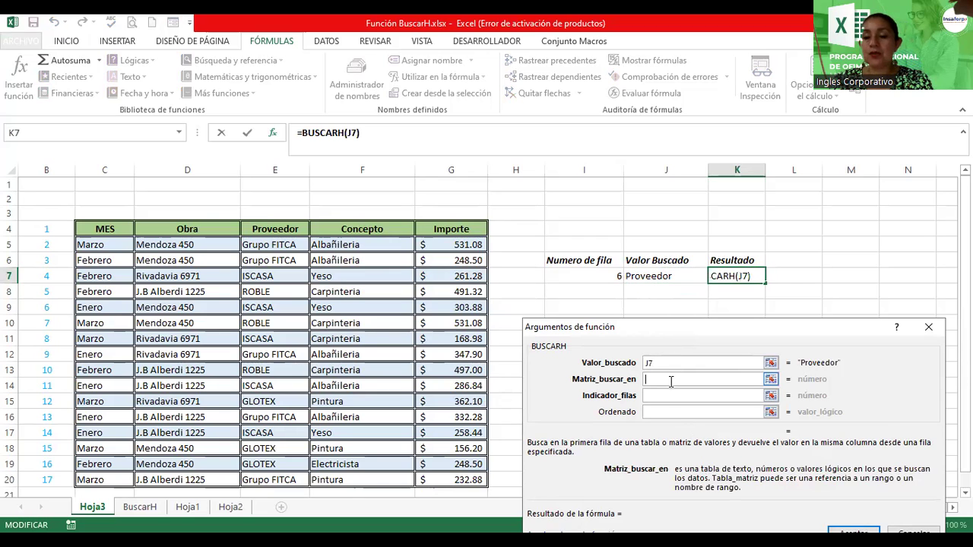
{"action": "left_click", "coordinate": [90, 227]}
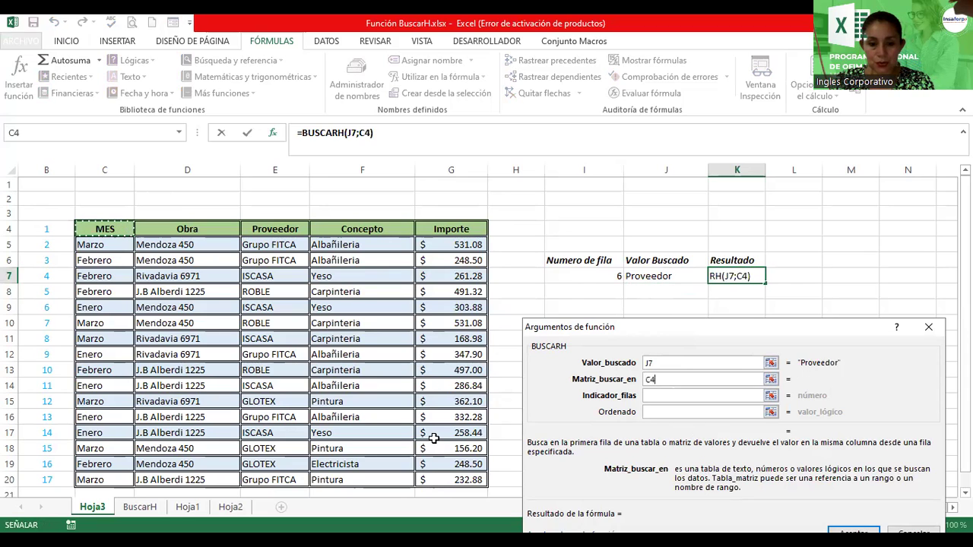
{"action": "left_click", "coordinate": [438, 479], "text": "shift"}
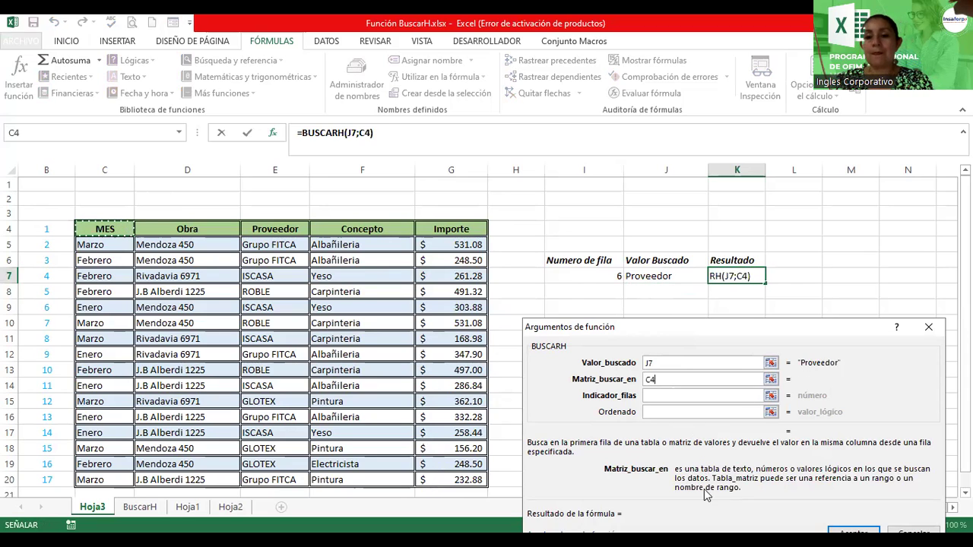
{"action": "type", "text": ":G20"}
{"action": "left_click", "coordinate": [672, 396]}
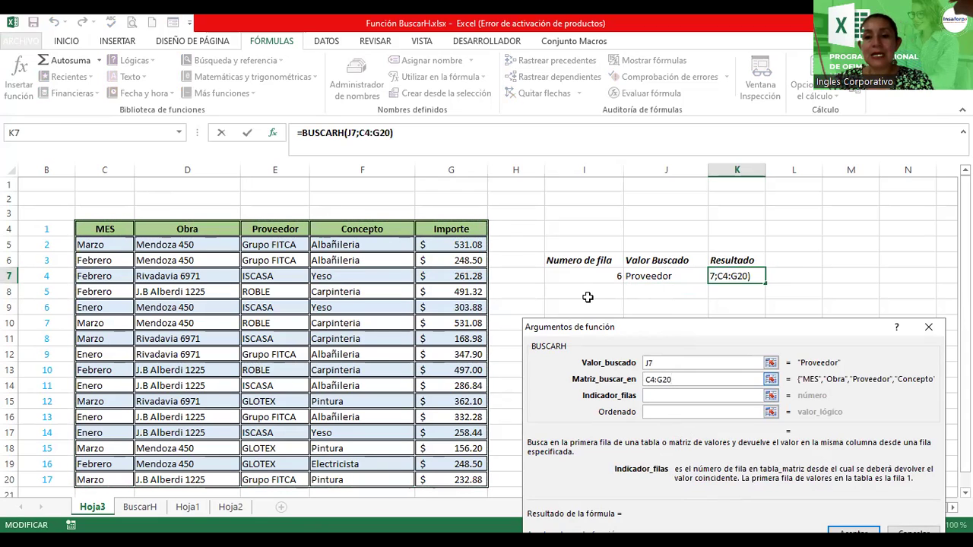
{"action": "left_click", "coordinate": [586, 276]}
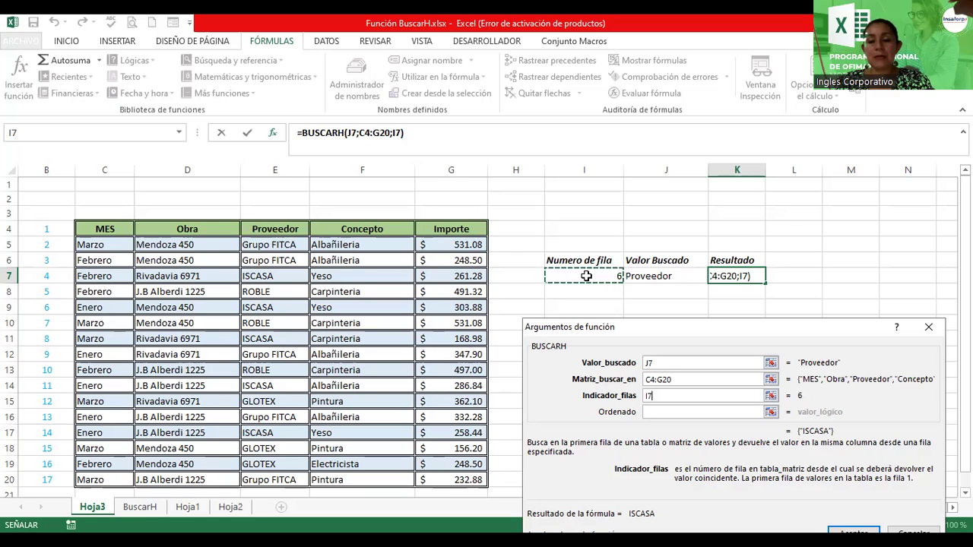
{"action": "left_click", "coordinate": [706, 413]}
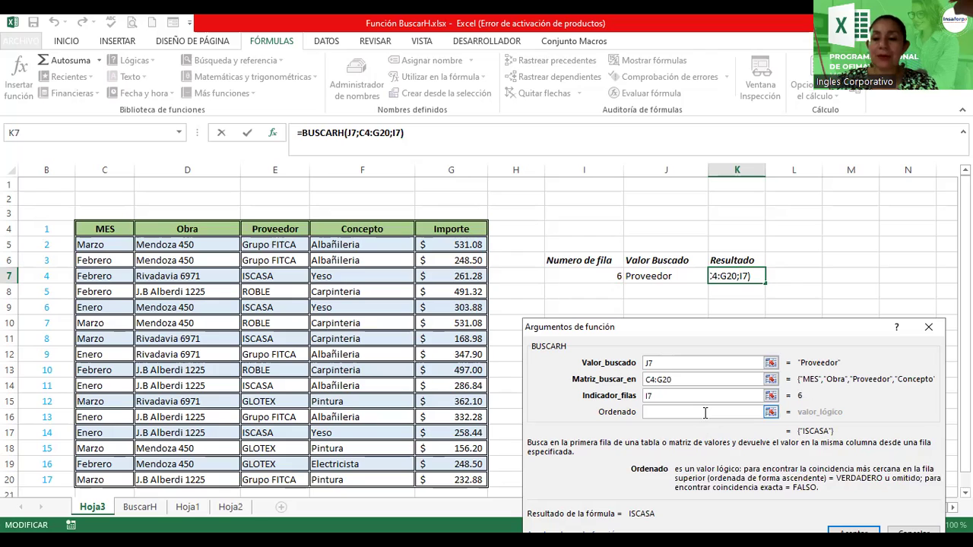
{"action": "type", "text": "Fa"}
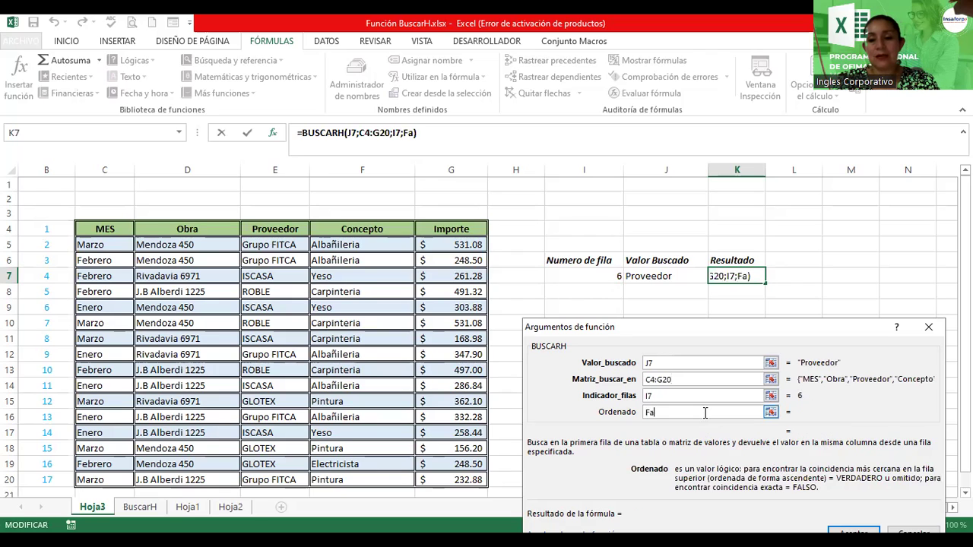
{"action": "type", "text": "lso"}
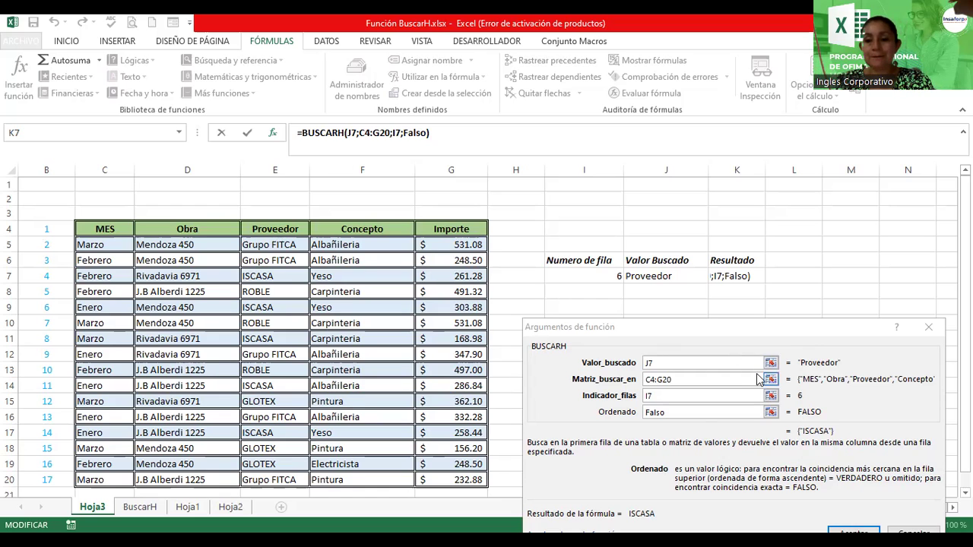
{"action": "left_click_drag", "start_coordinate": [802, 331], "coordinate": [790, 292]}
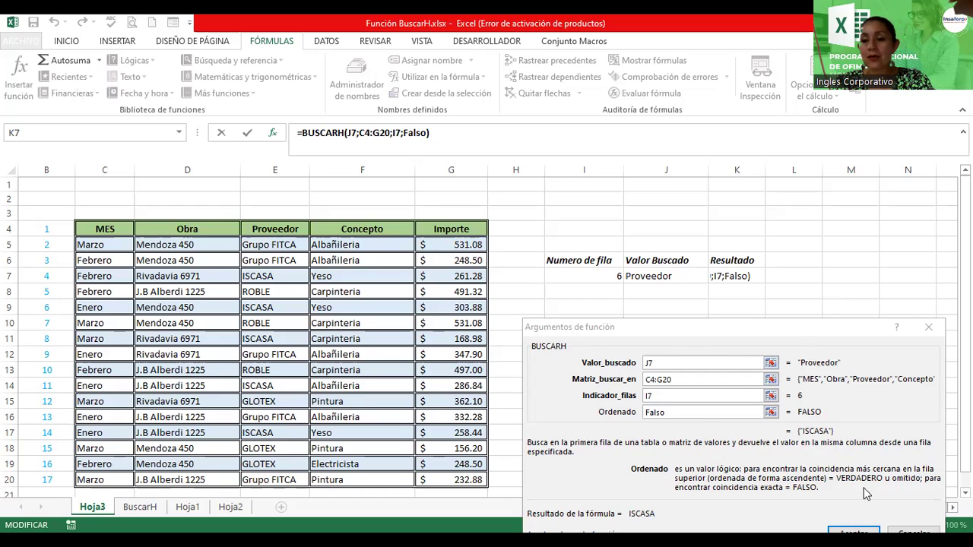
{"action": "left_click", "coordinate": [846, 495]}
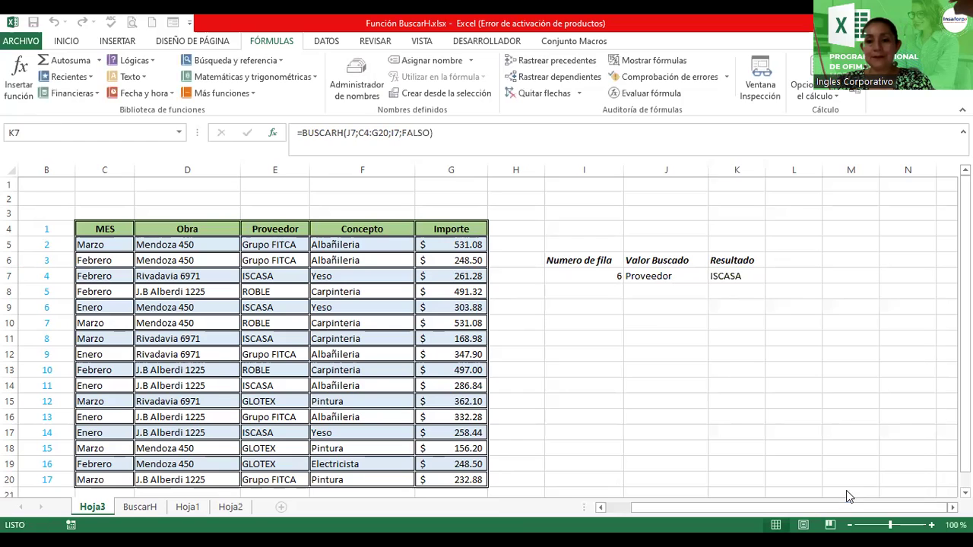
Select the matched ISCASA entry in cell E9 for formatting.
{"action": "left_click", "coordinate": [253, 307]}
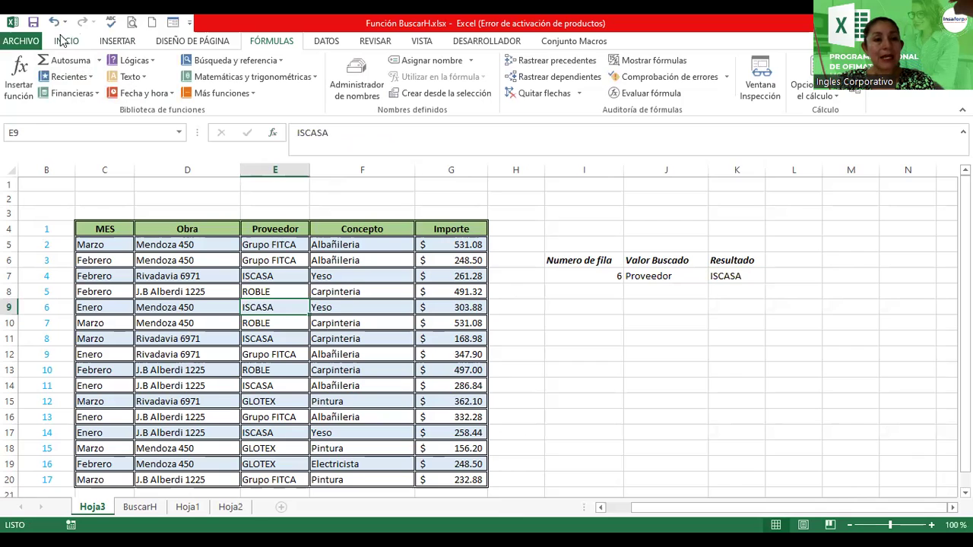
{"action": "left_click", "coordinate": [65, 42]}
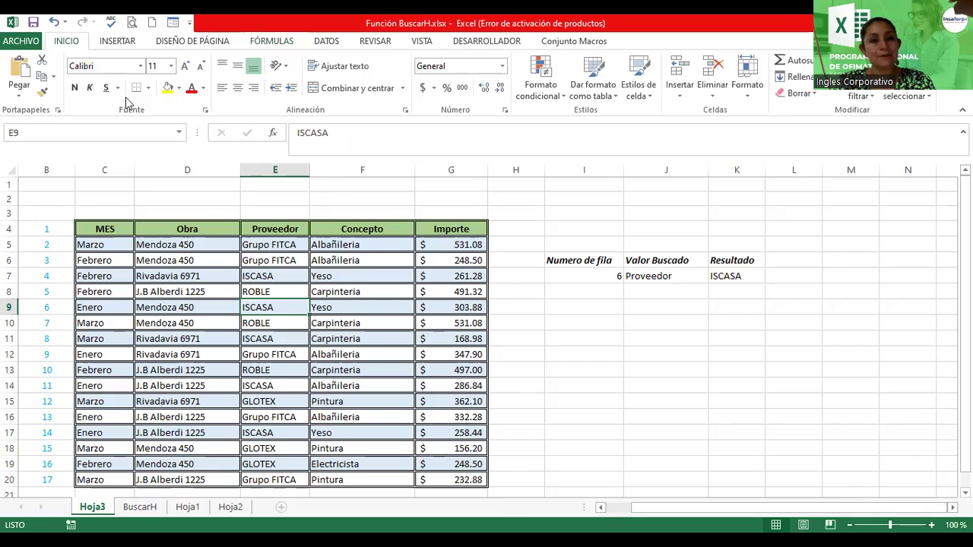
Make the ISCASA entry in E9 bold and red.
{"action": "left_click", "coordinate": [75, 88]}
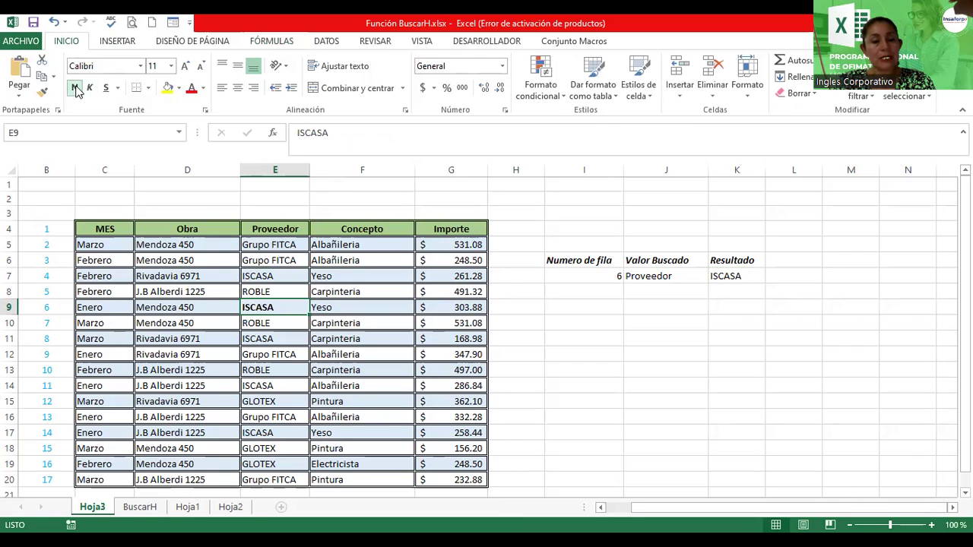
{"action": "left_click", "coordinate": [192, 89]}
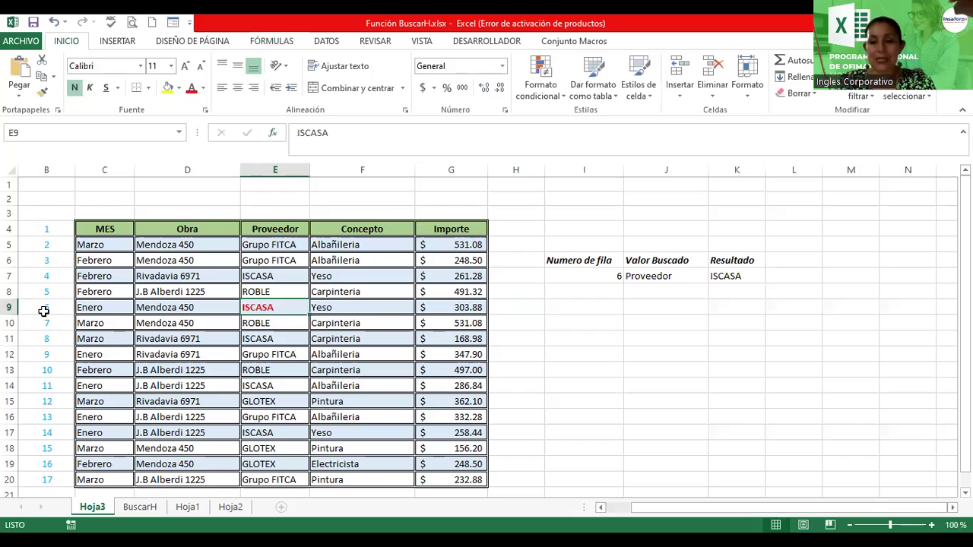
Change I7 to 10 and J7 to Concepto so K7 returns Carpinteria.
{"action": "left_click", "coordinate": [576, 276]}
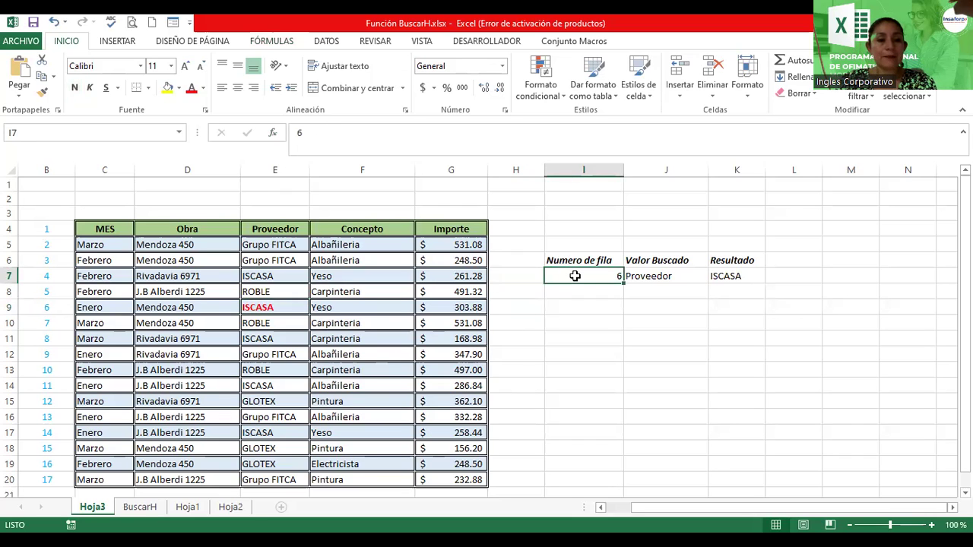
{"action": "type", "text": "10"}
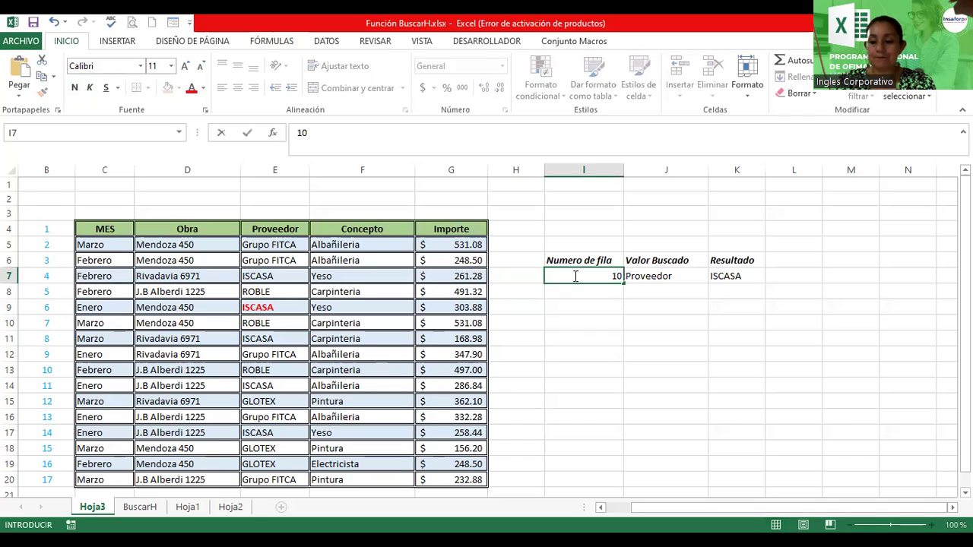
{"action": "key", "text": "Tab"}
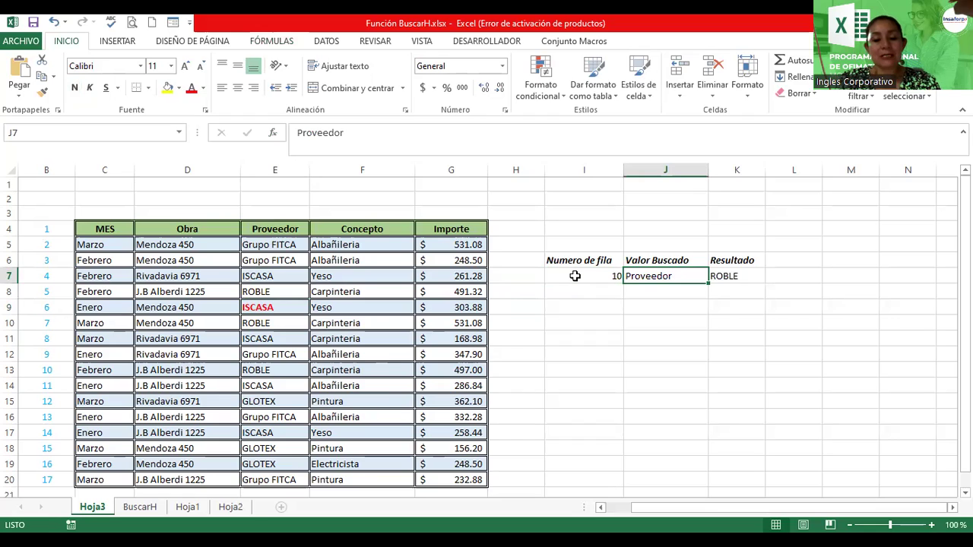
{"action": "type", "text": "Concepto"}
{"action": "key", "text": "Return"}
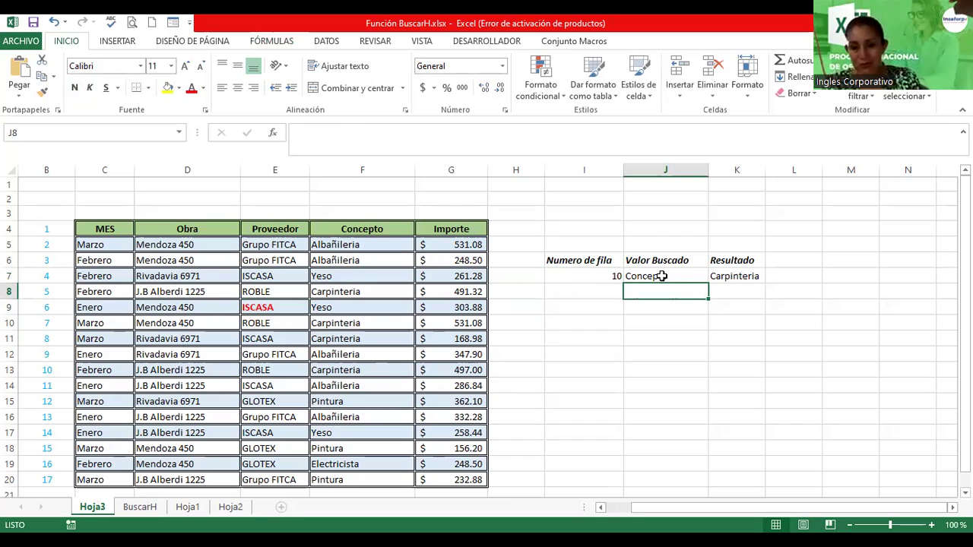
{"action": "left_click", "coordinate": [651, 278]}
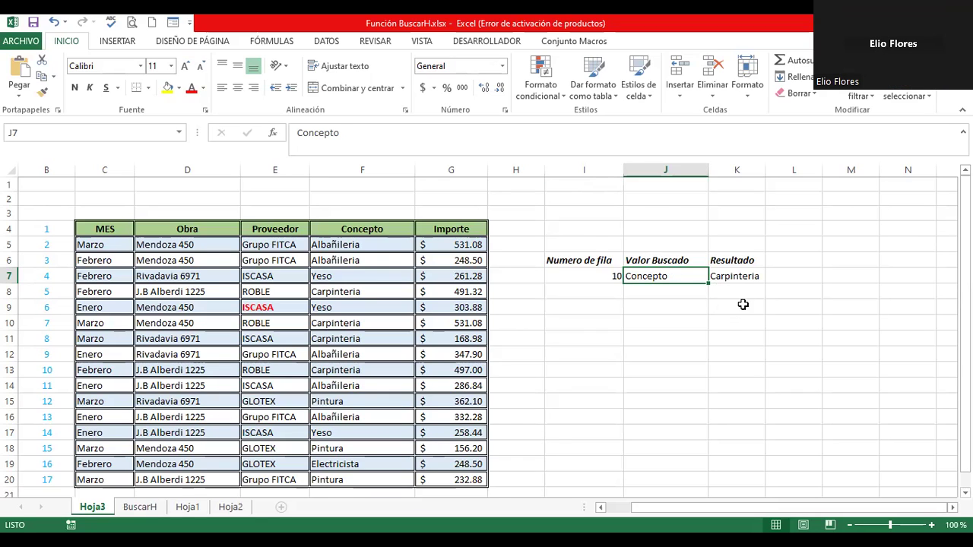
Open K7's BUSCARH formula (J7, C4:G20, 17, FALSO) for in-cell editing.
{"action": "left_click", "coordinate": [734, 278]}
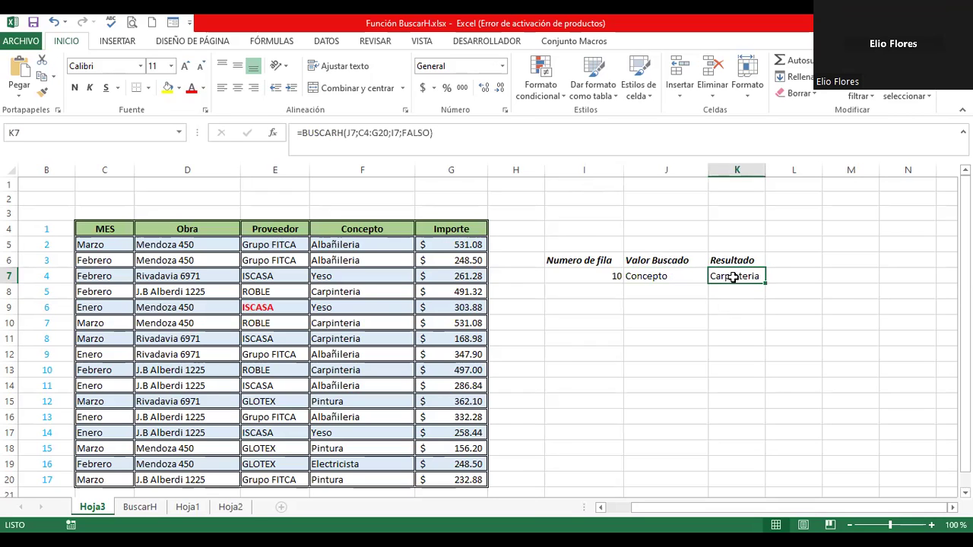
{"action": "double_click", "coordinate": [734, 278]}
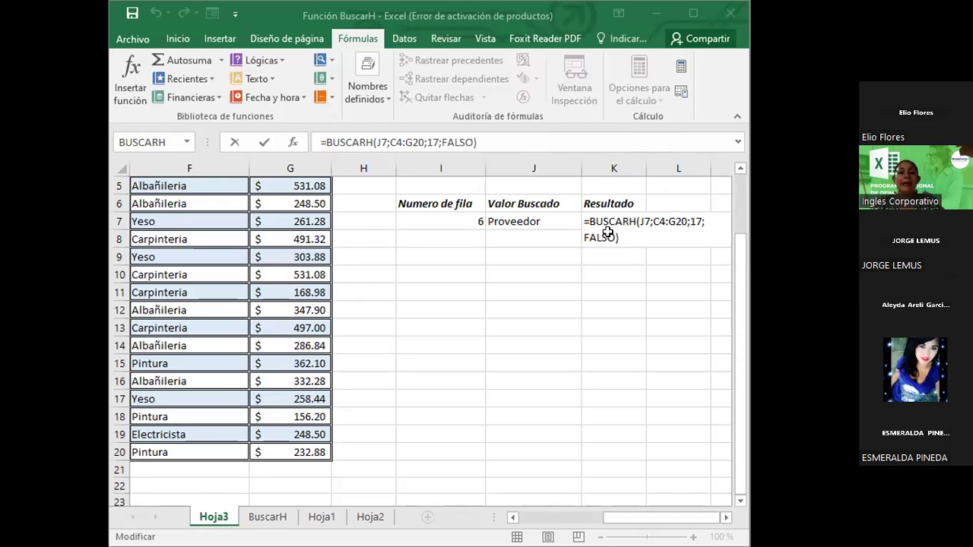
Replace the row-number argument 17 in K7's formula with cell I7 and commit it.
{"action": "left_click", "coordinate": [608, 232]}
{"action": "scroll", "coordinate": [593, 280], "scroll_direction": "right", "scroll_amount": 4}
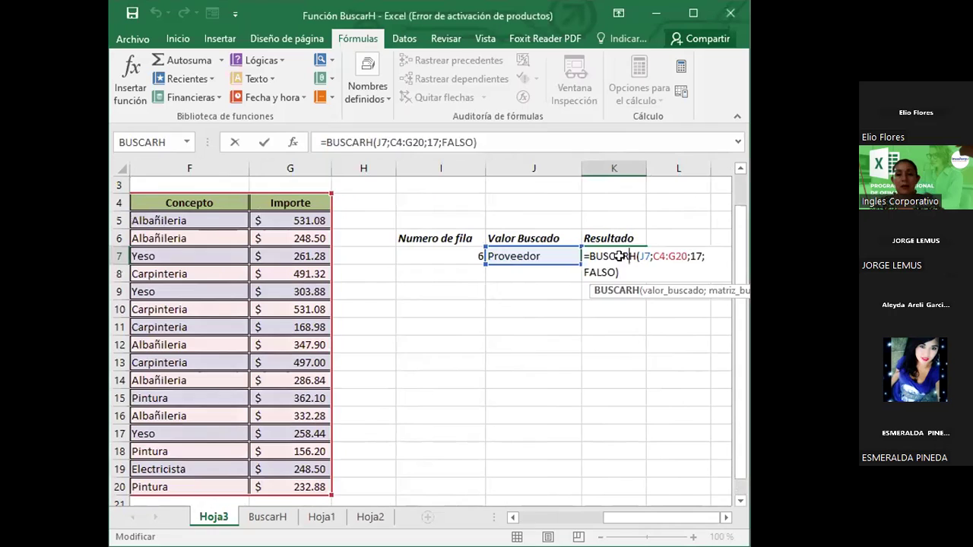
{"action": "key", "text": "Return"}
{"action": "double_click", "coordinate": [625, 256]}
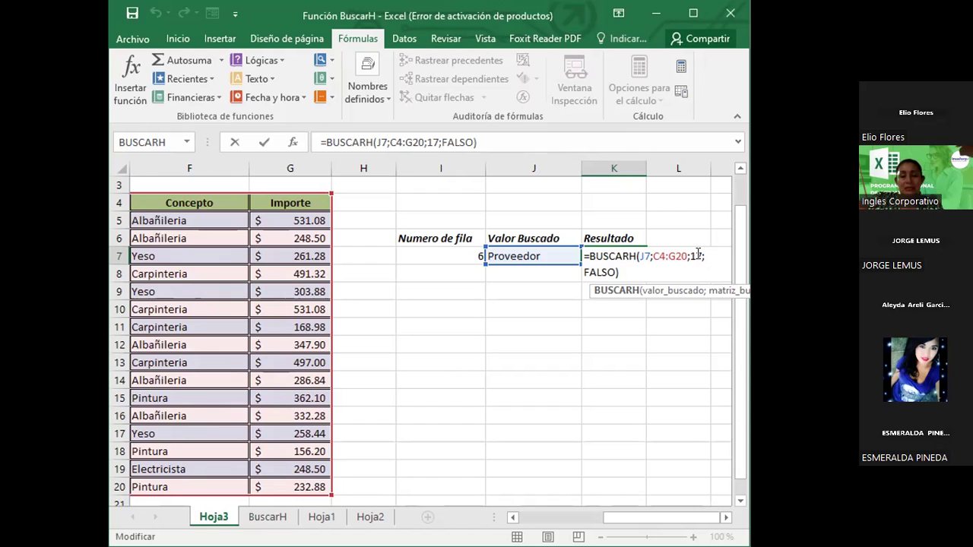
{"action": "left_click", "coordinate": [698, 256]}
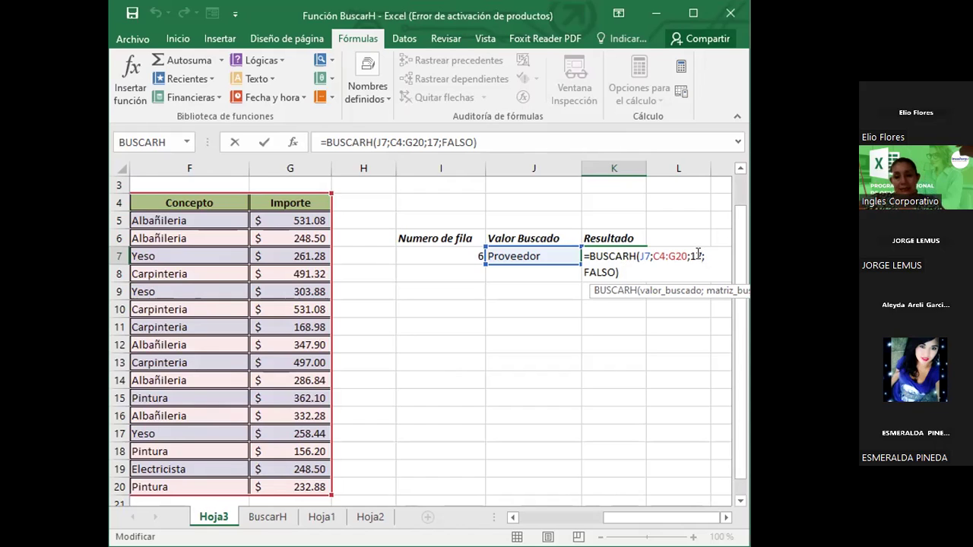
{"action": "key", "text": "BackSpace"}
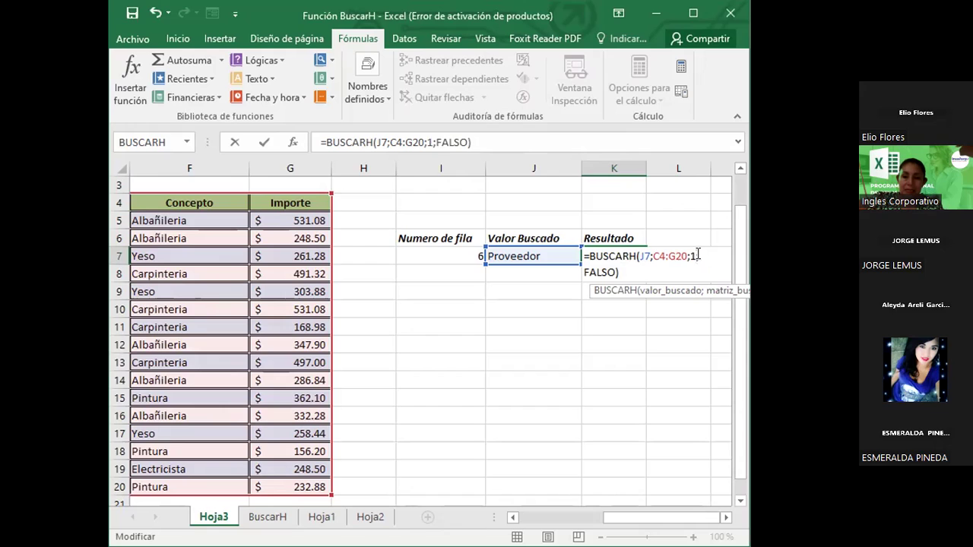
{"action": "key", "text": "BackSpace"}
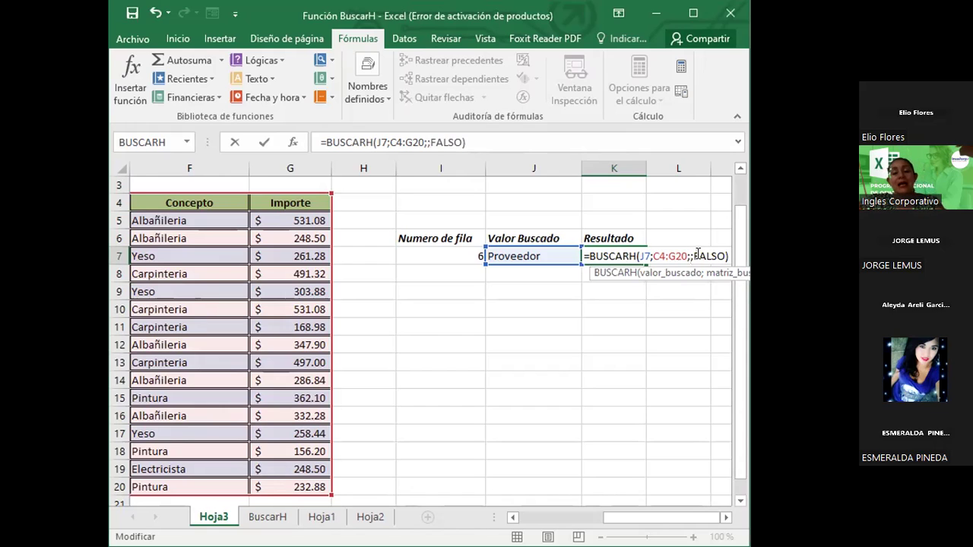
{"action": "type", "text": "I"}
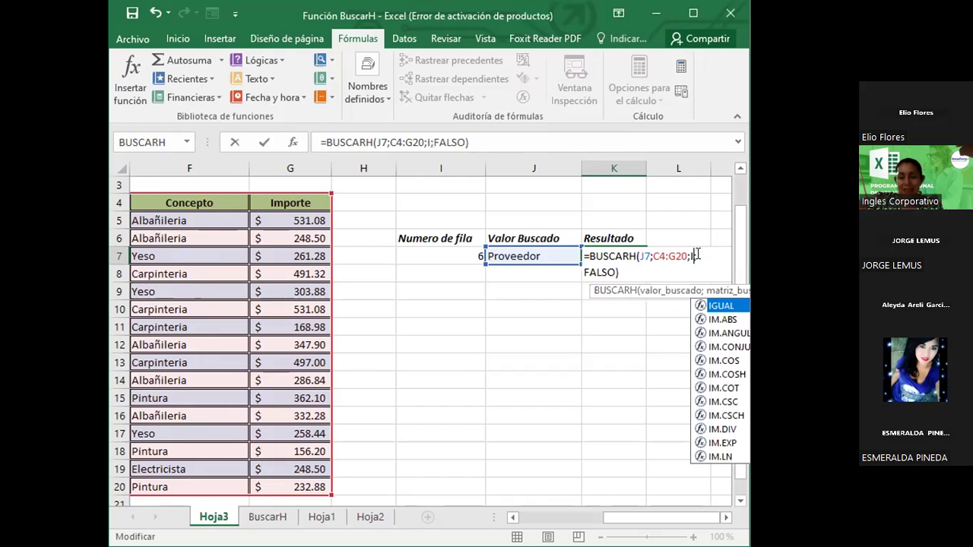
{"action": "type", "text": "7"}
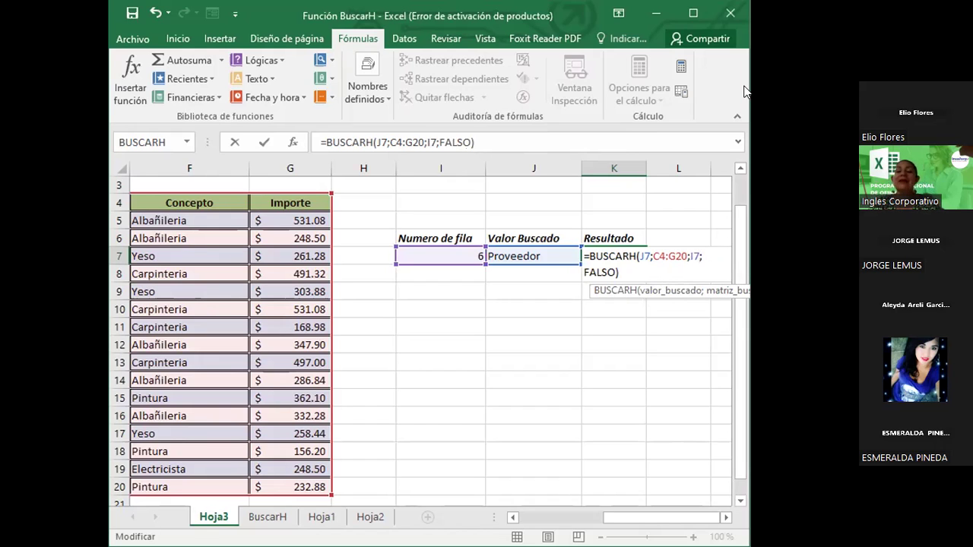
{"action": "key", "text": "Return"}
Retype the semicolon separator between I7 and FALSO in K7's formula.
{"action": "double_click", "coordinate": [635, 256]}
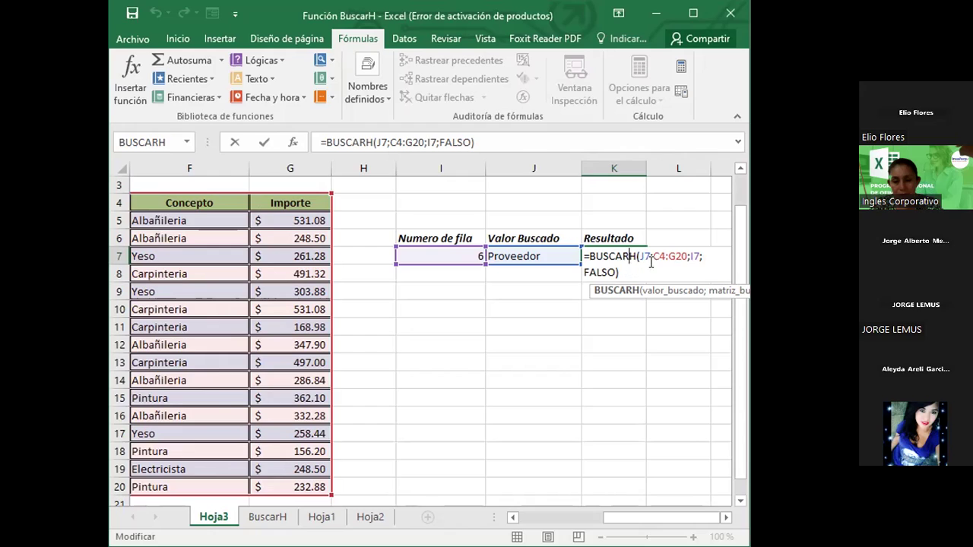
{"action": "left_click", "coordinate": [585, 272]}
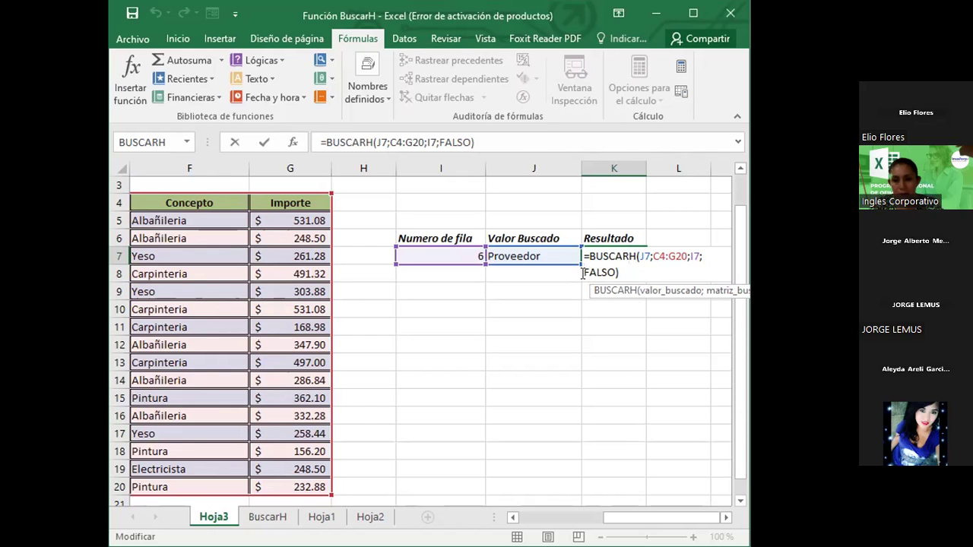
{"action": "key", "text": "BackSpace"}
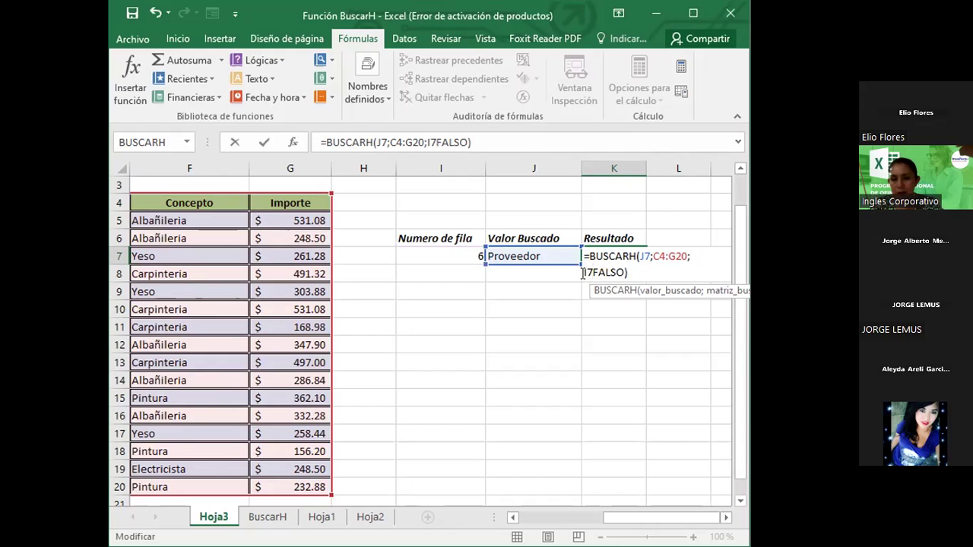
{"action": "type", "text": ";"}
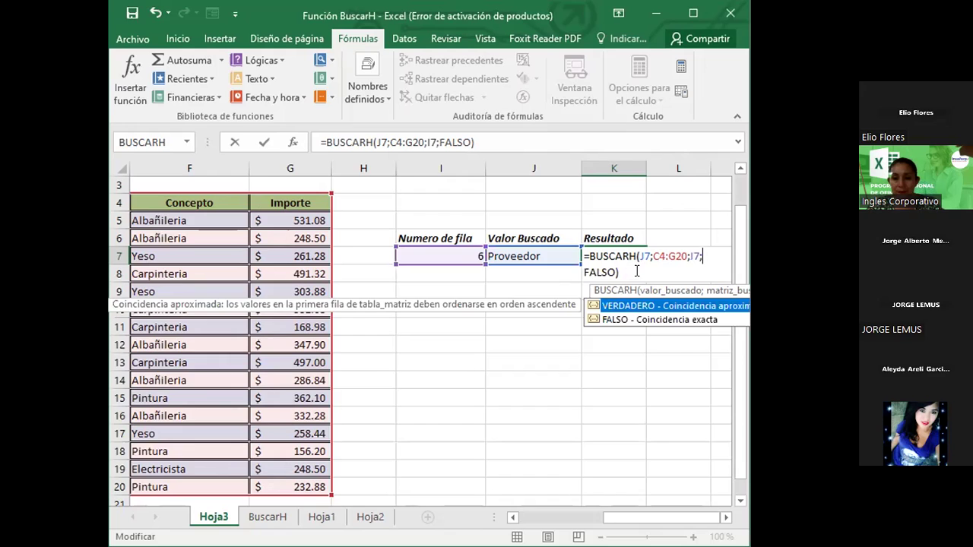
{"action": "left_click", "coordinate": [637, 271]}
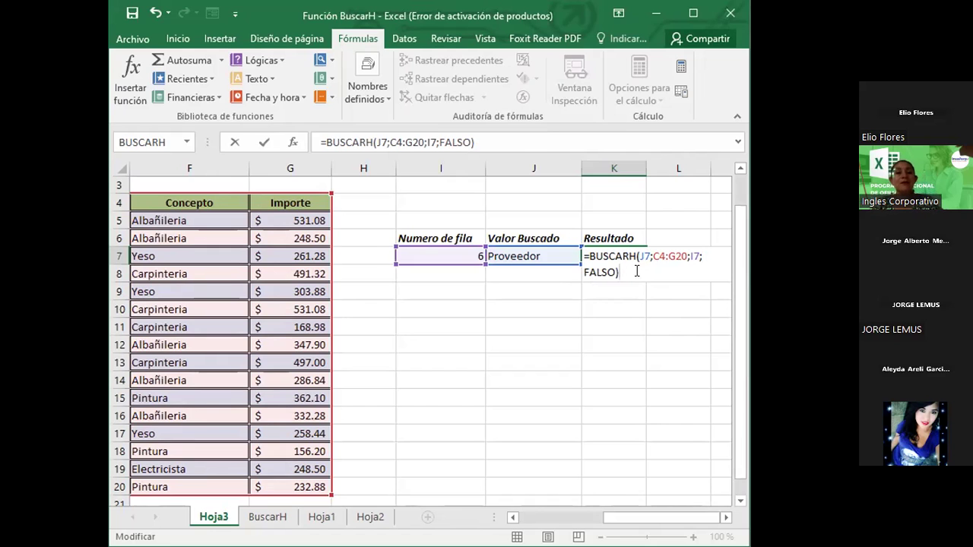
Clear cell K7 and bring up the Búsqueda y referencia function list.
{"action": "left_click", "coordinate": [605, 348]}
{"action": "left_click", "coordinate": [634, 253]}
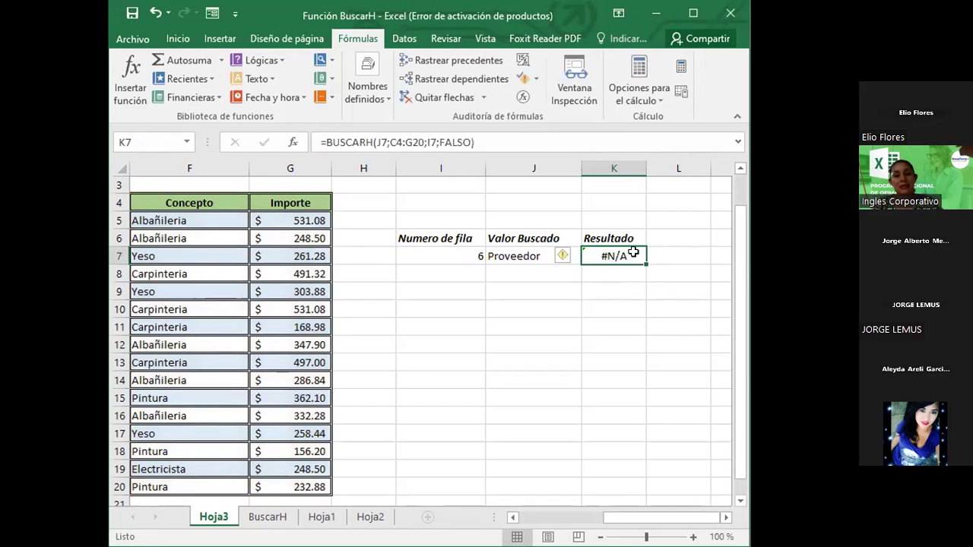
{"action": "key", "text": "BackSpace"}
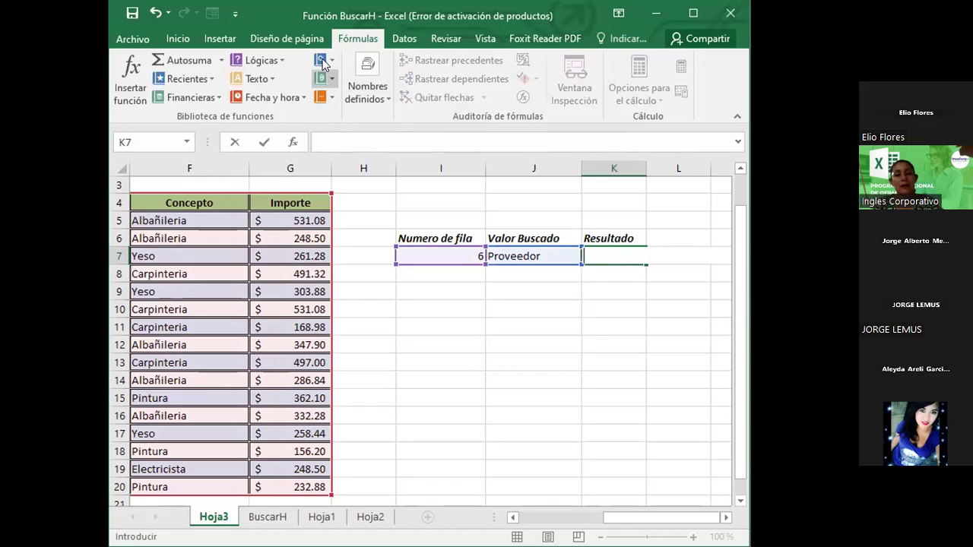
{"action": "left_click", "coordinate": [509, 342]}
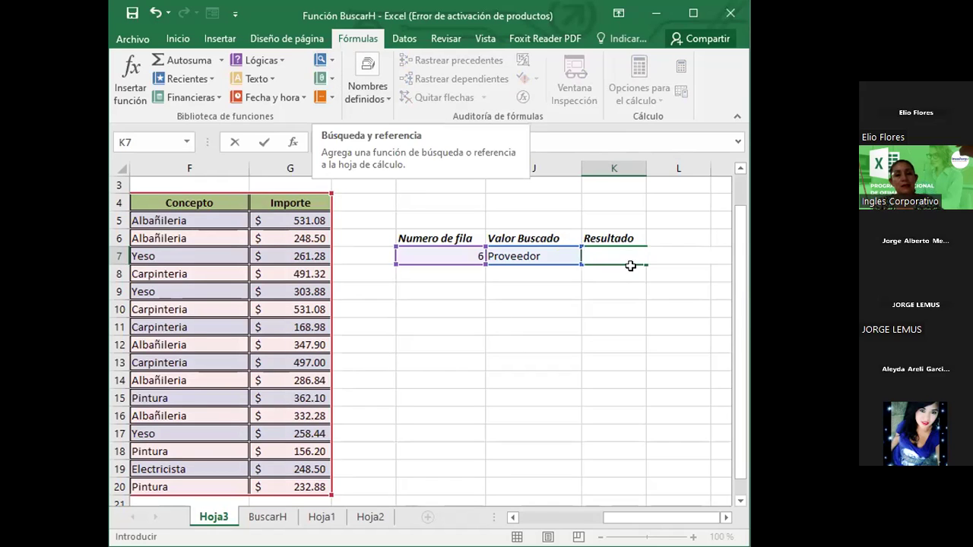
{"action": "left_click", "coordinate": [631, 263]}
{"action": "left_click", "coordinate": [331, 61]}
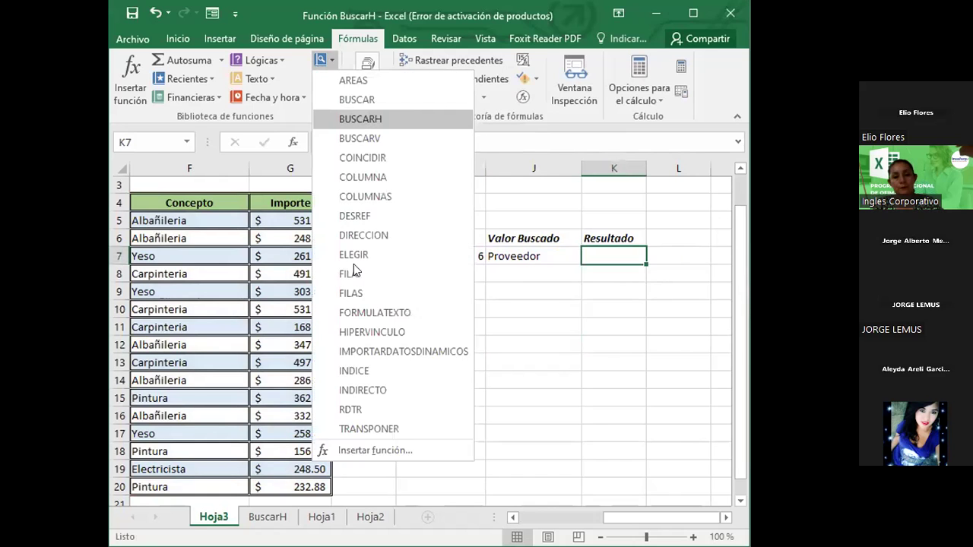
Insert BUSCARH with J7 as lookup value and C4:G20 as the table range.
{"action": "key", "text": "Return"}
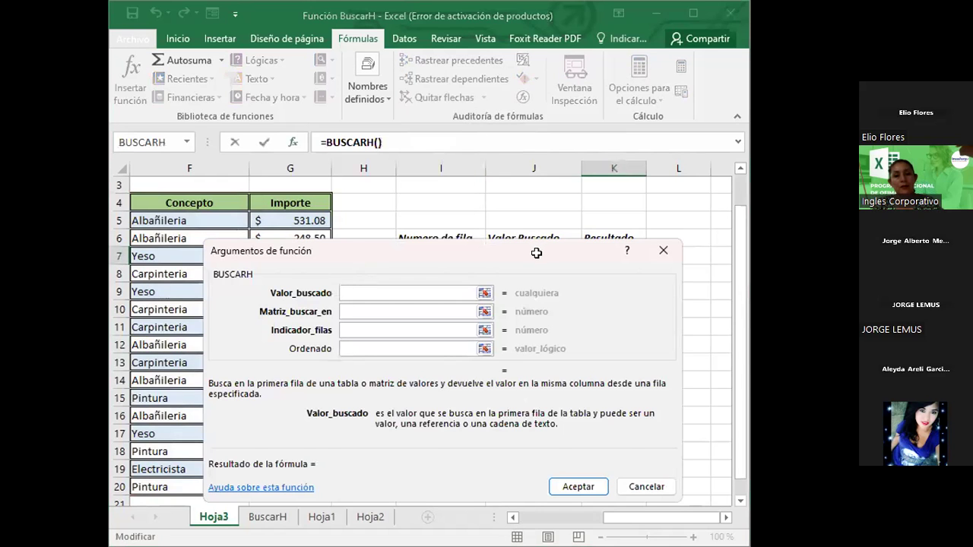
{"action": "left_click_drag", "start_coordinate": [539, 250], "coordinate": [538, 315]}
{"action": "left_click", "coordinate": [537, 253]}
{"action": "left_click", "coordinate": [407, 380]}
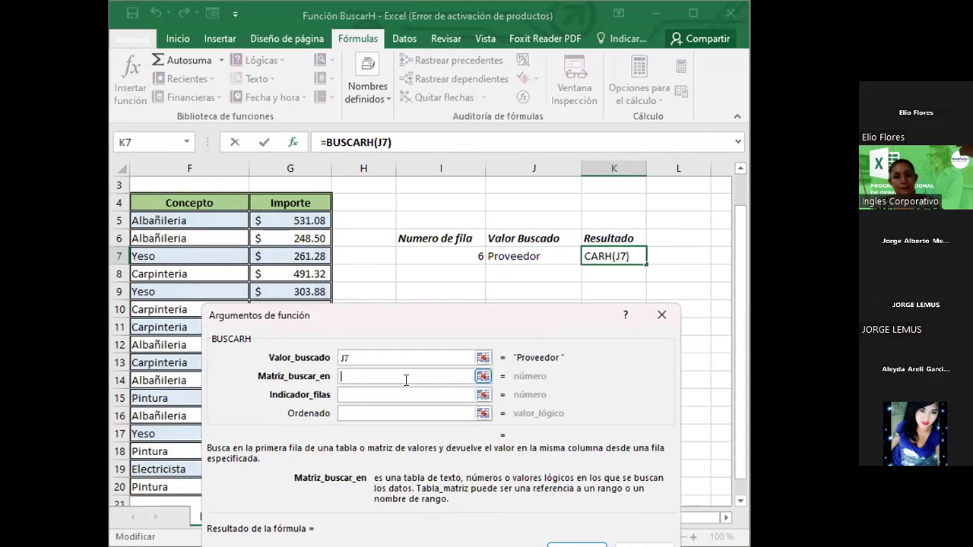
{"action": "scroll", "coordinate": [270, 278], "scroll_direction": "left", "scroll_amount": 4}
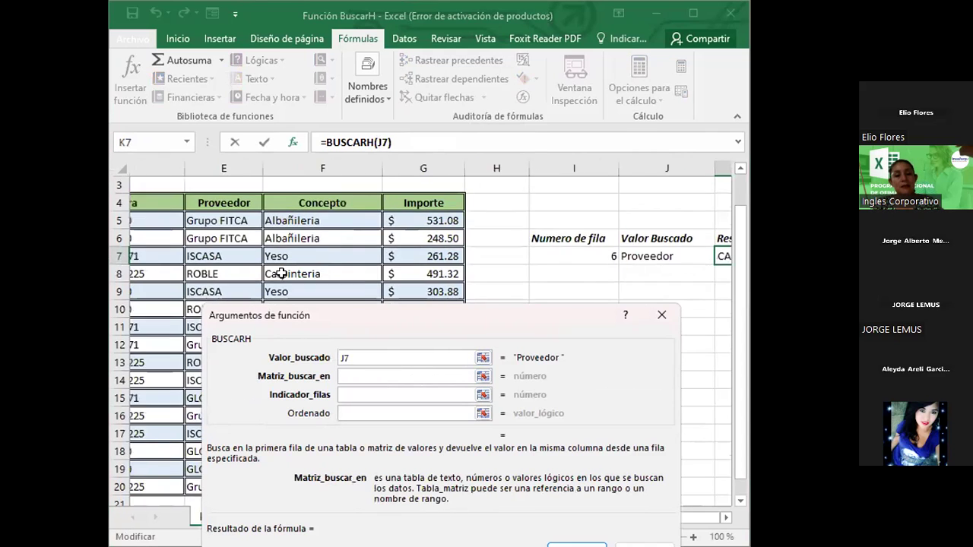
{"action": "left_click", "coordinate": [242, 206]}
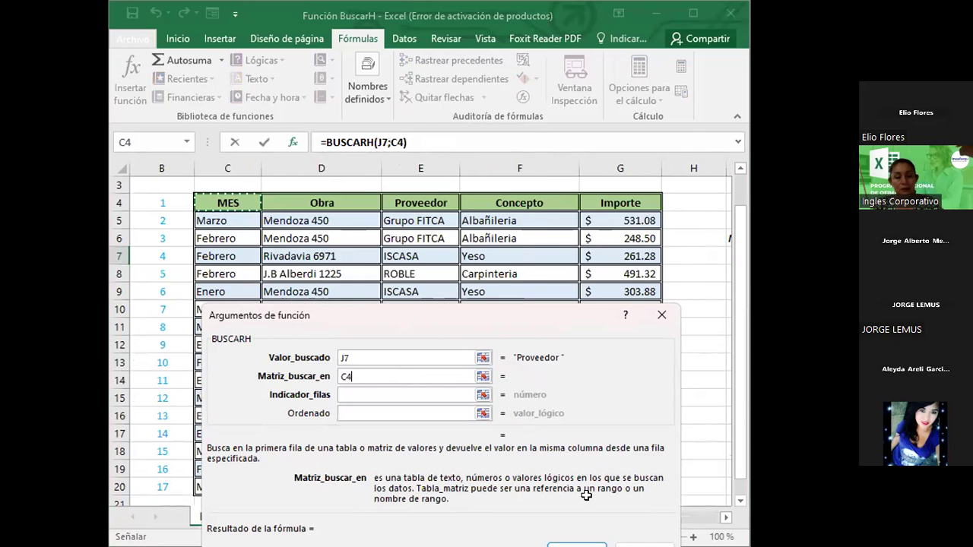
{"action": "key", "text": "ctrl+shift+Down"}
{"action": "key", "text": "ctrl+shift+Right"}
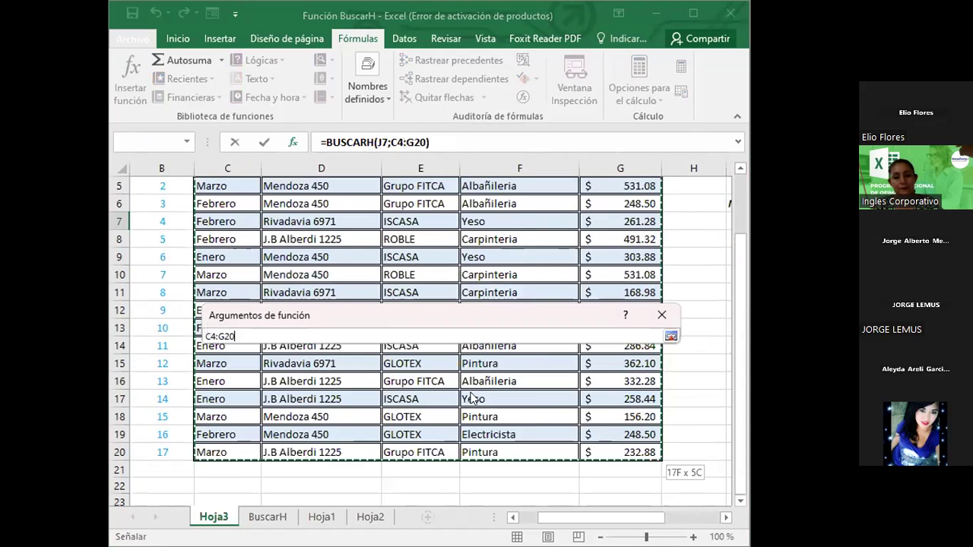
Set the row number to I7 and Ordenado to FALSO, then confirm the function.
{"action": "left_click", "coordinate": [406, 397]}
{"action": "left_click", "coordinate": [405, 396]}
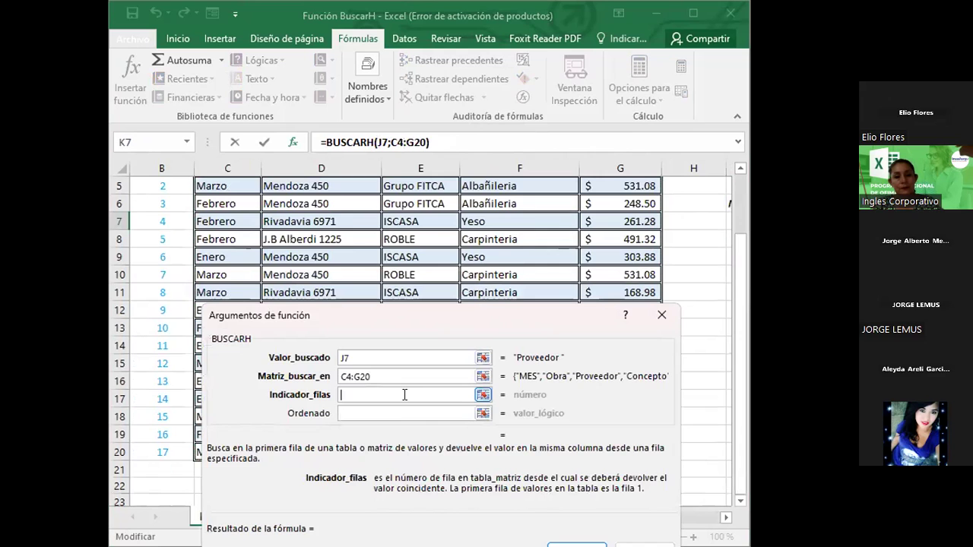
{"action": "scroll", "coordinate": [608, 212], "scroll_direction": "up", "scroll_amount": 1}
{"action": "scroll", "coordinate": [645, 271], "scroll_direction": "right", "scroll_amount": 2}
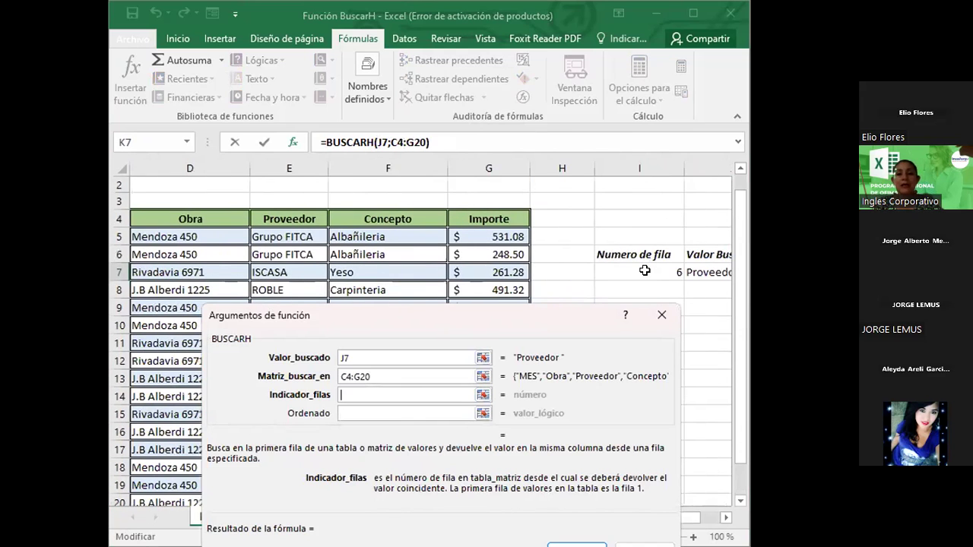
{"action": "left_click", "coordinate": [645, 272]}
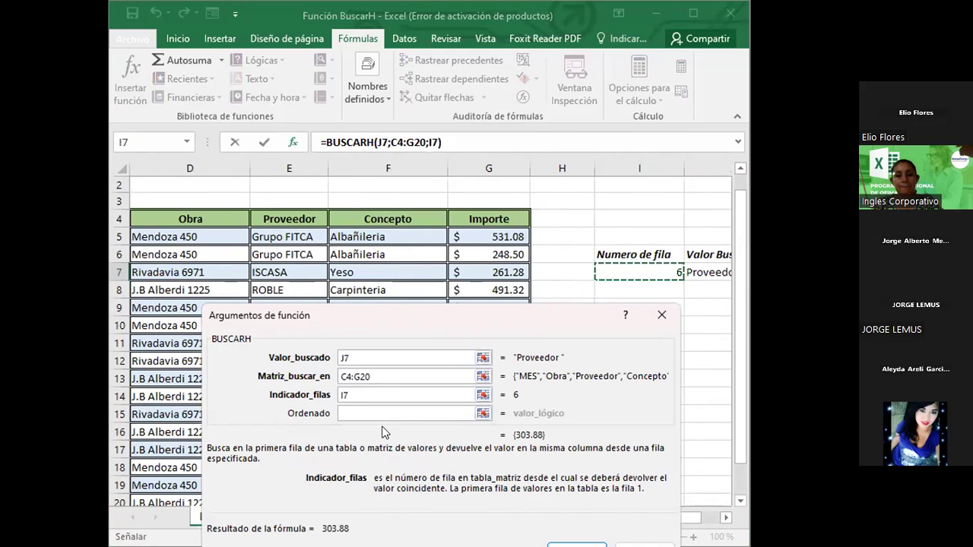
{"action": "left_click", "coordinate": [384, 412]}
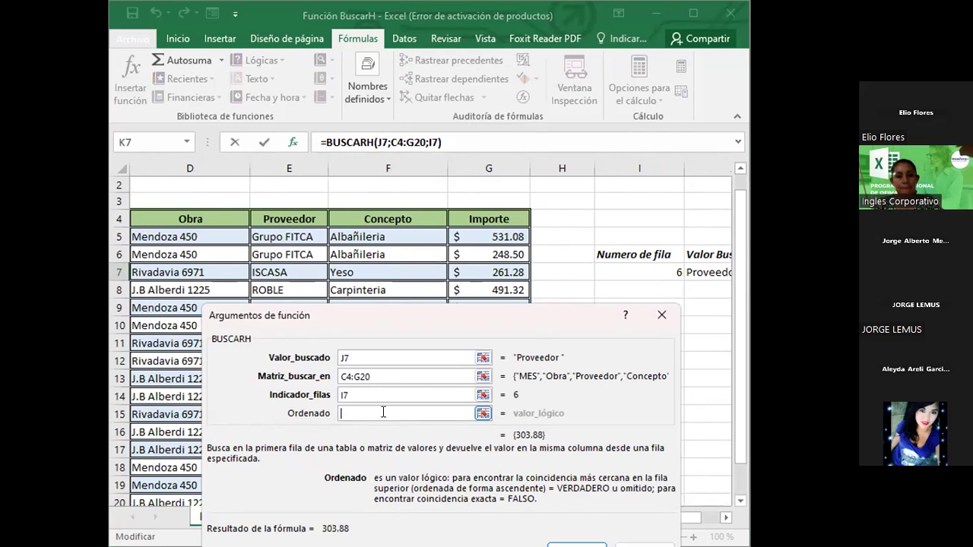
{"action": "type", "text": "FALSO"}
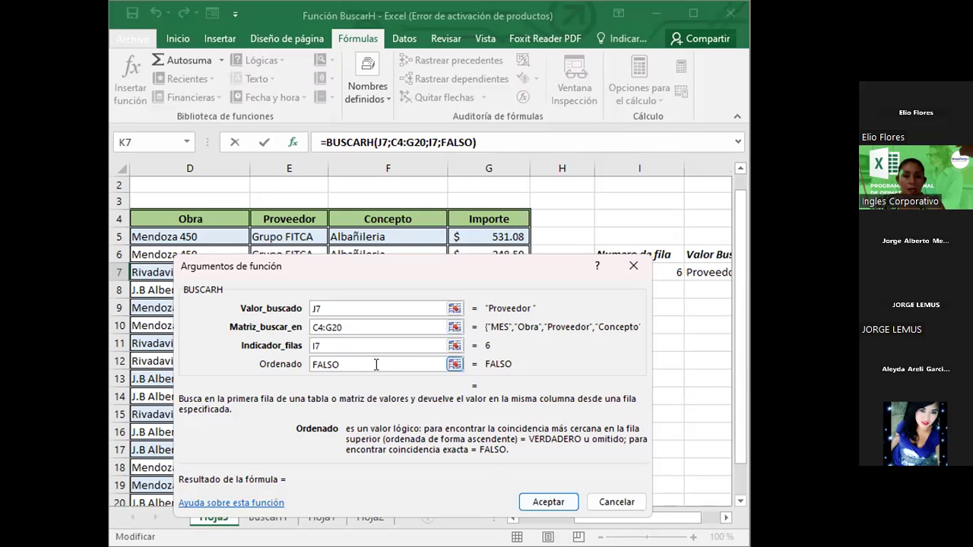
{"action": "left_click", "coordinate": [545, 504]}
Select J7 and open its Proveedor text for editing.
{"action": "scroll", "coordinate": [644, 273], "scroll_direction": "right", "scroll_amount": 1}
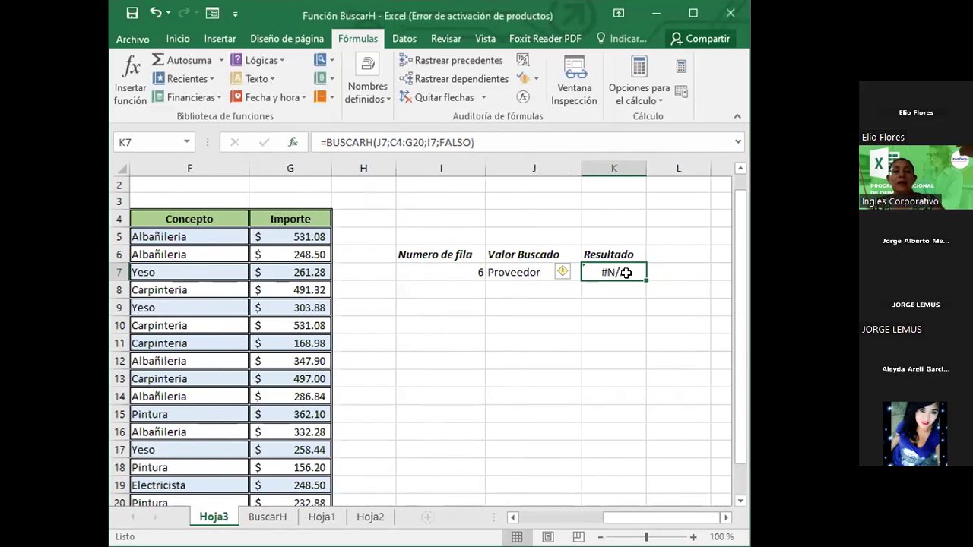
{"action": "scroll", "coordinate": [582, 272], "scroll_direction": "left", "scroll_amount": 1}
{"action": "scroll", "coordinate": [583, 271], "scroll_direction": "right", "scroll_amount": 1}
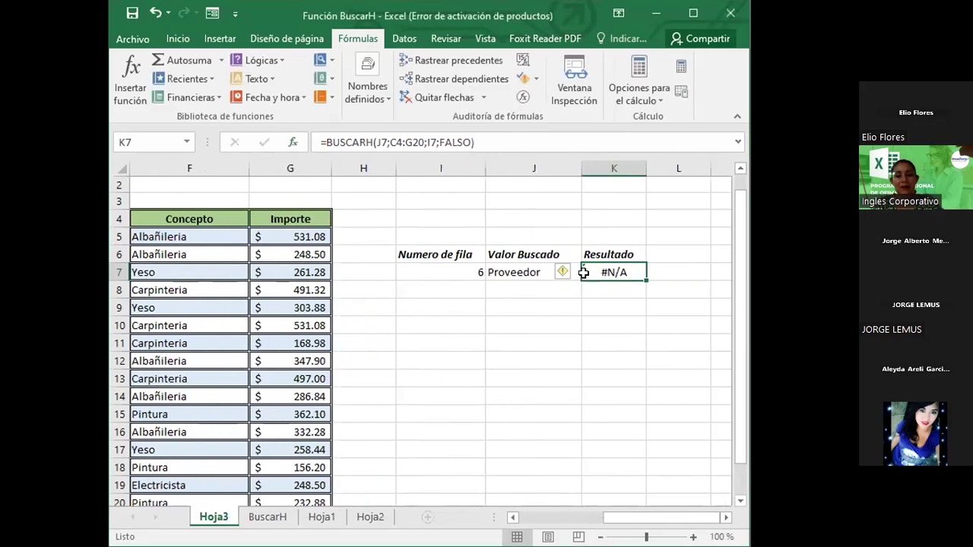
{"action": "left_click", "coordinate": [525, 268]}
{"action": "double_click", "coordinate": [535, 272]}
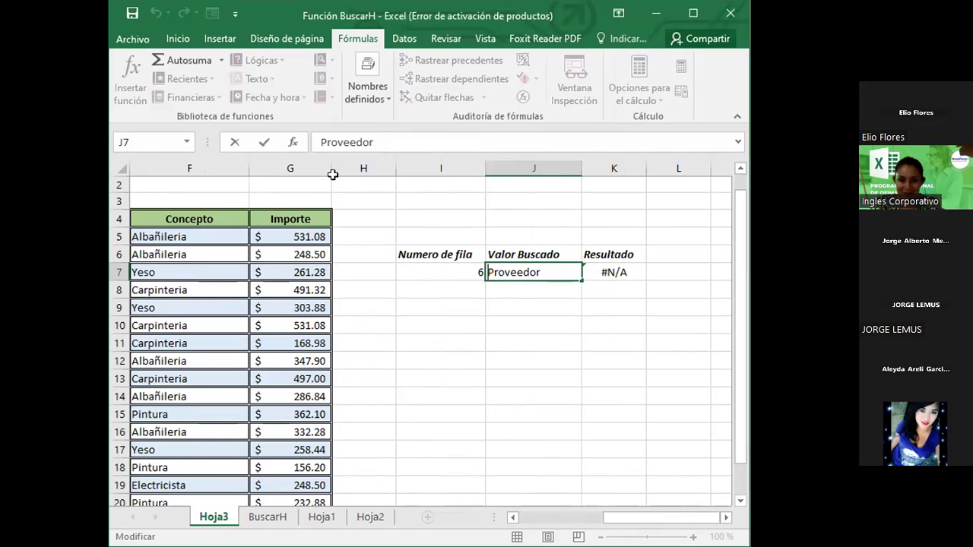
Remove the trailing space after Proveedor in J7 so K7 returns ISCASA.
{"action": "left_click", "coordinate": [550, 272]}
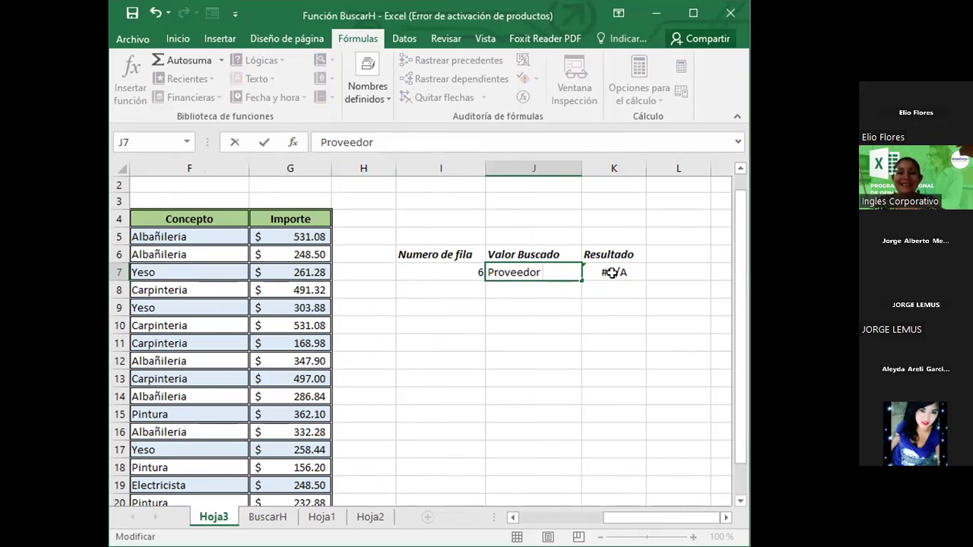
{"action": "key", "text": "BackSpace"}
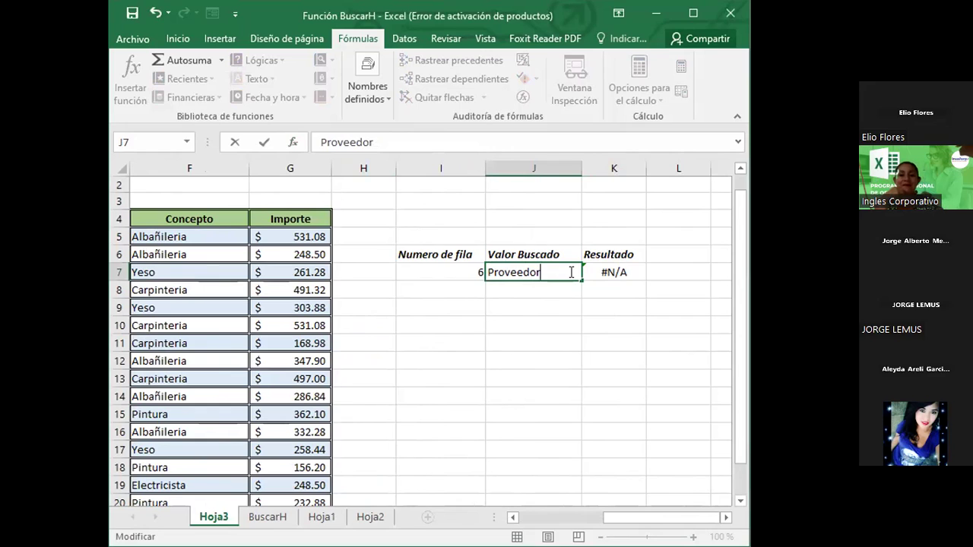
{"action": "key", "text": "Return"}
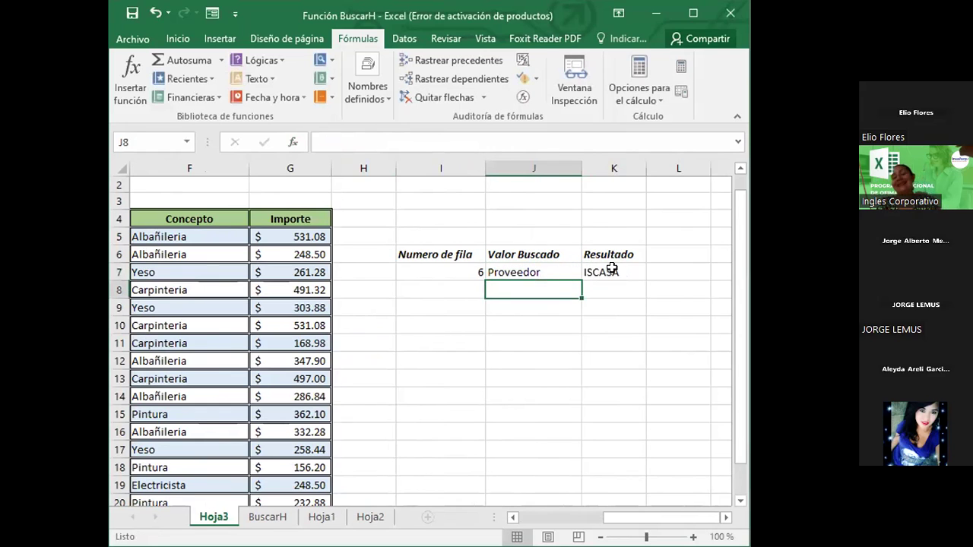
{"action": "left_click", "coordinate": [612, 269]}
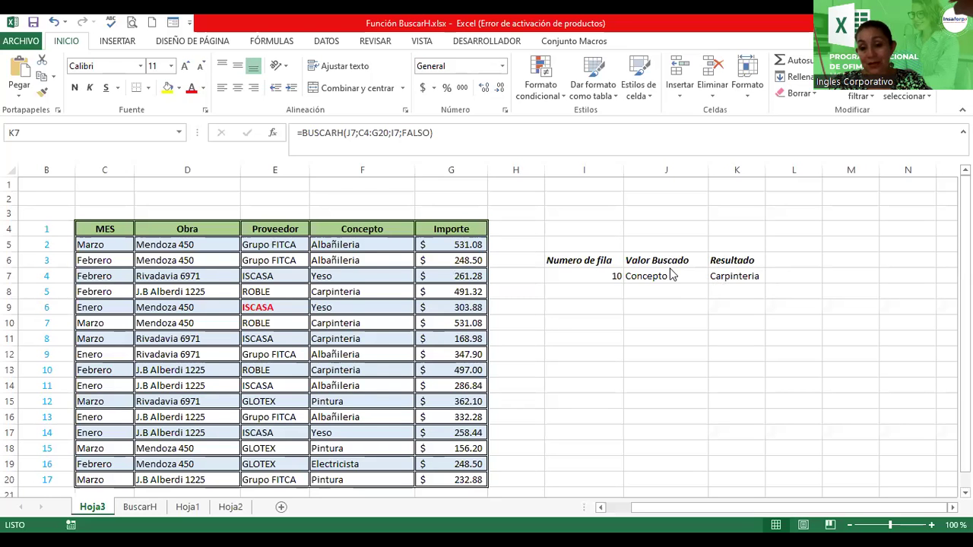
Inspect J7's lookup value, I7's row number and K7's BUSCARH formula.
{"action": "left_click", "coordinate": [673, 276]}
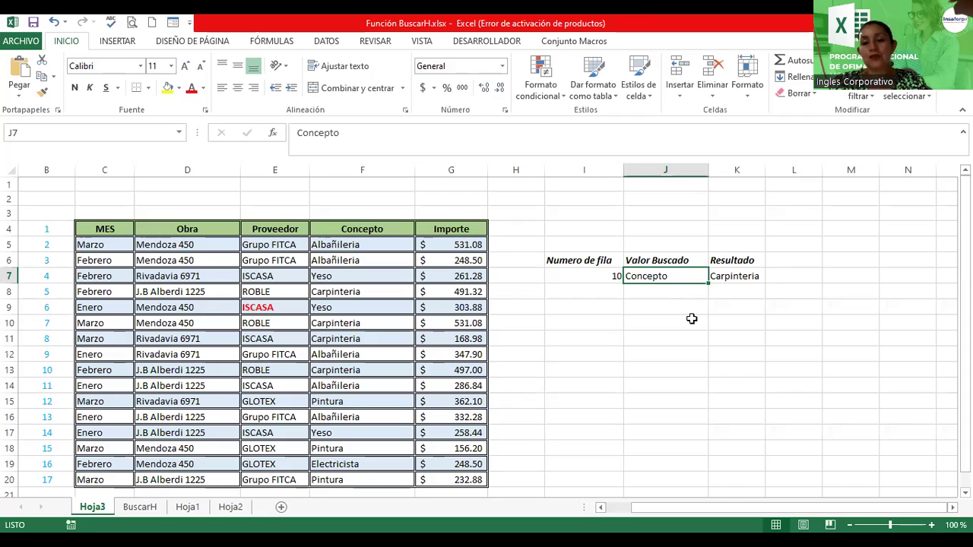
{"action": "left_click", "coordinate": [596, 273]}
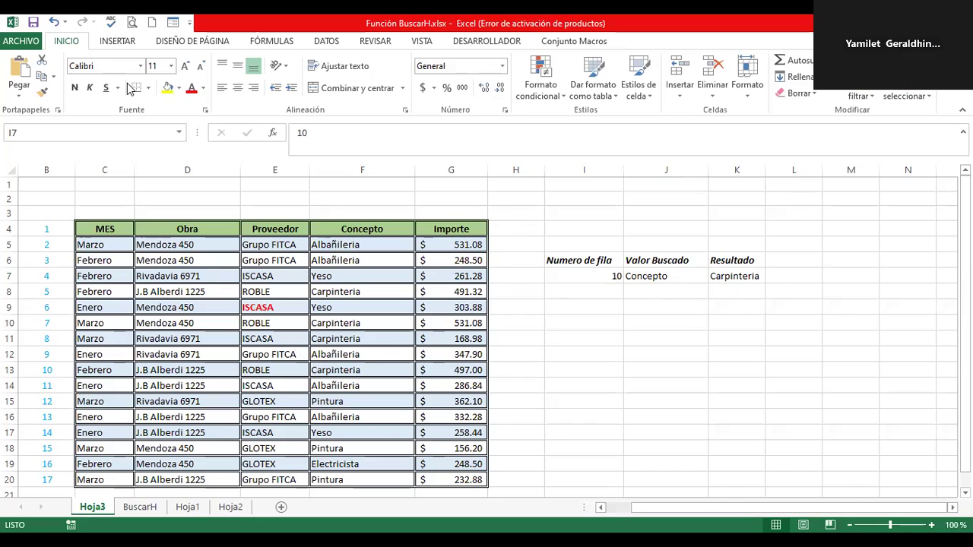
{"action": "left_click", "coordinate": [739, 278]}
{"action": "double_click", "coordinate": [738, 277]}
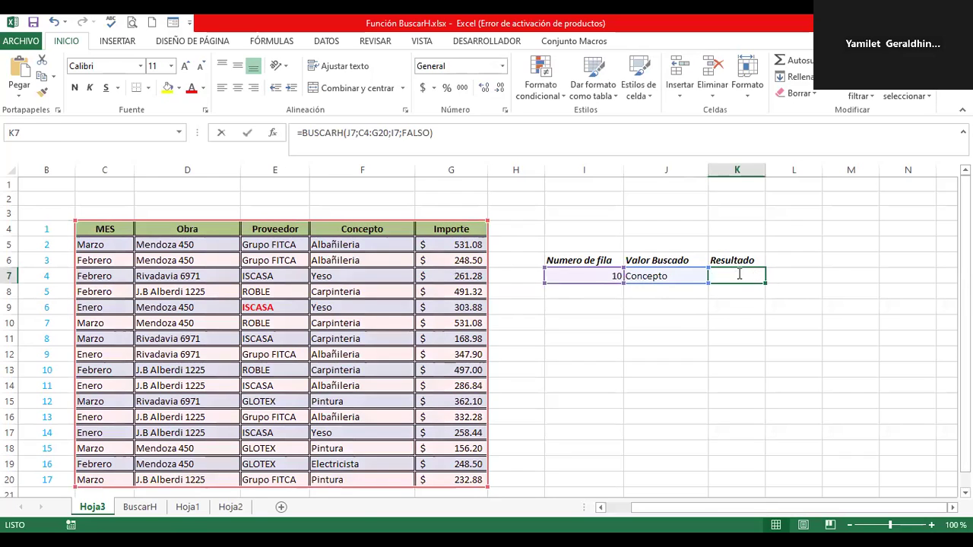
{"action": "key", "text": "Escape"}
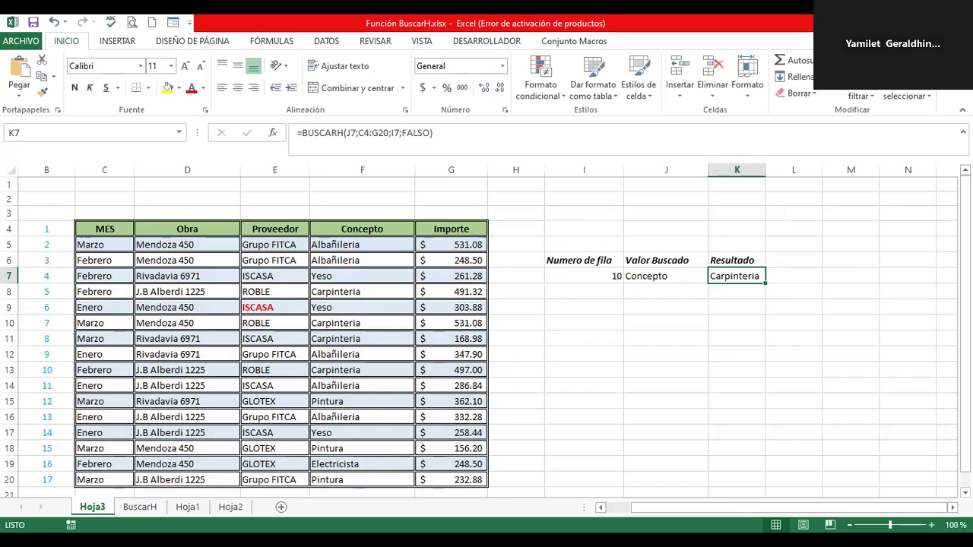
Zoom the sheet in so the Carpinteria lookup result is easier to read.
{"action": "left_click", "coordinate": [931, 525]}
{"action": "left_click", "coordinate": [931, 525]}
{"action": "left_click", "coordinate": [932, 524]}
{"action": "left_click", "coordinate": [931, 525]}
{"action": "left_click", "coordinate": [932, 525]}
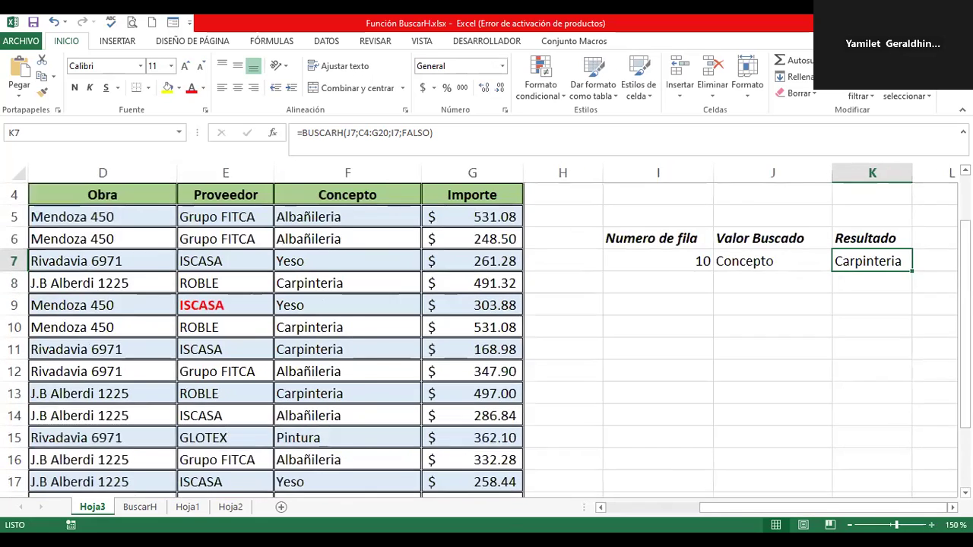
{"action": "left_click", "coordinate": [932, 525]}
{"action": "left_click_drag", "start_coordinate": [965, 372], "coordinate": [965, 346]}
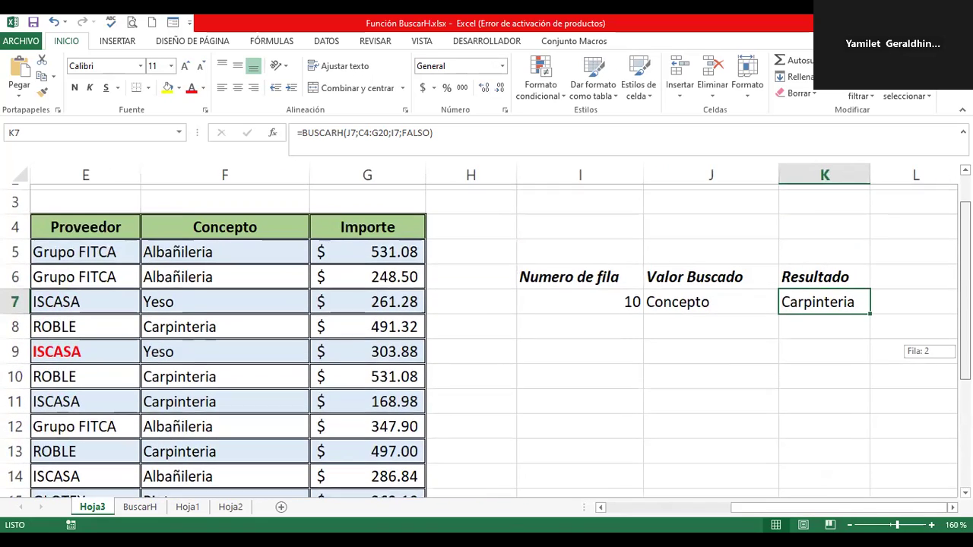
{"action": "left_click", "coordinate": [952, 507]}
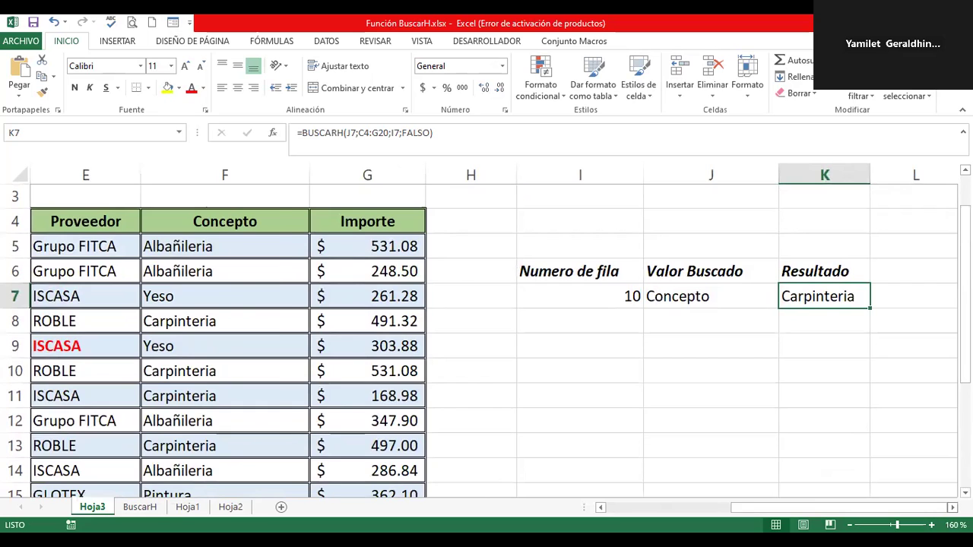
{"action": "left_click", "coordinate": [952, 507]}
{"action": "double_click", "coordinate": [545, 297]}
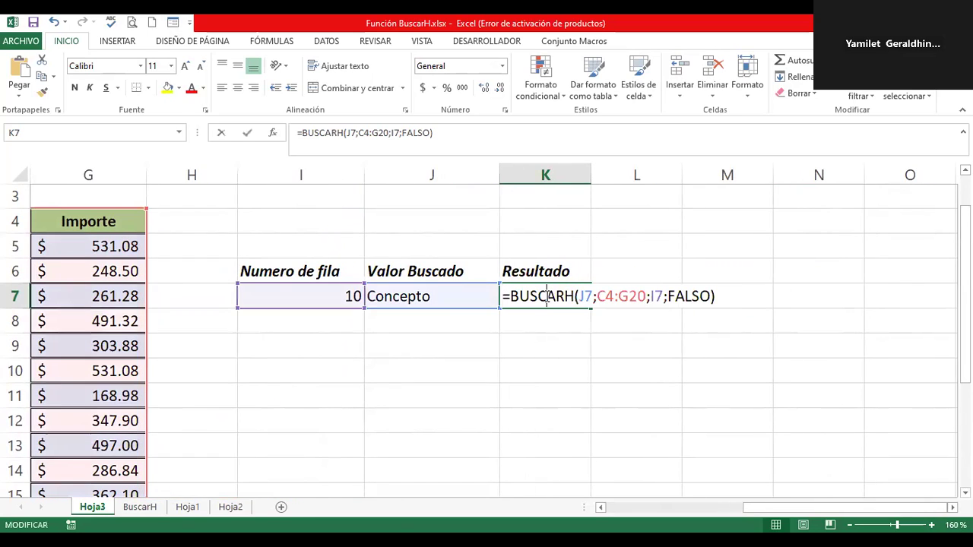
{"action": "left_click", "coordinate": [719, 293]}
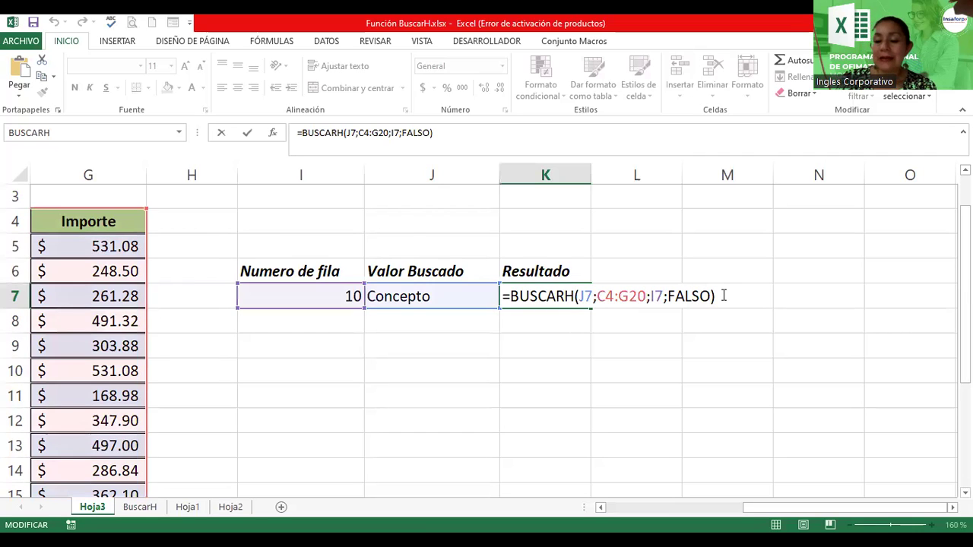
{"action": "key", "text": "Return"}
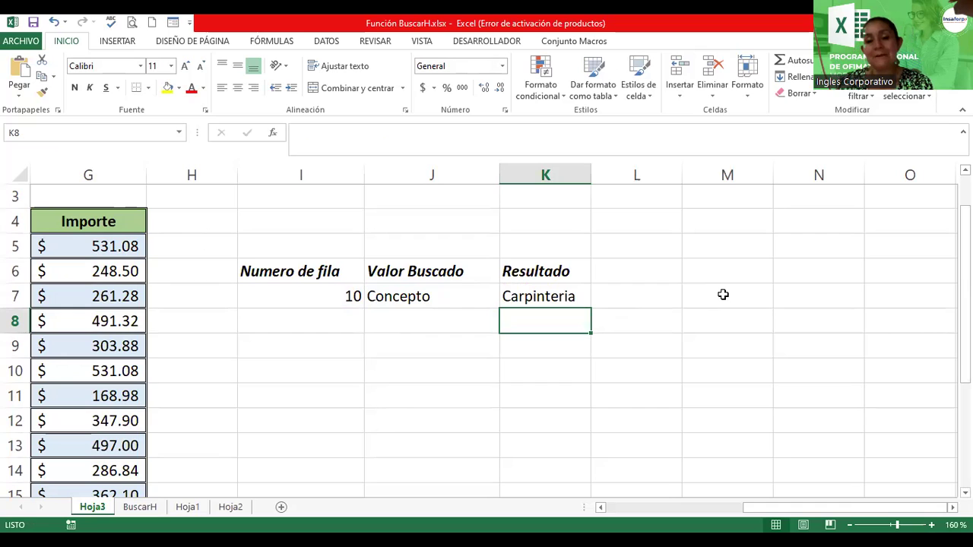
Enter row number 13 in I8 and lookup value Obra in J8.
{"action": "left_click", "coordinate": [285, 315]}
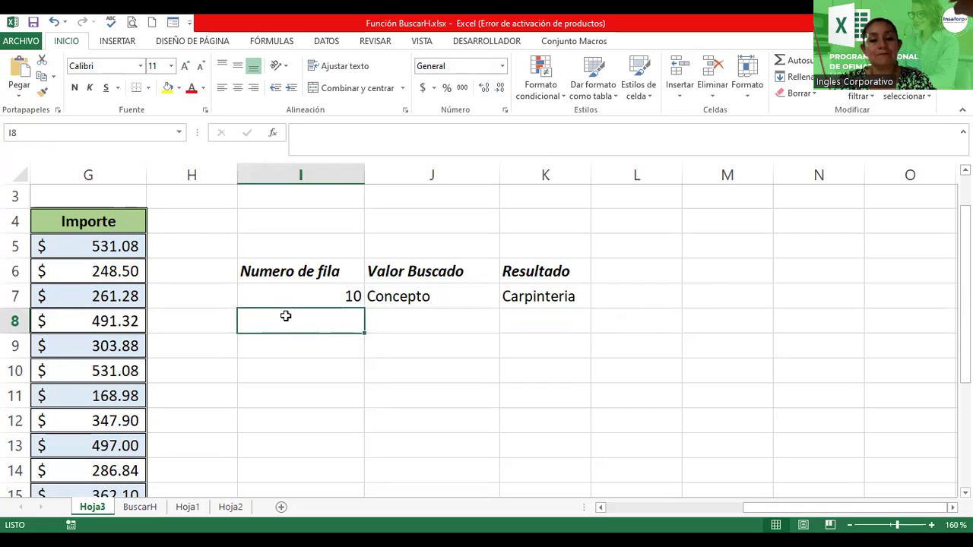
{"action": "mouse_move", "coordinate": [749, 514]}
{"action": "left_mouse_down"}
{"action": "mouse_move", "coordinate": [628, 516]}
{"action": "mouse_move", "coordinate": [682, 521]}
{"action": "left_mouse_up"}
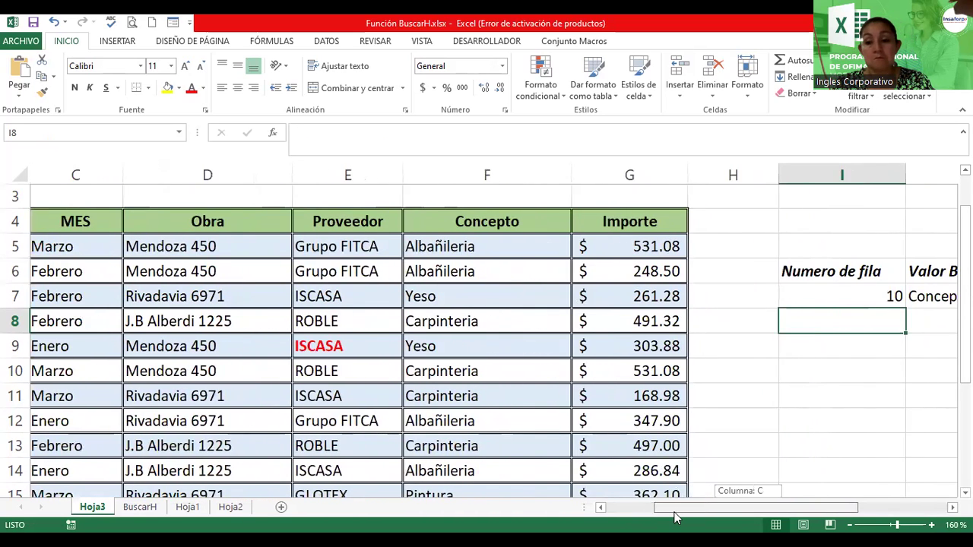
{"action": "type", "text": "13"}
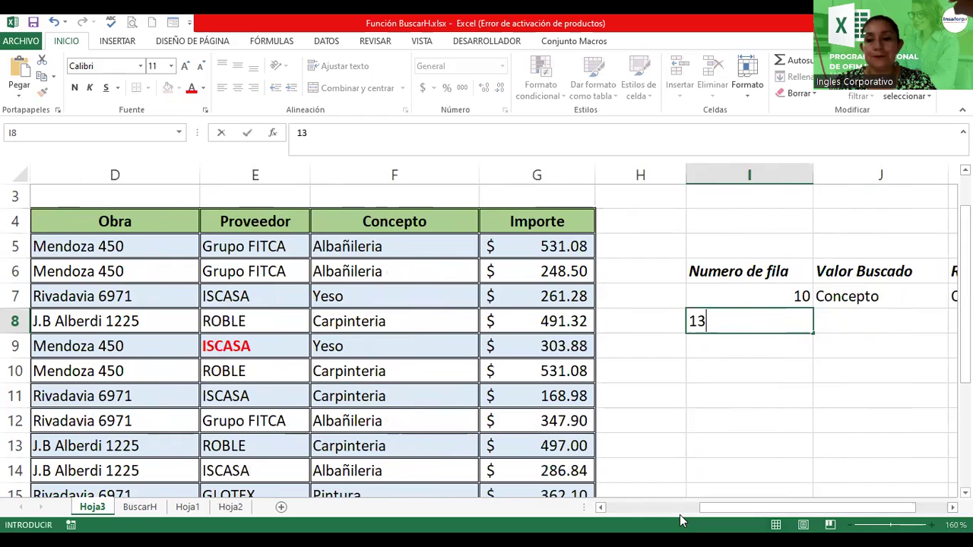
{"action": "key", "text": "Tab"}
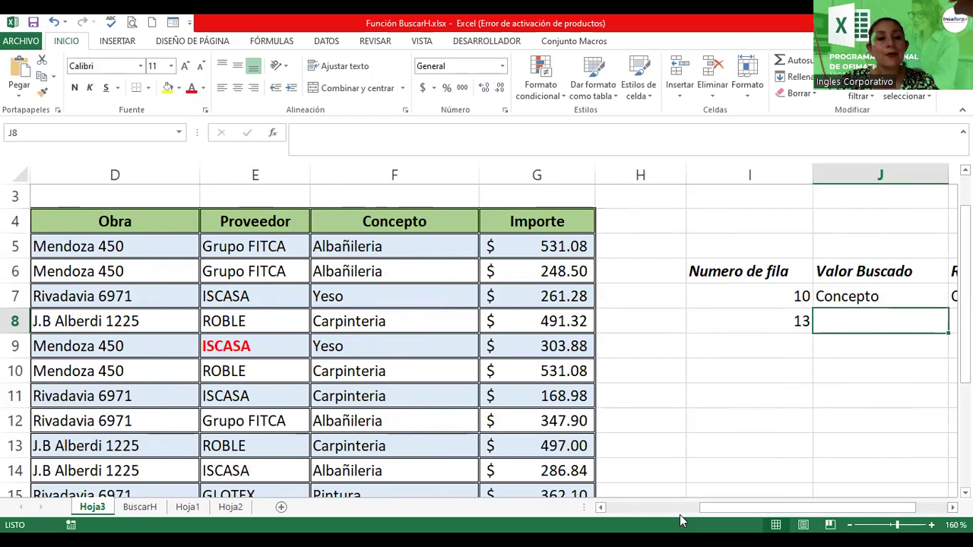
{"action": "type", "text": "Obra"}
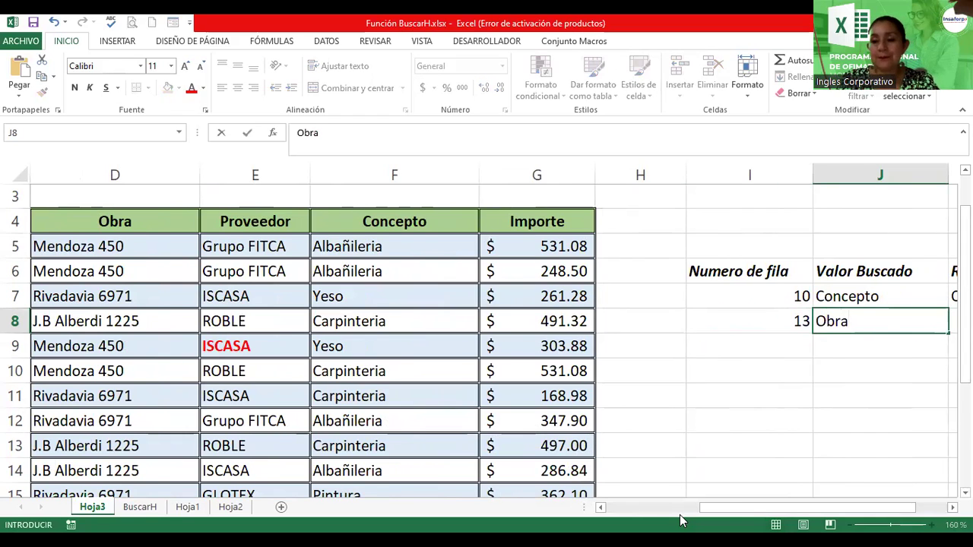
{"action": "key", "text": "Tab"}
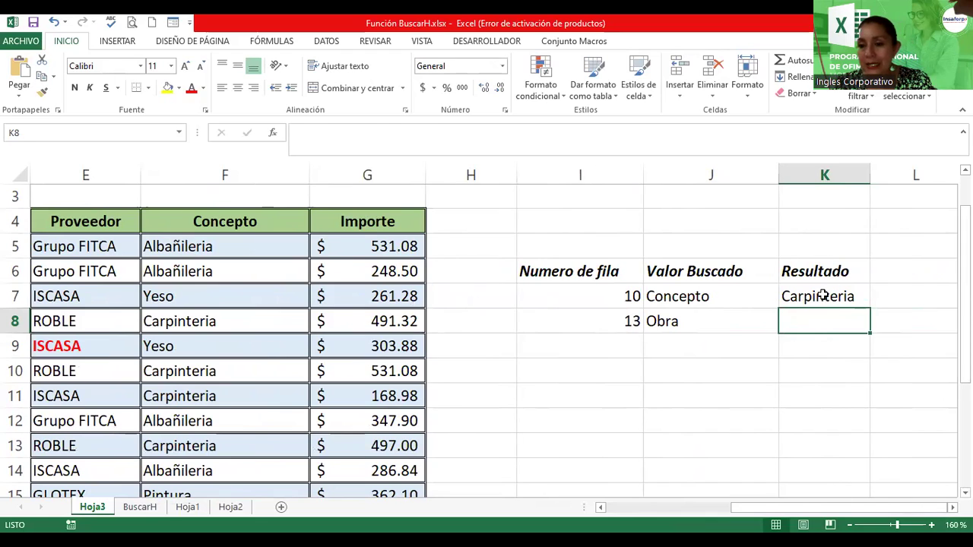
Copy K7's BUSCARH formula into K8 and fix its table range back to C4:G20.
{"action": "left_click", "coordinate": [824, 297]}
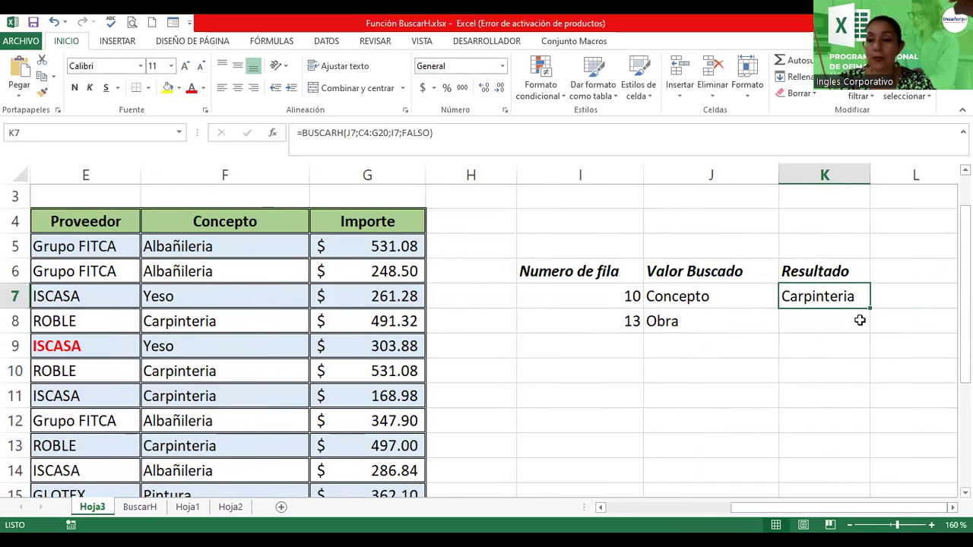
{"action": "left_click_drag", "start_coordinate": [871, 312], "coordinate": [871, 328]}
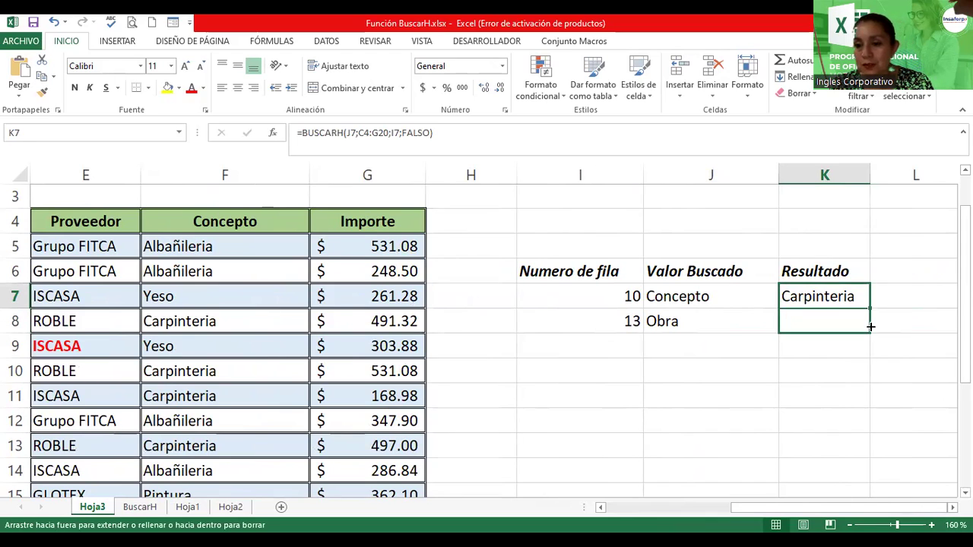
{"action": "double_click", "coordinate": [832, 323]}
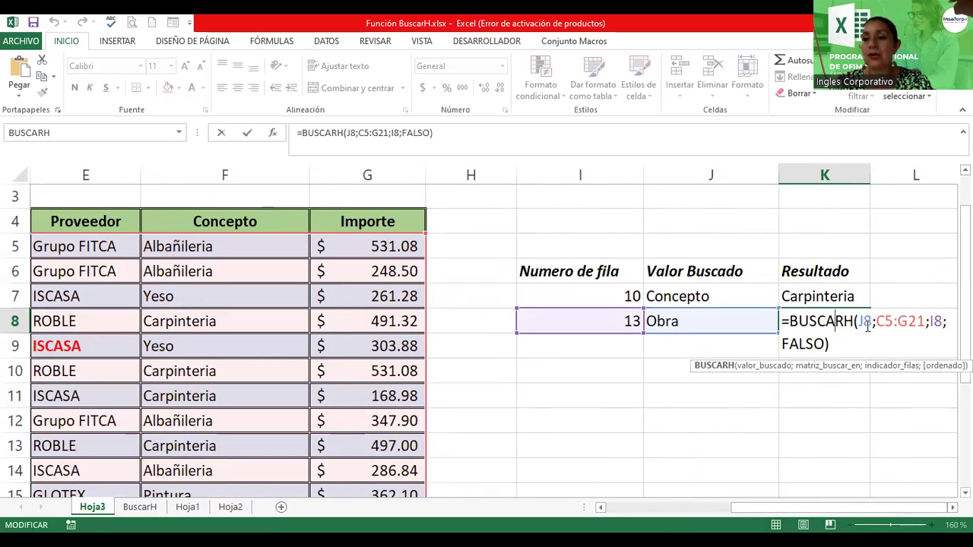
{"action": "left_click", "coordinate": [884, 324]}
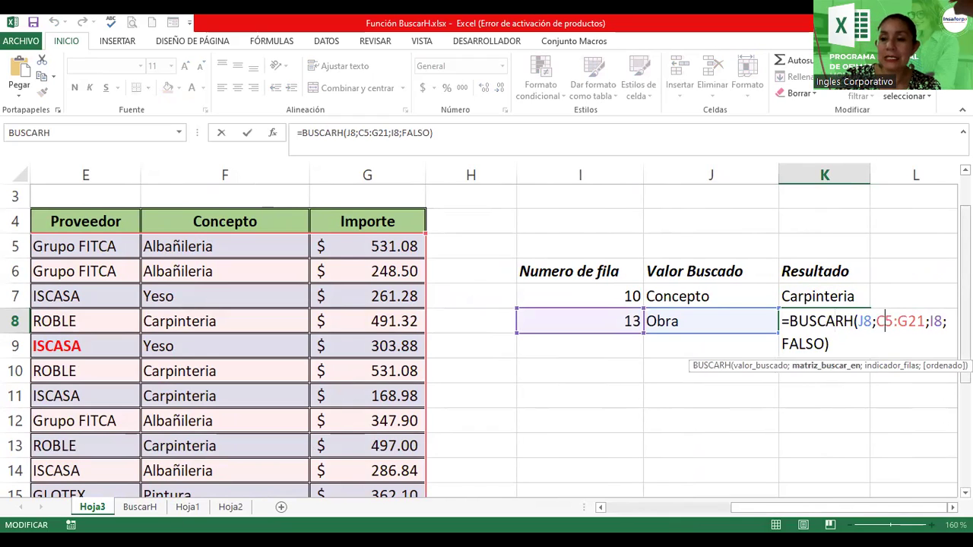
{"action": "key", "text": "Delete"}
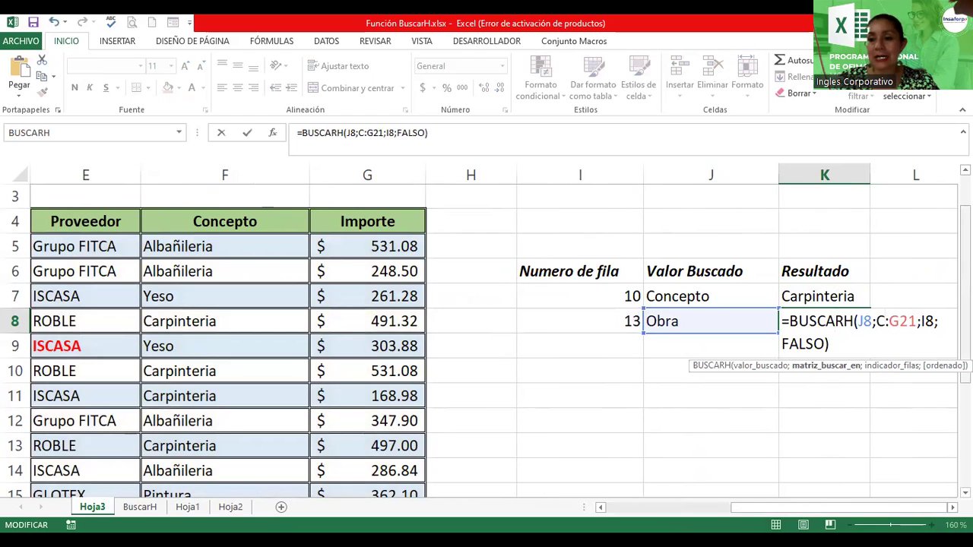
{"action": "type", "text": "4:G20"}
{"action": "key", "text": "Delete"}
{"action": "key", "text": "Delete"}
{"action": "key", "text": "Delete"}
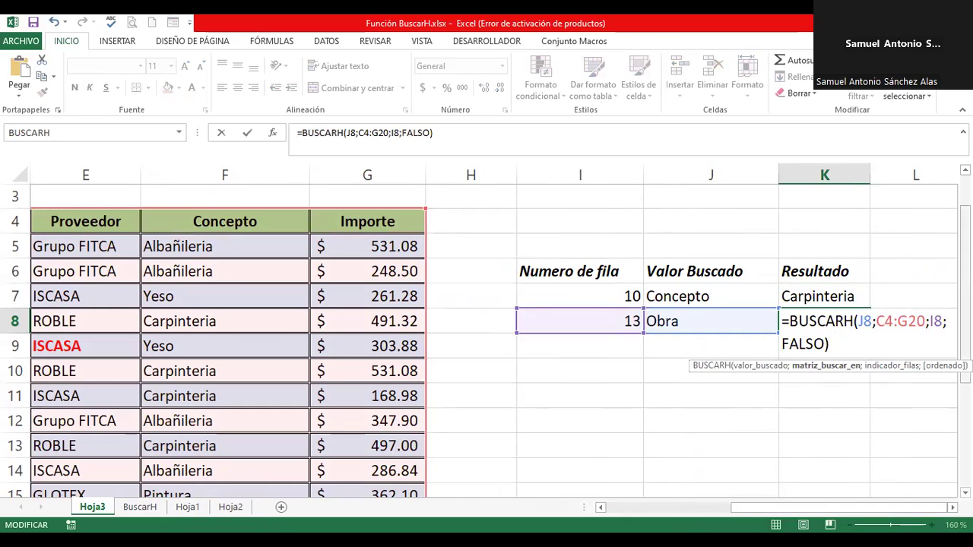
{"action": "key", "text": "Return"}
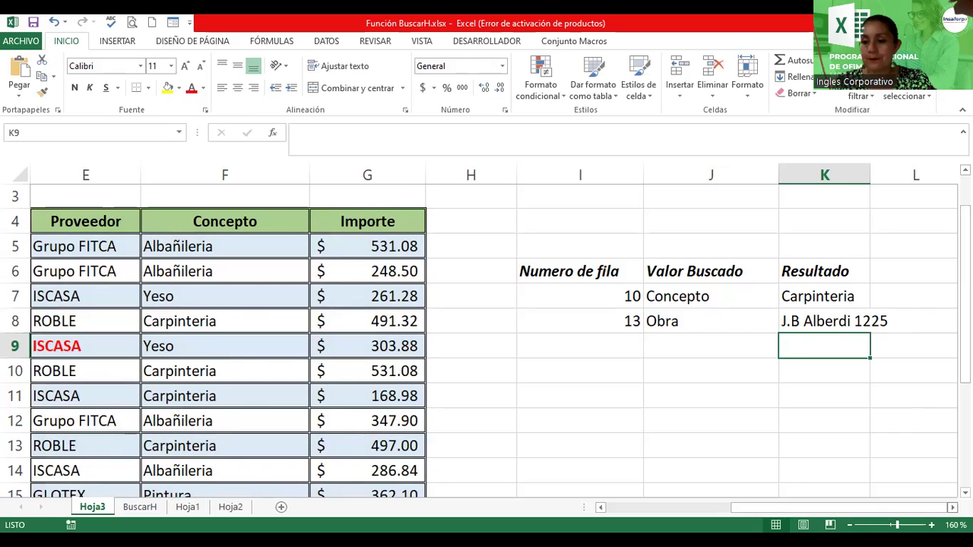
{"action": "scroll", "coordinate": [897, 342], "scroll_direction": "right", "scroll_amount": 1}
{"action": "scroll", "coordinate": [610, 417], "scroll_direction": "right", "scroll_amount": 1}
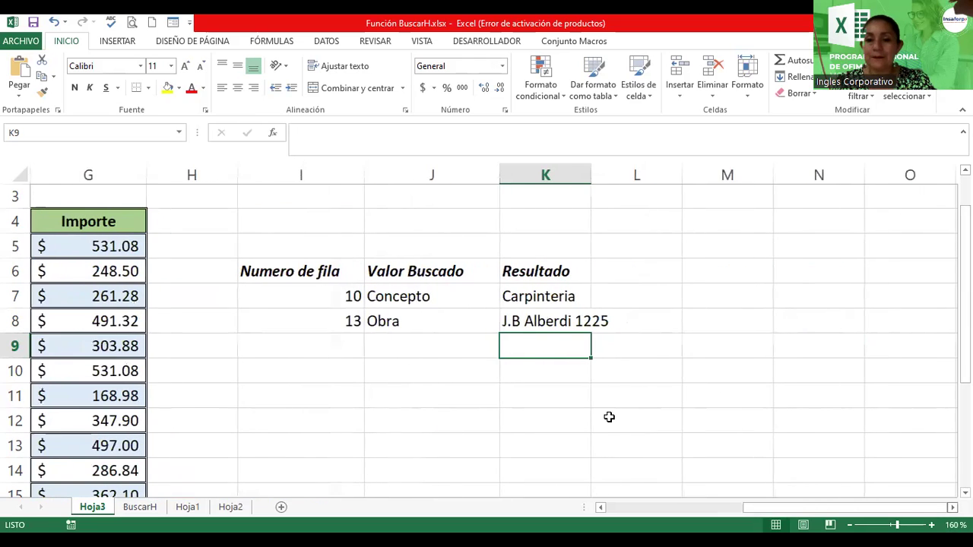
{"action": "left_click", "coordinate": [524, 297]}
{"action": "double_click", "coordinate": [523, 296]}
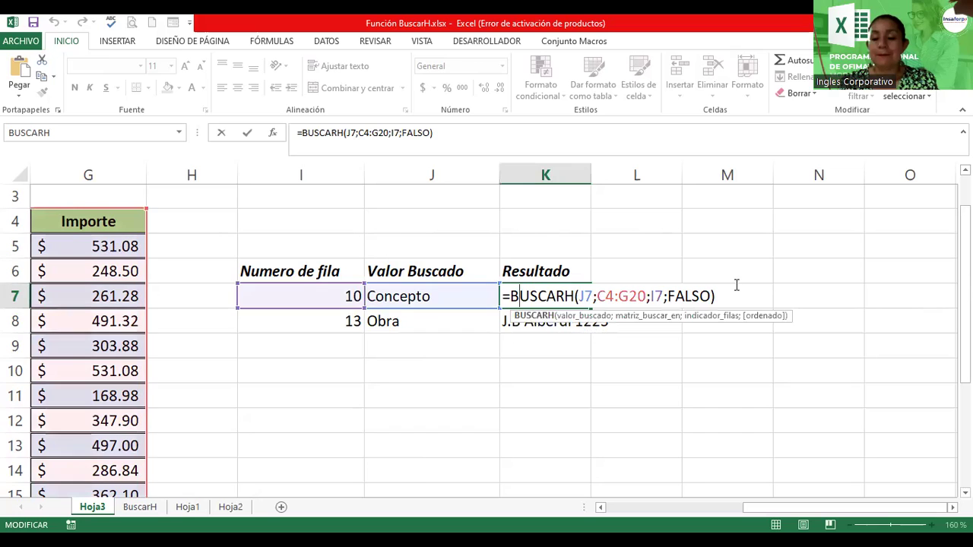
{"action": "key", "text": "Return"}
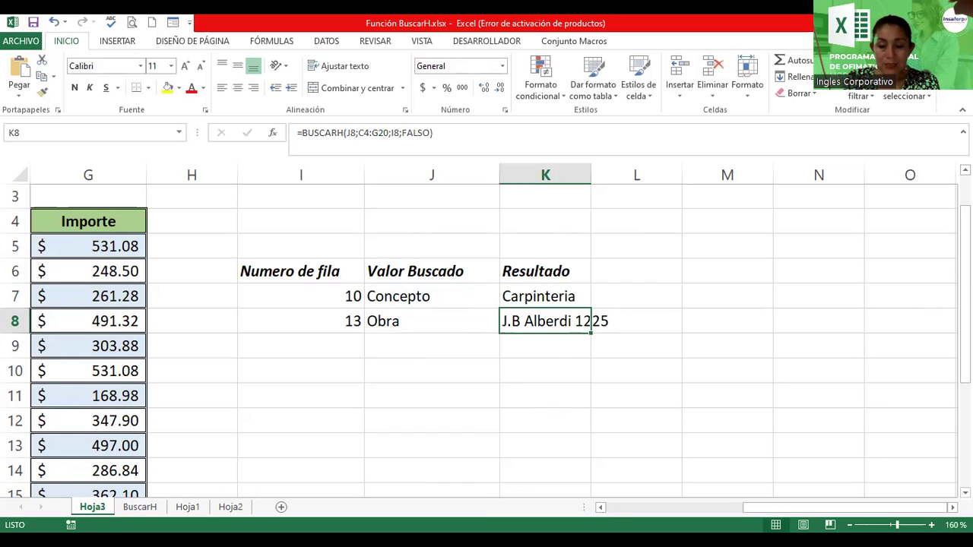
Zoom out to 120% and rename the Hoja3 tab to Tabla_Proyecto.
{"action": "scroll", "coordinate": [604, 510], "scroll_direction": "left", "scroll_amount": 3}
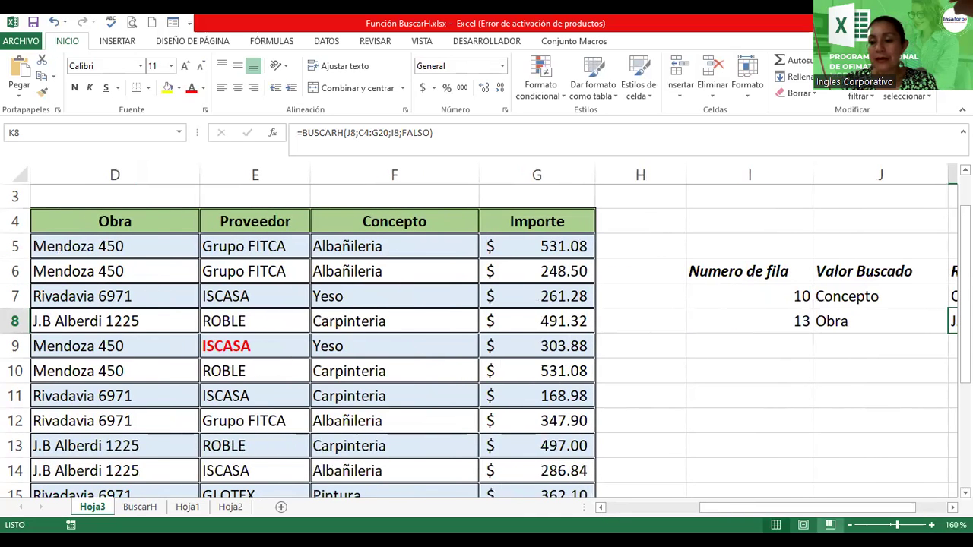
{"action": "left_click", "coordinate": [849, 524]}
{"action": "left_click", "coordinate": [849, 524]}
{"action": "left_click", "coordinate": [850, 524]}
{"action": "left_click", "coordinate": [849, 525]}
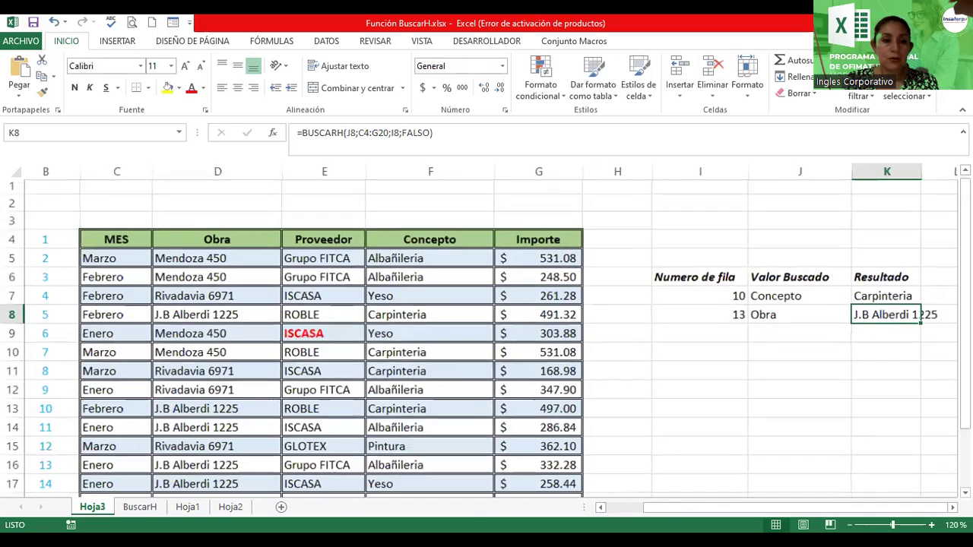
{"action": "double_click", "coordinate": [93, 508]}
{"action": "type", "text": "Tabla"}
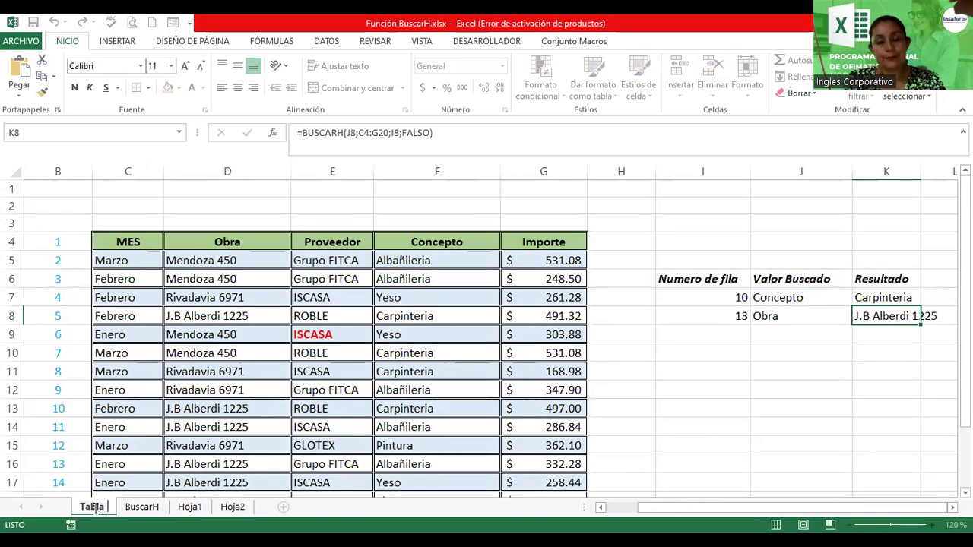
{"action": "type", "text": "_Proyecto"}
{"action": "key", "text": "Return"}
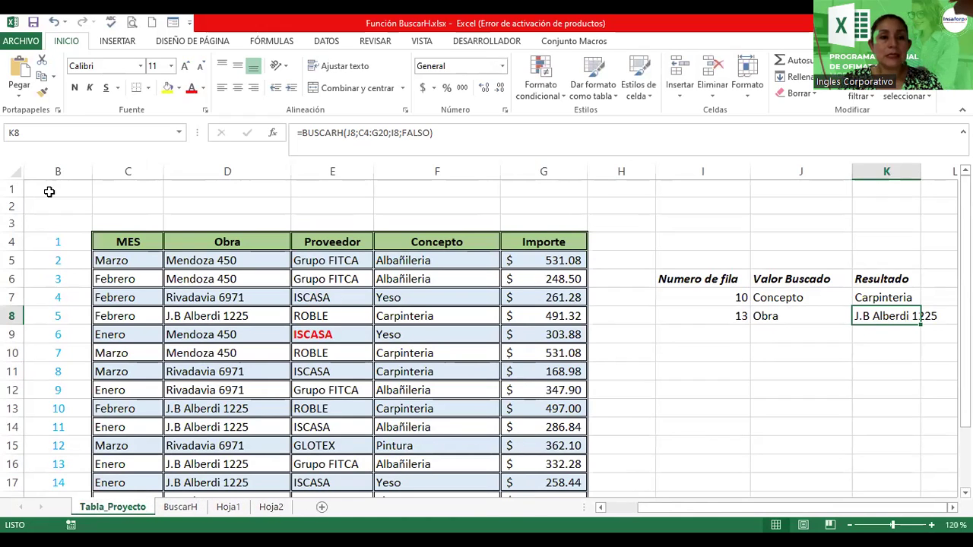
Insert a WordArt title reading 'Función Buscar H'.
{"action": "left_click", "coordinate": [114, 43]}
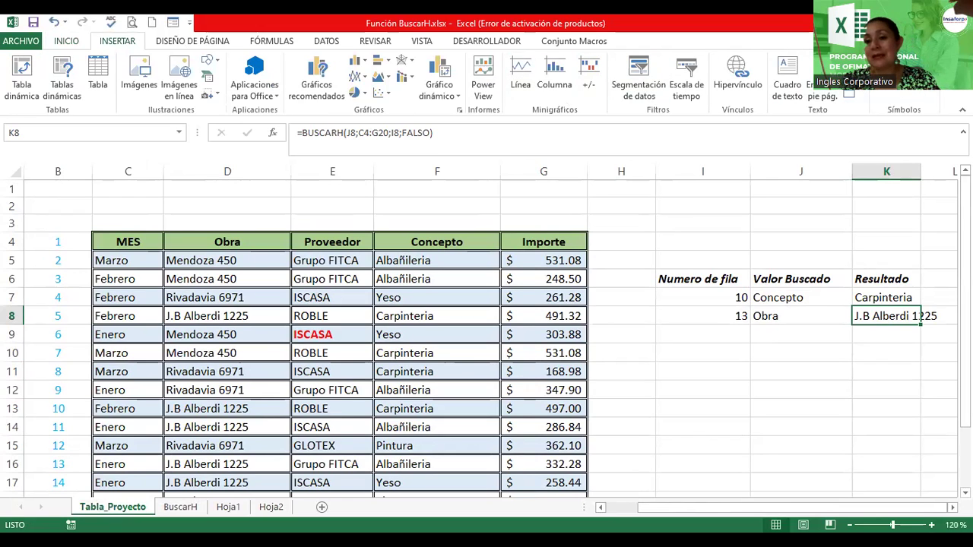
{"action": "left_click", "coordinate": [849, 85]}
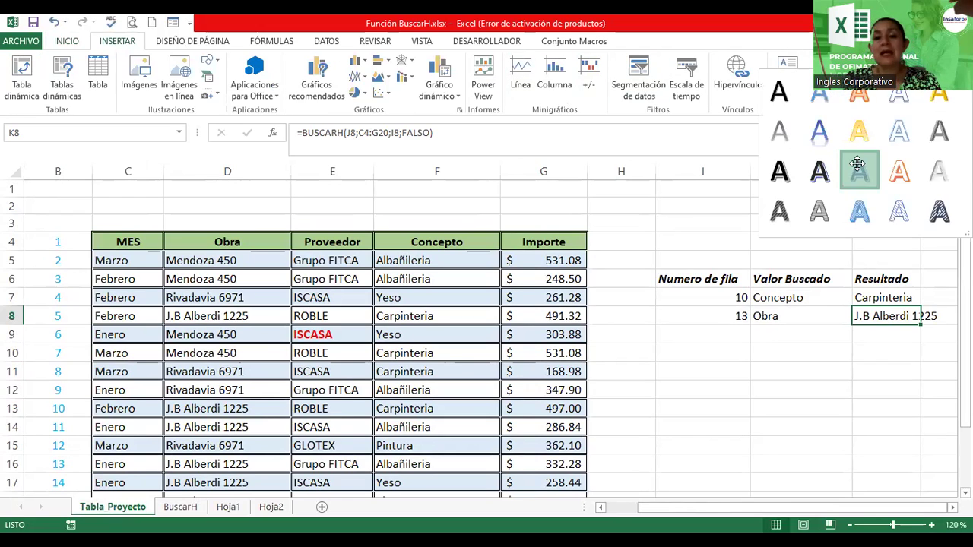
{"action": "left_click", "coordinate": [857, 165]}
{"action": "type", "text": "Función Buscar "}
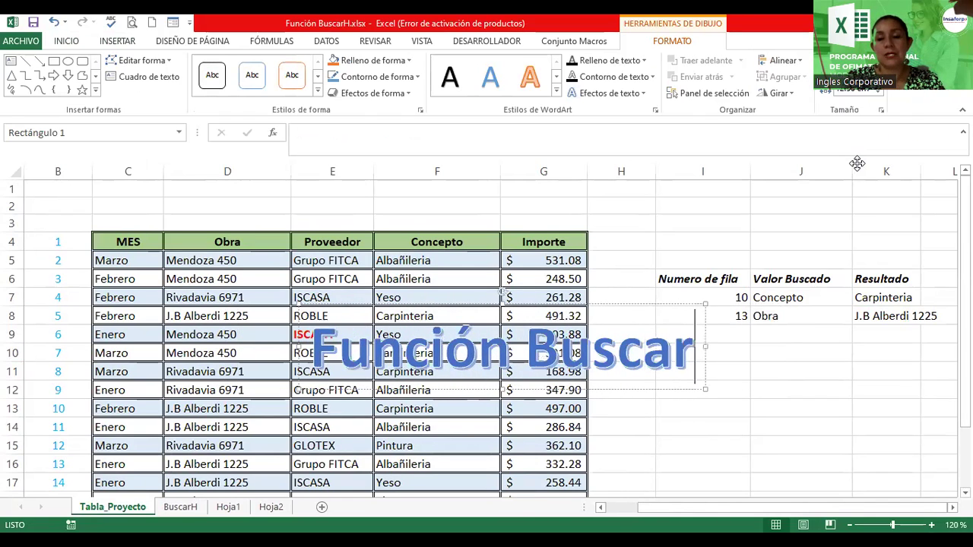
{"action": "type", "text": "H"}
Shrink the title font to 36 and move it above the table into rows 1–3.
{"action": "left_click_drag", "start_coordinate": [722, 349], "coordinate": [282, 350]}
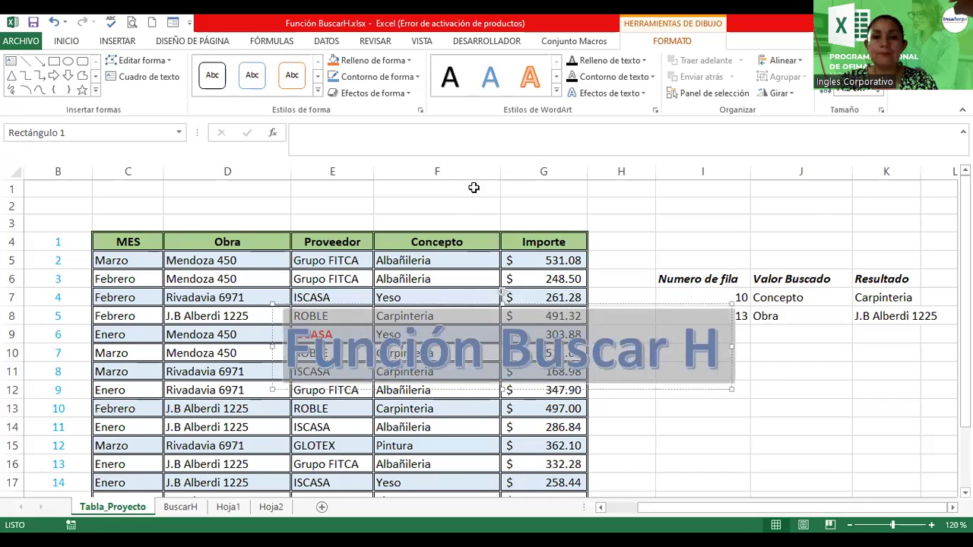
{"action": "left_click", "coordinate": [70, 43]}
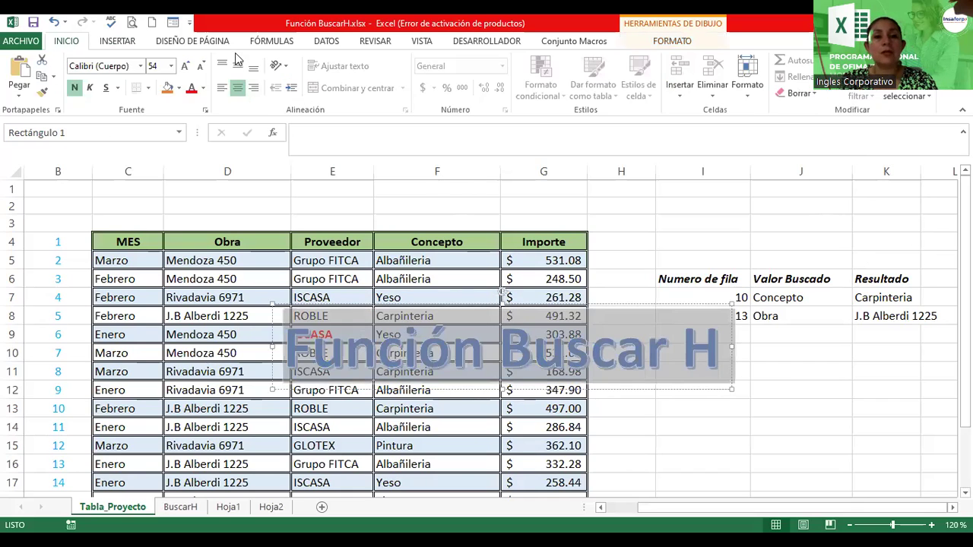
{"action": "left_click", "coordinate": [200, 66]}
{"action": "left_click", "coordinate": [200, 67]}
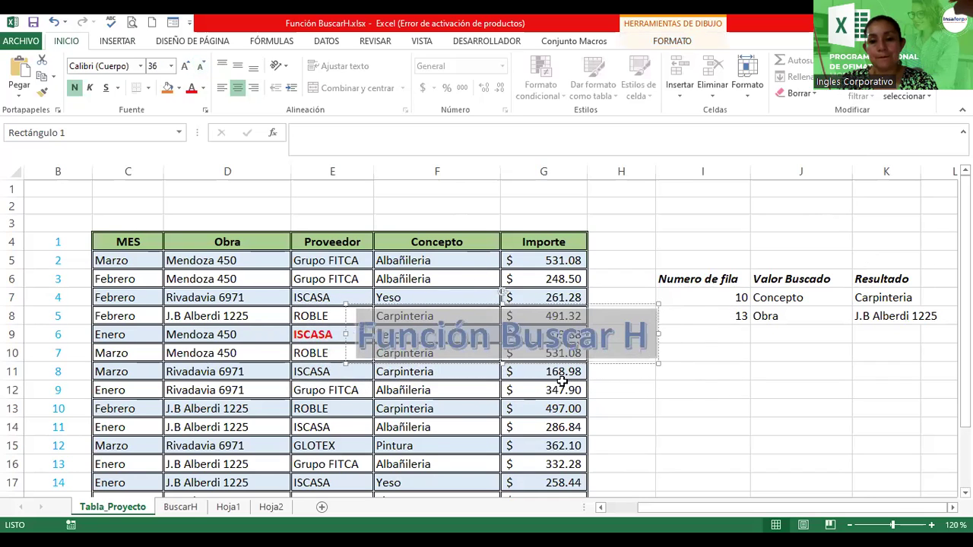
{"action": "left_click_drag", "start_coordinate": [563, 363], "coordinate": [403, 240]}
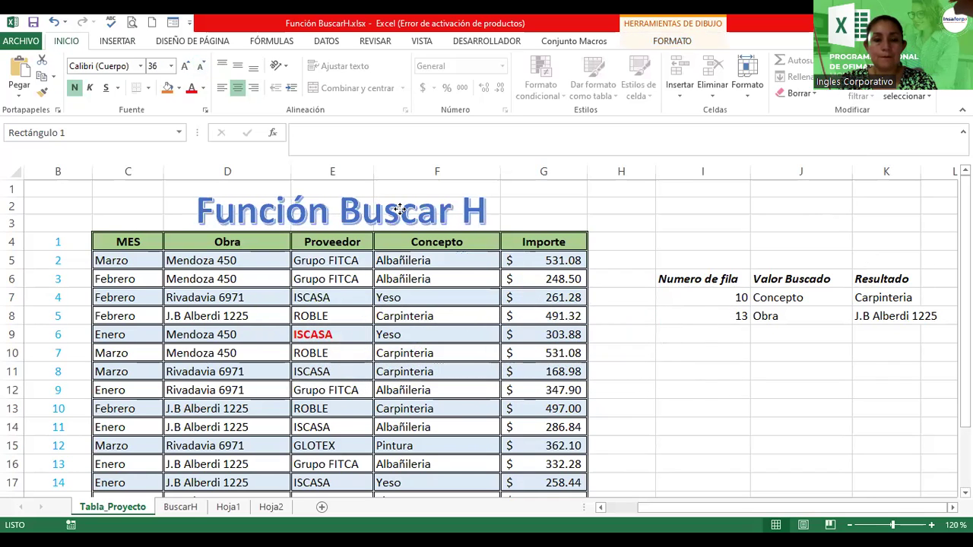
Reduce the title font to 28 and widen its box across the table width.
{"action": "double_click", "coordinate": [365, 225]}
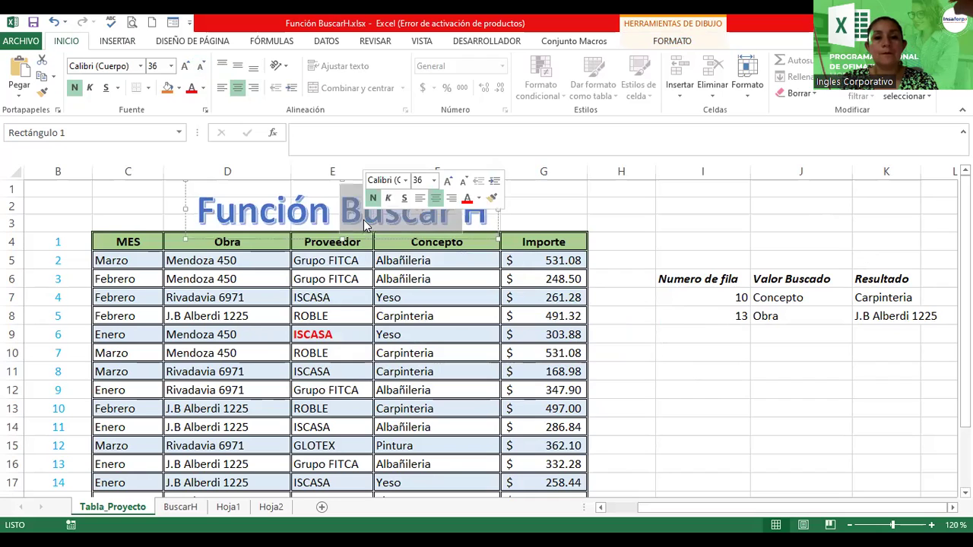
{"action": "left_click", "coordinate": [365, 225]}
{"action": "left_click", "coordinate": [463, 183]}
{"action": "left_click", "coordinate": [463, 183]}
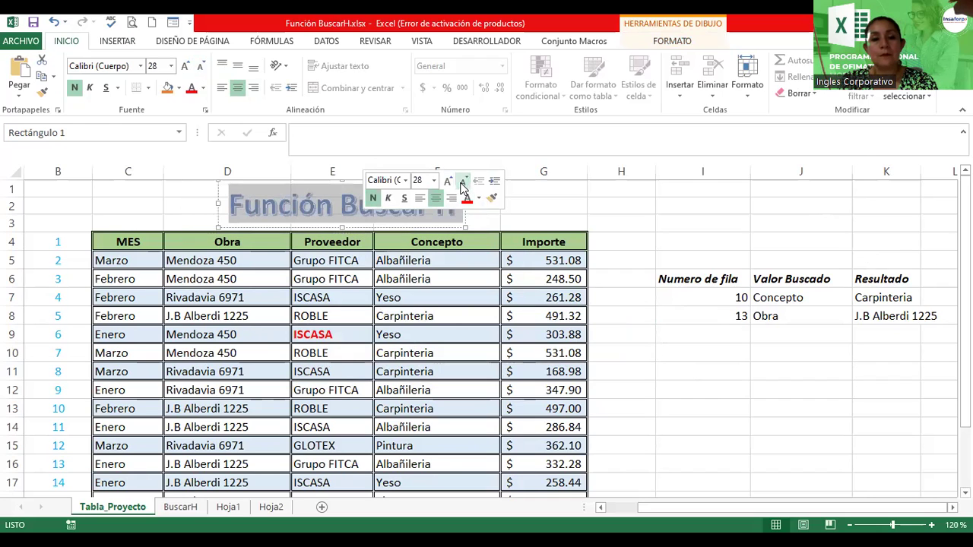
{"action": "left_click", "coordinate": [512, 207]}
{"action": "left_click", "coordinate": [454, 202]}
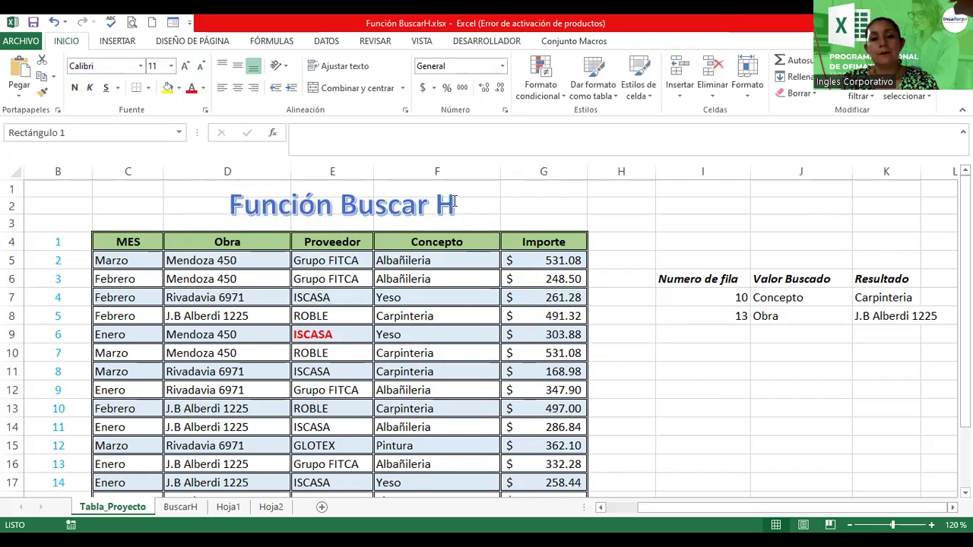
{"action": "left_click_drag", "start_coordinate": [480, 199], "coordinate": [586, 190]}
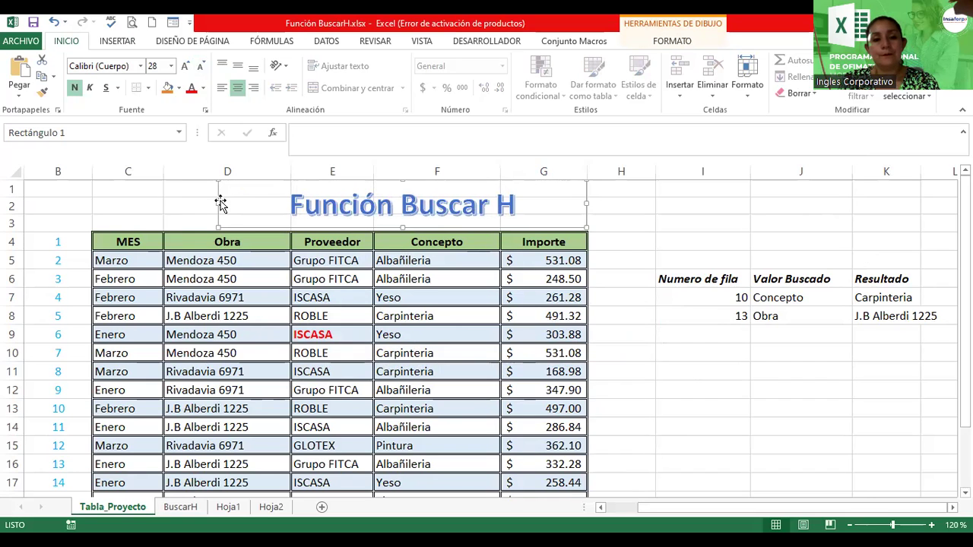
{"action": "left_click_drag", "start_coordinate": [220, 203], "coordinate": [89, 210]}
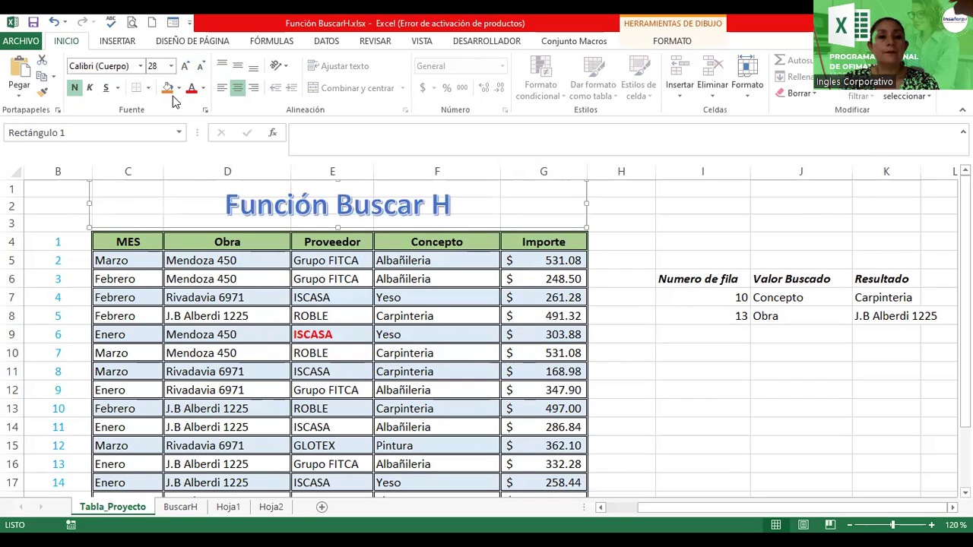
Give the title an orange shape style, then show the BuscarH sheet.
{"action": "left_click", "coordinate": [671, 41]}
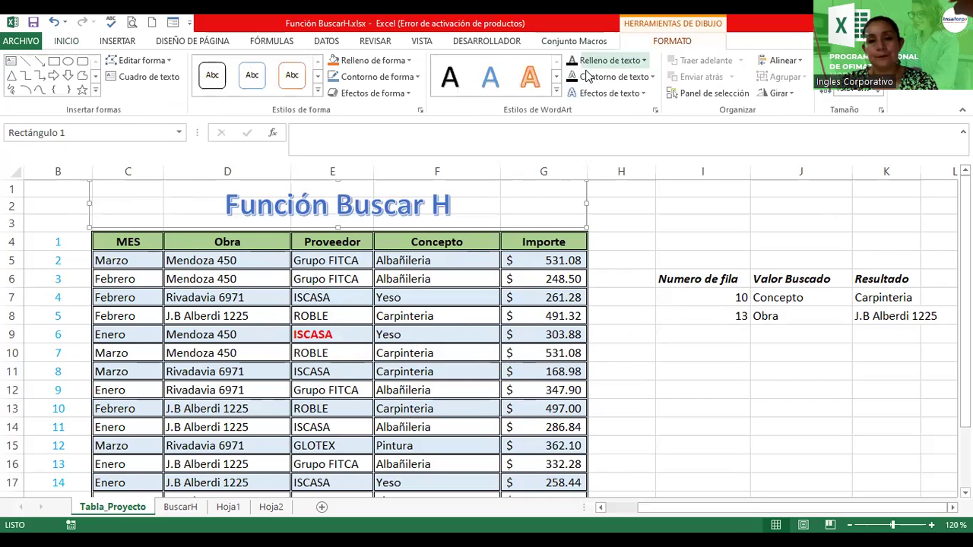
{"action": "left_click", "coordinate": [318, 91]}
{"action": "left_click", "coordinate": [288, 161]}
{"action": "left_click", "coordinate": [622, 408]}
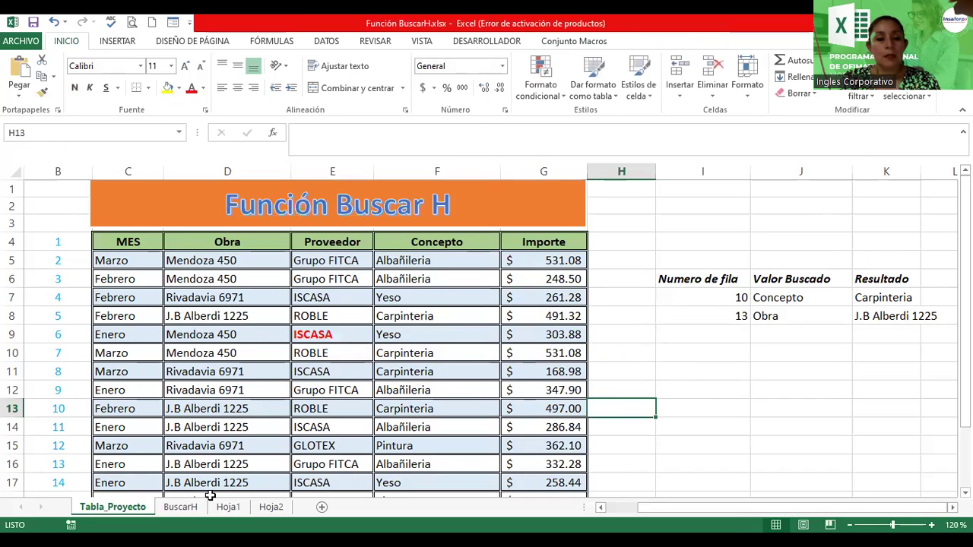
{"action": "left_click", "coordinate": [181, 508]}
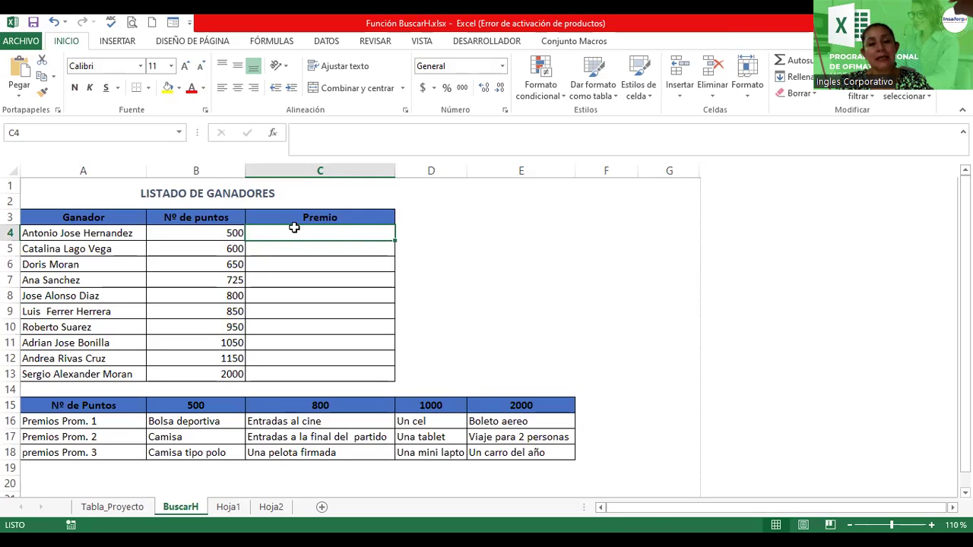
{"action": "left_click", "coordinate": [195, 407]}
{"action": "left_click", "coordinate": [336, 407]}
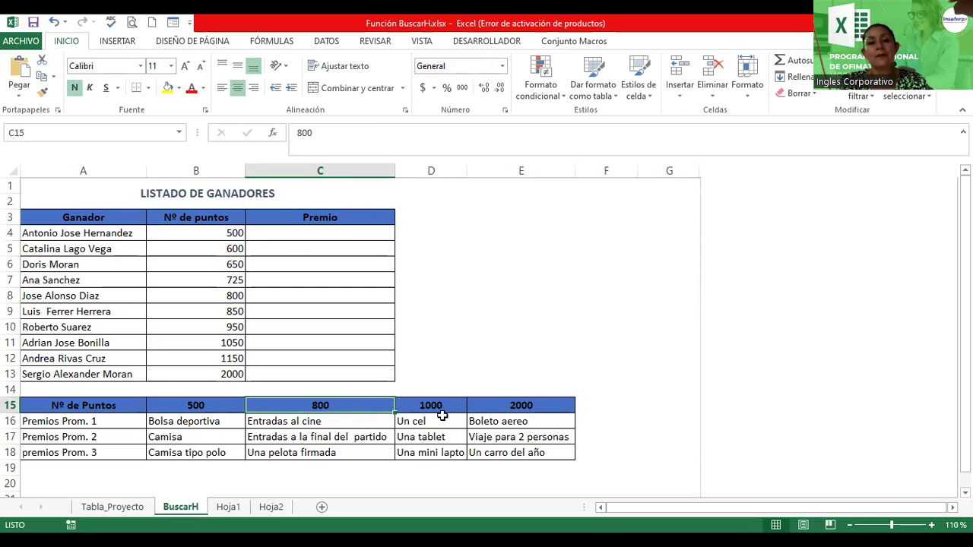
{"action": "left_click", "coordinate": [439, 405]}
{"action": "left_click", "coordinate": [541, 405]}
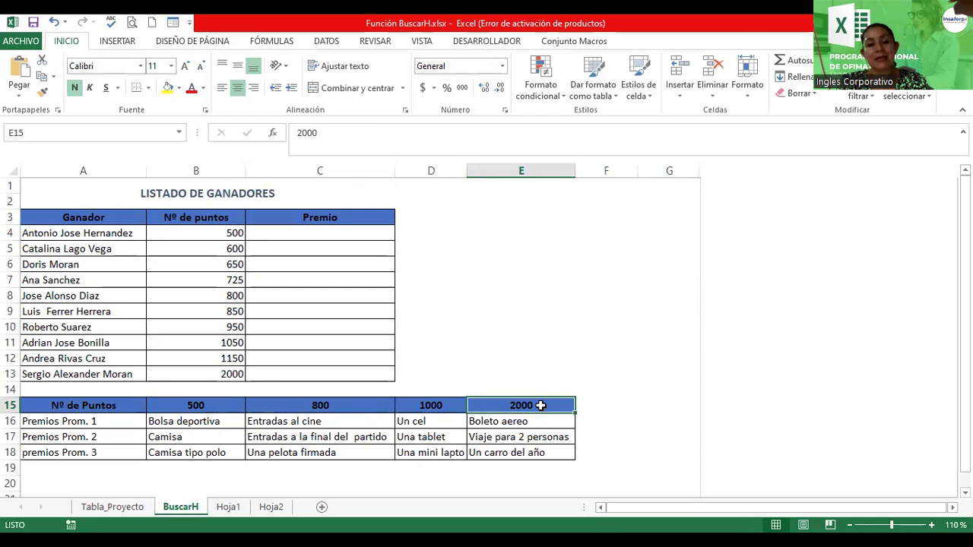
{"action": "left_click", "coordinate": [205, 405]}
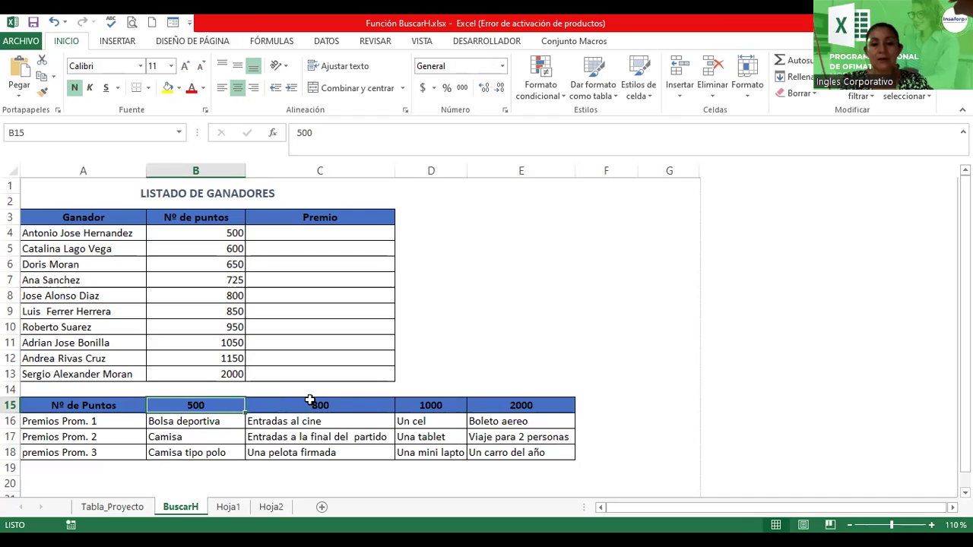
{"action": "left_click", "coordinate": [346, 401]}
{"action": "left_click", "coordinate": [425, 406]}
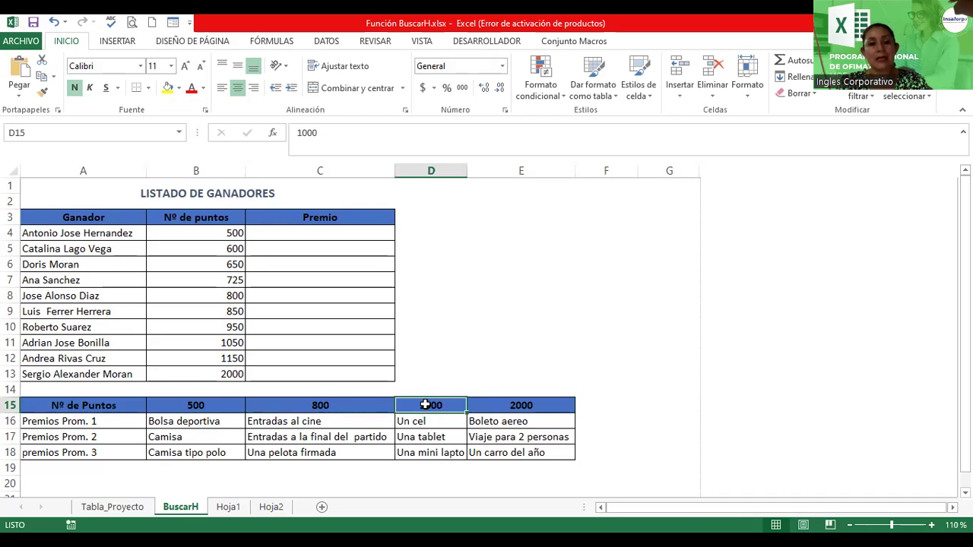
{"action": "left_click", "coordinate": [64, 405]}
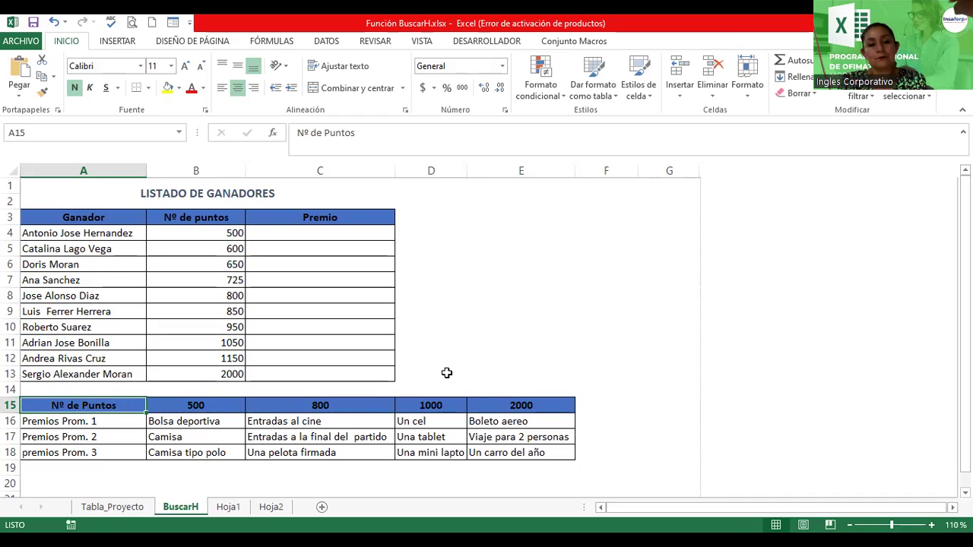
Start a BUSCARH formula in C4 with B15 as the lookup value.
{"action": "left_click", "coordinate": [308, 229]}
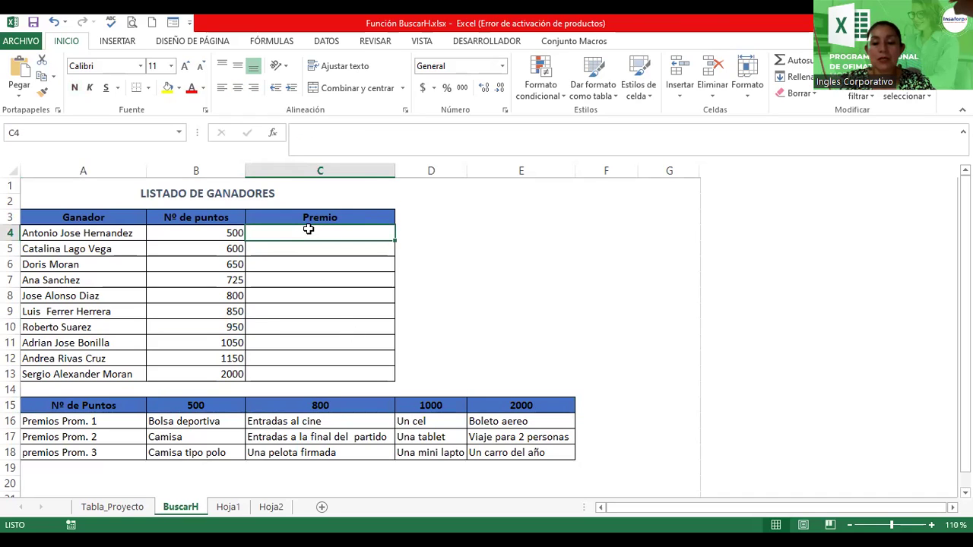
{"action": "type", "text": "=b"}
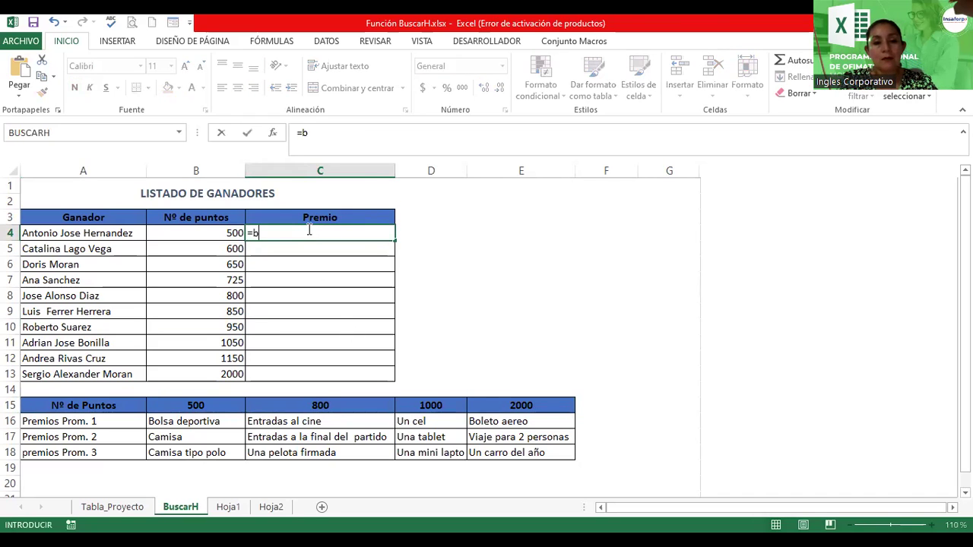
{"action": "type", "text": "uscar"}
{"action": "key", "text": "BackSpace"}
{"action": "key", "text": "BackSpace"}
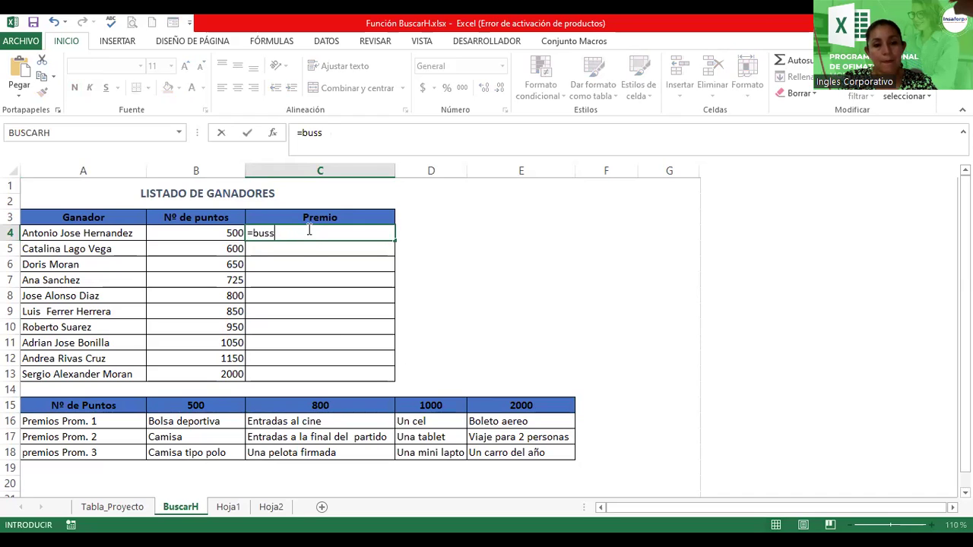
{"action": "type", "text": "ar"}
{"action": "left_click", "coordinate": [289, 260]}
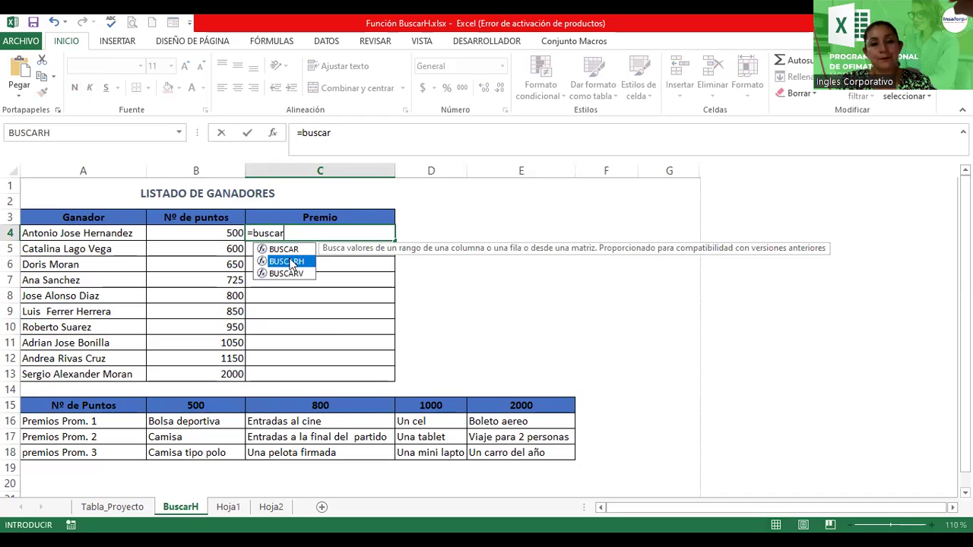
{"action": "double_click", "coordinate": [289, 260]}
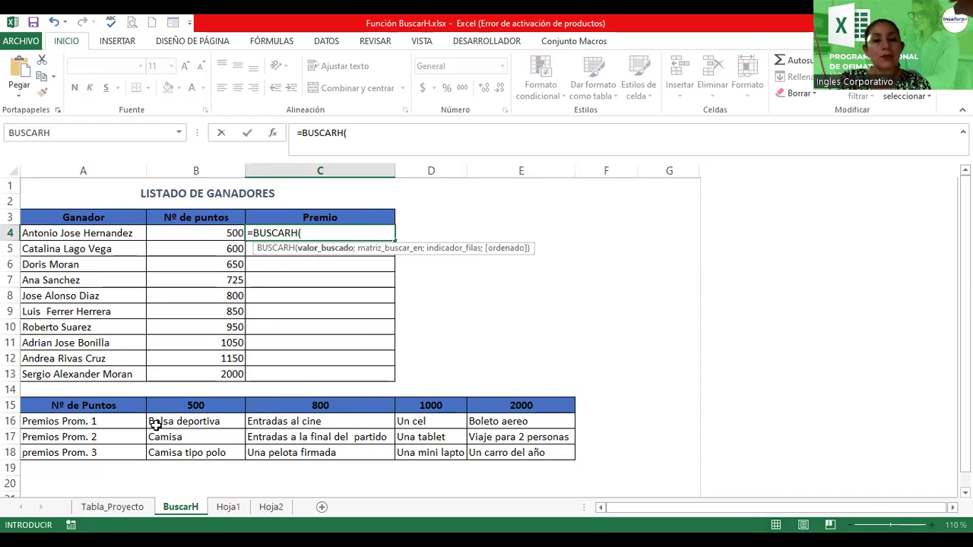
{"action": "left_click", "coordinate": [173, 403]}
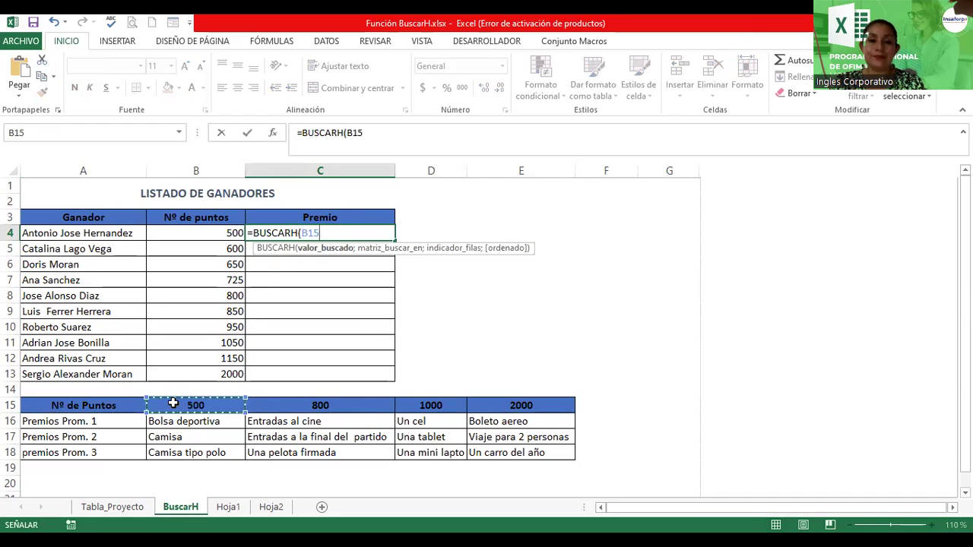
{"action": "type", "text": ";"}
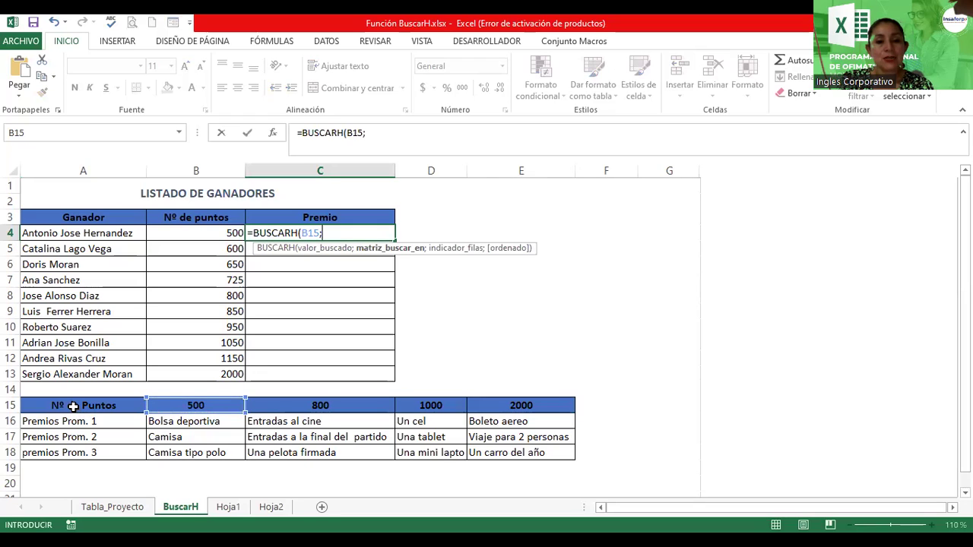
Complete it with table A15:E18, row 2 and approximate match VERDADERO.
{"action": "left_click", "coordinate": [73, 407]}
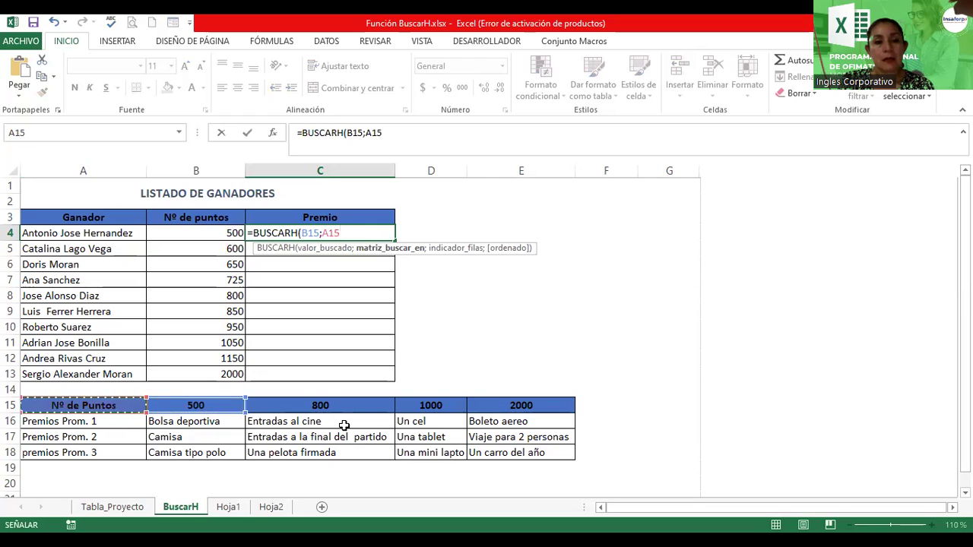
{"action": "left_click_drag", "start_coordinate": [359, 430], "coordinate": [361, 435]}
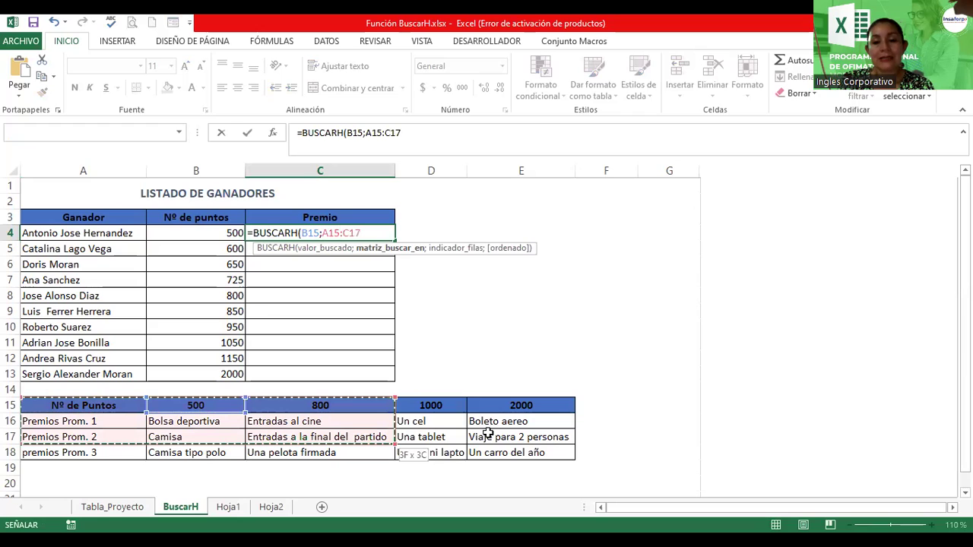
{"action": "left_click_drag", "start_coordinate": [517, 447], "coordinate": [519, 450]}
{"action": "type", "text": ";"}
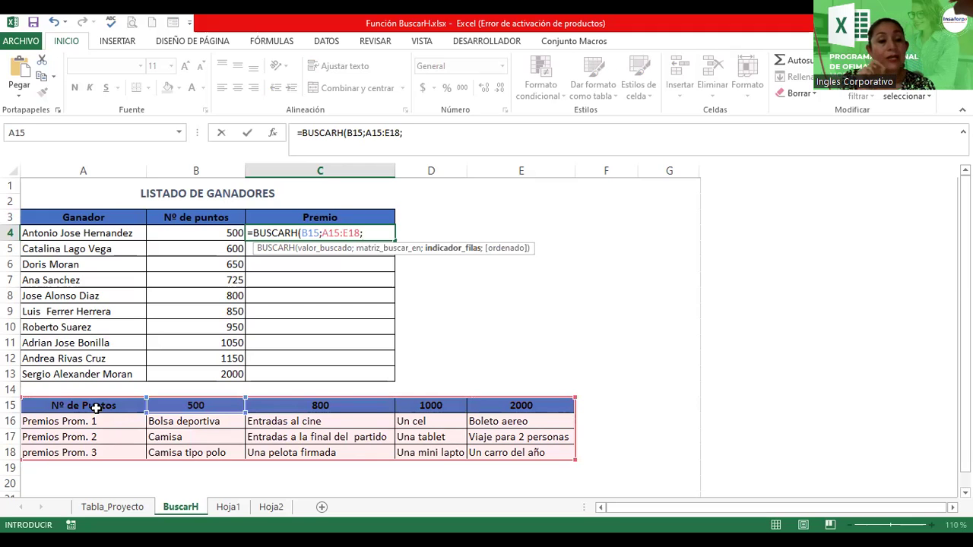
{"action": "type", "text": "2"}
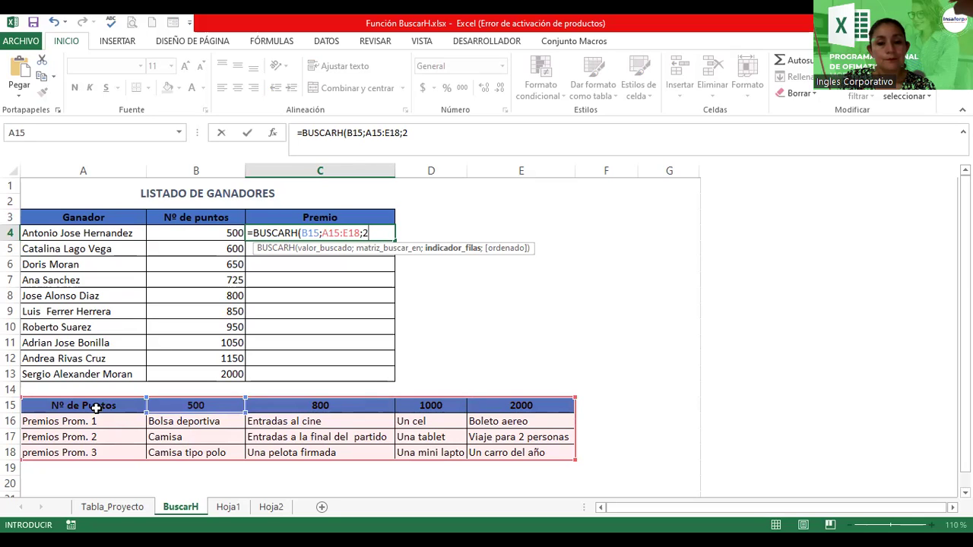
{"action": "type", "text": ";"}
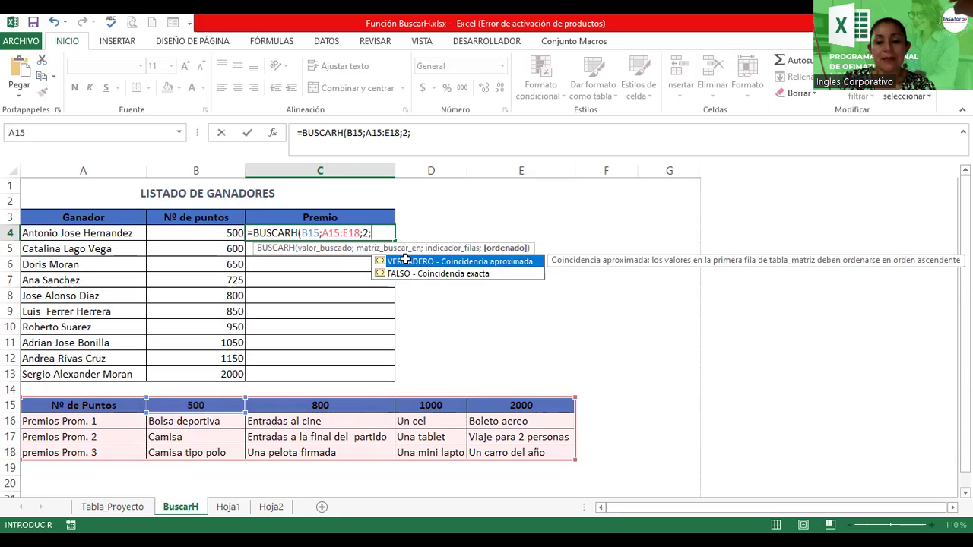
{"action": "double_click", "coordinate": [407, 262]}
{"action": "type", "text": ")"}
{"action": "key", "text": "Return"}
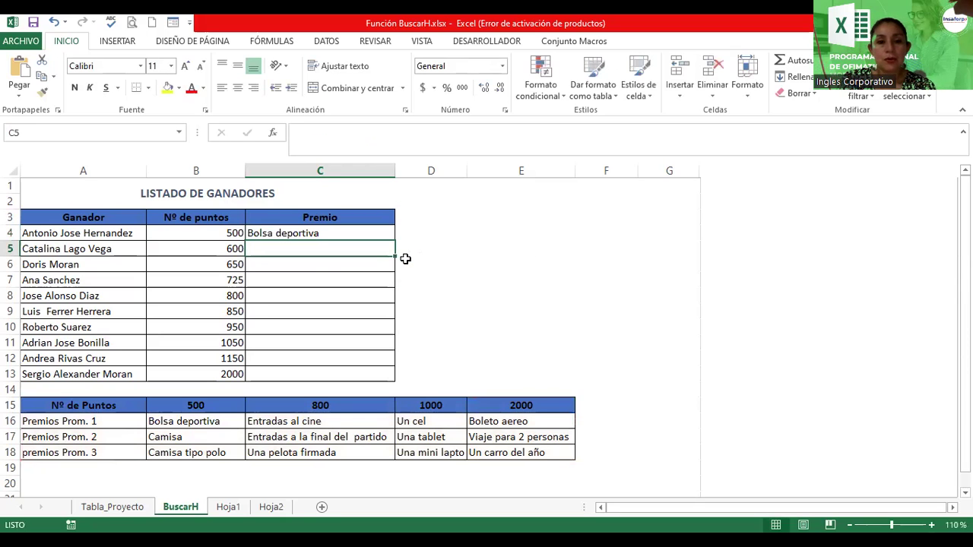
{"action": "key", "text": "Up"}
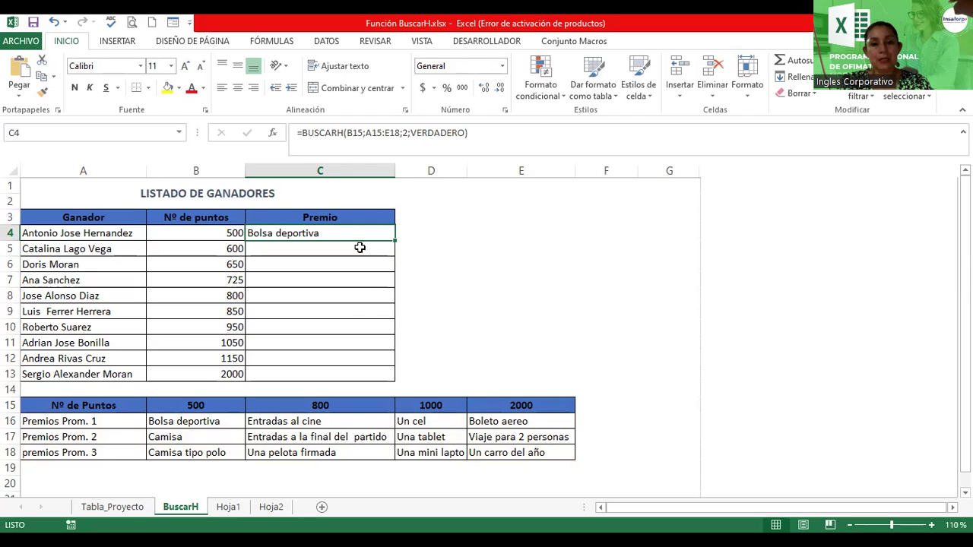
{"action": "double_click", "coordinate": [337, 233]}
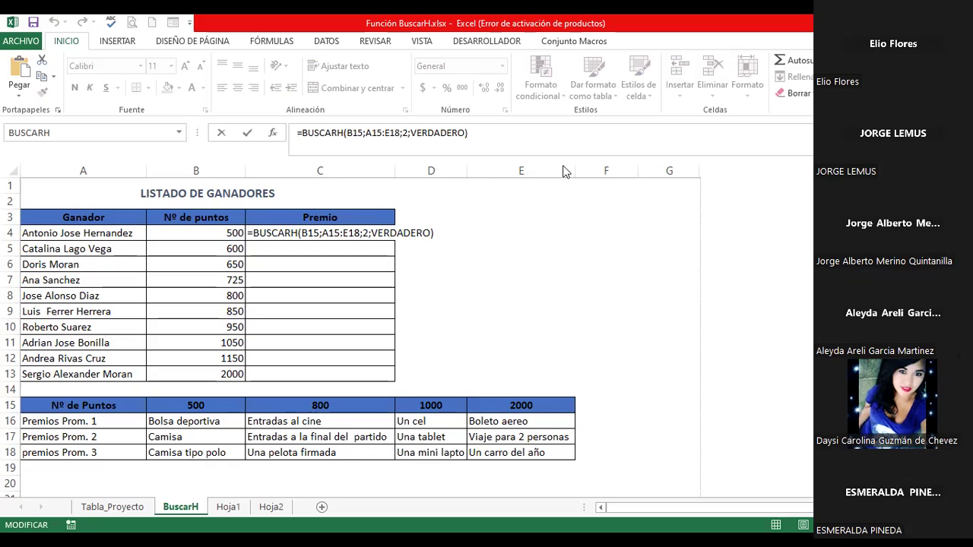
{"action": "left_click", "coordinate": [387, 232]}
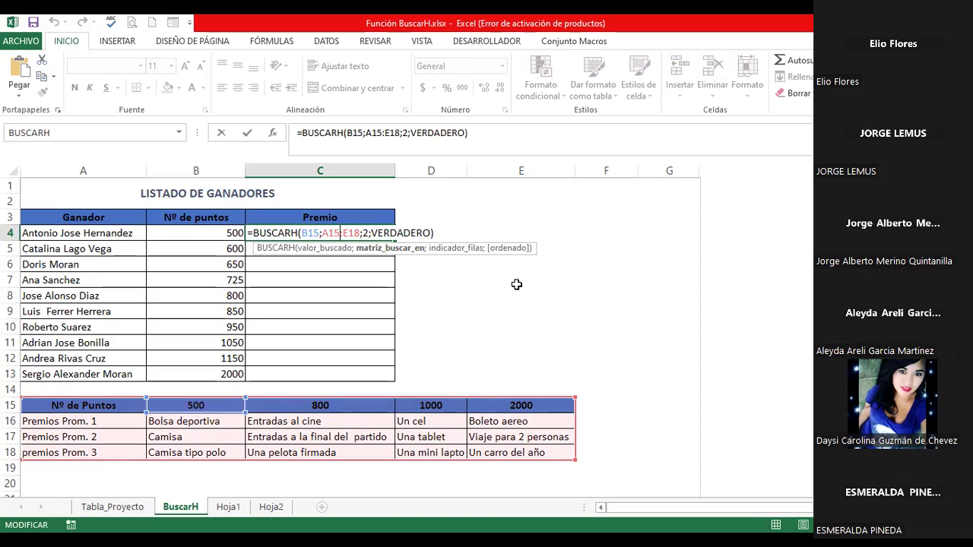
{"action": "key", "text": "Return"}
Copy the C4 lookup down to C8 and switch C5's lookup value from B16 to C15.
{"action": "left_click", "coordinate": [381, 235]}
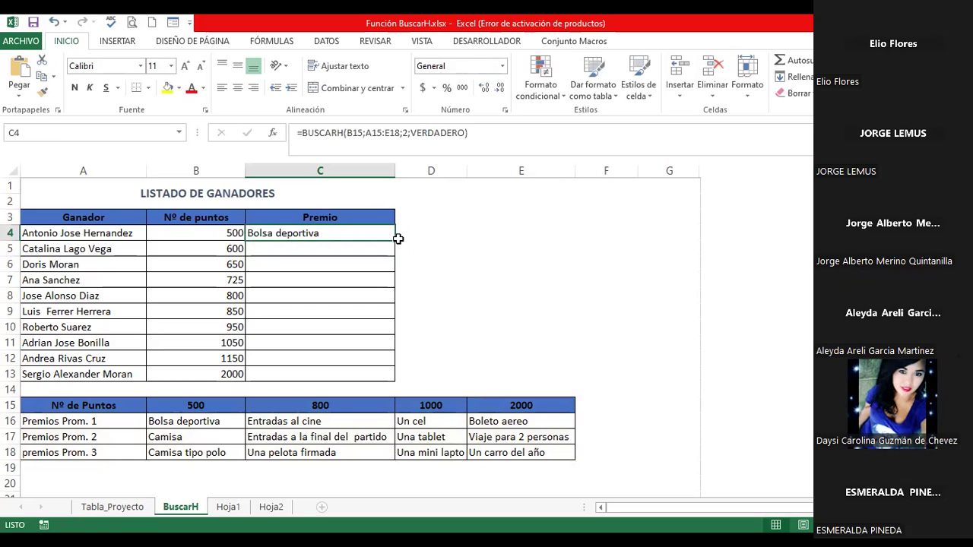
{"action": "left_click_drag", "start_coordinate": [395, 241], "coordinate": [398, 303]}
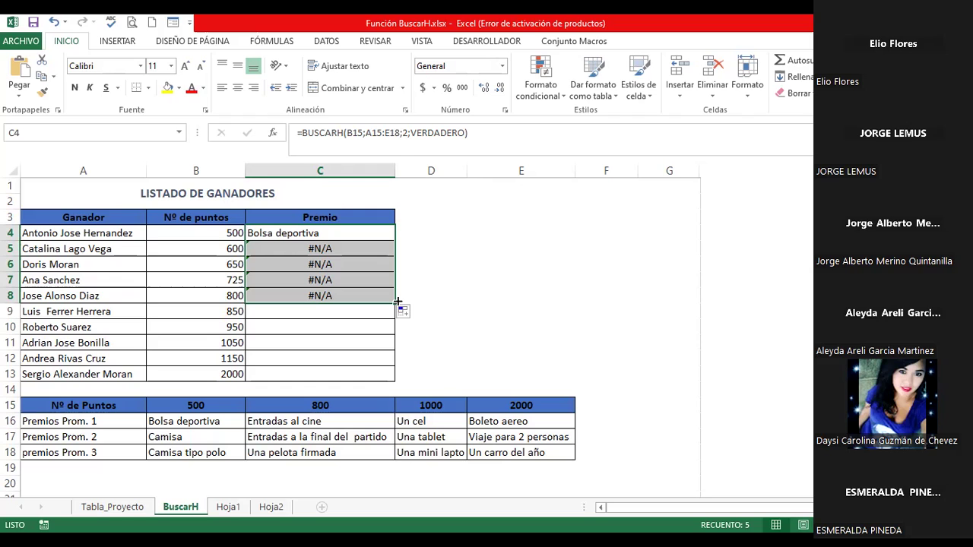
{"action": "left_click", "coordinate": [333, 249]}
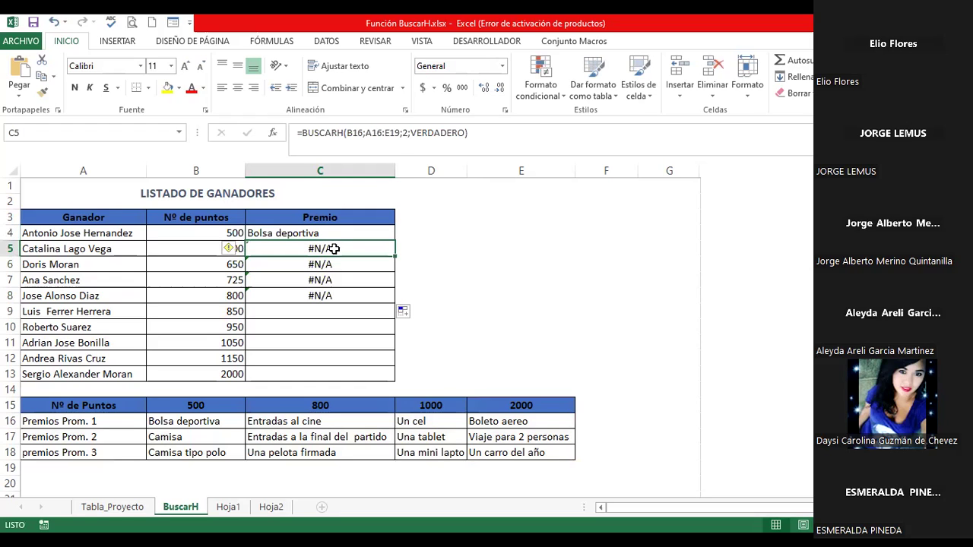
{"action": "double_click", "coordinate": [334, 248]}
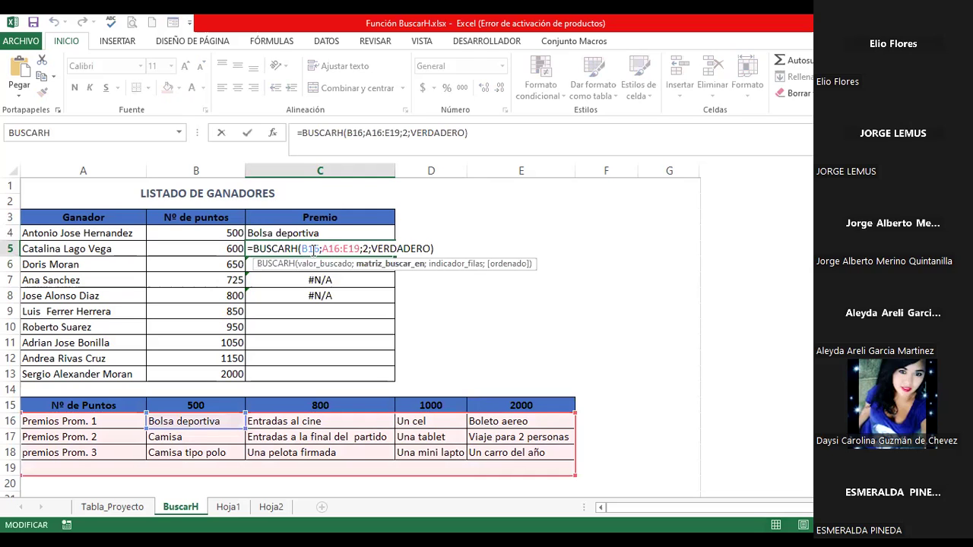
{"action": "left_click", "coordinate": [320, 249]}
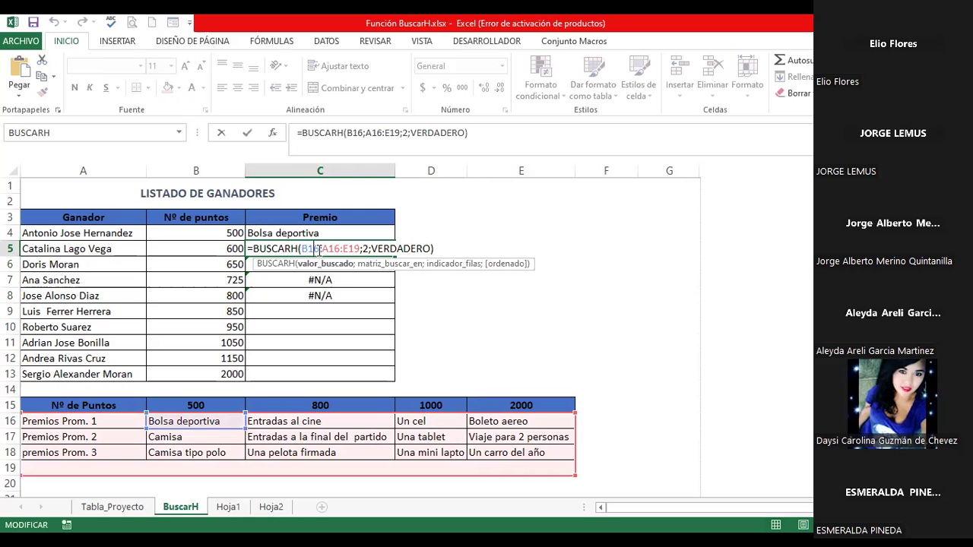
{"action": "key", "text": "BackSpace"}
{"action": "key", "text": "BackSpace"}
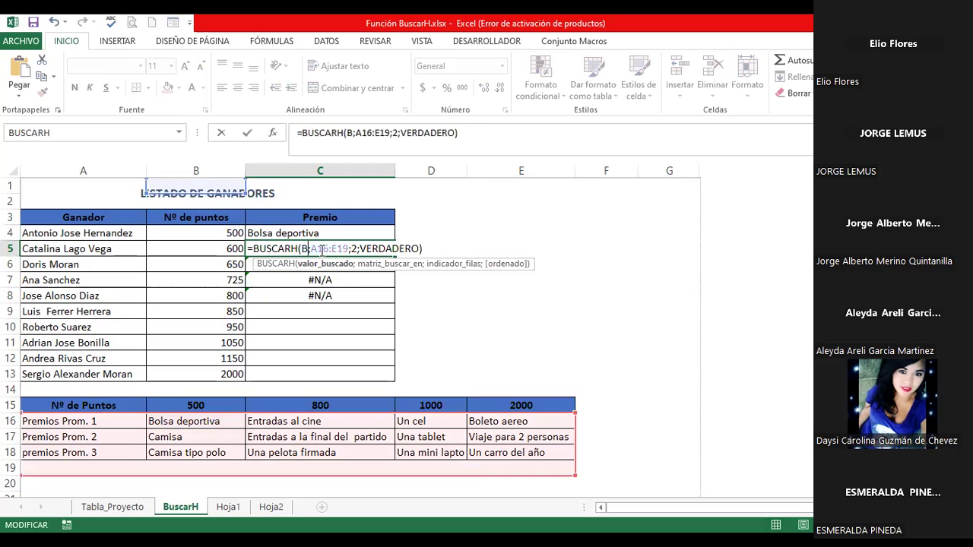
{"action": "left_click", "coordinate": [342, 408]}
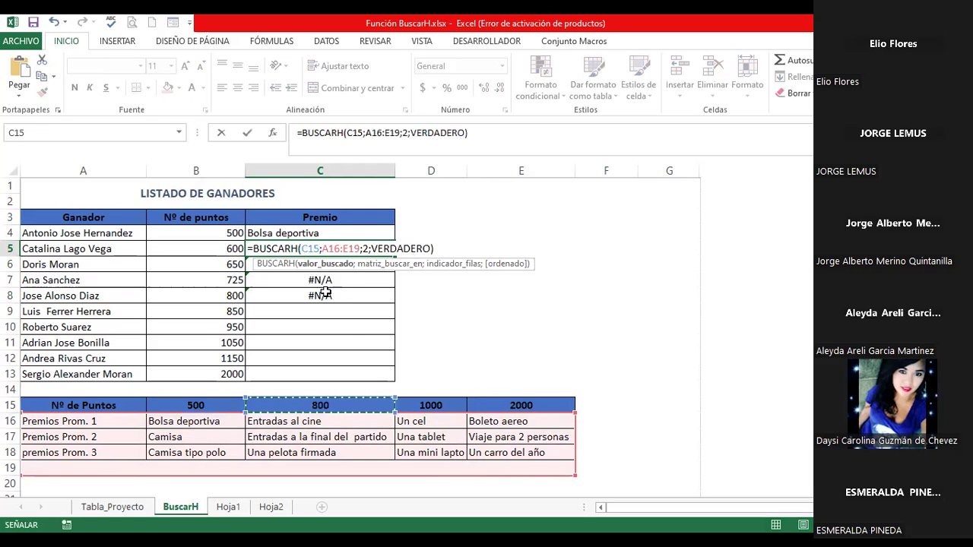
Give C5 the absolute range $A$15:$E$18 and row index 4, showing Una pelota firmada.
{"action": "left_click", "coordinate": [332, 248]}
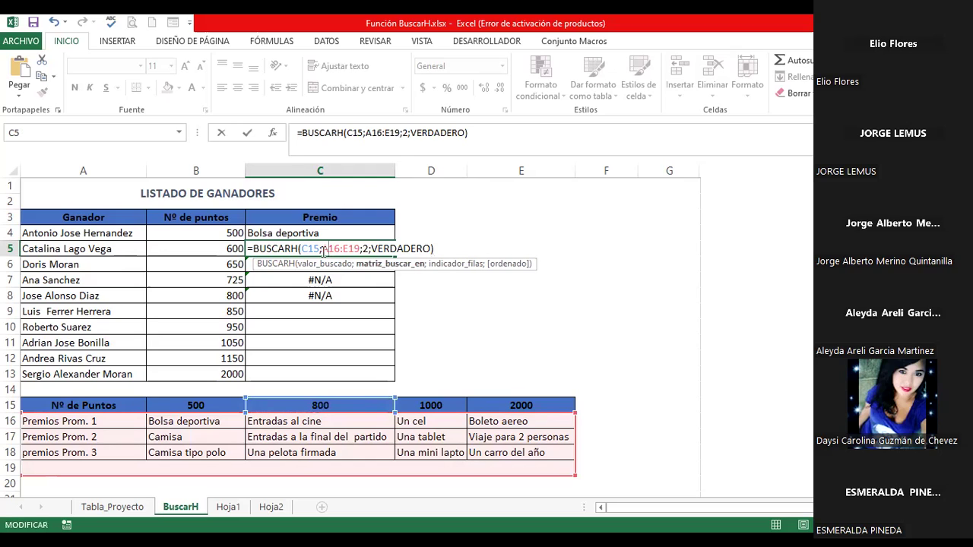
{"action": "left_click_drag", "start_coordinate": [322, 249], "coordinate": [358, 248]}
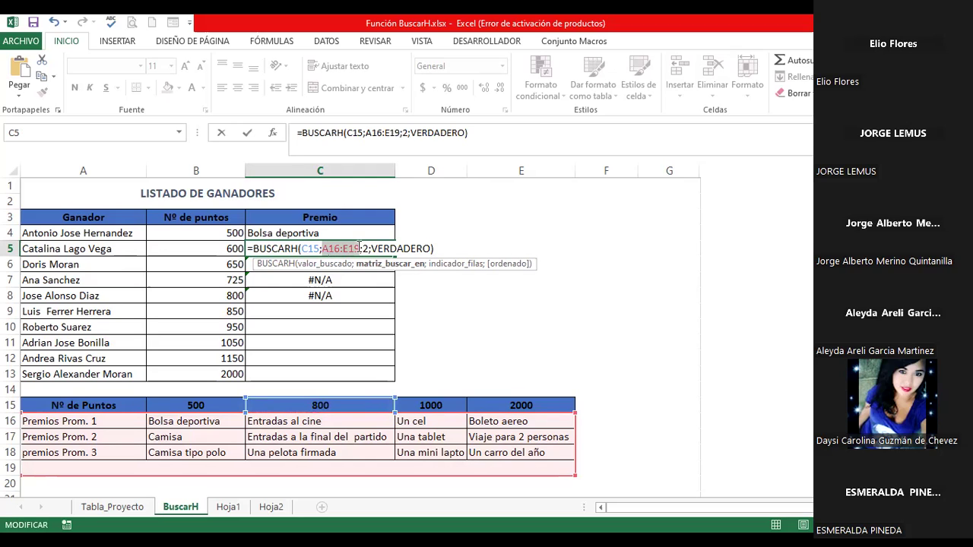
{"action": "key", "text": "BackSpace"}
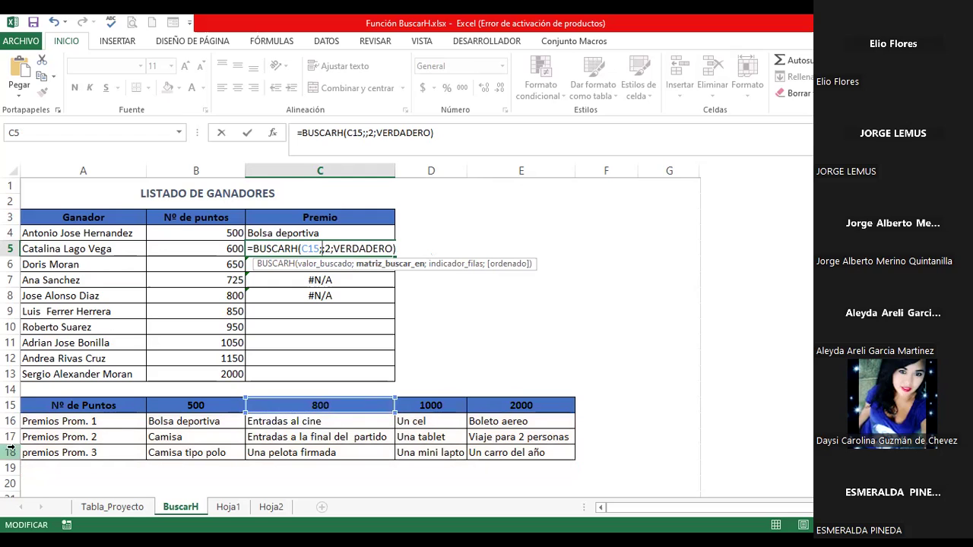
{"action": "left_click", "coordinate": [37, 401]}
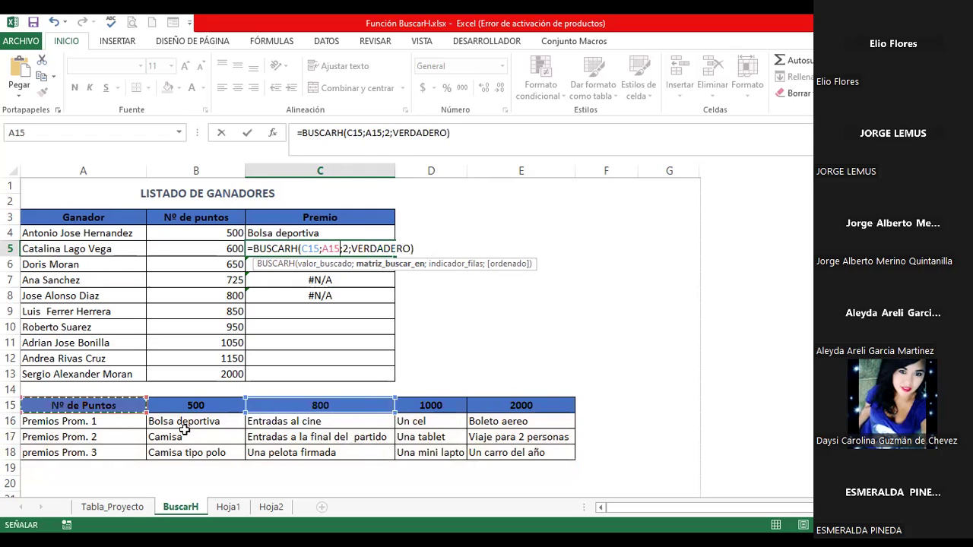
{"action": "left_click", "coordinate": [498, 454], "text": "shift"}
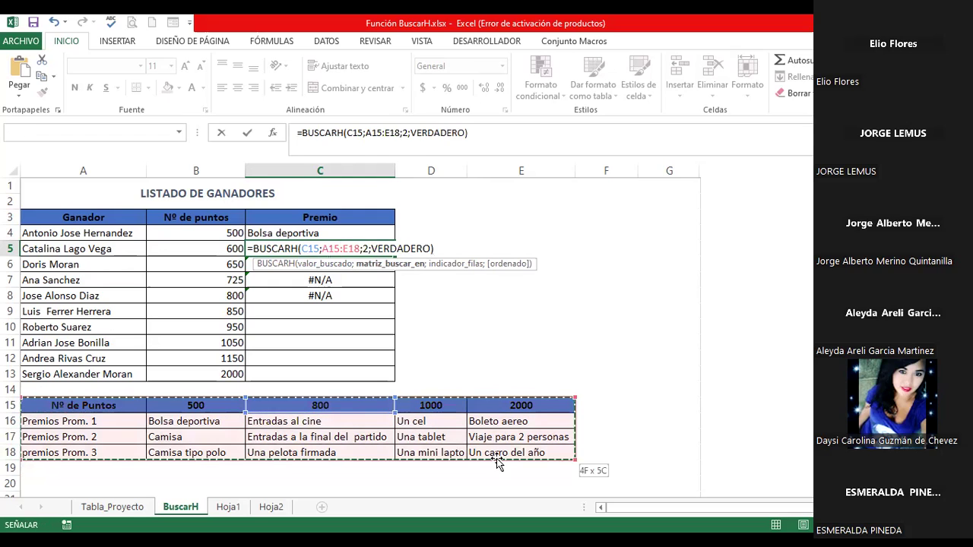
{"action": "left_click", "coordinate": [333, 248]}
{"action": "key", "text": "F4"}
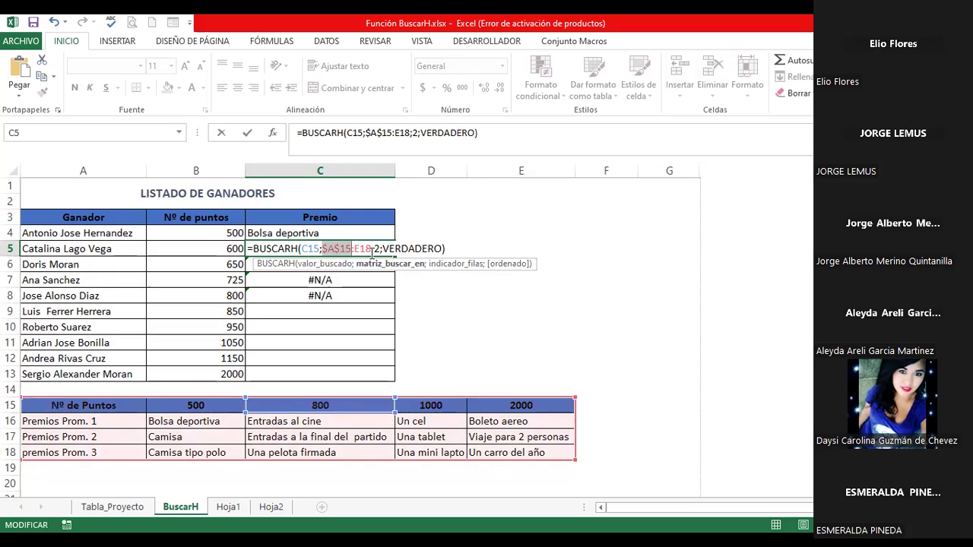
{"action": "left_click", "coordinate": [368, 249]}
{"action": "key", "text": "F4"}
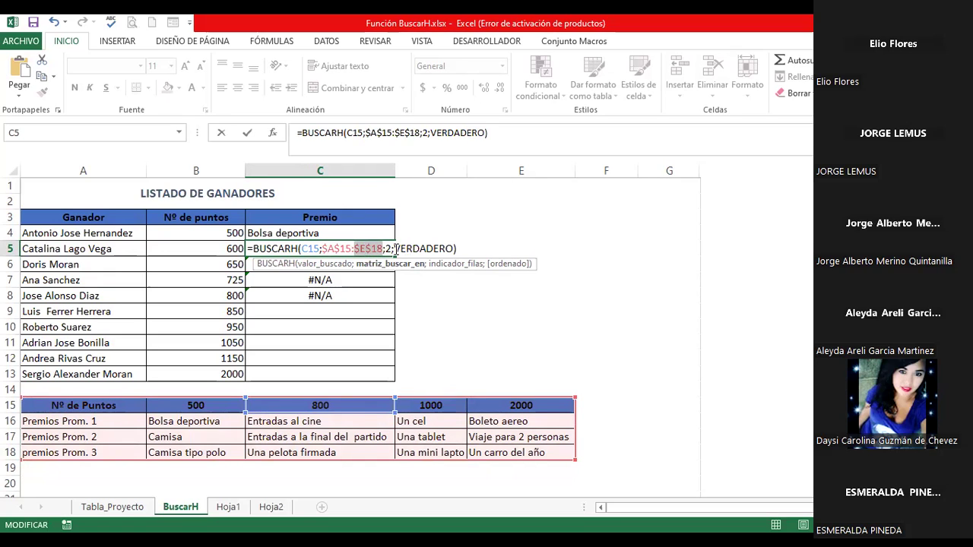
{"action": "key", "text": "Right"}
{"action": "key", "text": "Right"}
{"action": "key", "text": "Delete"}
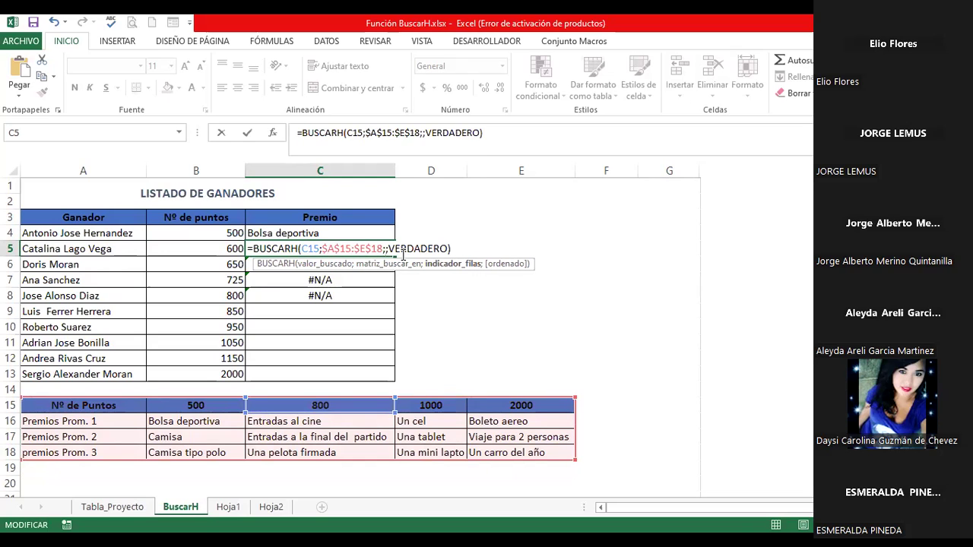
{"action": "type", "text": "4"}
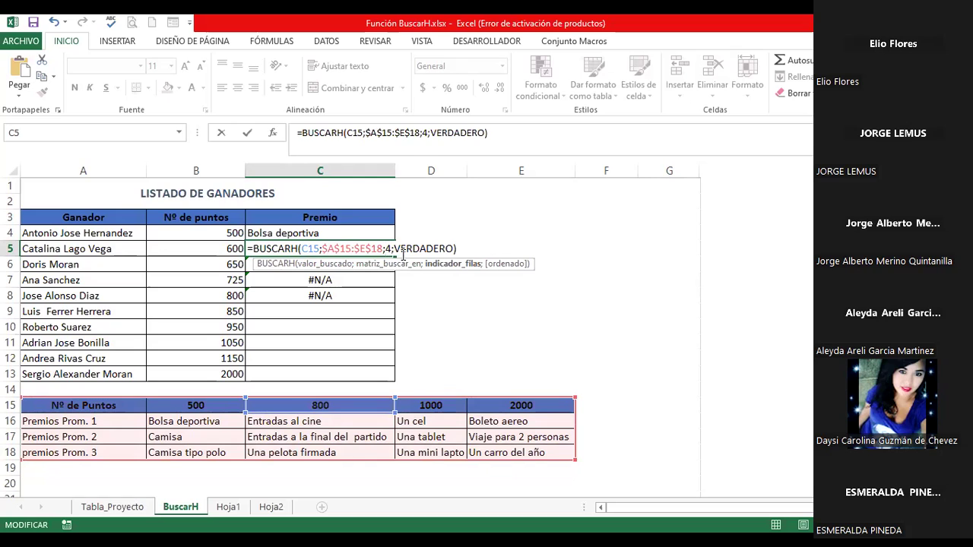
{"action": "key", "text": "Return"}
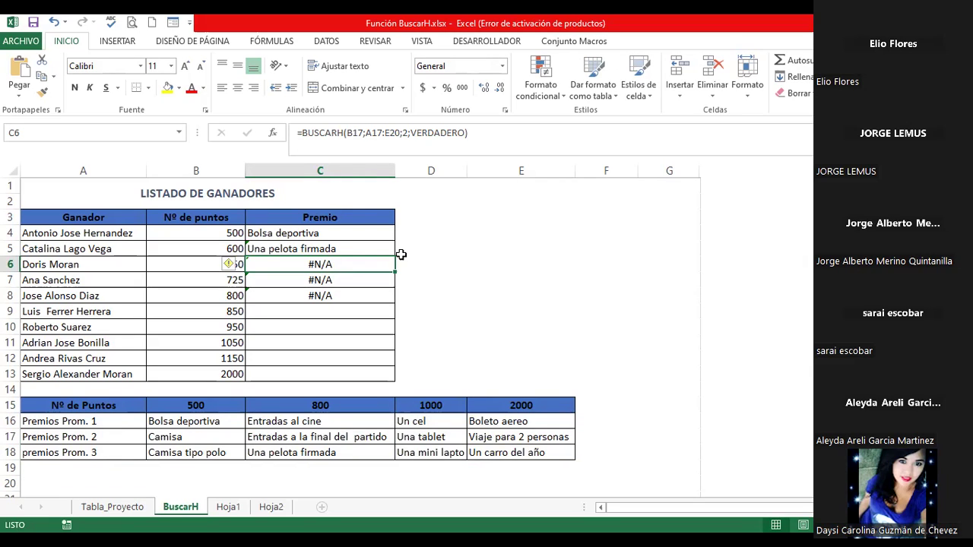
Show C4's formula =BUSCARH(B15;A15:E18;2;VERDADERO) in the cell to compare it with C5.
{"action": "double_click", "coordinate": [348, 229]}
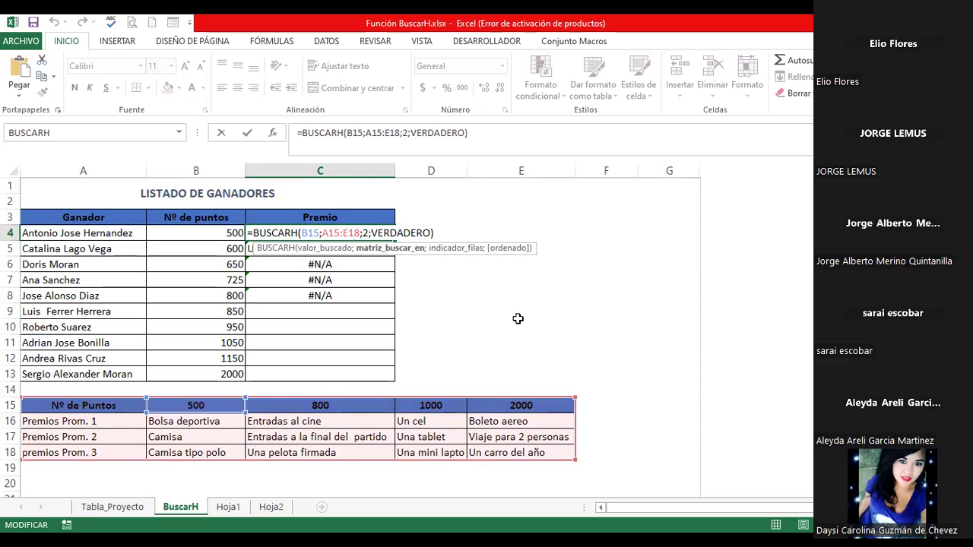
{"action": "left_click", "coordinate": [438, 227]}
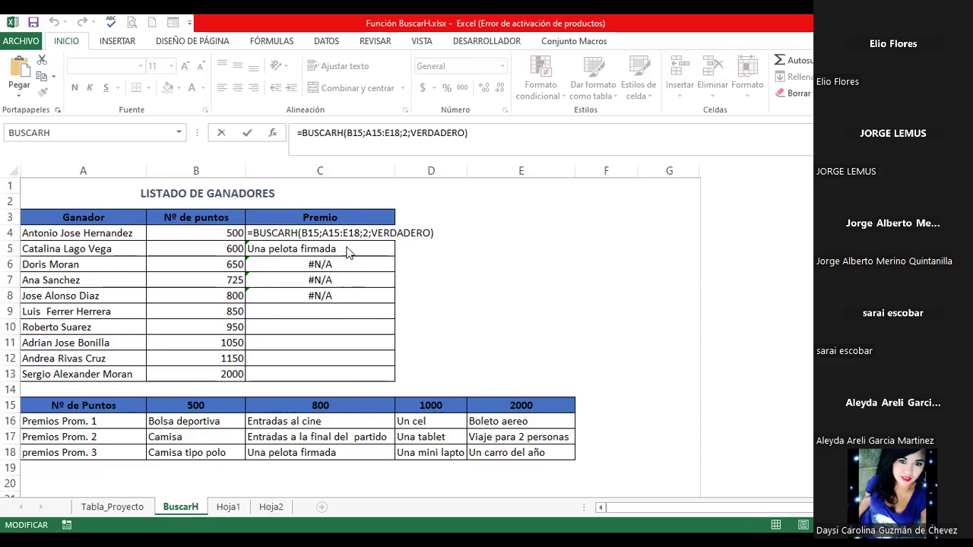
Recheck and recommit C5's BUSCARH formula using C15 and the fixed $A$15:$E$18 range.
{"action": "key", "text": "Return"}
{"action": "key", "text": "F2"}
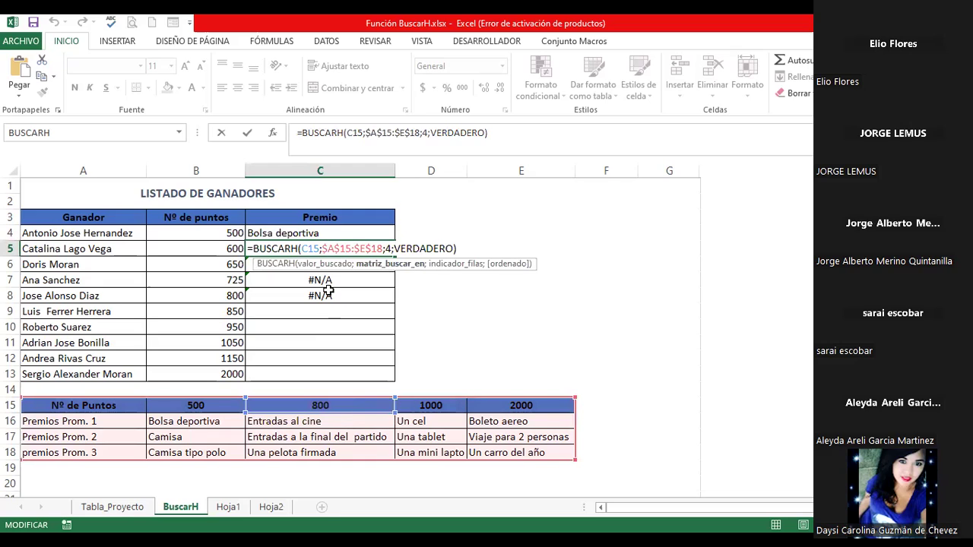
{"action": "left_click", "coordinate": [312, 248]}
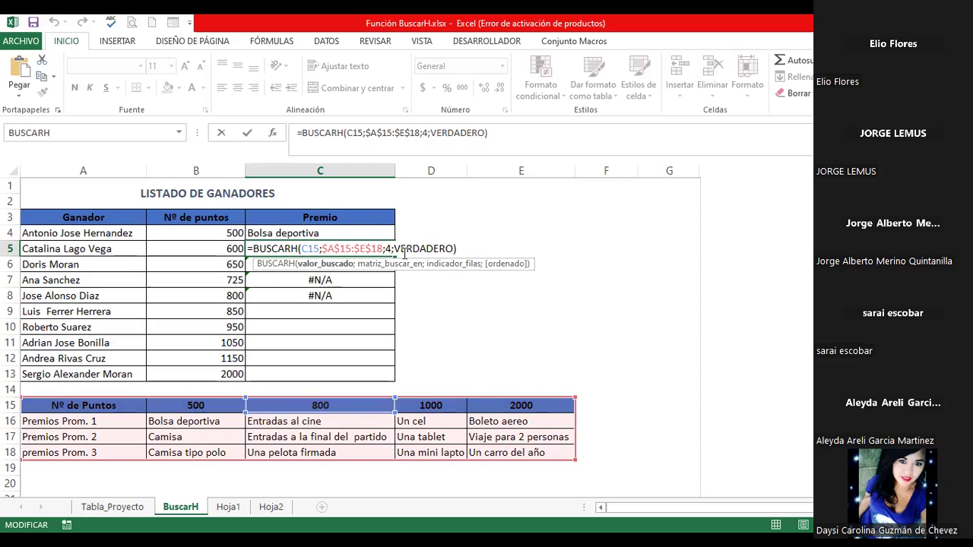
{"action": "left_click", "coordinate": [391, 248]}
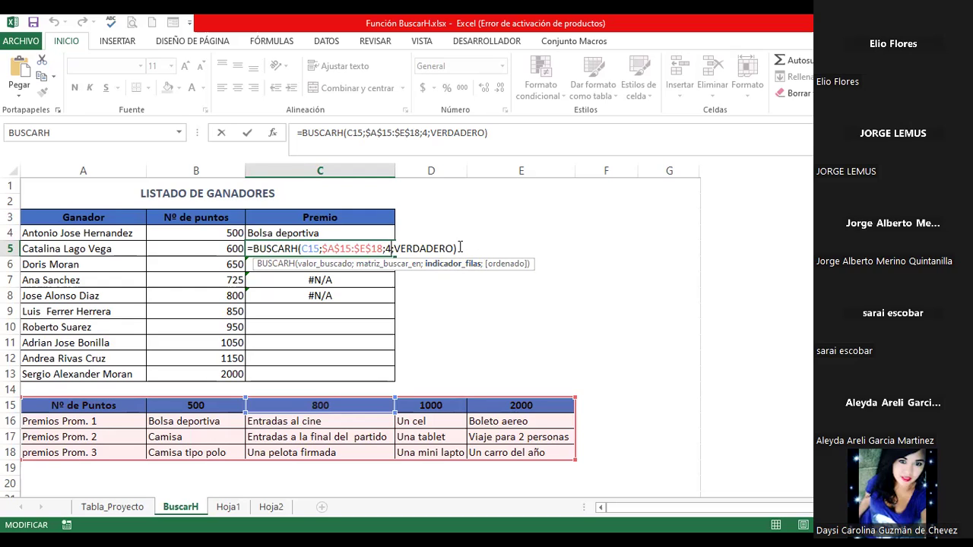
{"action": "key", "text": "Return"}
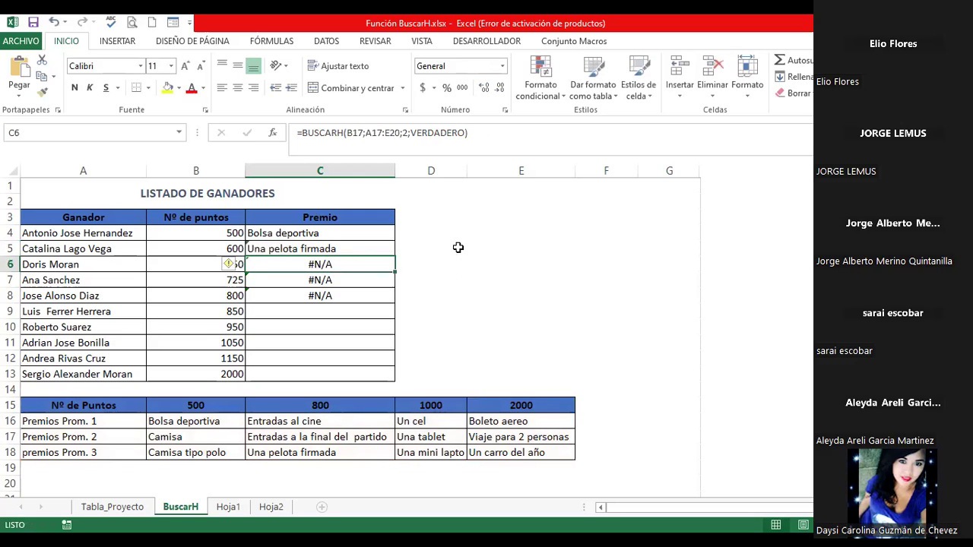
In C6, replace the B17 lookup value with E15 and delete the old A17:E20 range.
{"action": "double_click", "coordinate": [345, 264]}
{"action": "left_click", "coordinate": [312, 265]}
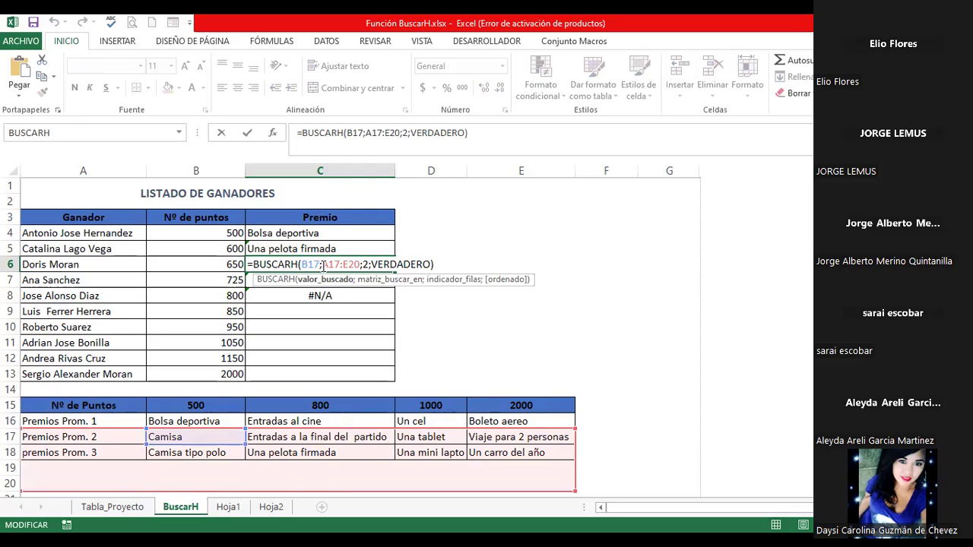
{"action": "key", "text": "BackSpace"}
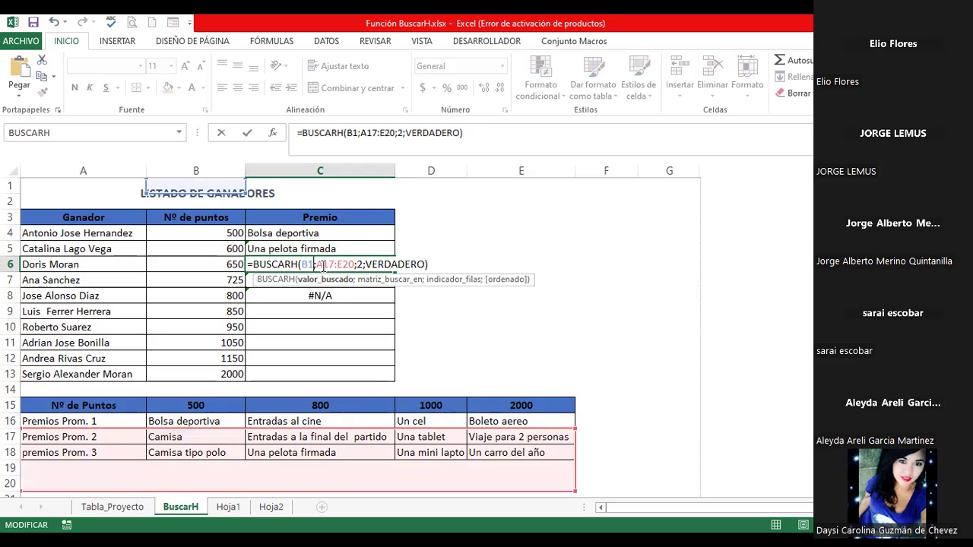
{"action": "left_click", "coordinate": [505, 406]}
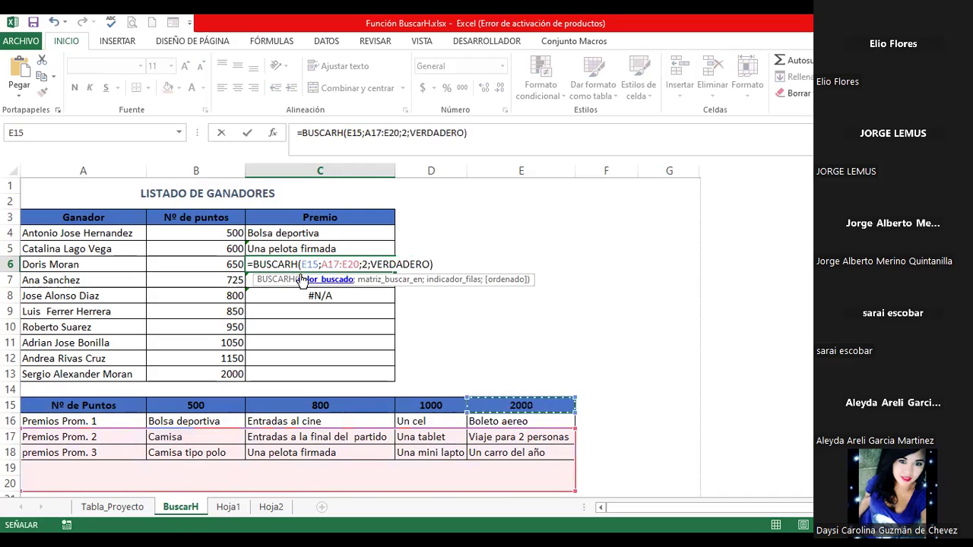
{"action": "left_click", "coordinate": [333, 263]}
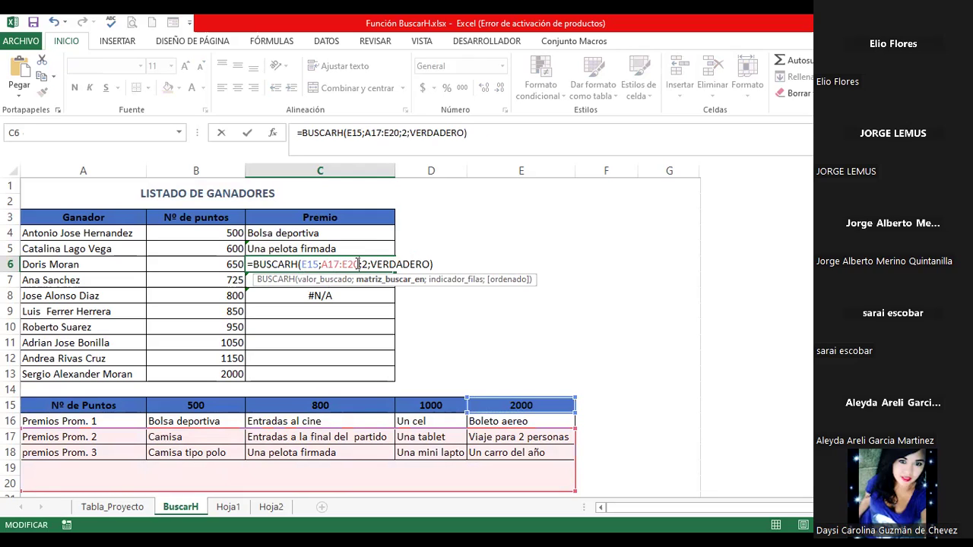
{"action": "key", "text": "BackSpace"}
{"action": "key", "text": "BackSpace"}
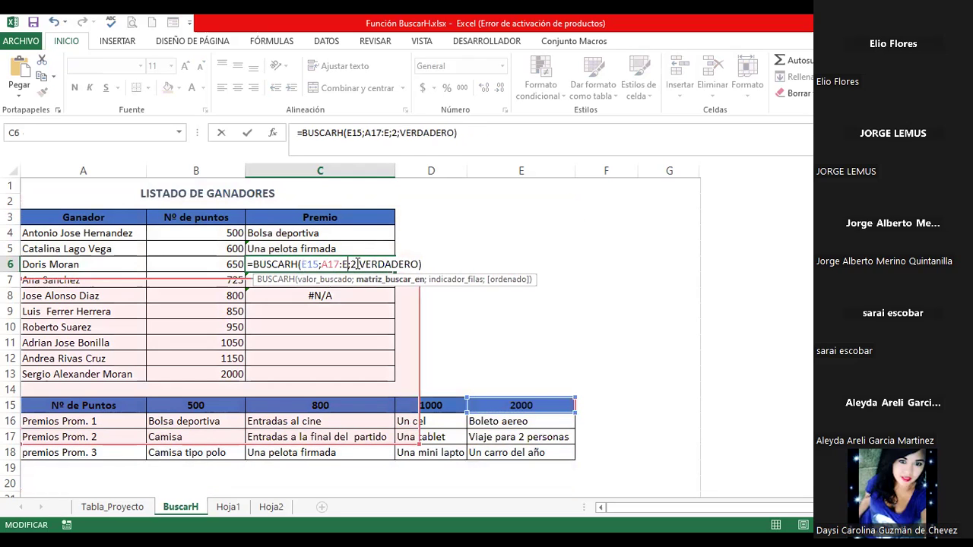
{"action": "key", "text": "BackSpace"}
{"action": "key", "text": "BackSpace"}
{"action": "key", "text": "BackSpace"}
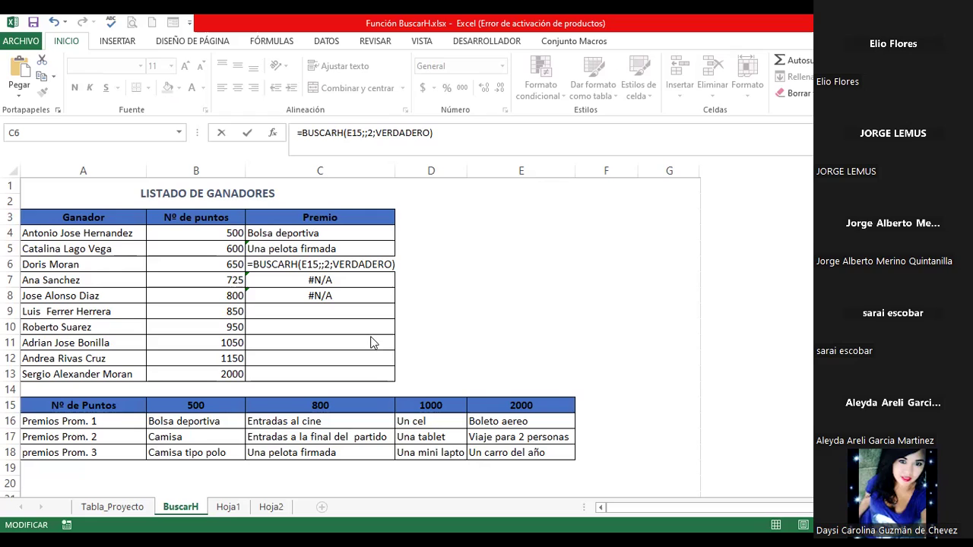
Set C6's table range to absolute $A$15:$E$18 so it returns Boleto aereo.
{"action": "double_click", "coordinate": [323, 264]}
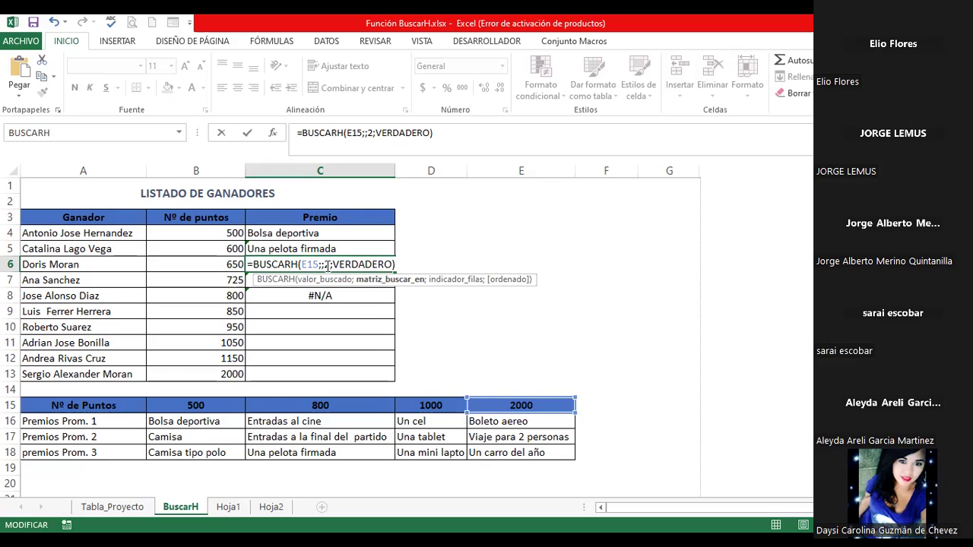
{"action": "left_click", "coordinate": [85, 406]}
{"action": "left_click", "coordinate": [495, 450], "text": "shift"}
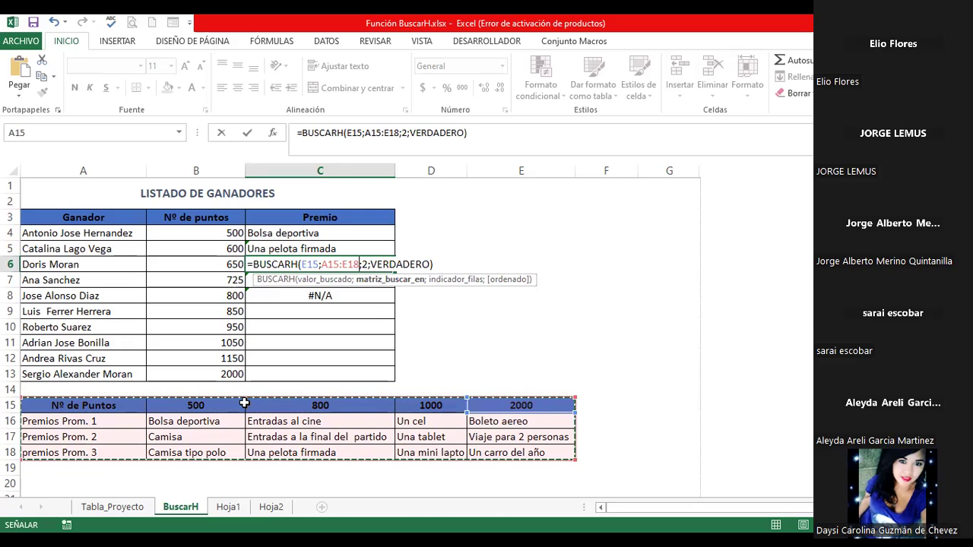
{"action": "key", "text": "F4"}
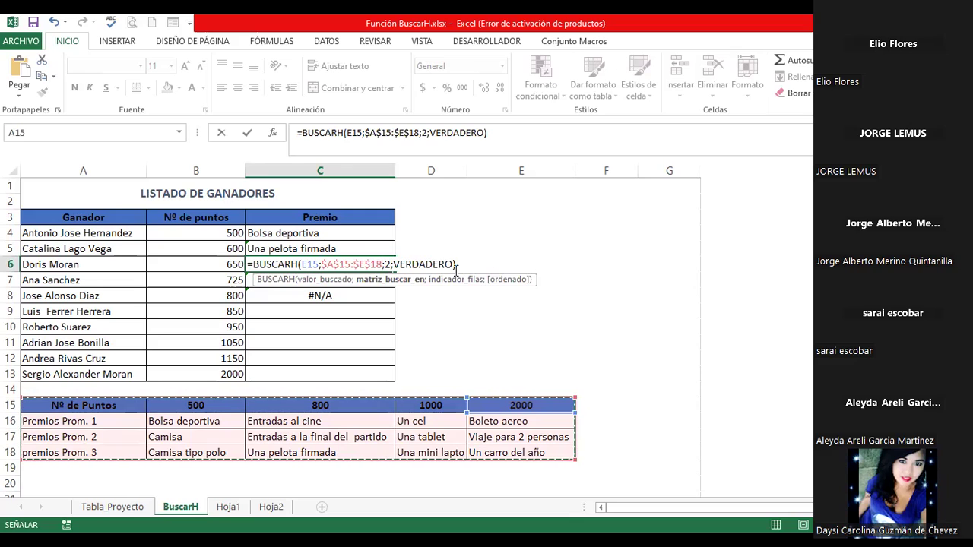
{"action": "key", "text": "Return"}
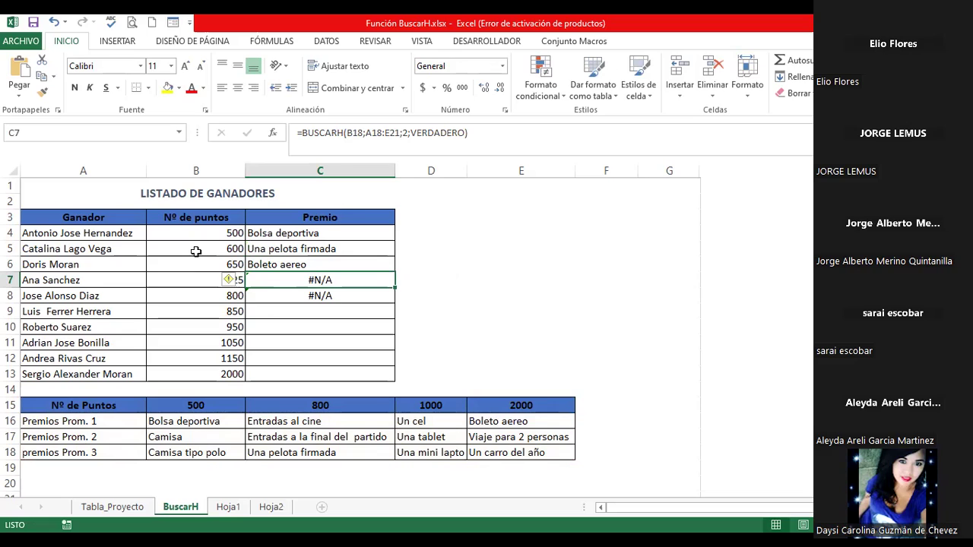
Inspect B4's points and C7's #N/A result, then open C4's formula for editing.
{"action": "left_click", "coordinate": [226, 235]}
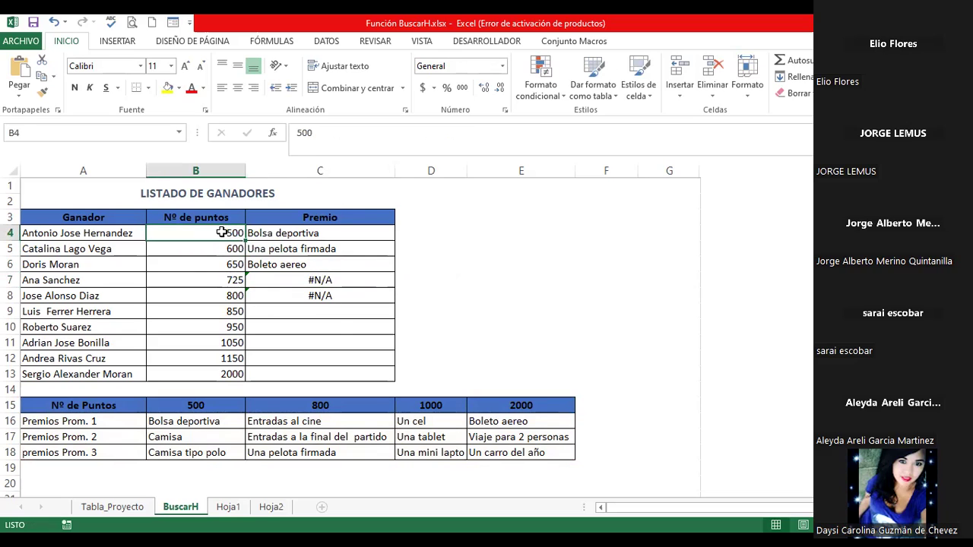
{"action": "left_click", "coordinate": [328, 280]}
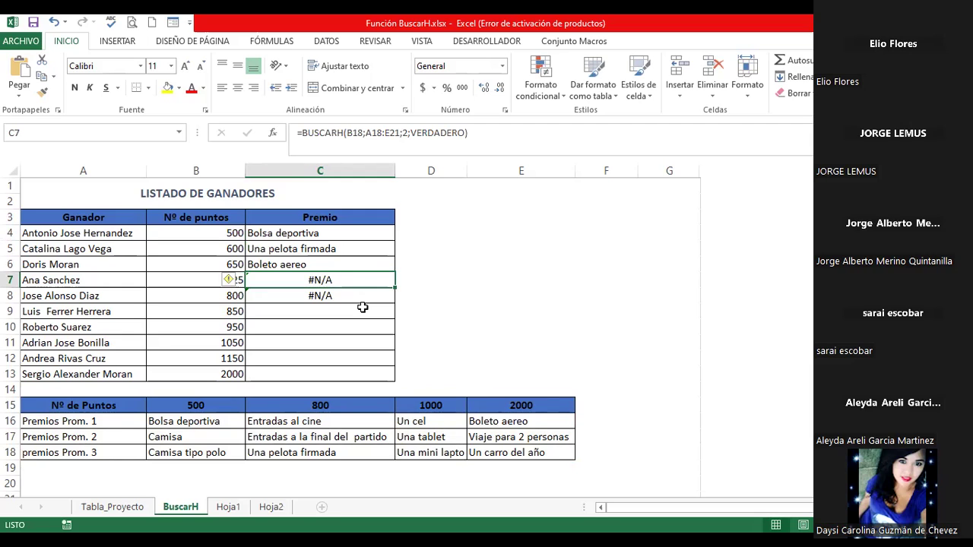
{"action": "double_click", "coordinate": [344, 232]}
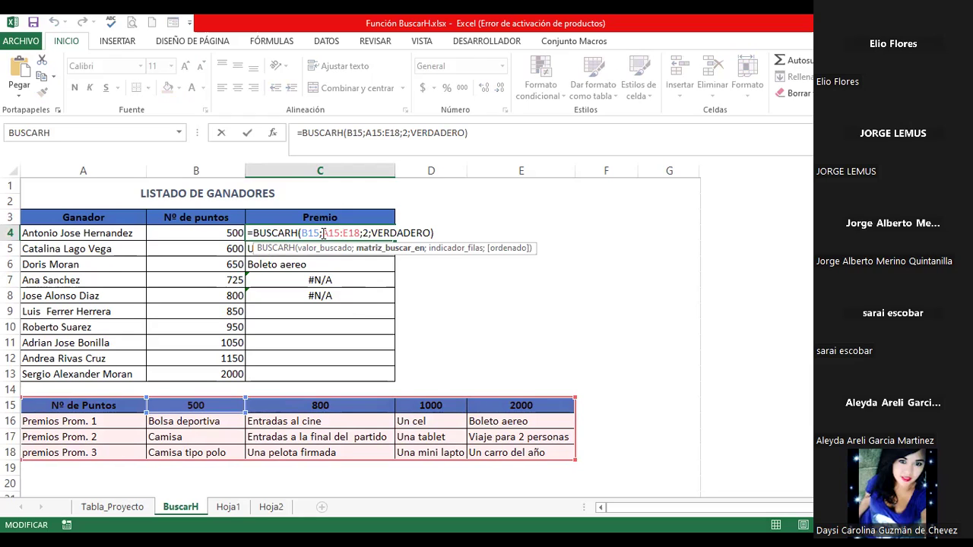
Re-confirm the C4, C5 and C6 Premio formulas, then reopen C6 with row index 2 selected.
{"action": "left_click_drag", "start_coordinate": [323, 234], "coordinate": [351, 233]}
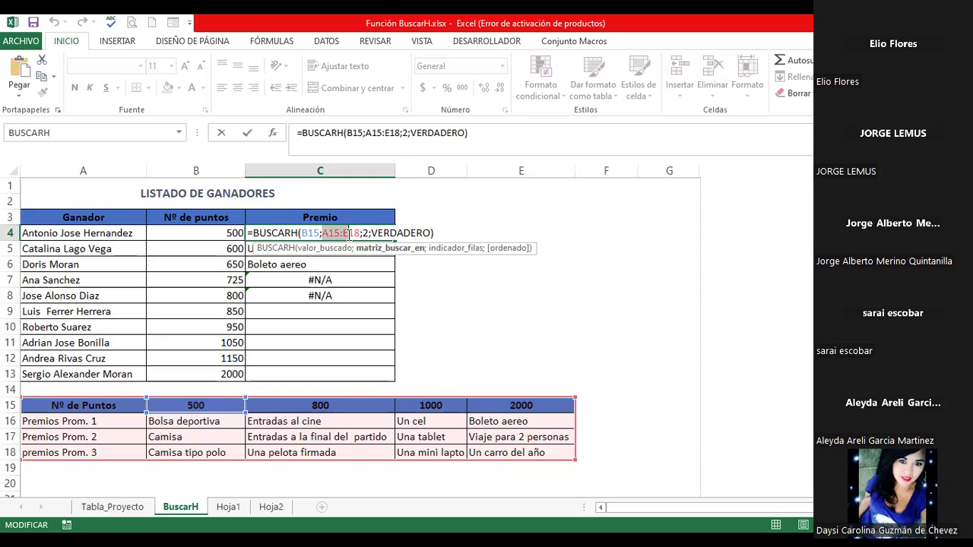
{"action": "key", "text": "Return"}
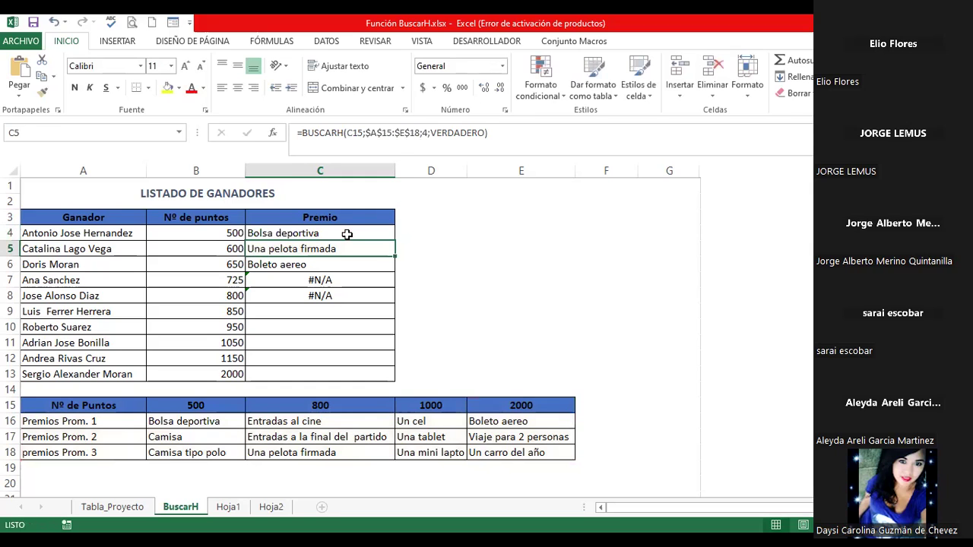
{"action": "key", "text": "F2"}
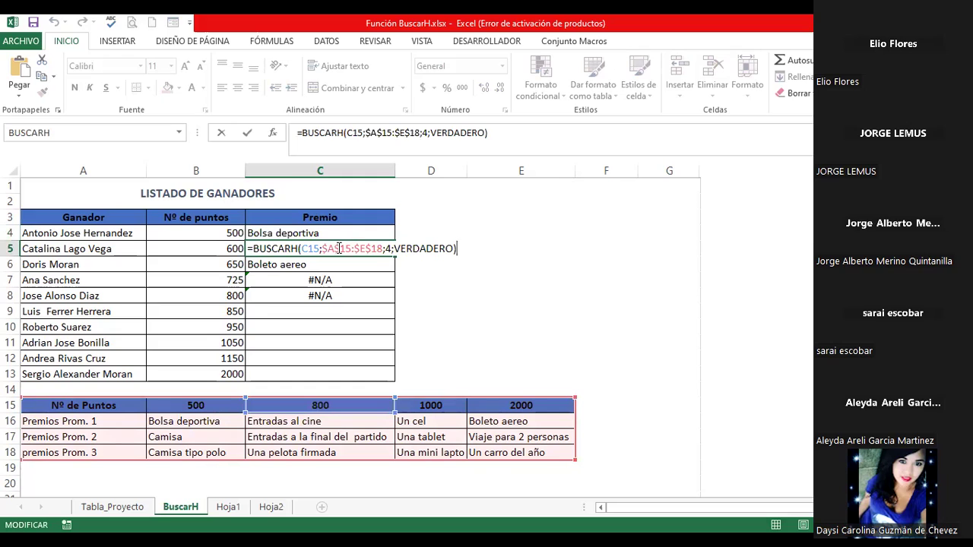
{"action": "key", "text": "Return"}
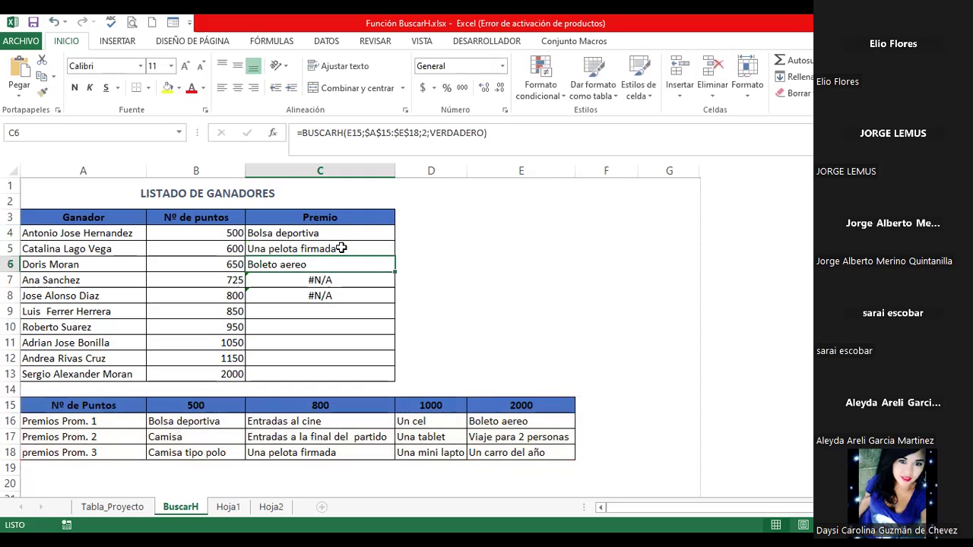
{"action": "key", "text": "F2"}
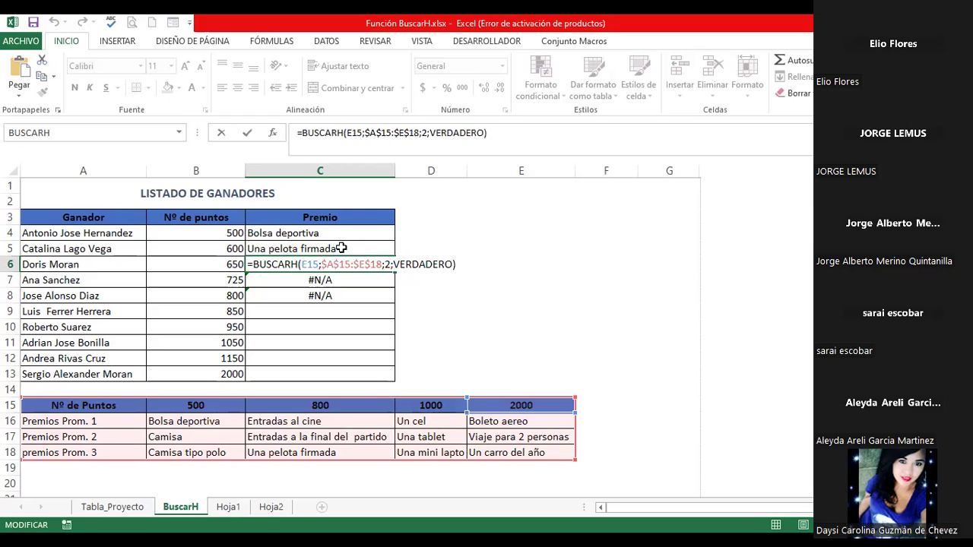
{"action": "key", "text": "Return"}
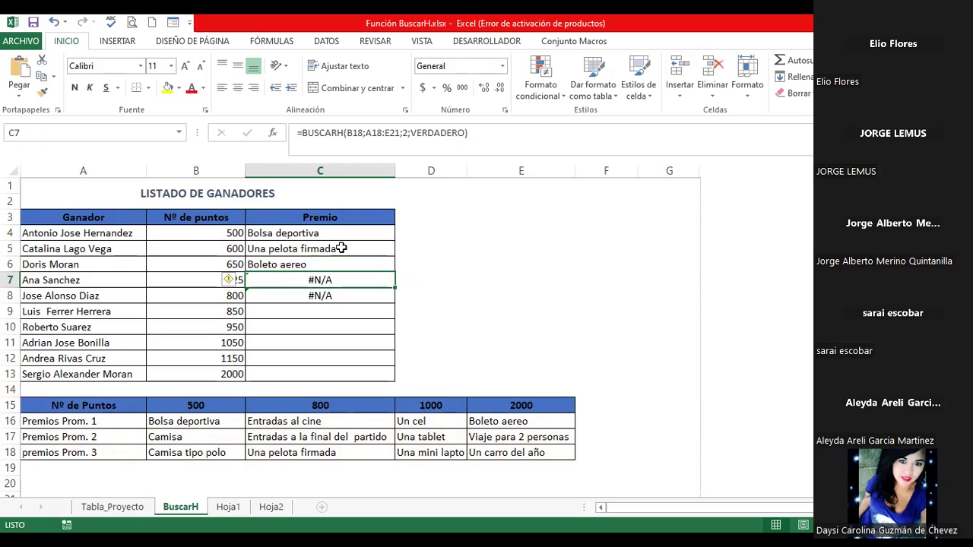
{"action": "double_click", "coordinate": [284, 264]}
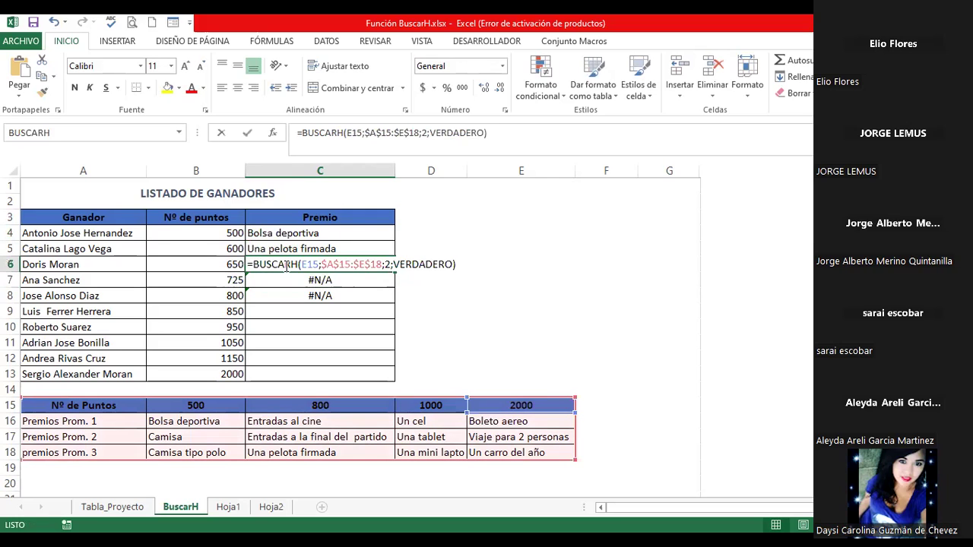
{"action": "double_click", "coordinate": [388, 264]}
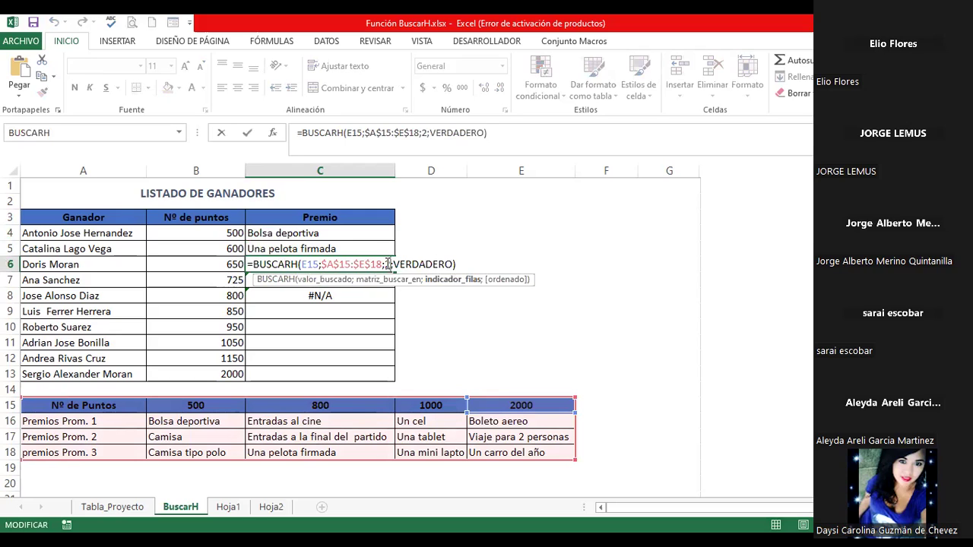
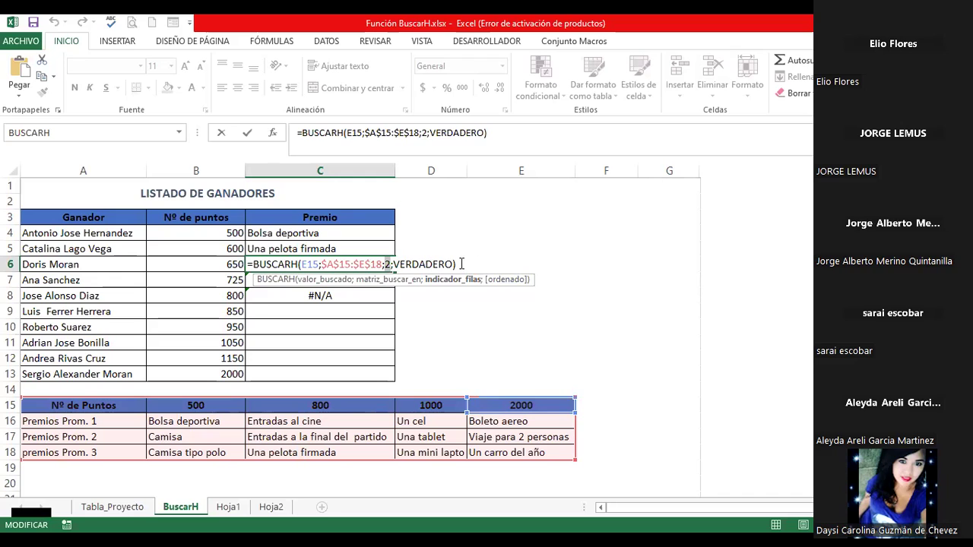
Commit C6's BUSCARH formula returning Boleto aereo and clear the #N/A results from C7:C8.
{"action": "key", "text": "Return"}
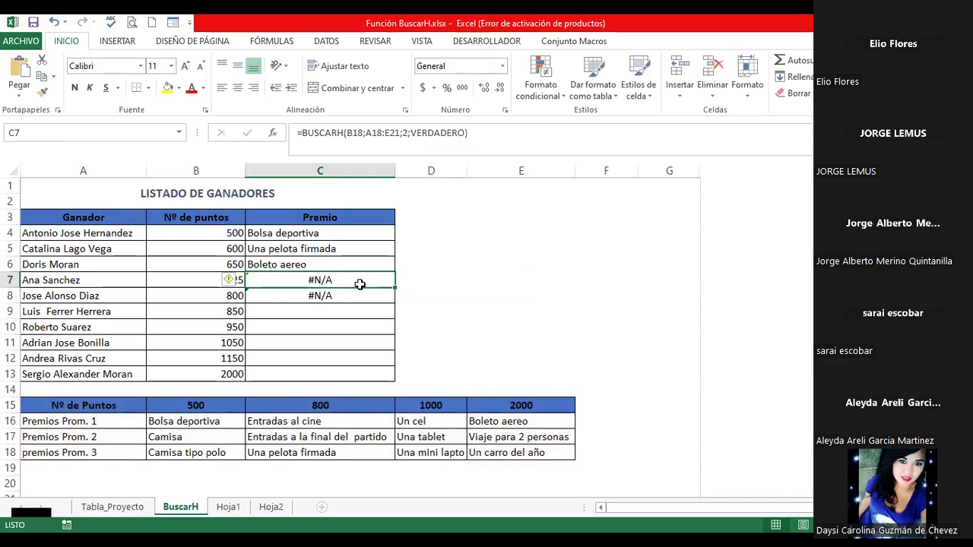
{"action": "double_click", "coordinate": [327, 280]}
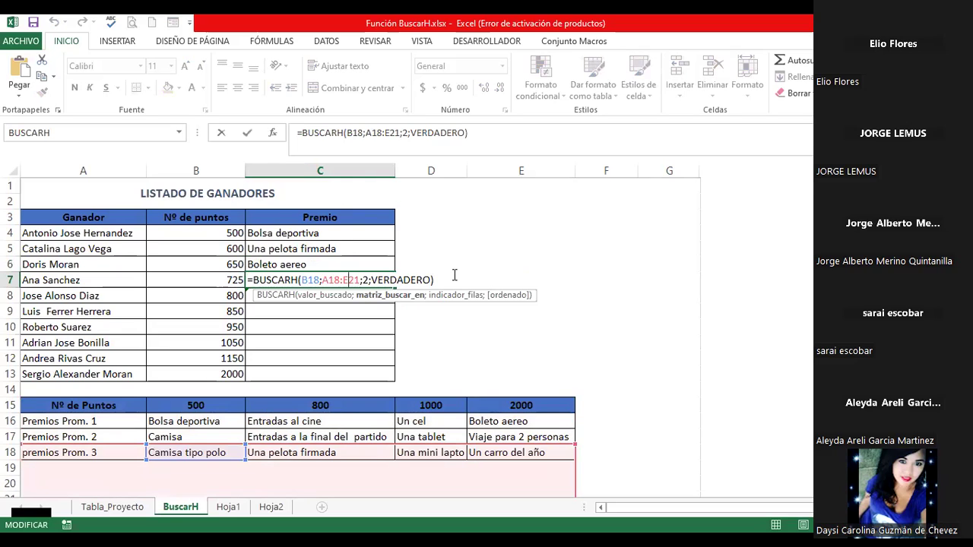
{"action": "key", "text": "Return"}
{"action": "left_click_drag", "start_coordinate": [368, 278], "coordinate": [355, 293]}
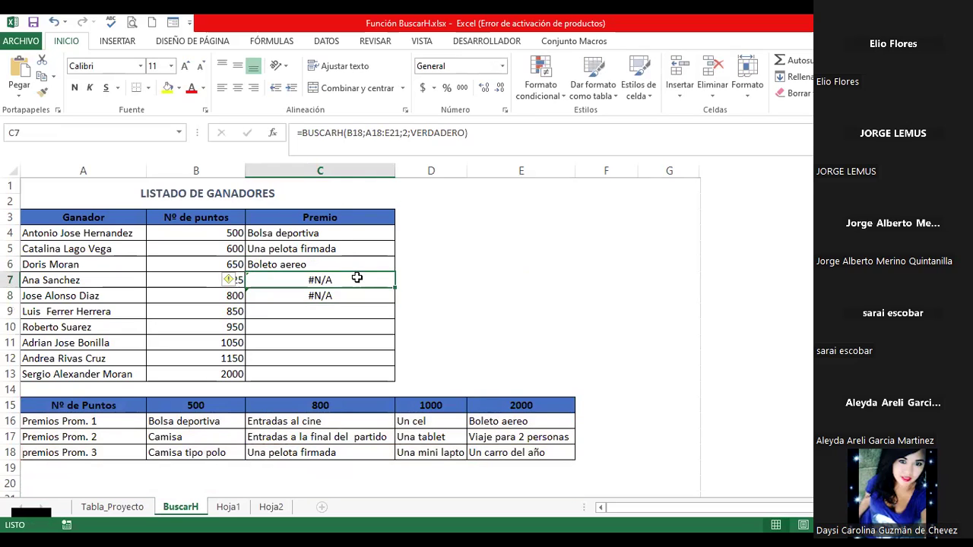
{"action": "key", "text": "Delete"}
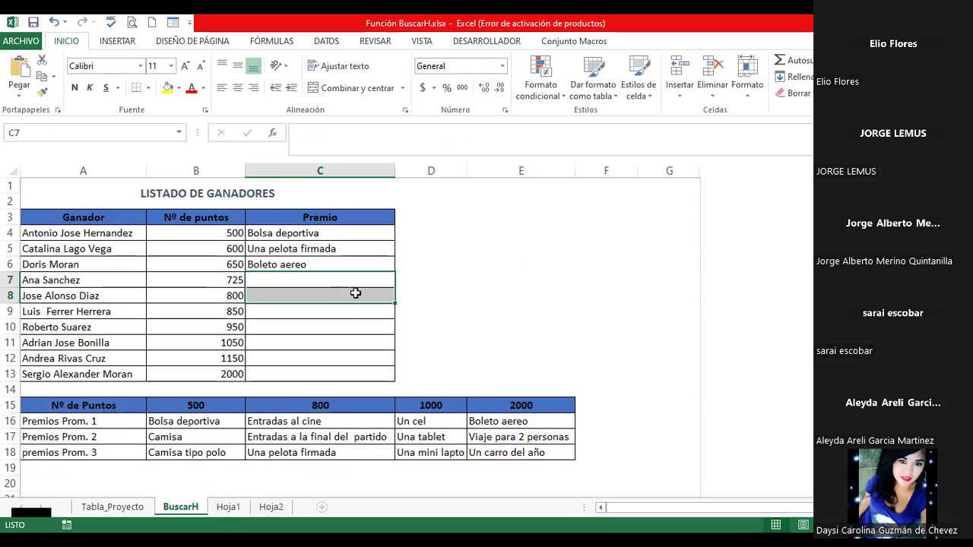
Copy C6's lookup formula down through C9 and inspect the copied formula in C7.
{"action": "left_click", "coordinate": [334, 264]}
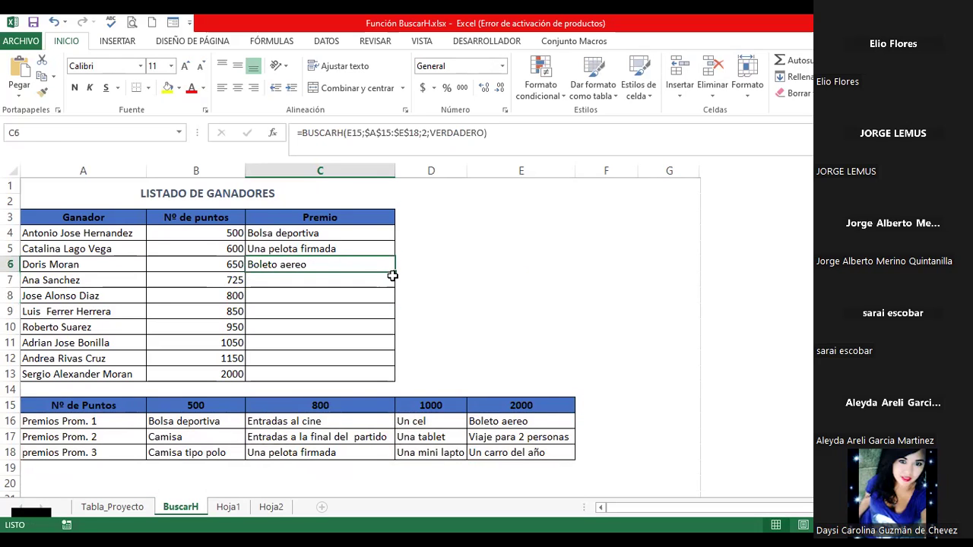
{"action": "left_click_drag", "start_coordinate": [395, 271], "coordinate": [392, 318]}
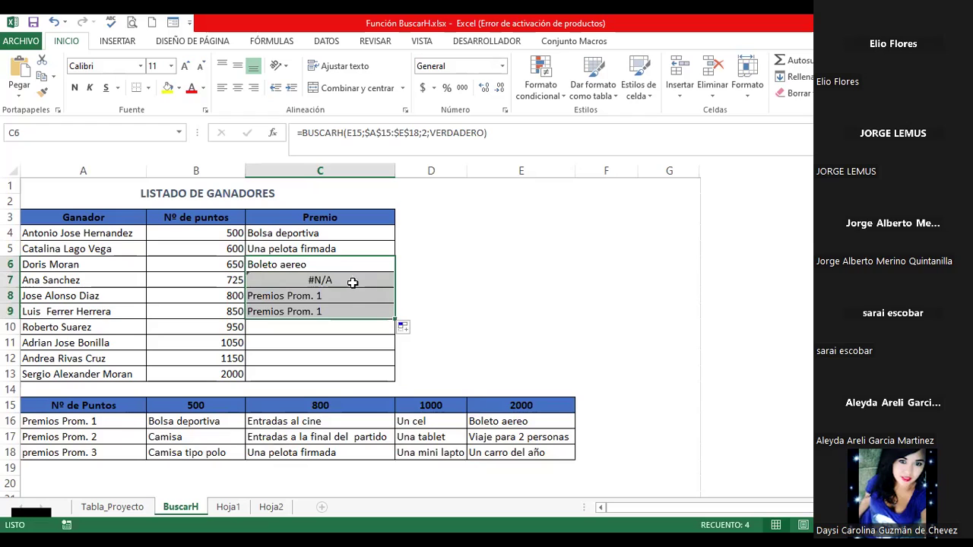
{"action": "double_click", "coordinate": [350, 279]}
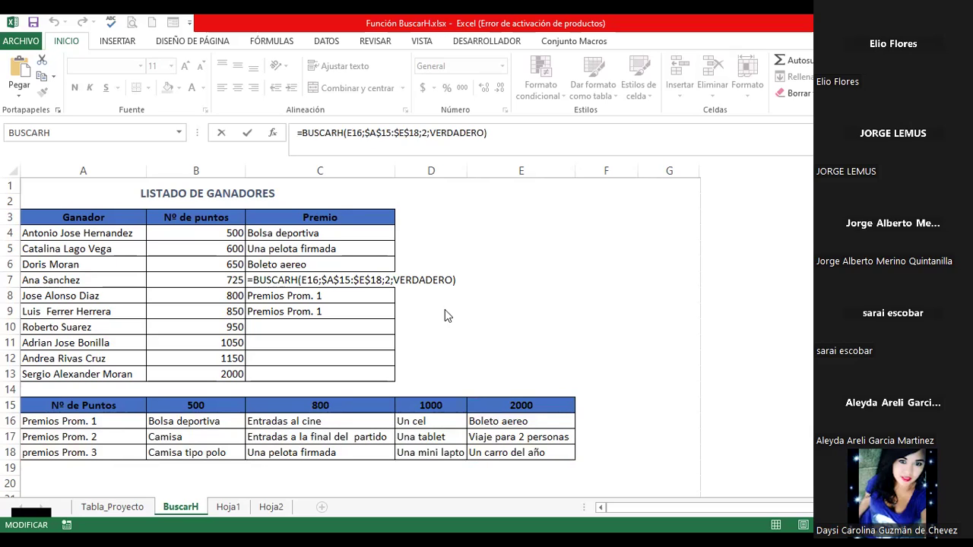
Change C6's lookup value reference from E15 to C15 so it returns Entradas al cine.
{"action": "left_click", "coordinate": [465, 283]}
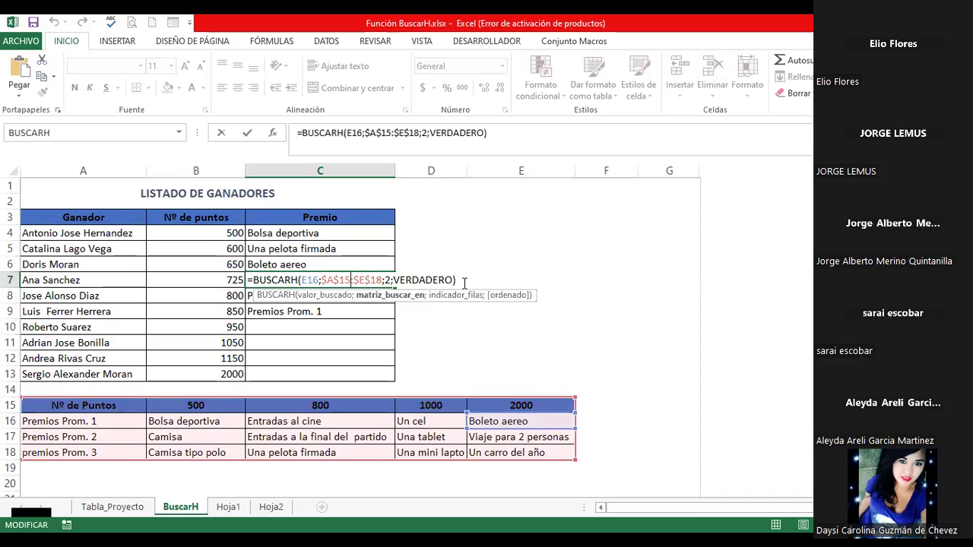
{"action": "key", "text": "Escape"}
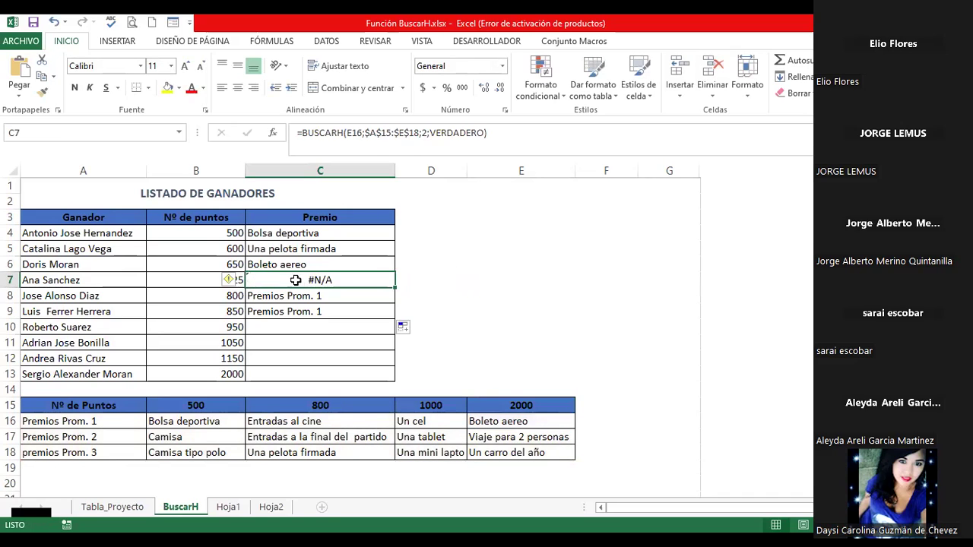
{"action": "left_click", "coordinate": [305, 261]}
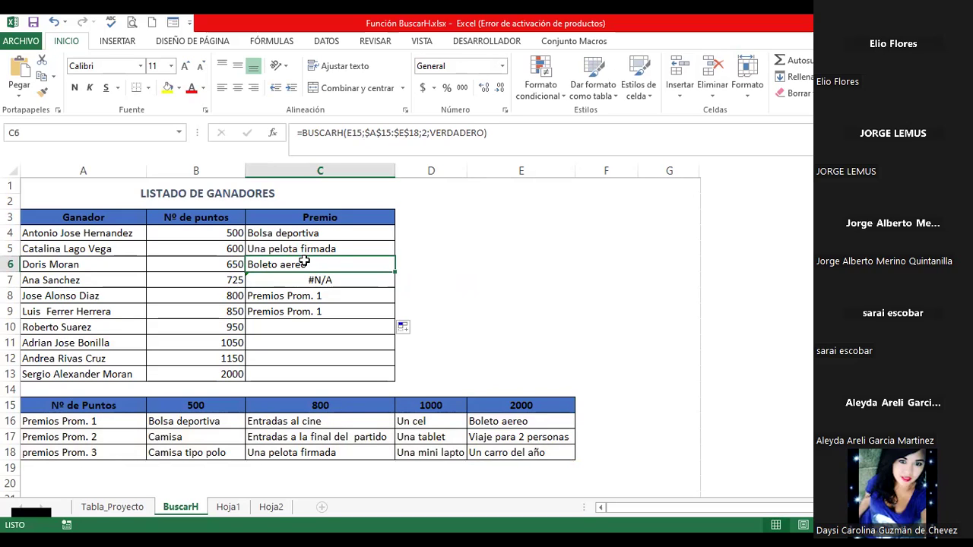
{"action": "double_click", "coordinate": [327, 267]}
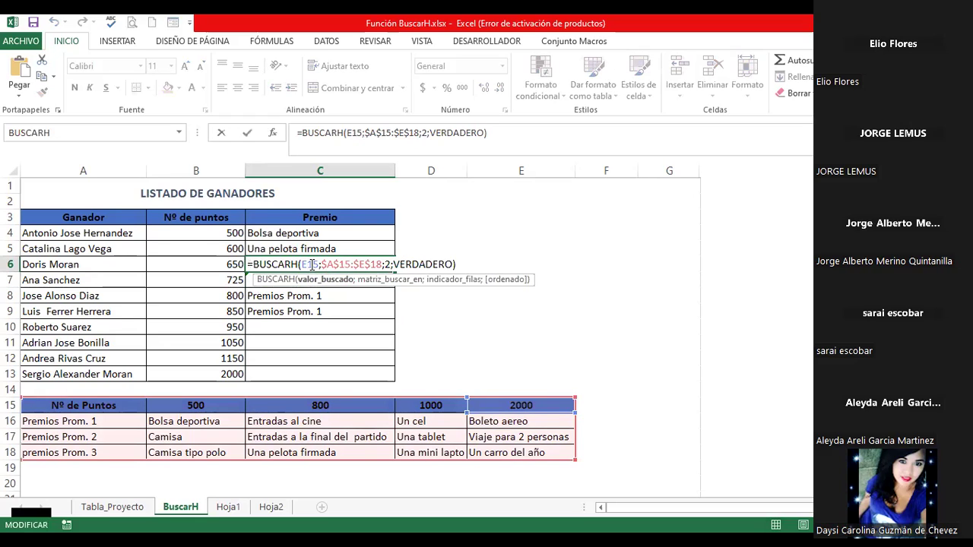
{"action": "key", "text": "BackSpace"}
{"action": "type", "text": "c"}
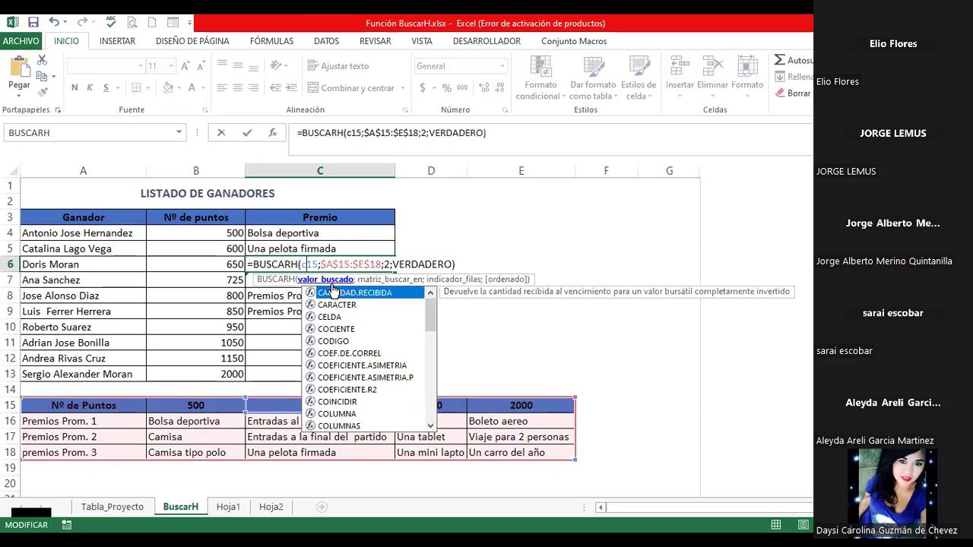
{"action": "key", "text": "Return"}
Clear the contents of C7:C10.
{"action": "left_click", "coordinate": [319, 265]}
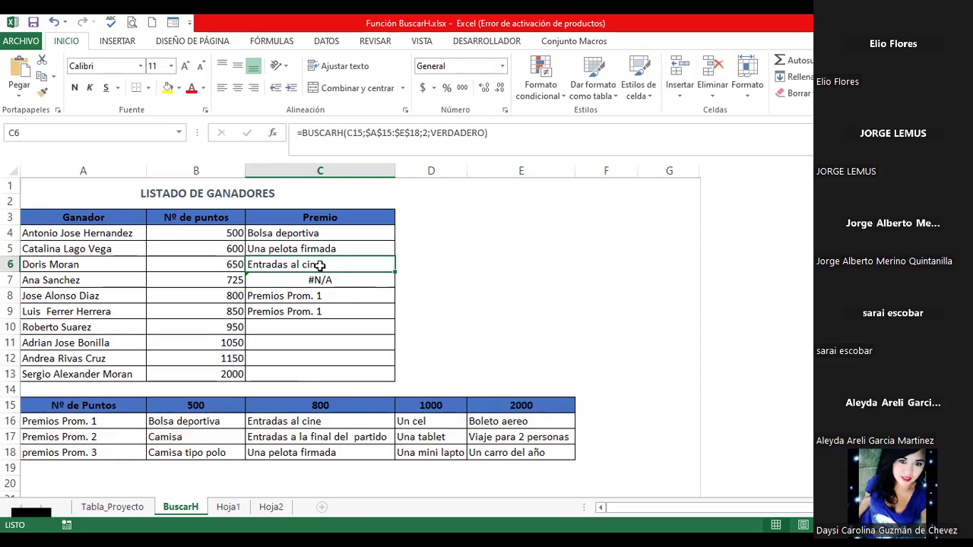
{"action": "left_click_drag", "start_coordinate": [319, 280], "coordinate": [312, 332]}
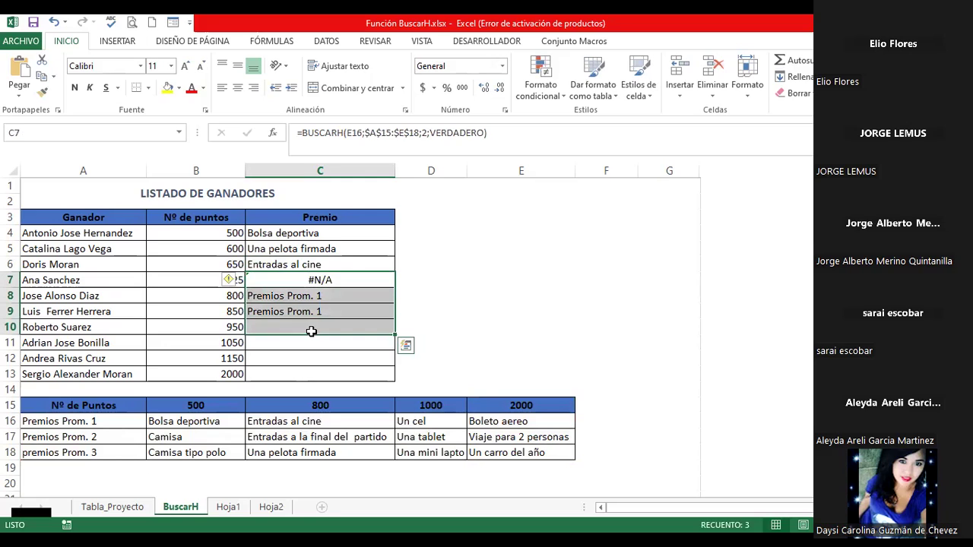
{"action": "key", "text": "Delete"}
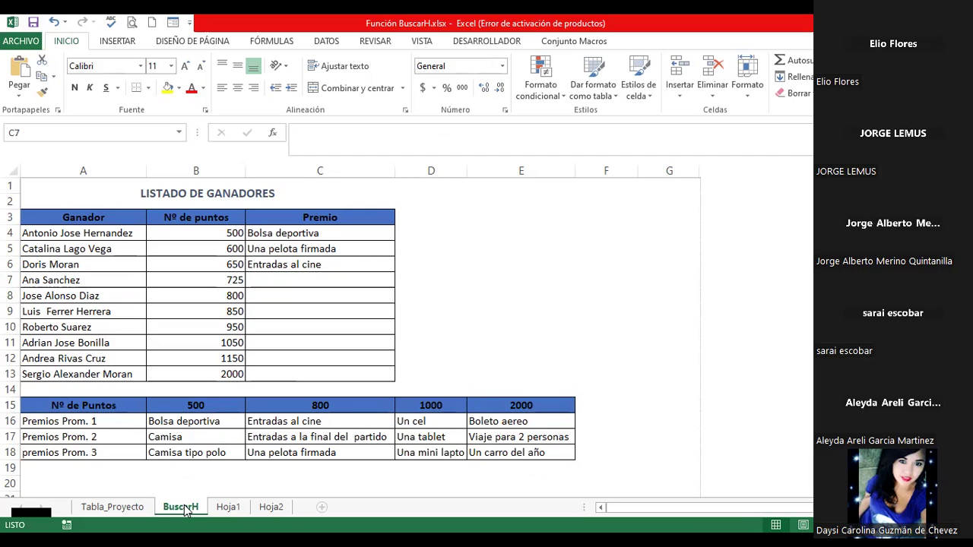
Select C7:C10, then bring up the BuscarH sheet tab's options to give it an orange-brown colour.
{"action": "key", "text": "shift+Down"}
{"action": "key", "text": "shift+Down"}
{"action": "key", "text": "shift+Down"}
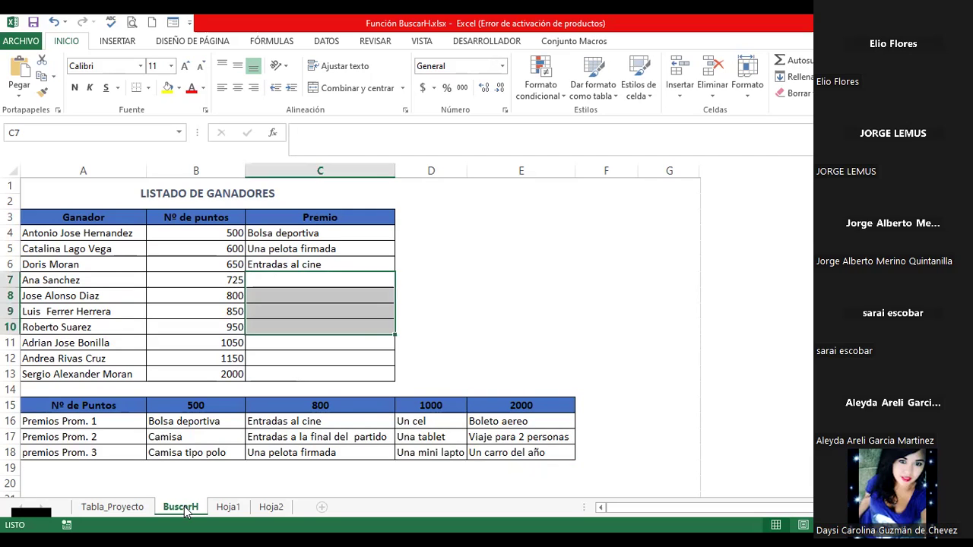
{"action": "right_click", "coordinate": [186, 511]}
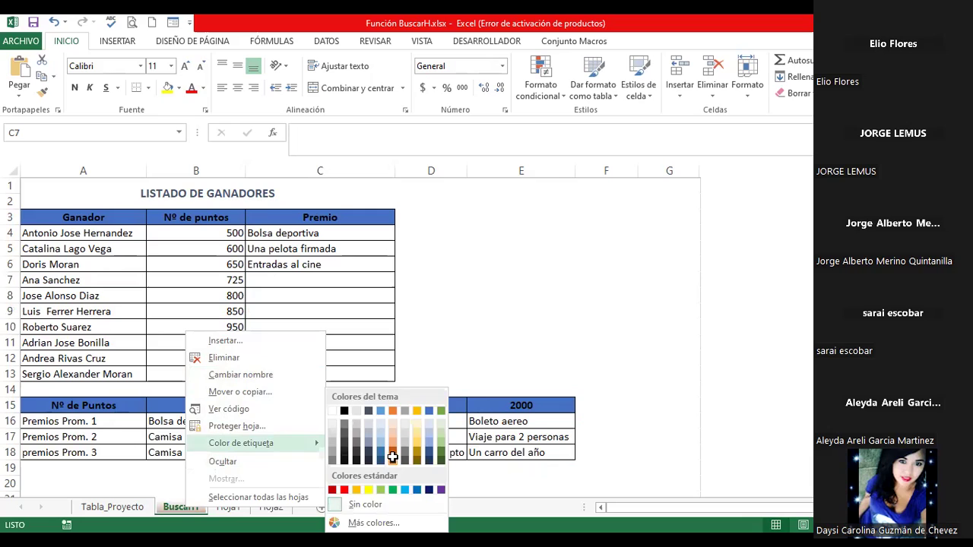
{"action": "key", "text": "Escape"}
{"action": "key", "text": "Escape"}
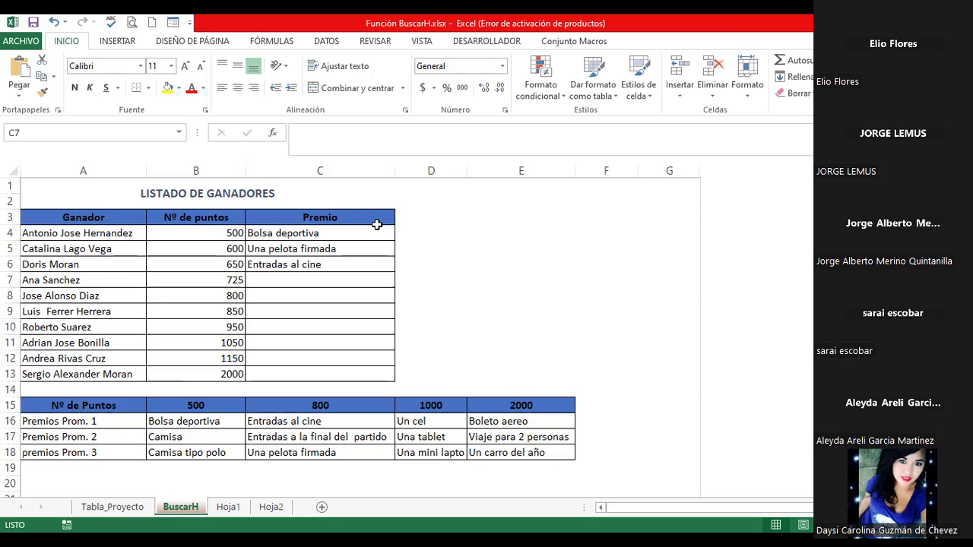
On the Tabla_Proyecto sheet, try row numbers 8, 6 and finally 2 in I7.
{"action": "left_click", "coordinate": [114, 507]}
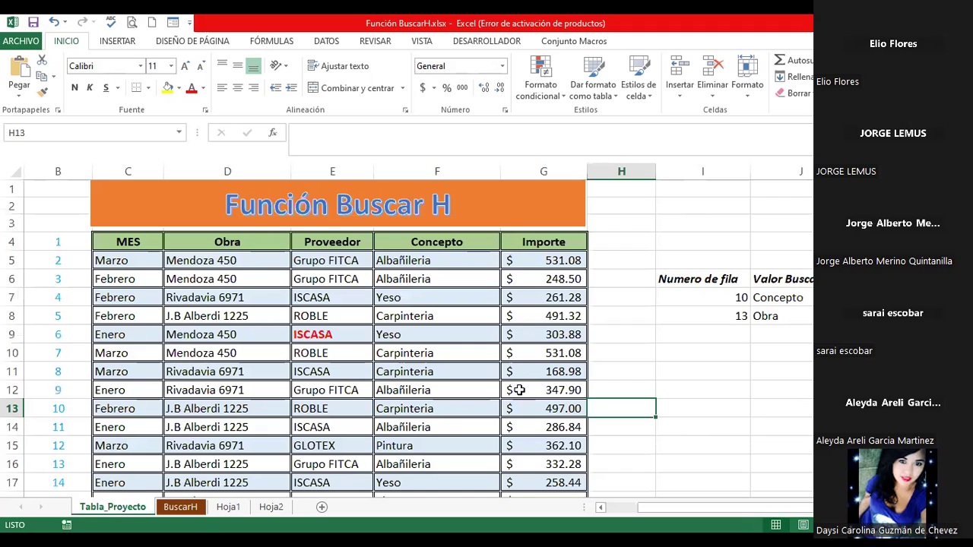
{"action": "left_click", "coordinate": [779, 297]}
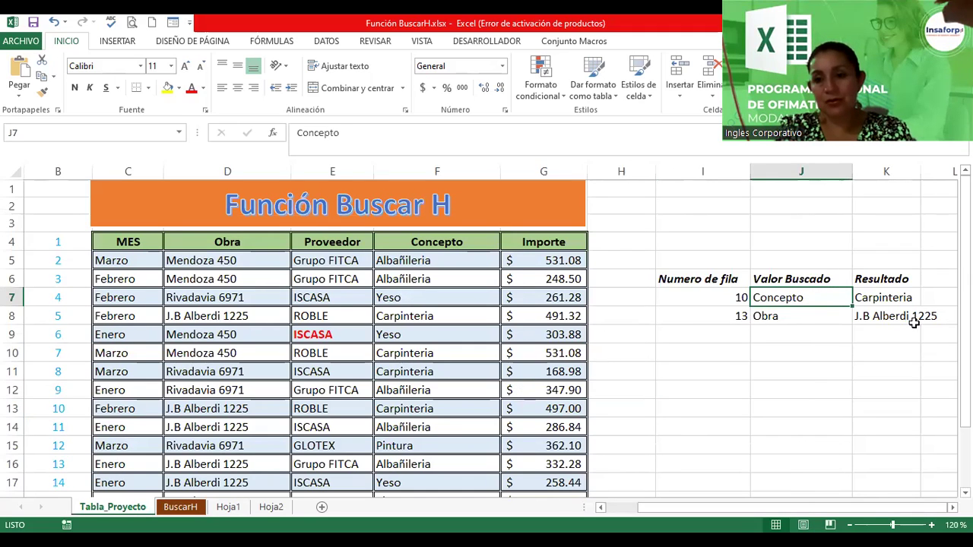
{"action": "left_click", "coordinate": [721, 298]}
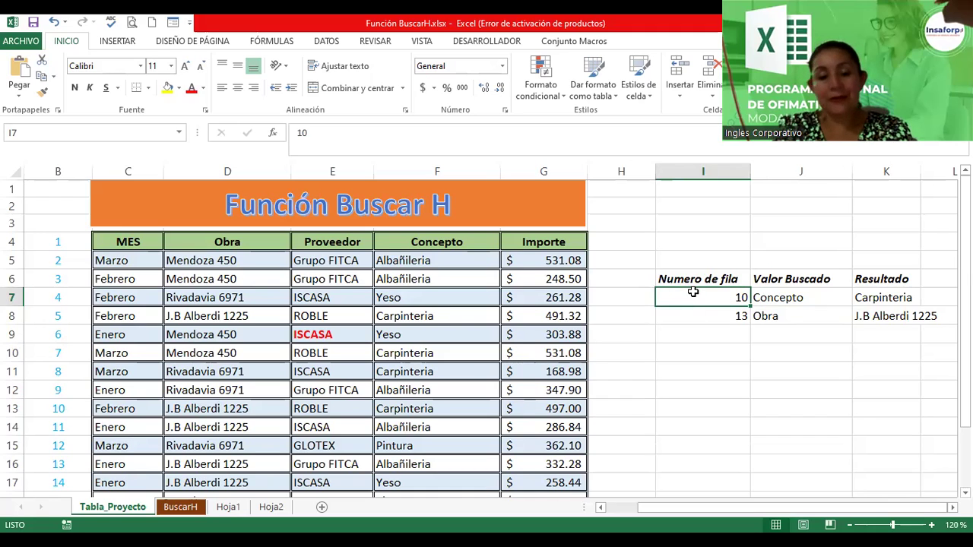
{"action": "type", "text": "8"}
{"action": "key", "text": "Tab"}
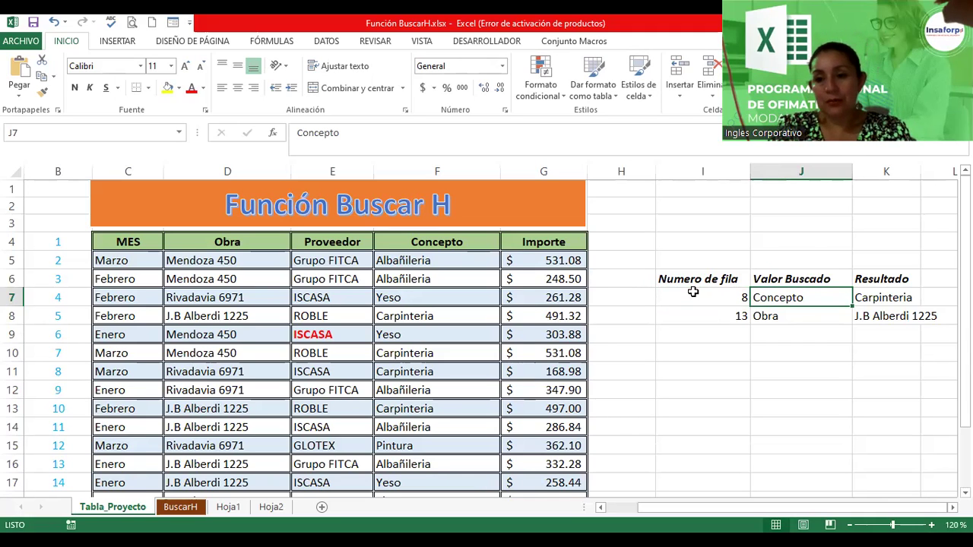
{"action": "left_click", "coordinate": [693, 292]}
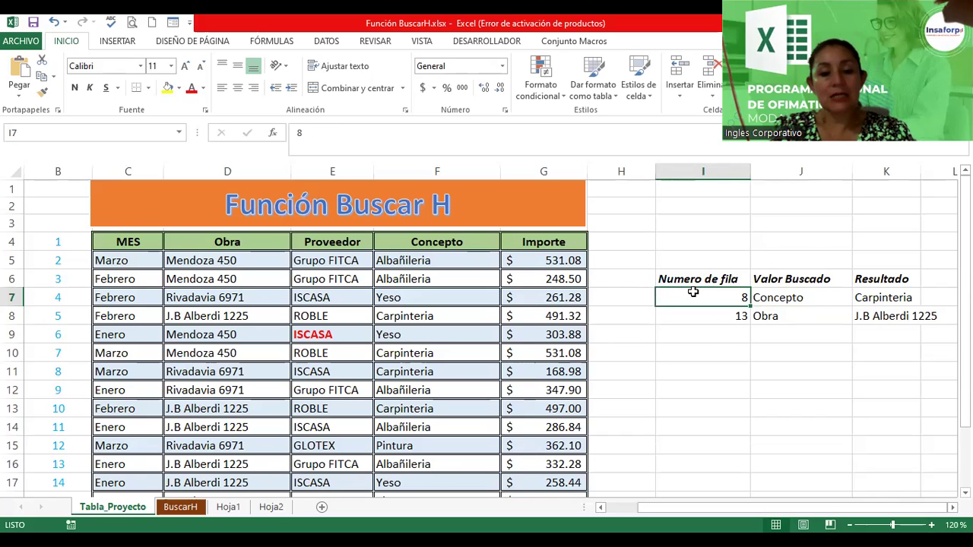
{"action": "type", "text": "6"}
{"action": "key", "text": "Return"}
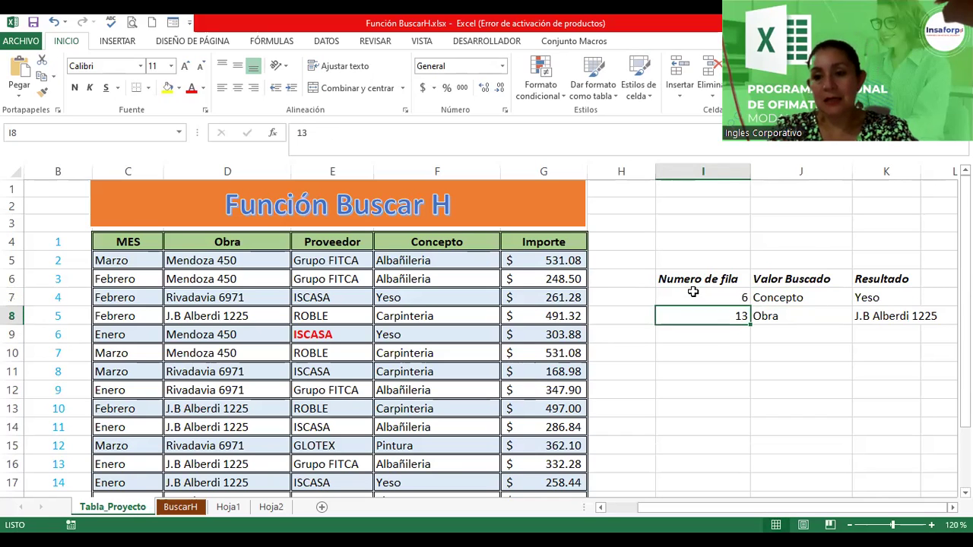
{"action": "left_click", "coordinate": [693, 291]}
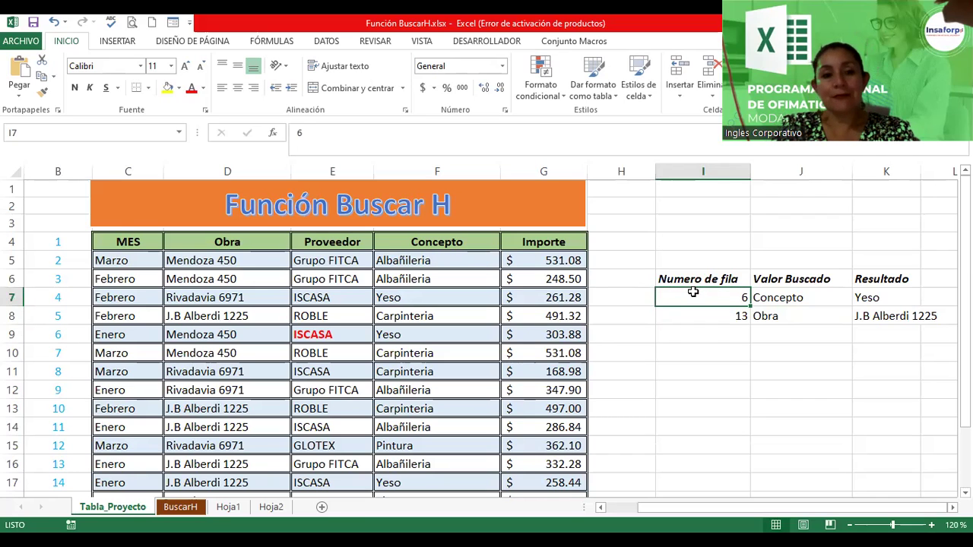
{"action": "type", "text": "2"}
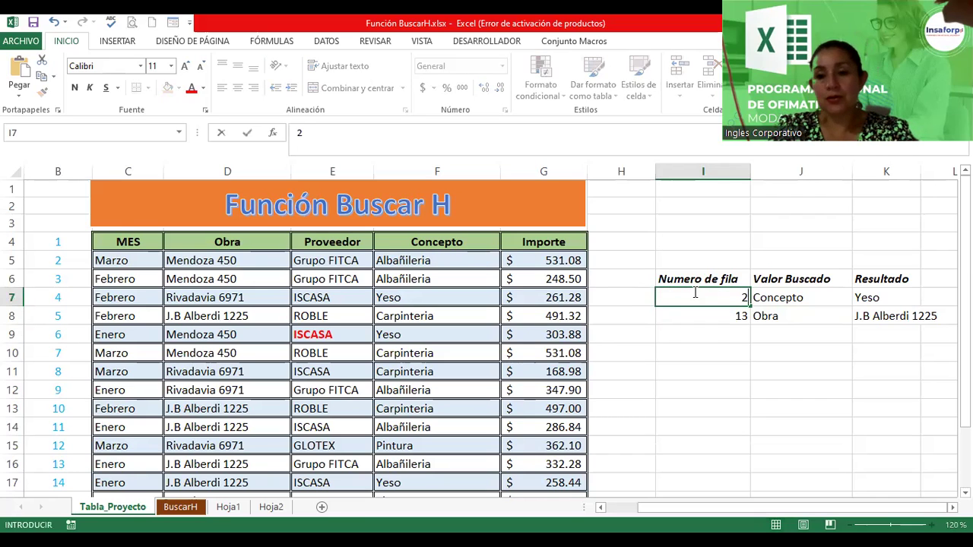
{"action": "key", "text": "Return"}
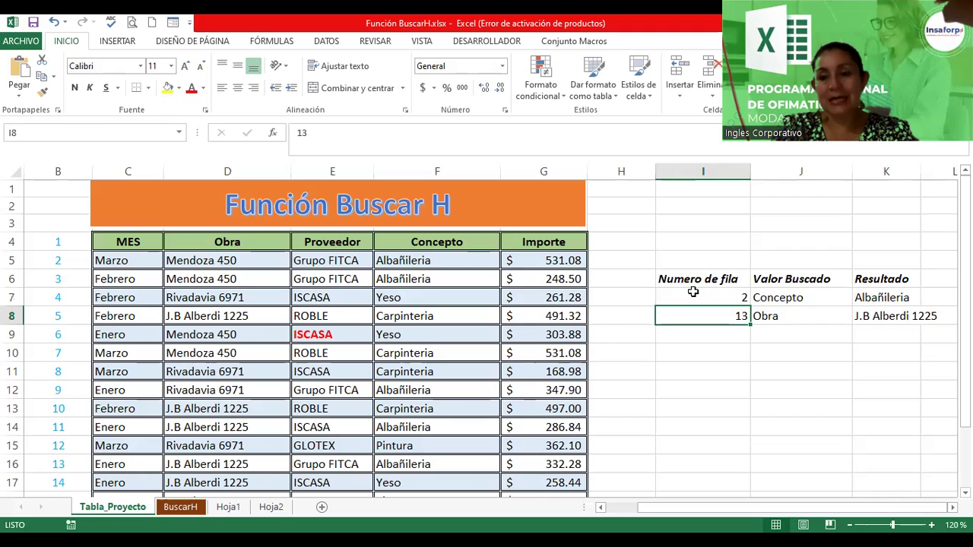
Enter Obra as the Valor Buscado in J7 and check K7's BUSCARH formula returns Mendoza 450.
{"action": "left_click", "coordinate": [692, 292]}
{"action": "key", "text": "Right"}
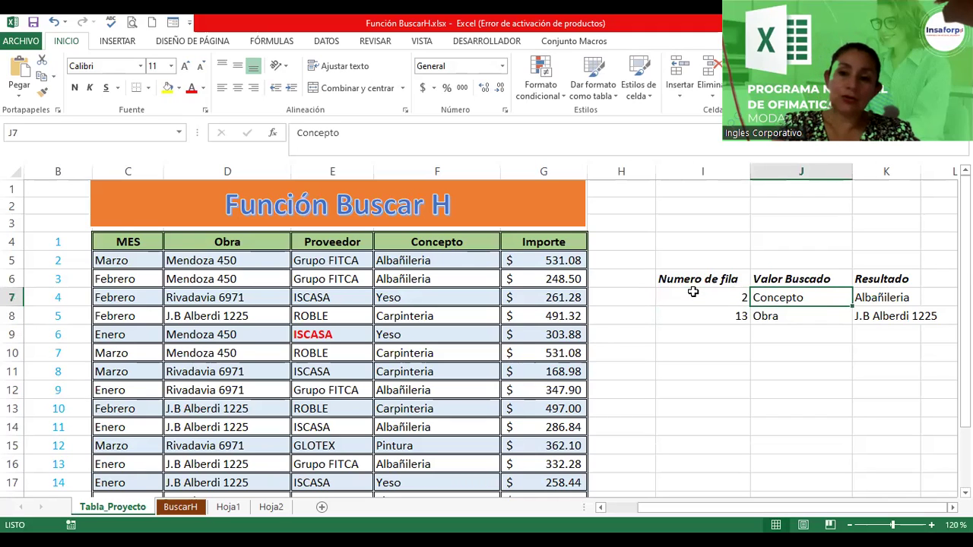
{"action": "key", "text": "Up"}
{"action": "key", "text": "Down"}
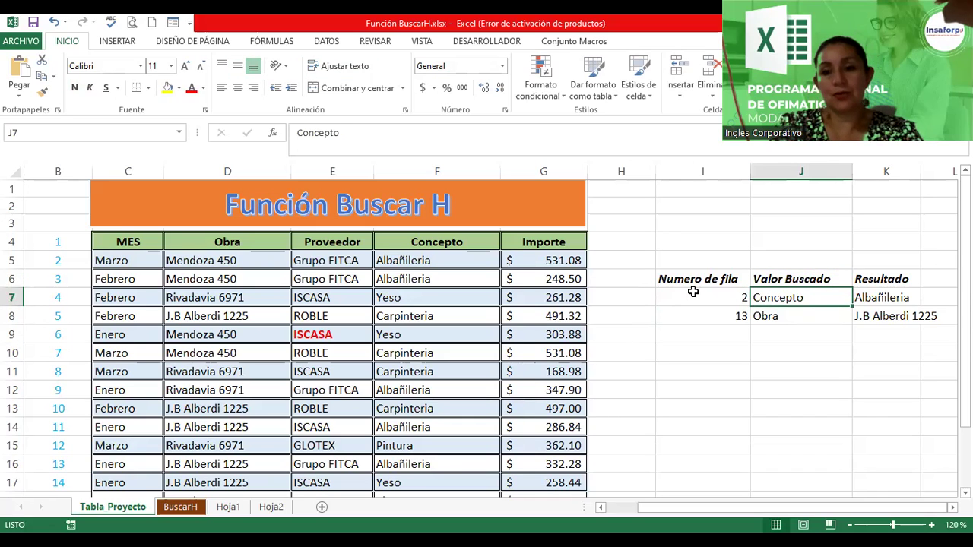
{"action": "type", "text": "Obra"}
{"action": "key", "text": "Return"}
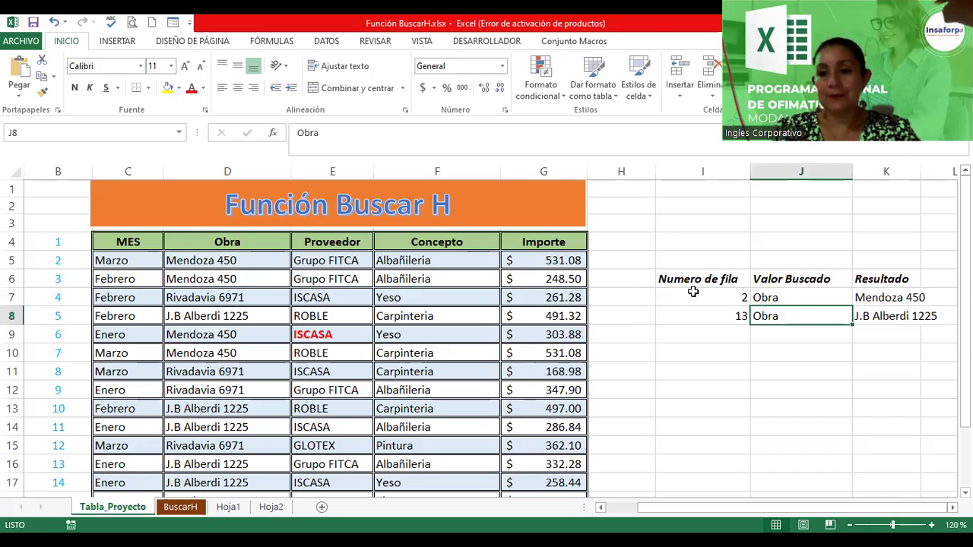
{"action": "key", "text": "Up"}
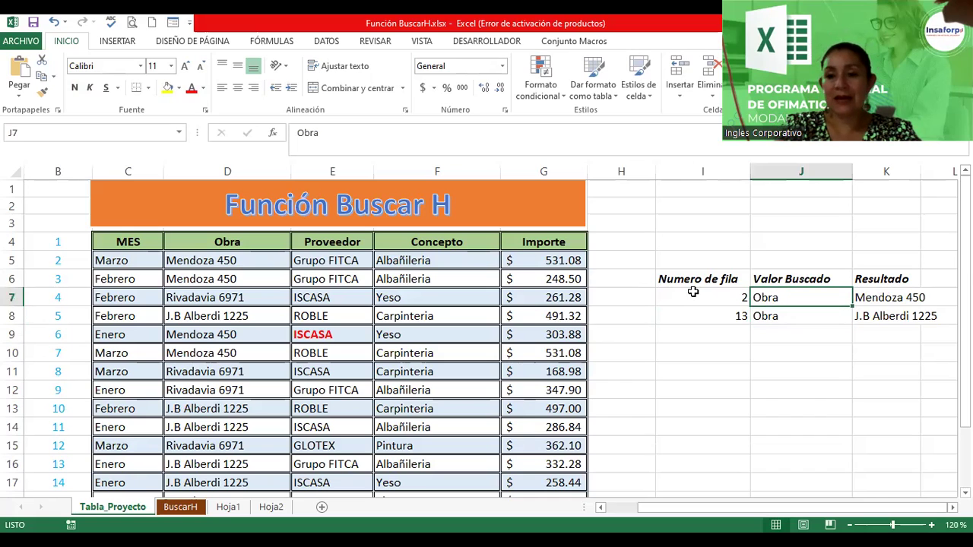
{"action": "key", "text": "Left"}
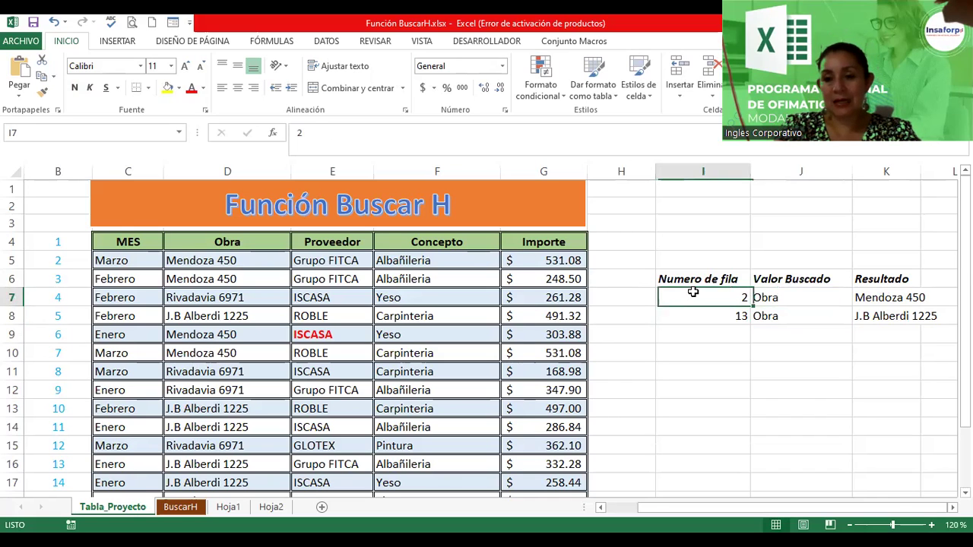
{"action": "key", "text": "Right"}
{"action": "key", "text": "Right"}
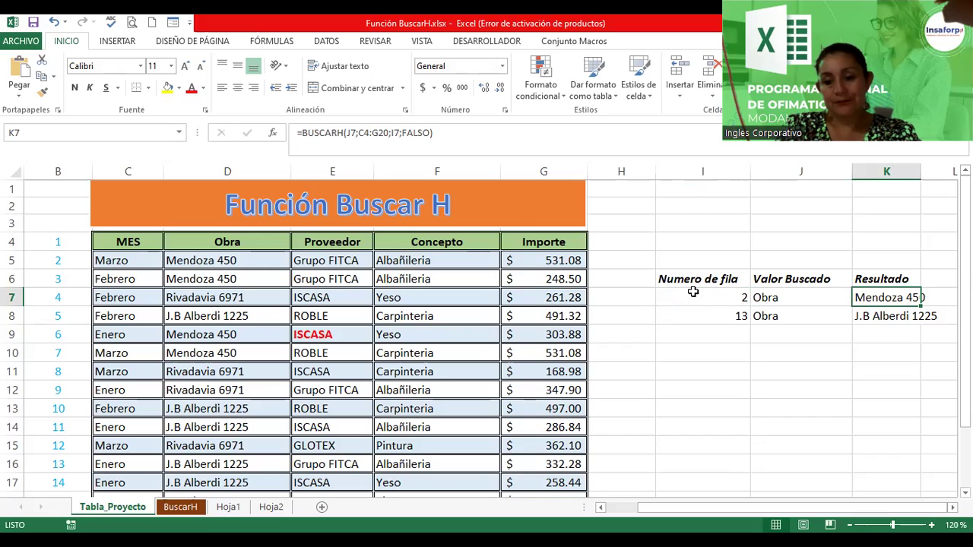
{"action": "key", "text": "Left"}
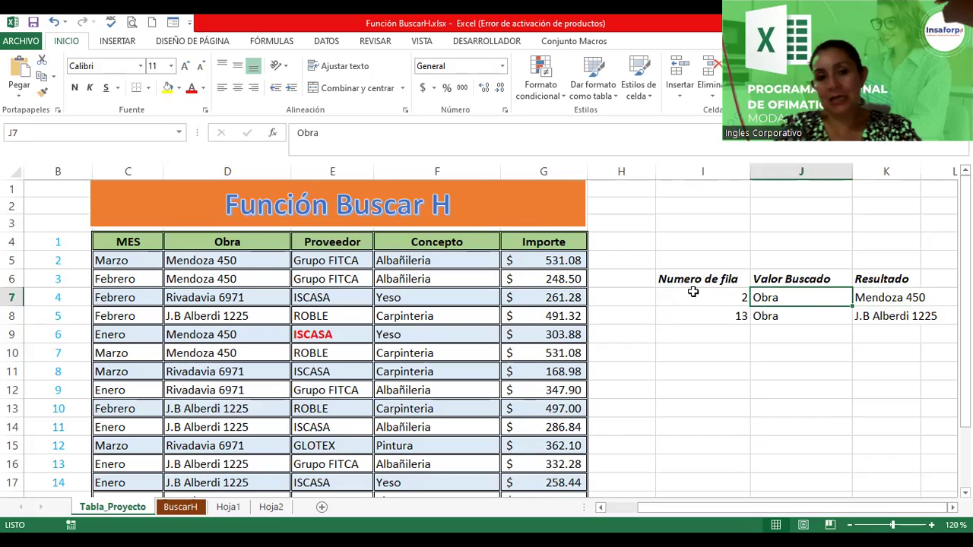
Return to the BuscarH sheet, where C4 shows Bolsa deportiva.
{"action": "key", "text": "Left"}
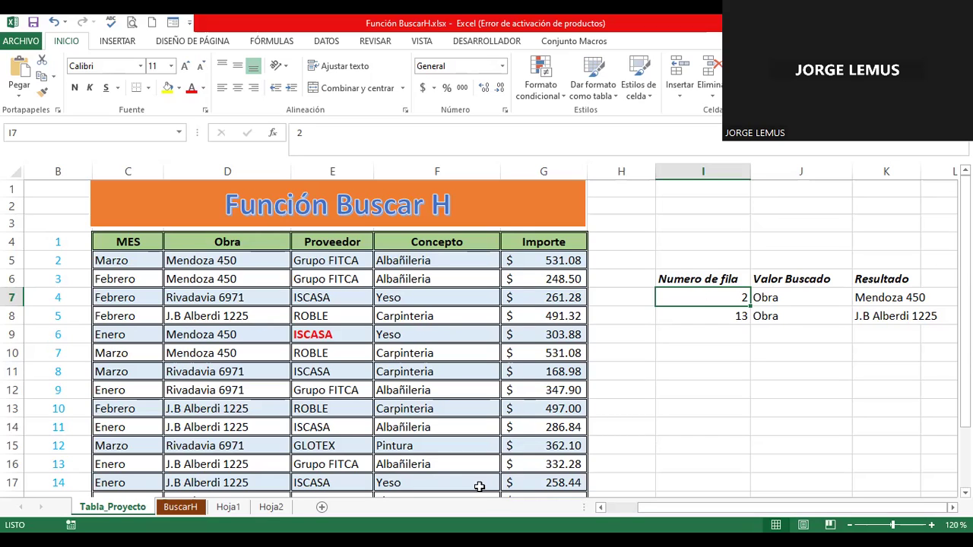
{"action": "left_click", "coordinate": [180, 508]}
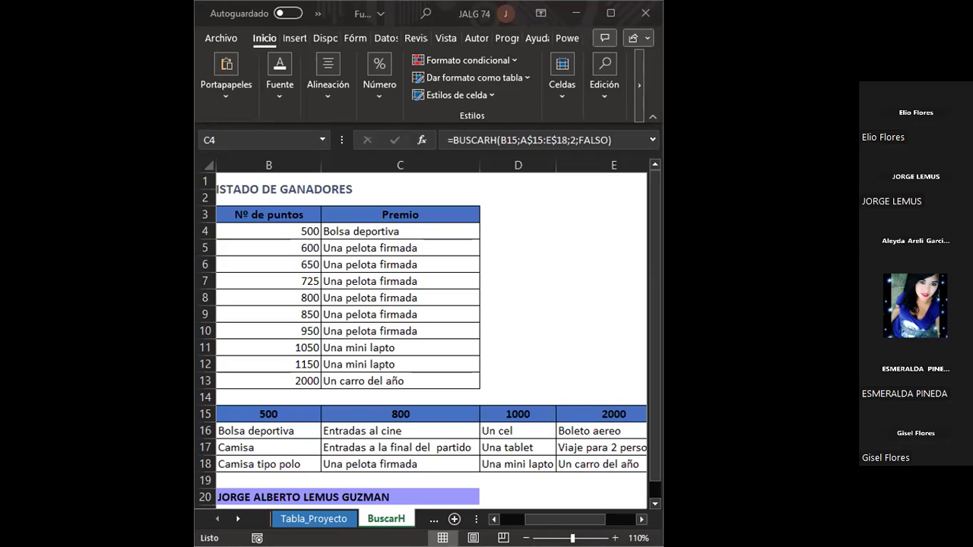
{"action": "key", "text": "F2"}
{"action": "key", "text": "Escape"}
{"action": "key", "text": "F2"}
{"action": "key", "text": "Escape"}
{"action": "key", "text": "F2"}
{"action": "key", "text": "Escape"}
{"action": "key", "text": "F2"}
{"action": "key", "text": "Escape"}
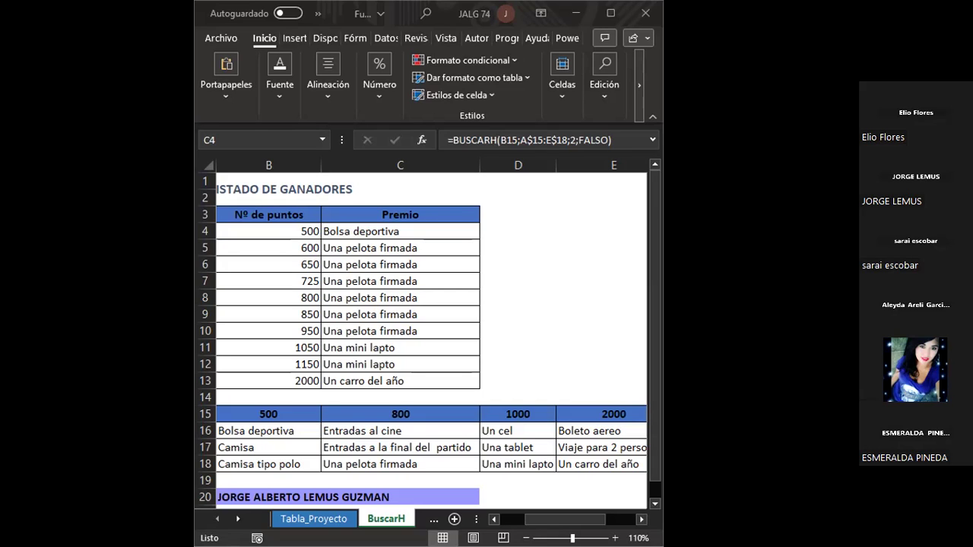
{"action": "key", "text": "F2"}
{"action": "key", "text": "Escape"}
{"action": "key", "text": "F2"}
{"action": "key", "text": "Escape"}
{"action": "key", "text": "F2"}
{"action": "key", "text": "Escape"}
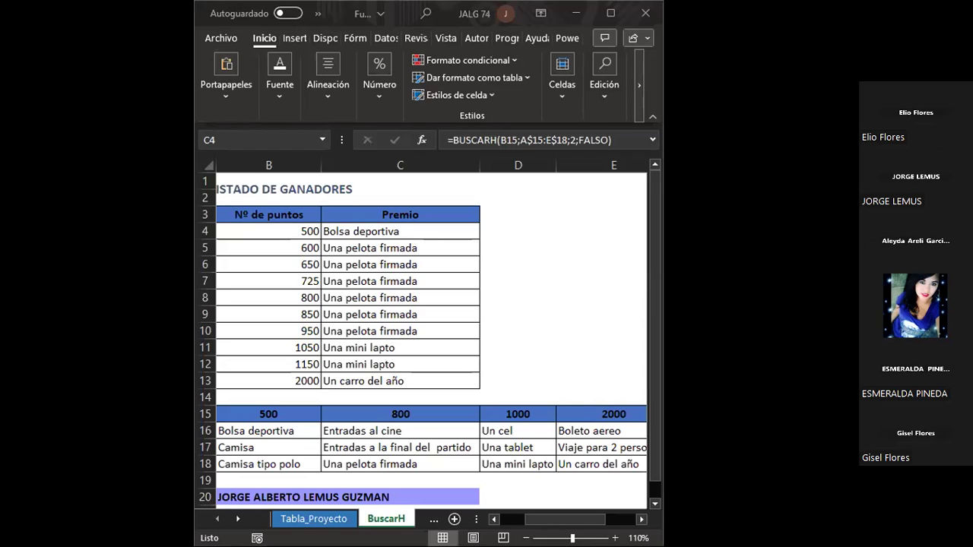
{"action": "key", "text": "F2"}
{"action": "key", "text": "Escape"}
{"action": "key", "text": "F2"}
{"action": "key", "text": "Escape"}
{"action": "key", "text": "F2"}
{"action": "key", "text": "Escape"}
{"action": "left_click", "coordinate": [391, 295]}
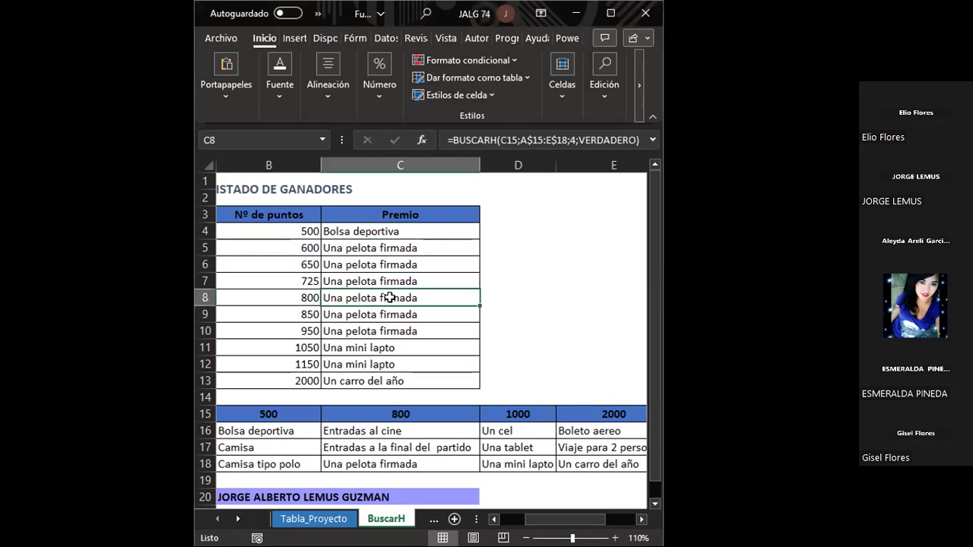
{"action": "key", "text": "Home"}
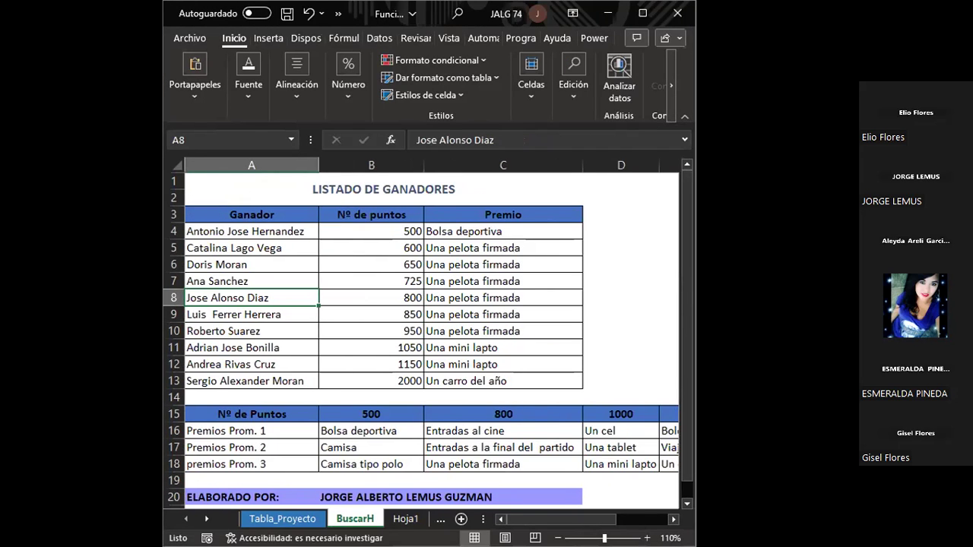
{"action": "left_click", "coordinate": [438, 262]}
{"action": "double_click", "coordinate": [438, 265]}
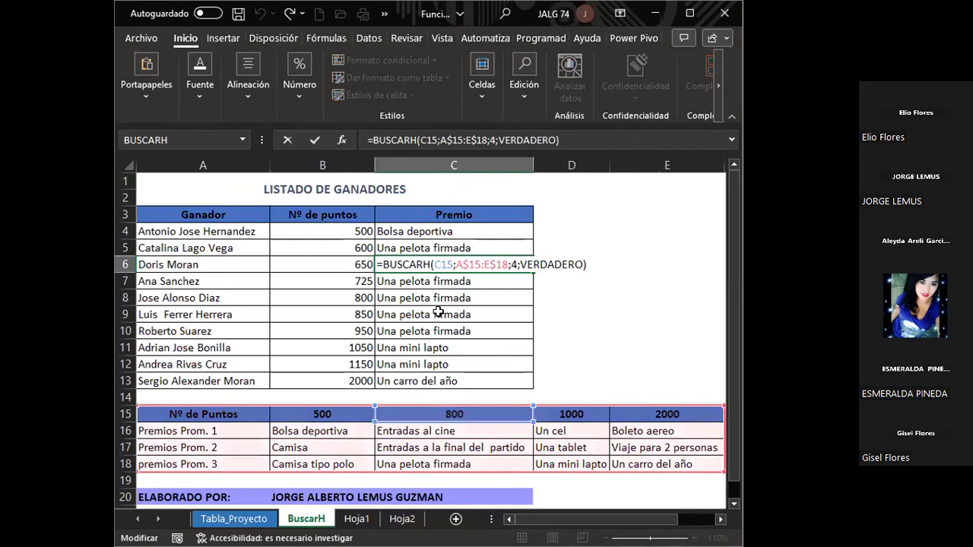
{"action": "left_click", "coordinate": [438, 298]}
{"action": "double_click", "coordinate": [439, 298]}
{"action": "left_click", "coordinate": [430, 362]}
{"action": "double_click", "coordinate": [430, 362]}
{"action": "left_click_drag", "start_coordinate": [474, 408], "coordinate": [563, 415]}
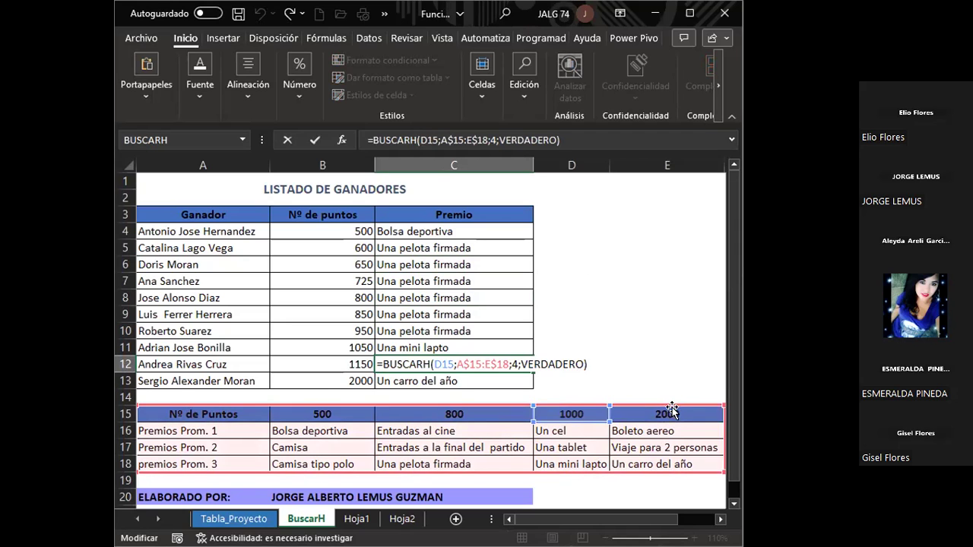
{"action": "double_click", "coordinate": [447, 335]}
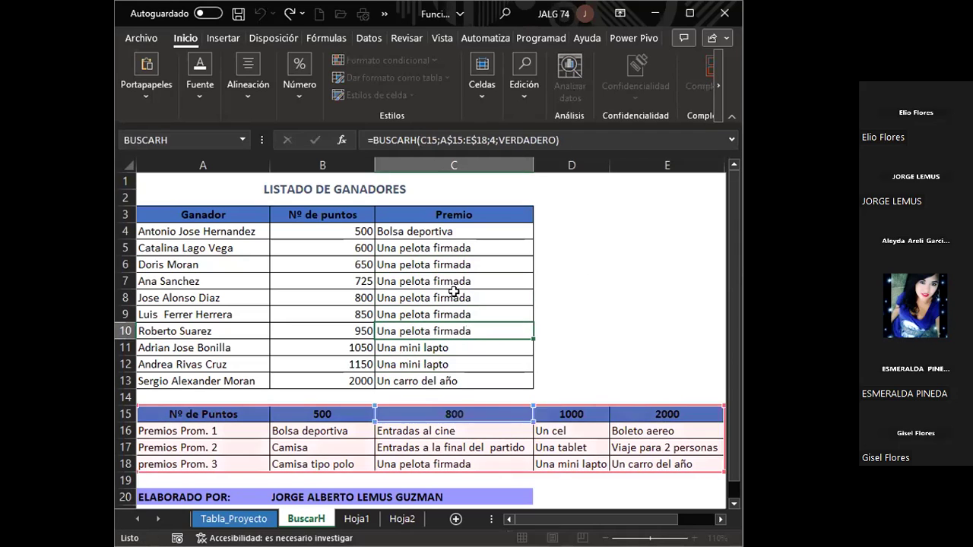
{"action": "left_click", "coordinate": [467, 286]}
{"action": "key", "text": "F2"}
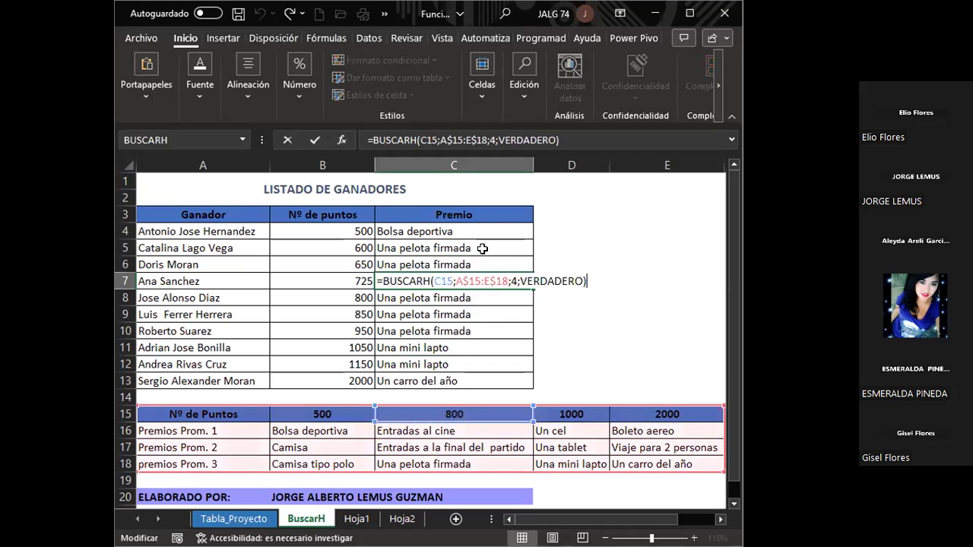
{"action": "key", "text": "Escape"}
{"action": "left_click", "coordinate": [338, 228]}
{"action": "left_click_drag", "start_coordinate": [340, 283], "coordinate": [337, 377]}
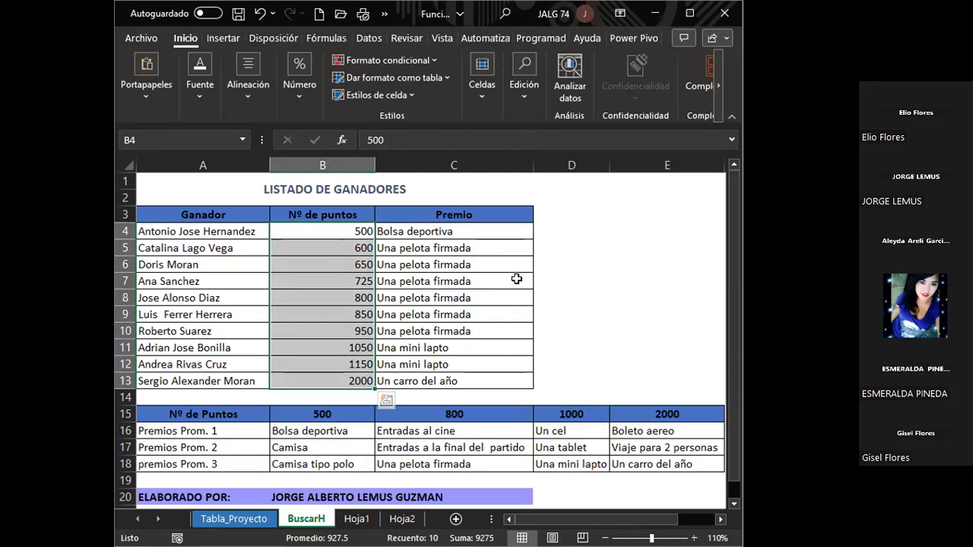
{"action": "double_click", "coordinate": [419, 238]}
{"action": "key", "text": "Escape"}
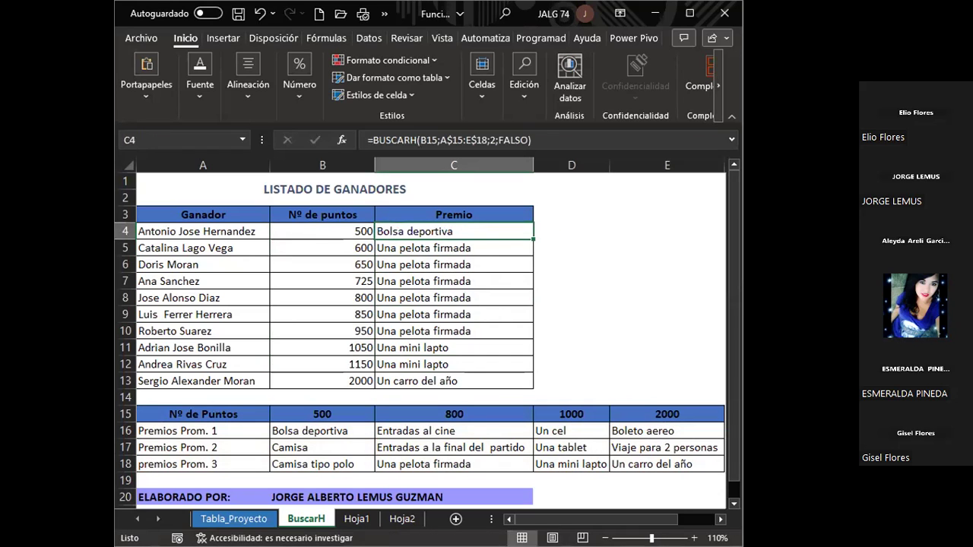
{"action": "key", "text": "F2"}
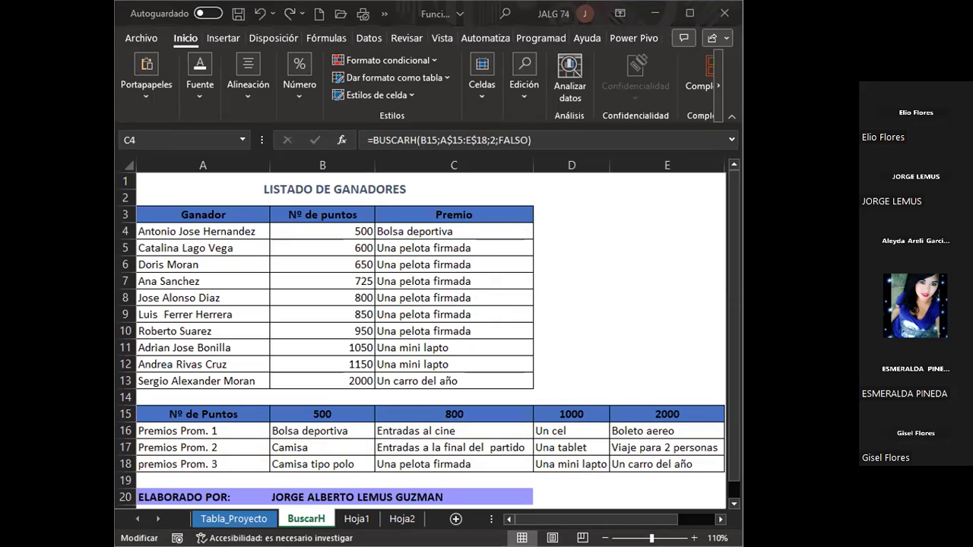
{"action": "key", "text": "Escape"}
{"action": "key", "text": "F2"}
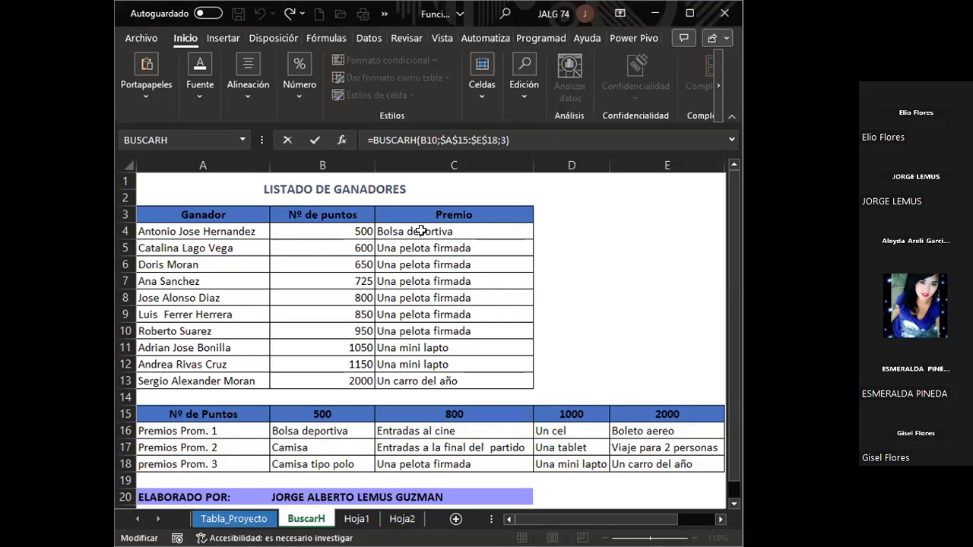
{"action": "key", "text": "Return"}
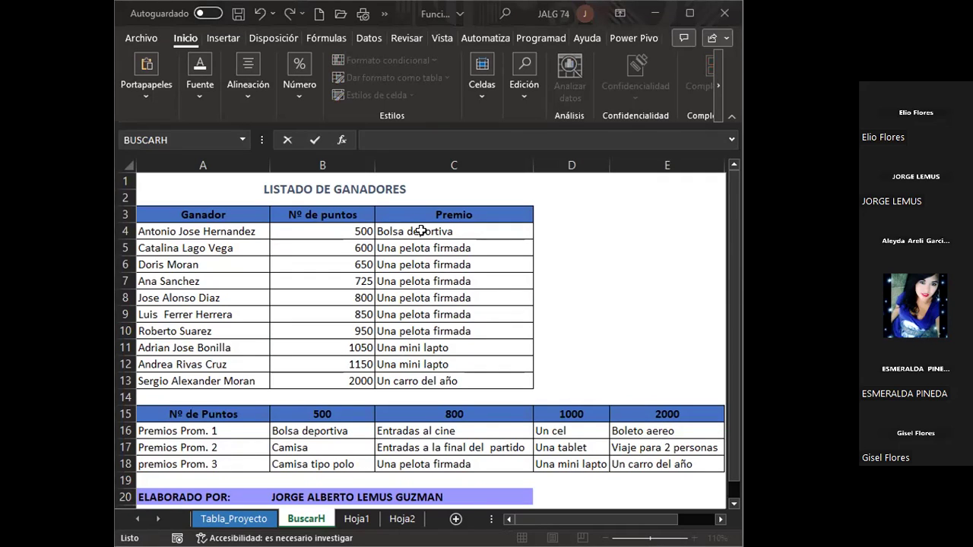
Repoint C4's BUSCARH lookup value from B15 to B4, returning Bolsa deportiva.
{"action": "left_click", "coordinate": [421, 231]}
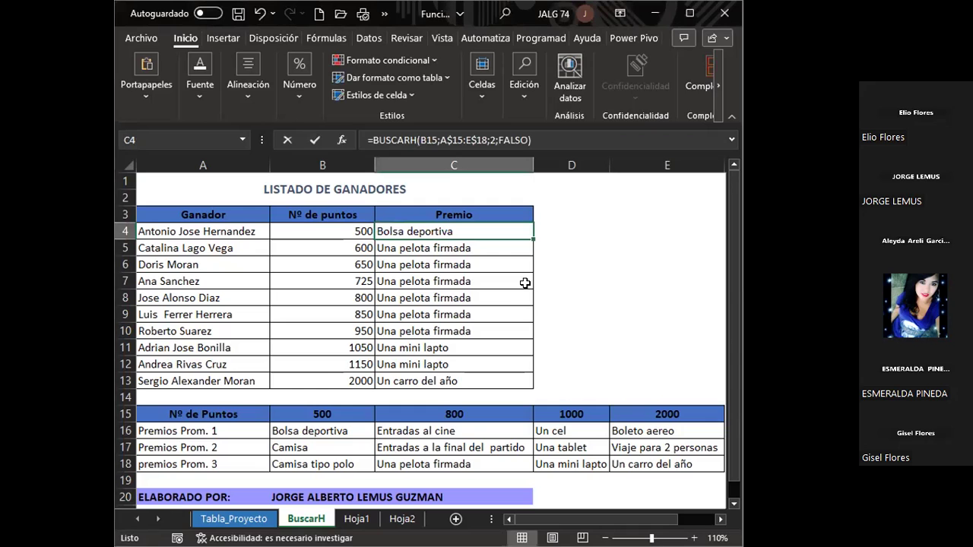
{"action": "key", "text": "F2"}
{"action": "left_click_drag", "start_coordinate": [346, 406], "coordinate": [359, 239]}
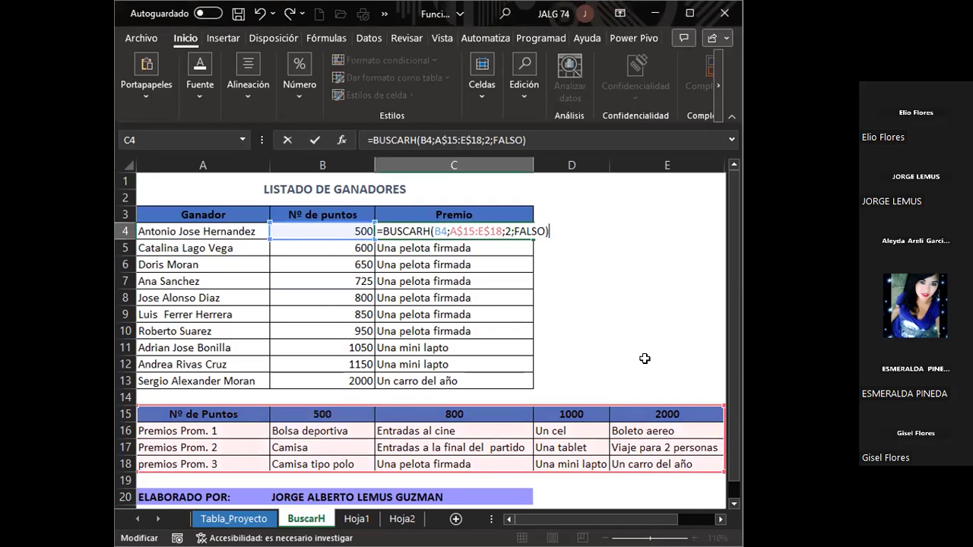
{"action": "mouse_move", "coordinate": [336, 240]}
{"action": "left_mouse_down"}
{"action": "mouse_move", "coordinate": [335, 265]}
{"action": "mouse_move", "coordinate": [334, 239]}
{"action": "left_mouse_up"}
{"action": "key", "text": "ctrl+Return"}
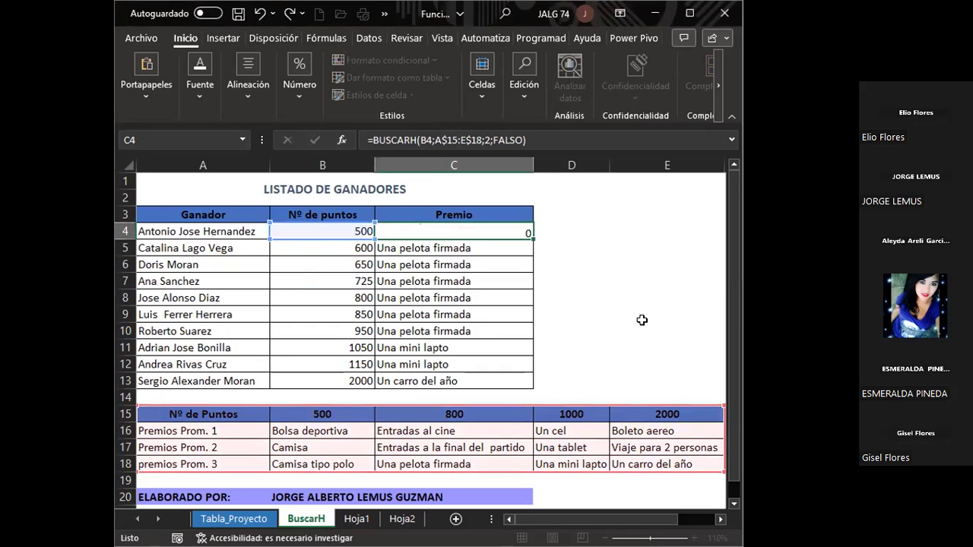
{"action": "key", "text": "F2"}
{"action": "key", "text": "ctrl+Return"}
{"action": "key", "text": "F2"}
{"action": "key", "text": "ctrl+Return"}
{"action": "key", "text": "Down"}
{"action": "key", "text": "Up"}
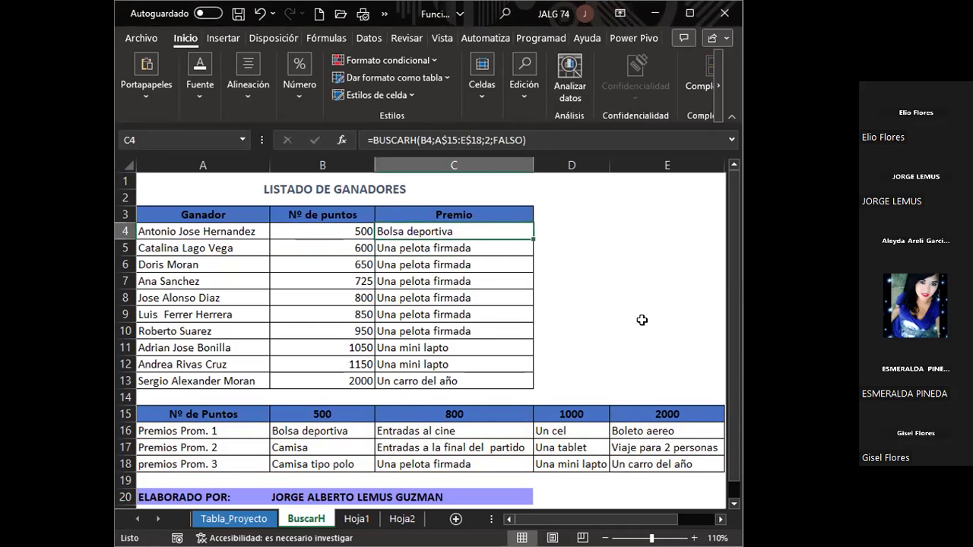
{"action": "key", "text": "F2"}
{"action": "key", "text": "ctrl+Return"}
Repoint C5's BUSCARH lookup value to B5, returning Camisa tipo polo.
{"action": "left_click", "coordinate": [435, 246]}
{"action": "double_click", "coordinate": [435, 247]}
{"action": "key", "text": "Escape"}
{"action": "key", "text": "F2"}
{"action": "left_click_drag", "start_coordinate": [456, 426], "coordinate": [342, 242]}
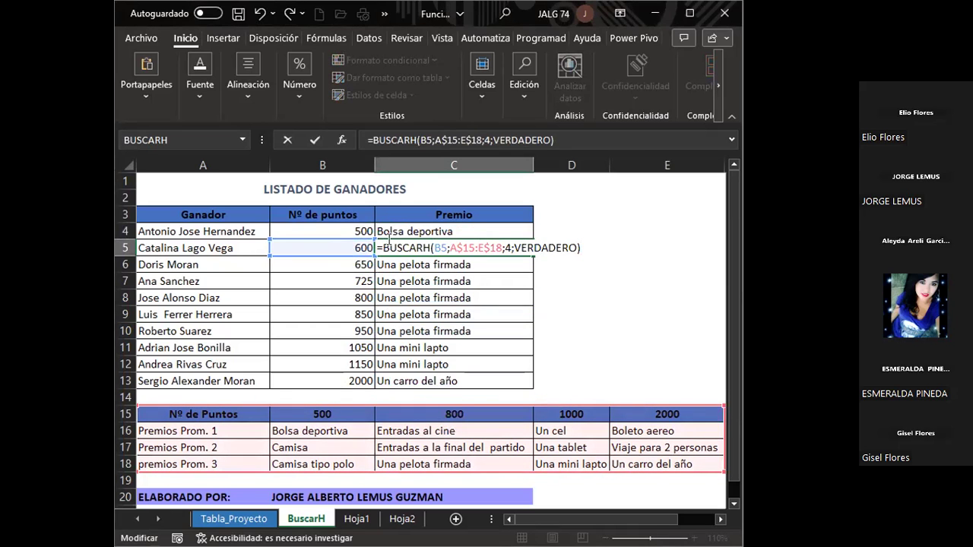
{"action": "key", "text": "ctrl+Return"}
{"action": "key", "text": "F2"}
{"action": "key", "text": "ctrl+Return"}
{"action": "key", "text": "F2"}
{"action": "key", "text": "ctrl+Return"}
Repoint the C6 and C7 lookup values to B6 and B7 respectively.
{"action": "left_click", "coordinate": [407, 266]}
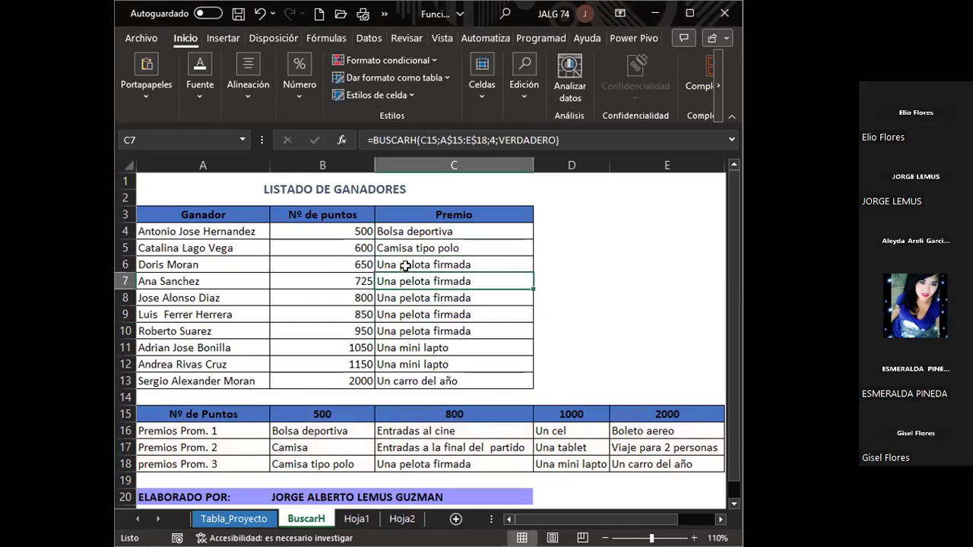
{"action": "key", "text": "F2"}
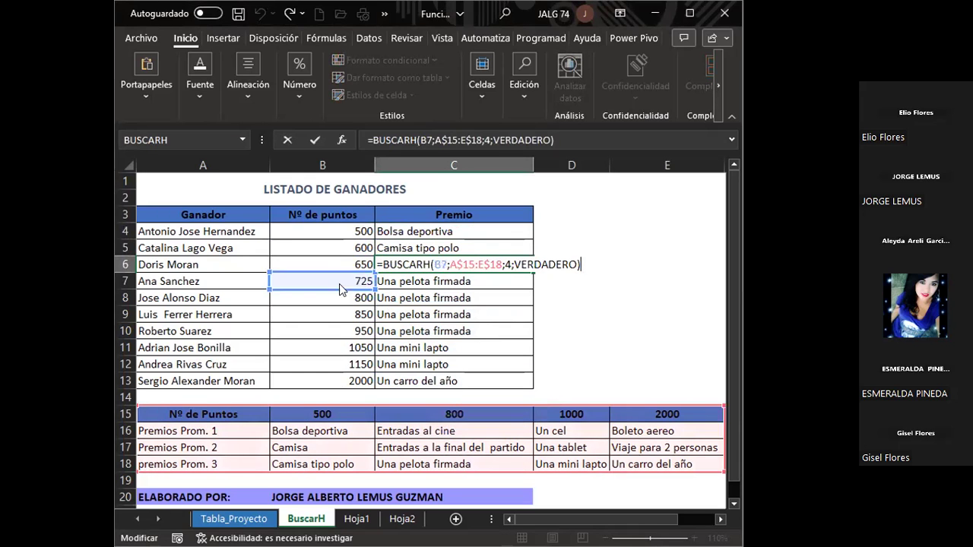
{"action": "left_click_drag", "start_coordinate": [420, 423], "coordinate": [342, 271]}
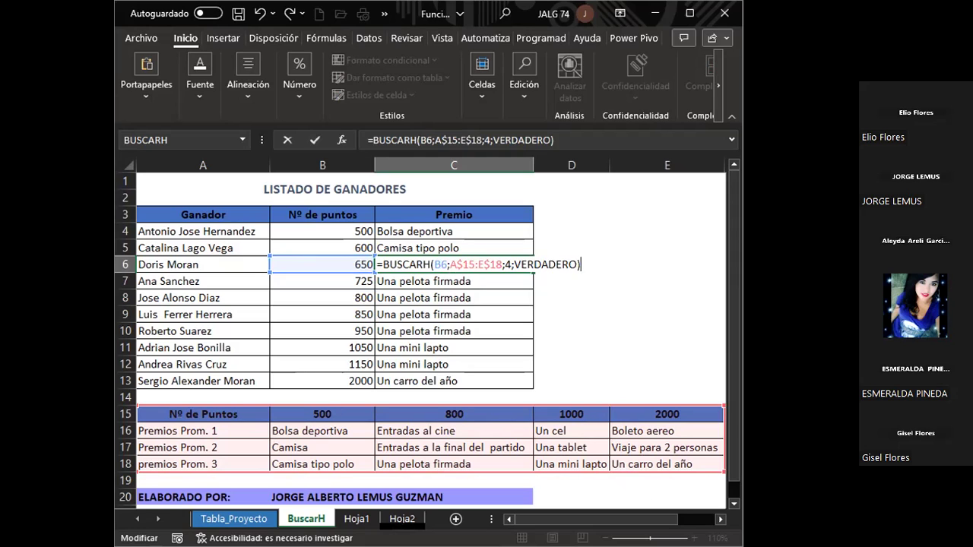
{"action": "key", "text": "Return"}
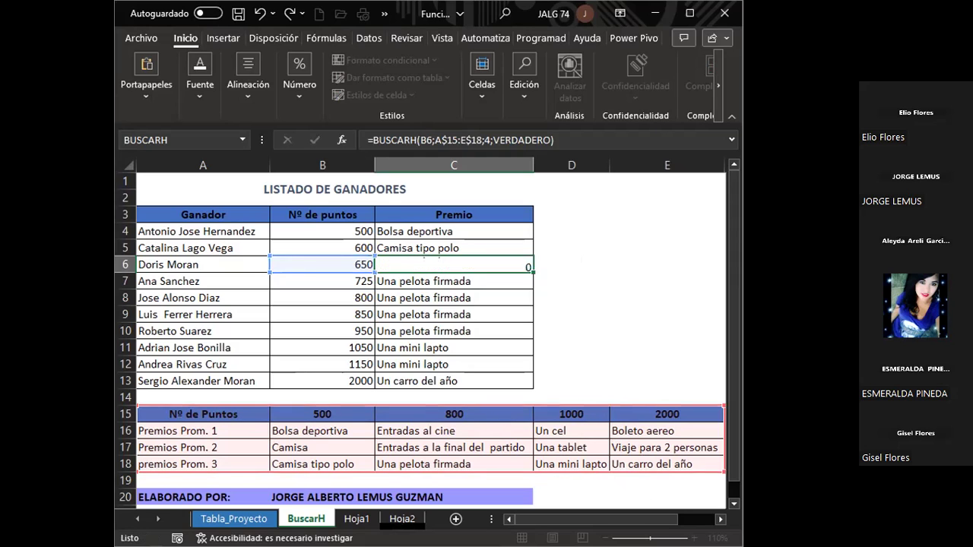
{"action": "key", "text": "F2"}
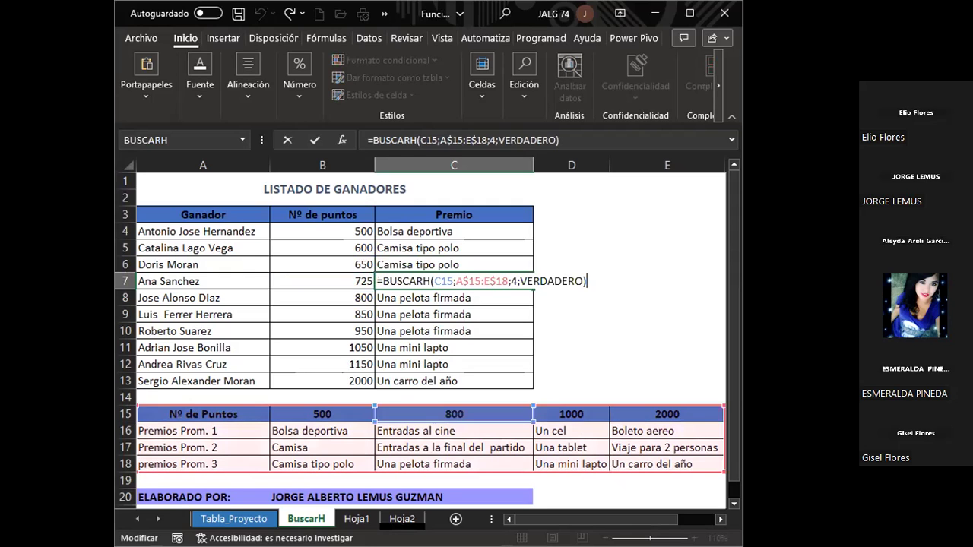
{"action": "left_click_drag", "start_coordinate": [458, 407], "coordinate": [456, 397]}
{"action": "left_click_drag", "start_coordinate": [405, 353], "coordinate": [338, 275]}
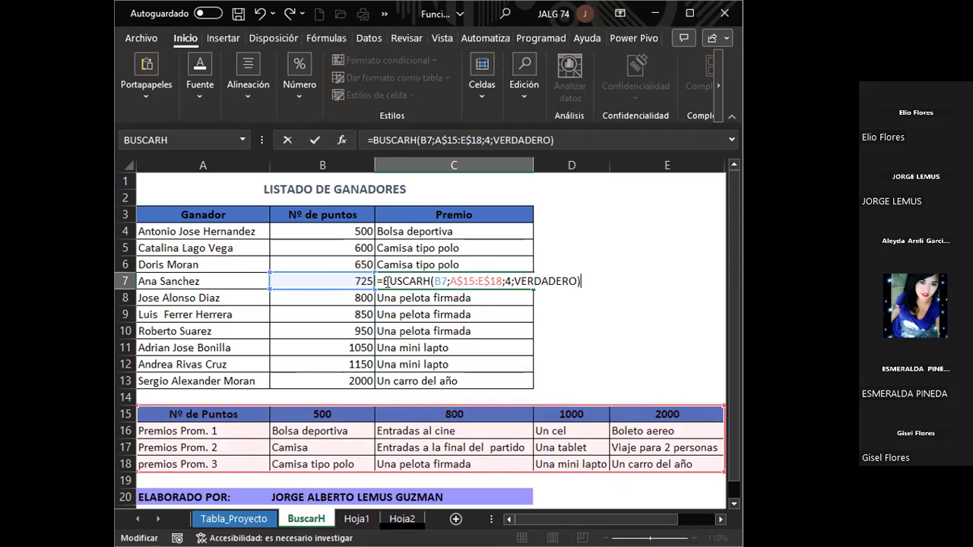
{"action": "key", "text": "Return"}
{"action": "left_click", "coordinate": [387, 282]}
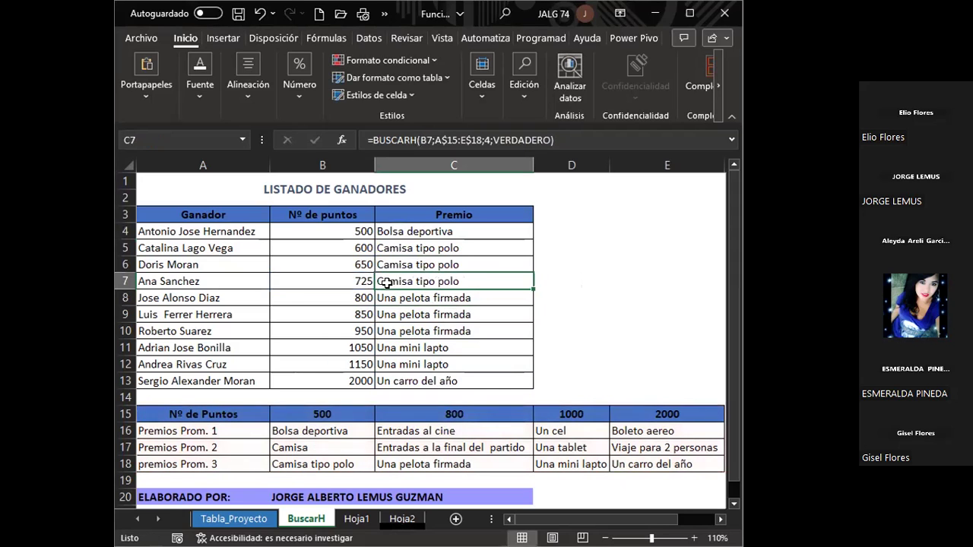
{"action": "key", "text": "F2"}
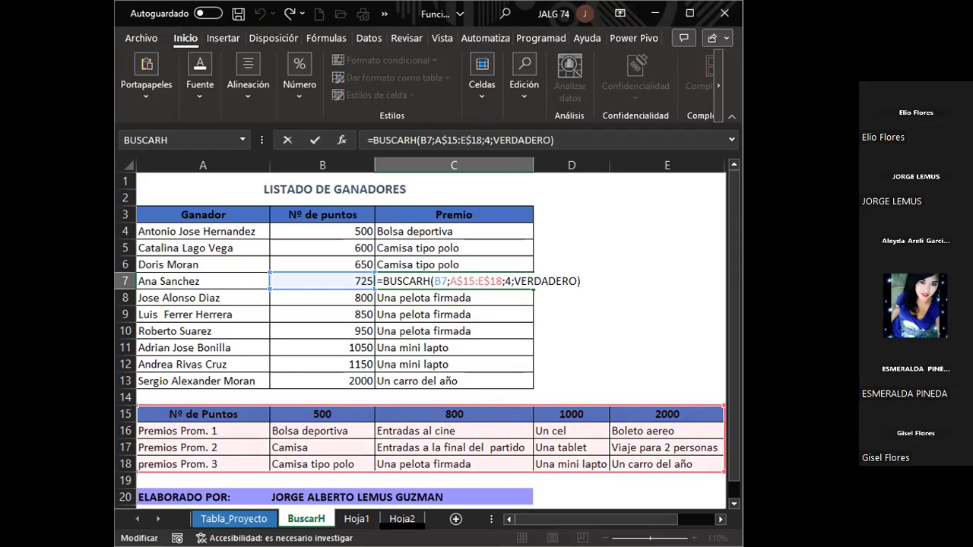
Enter 1500 points in B4 and inspect C4's BUSCARH result.
{"action": "left_click", "coordinate": [349, 262]}
{"action": "left_click", "coordinate": [339, 232]}
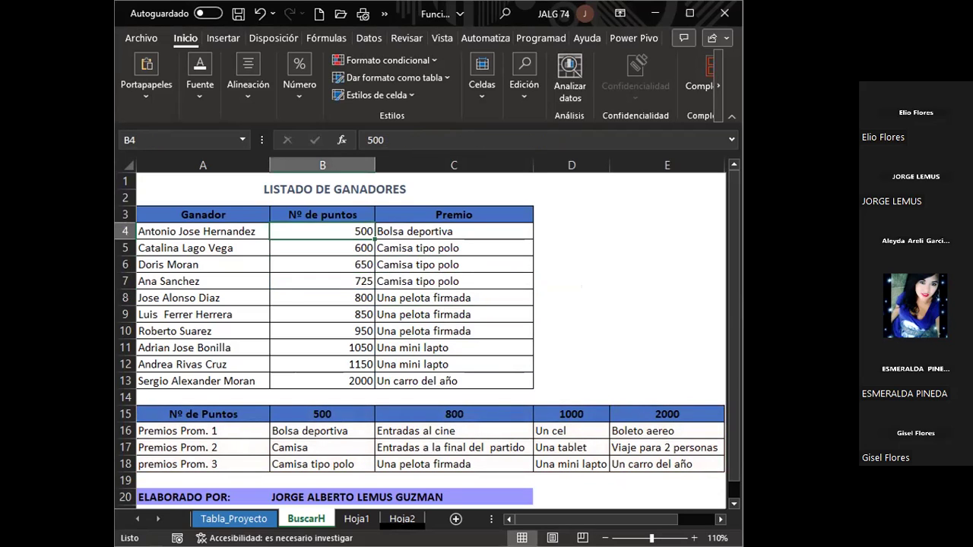
{"action": "type", "text": "1500"}
{"action": "key", "text": "Return"}
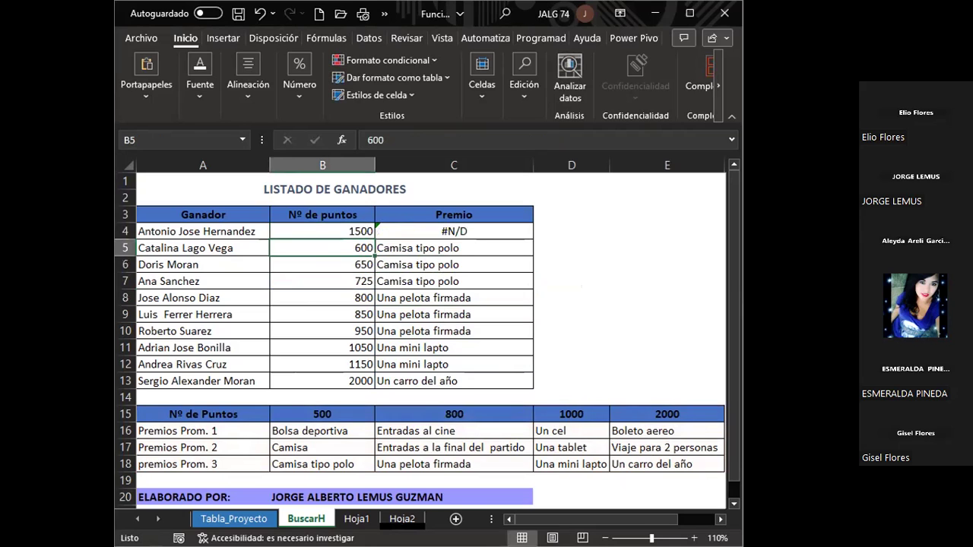
{"action": "left_click", "coordinate": [339, 231]}
{"action": "key", "text": "Right"}
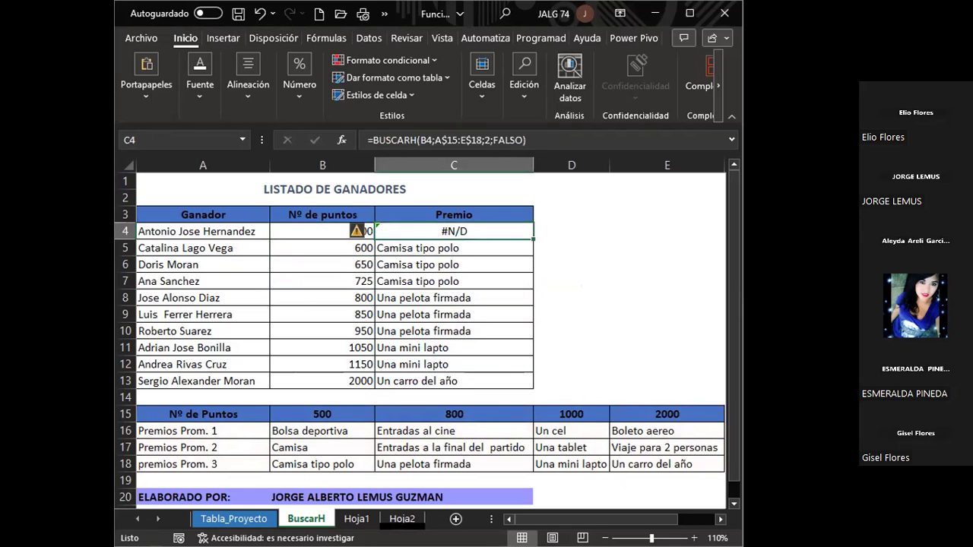
{"action": "key", "text": "F2"}
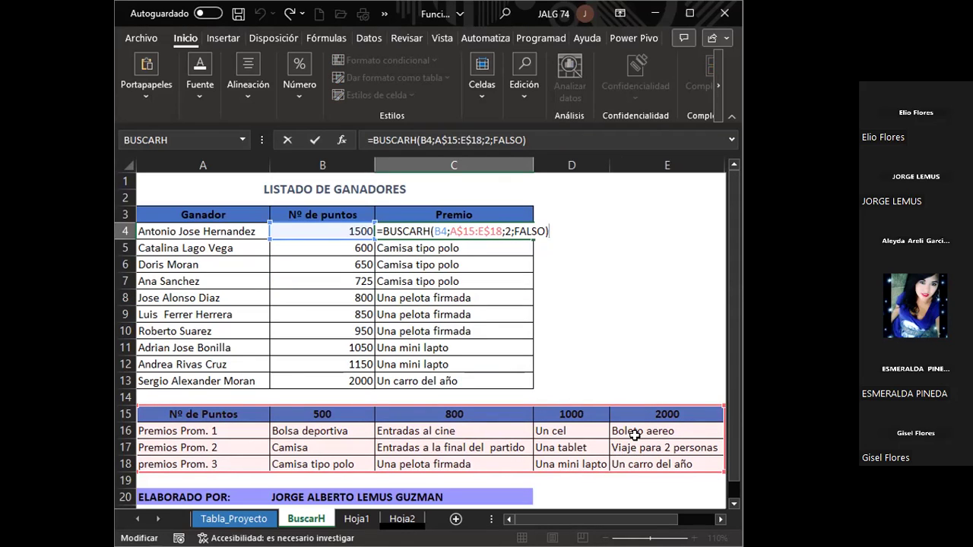
{"action": "key", "text": "Escape"}
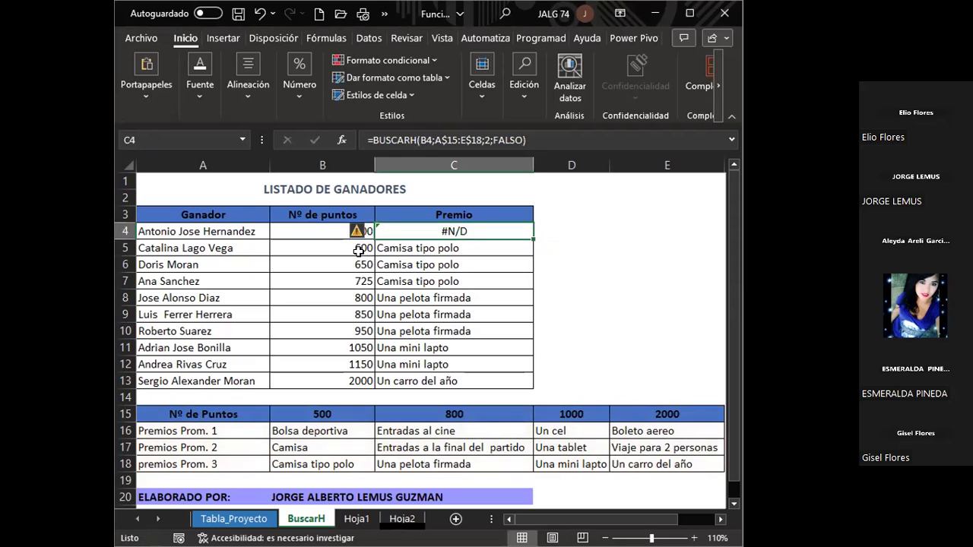
Undo the change to restore 500 in B4 and review C4's lookup formula.
{"action": "left_click", "coordinate": [307, 229]}
{"action": "key", "text": "ctrl+z"}
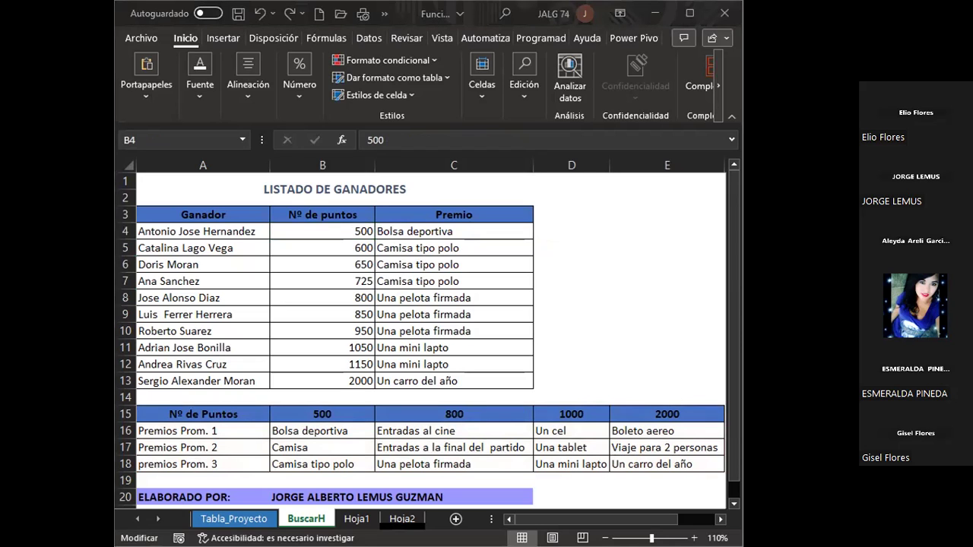
{"action": "key", "text": "F2"}
{"action": "key", "text": "F2"}
{"action": "key", "text": "Escape"}
{"action": "key", "text": "F2"}
{"action": "key", "text": "Escape"}
{"action": "double_click", "coordinate": [415, 228]}
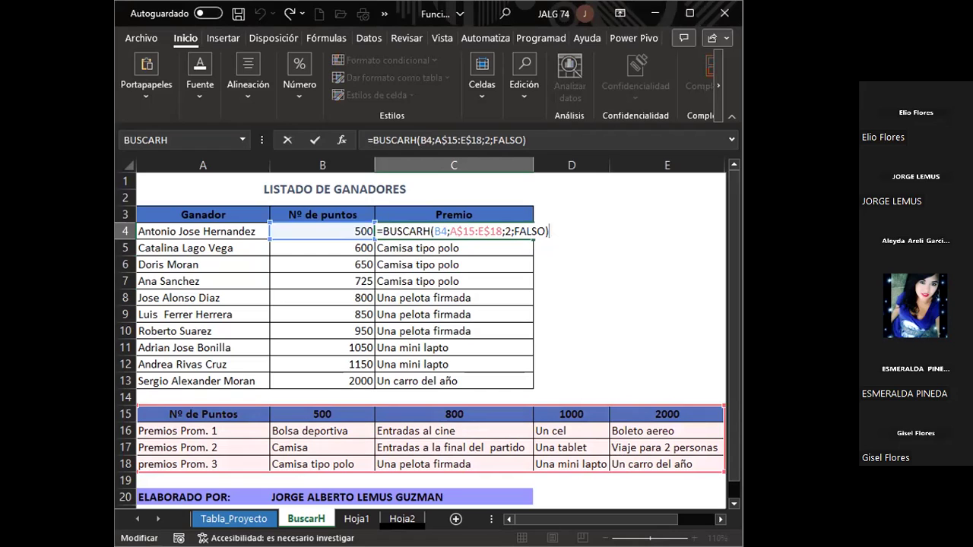
{"action": "key", "text": "ctrl+Return"}
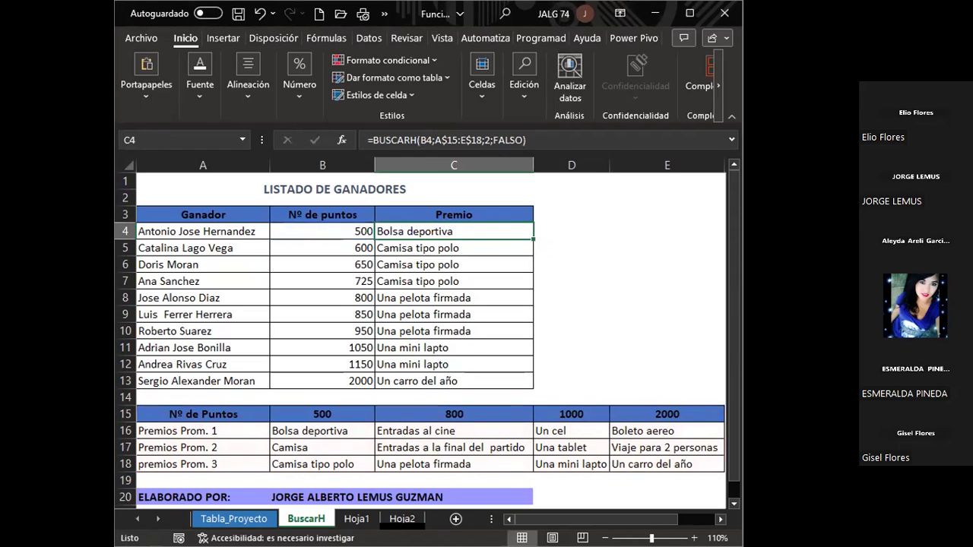
Test 1000 and then 1500 points in B4, checking C4's prize each time.
{"action": "left_click", "coordinate": [322, 231]}
{"action": "type", "text": "1000"}
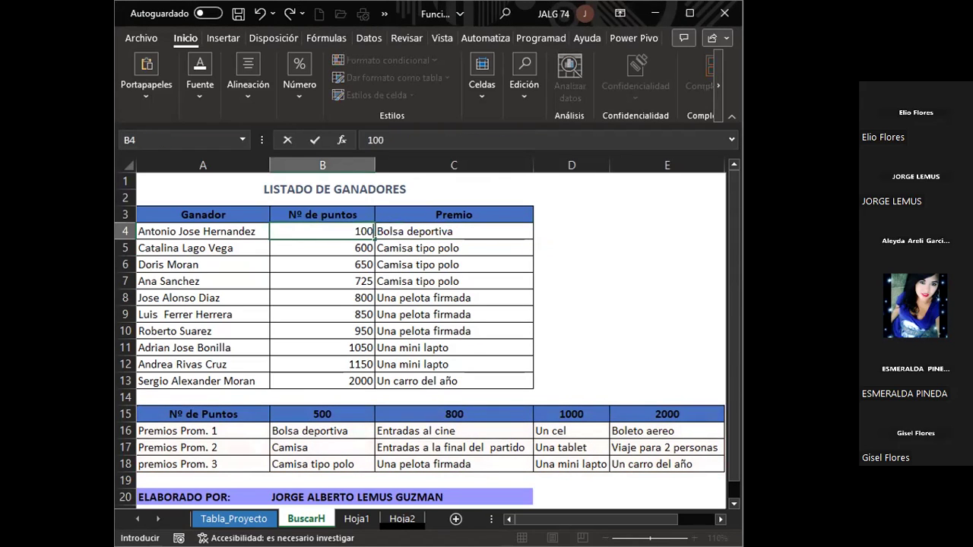
{"action": "key", "text": "ctrl+Return"}
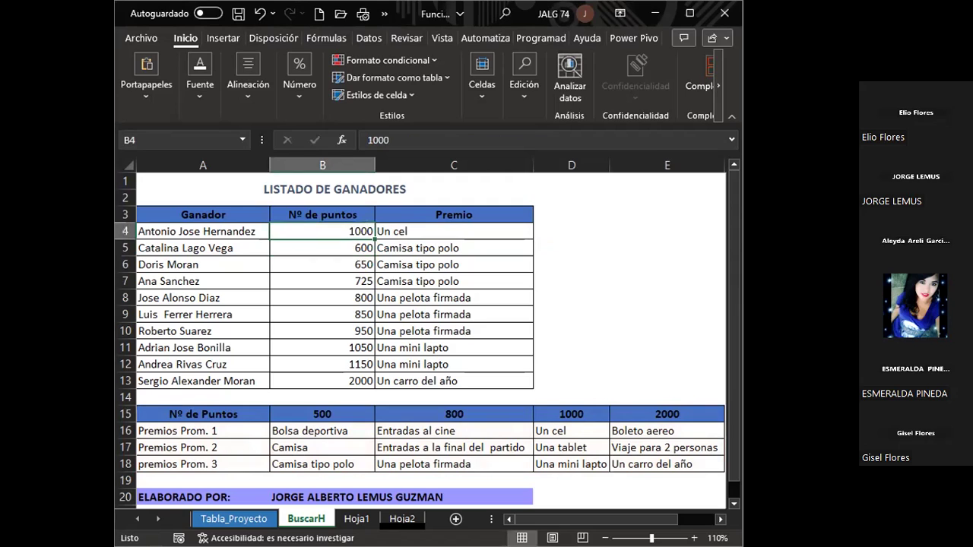
{"action": "key", "text": "F2"}
{"action": "key", "text": "Escape"}
{"action": "key", "text": "Right"}
{"action": "key", "text": "F2"}
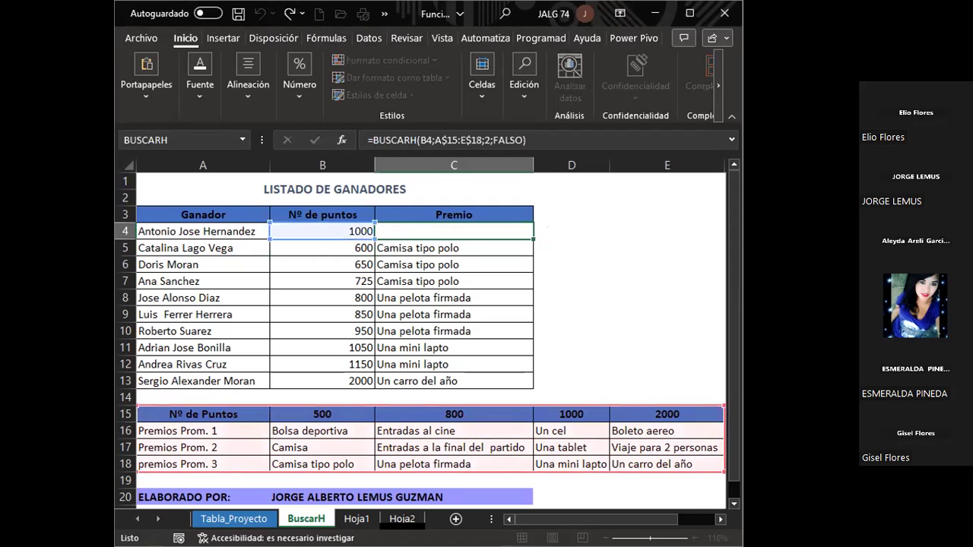
{"action": "key", "text": "Escape"}
{"action": "key", "text": "Left"}
{"action": "type", "text": "1500"}
{"action": "key", "text": "Return"}
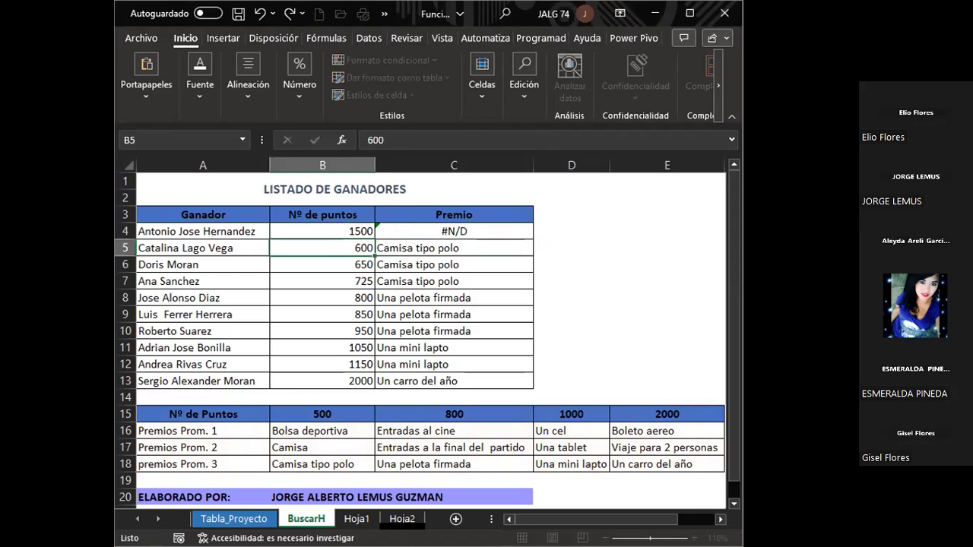
Set B4 to 2000 points and show C4's formula returning Boleto aereo.
{"action": "left_click", "coordinate": [323, 231]}
{"action": "type", "text": "2000"}
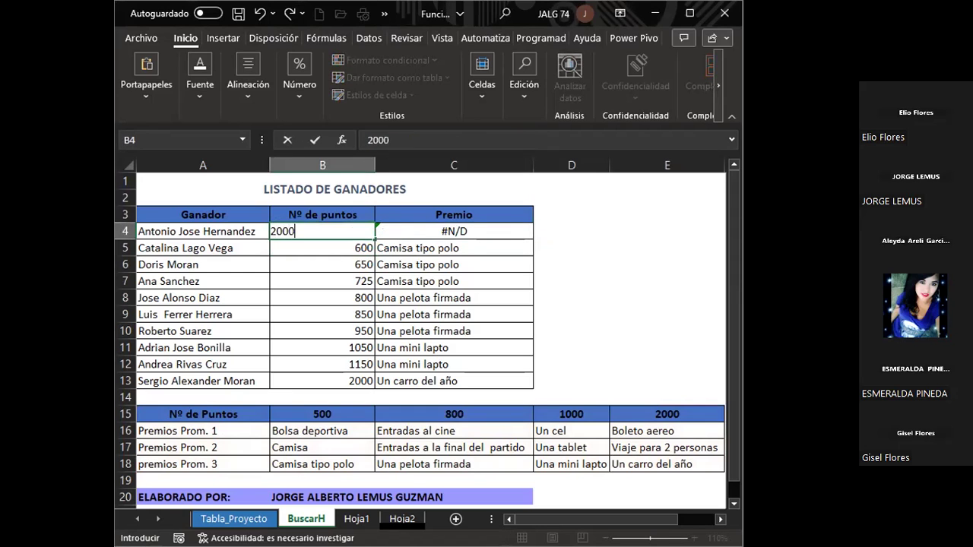
{"action": "key", "text": "Return"}
{"action": "left_click", "coordinate": [323, 232]}
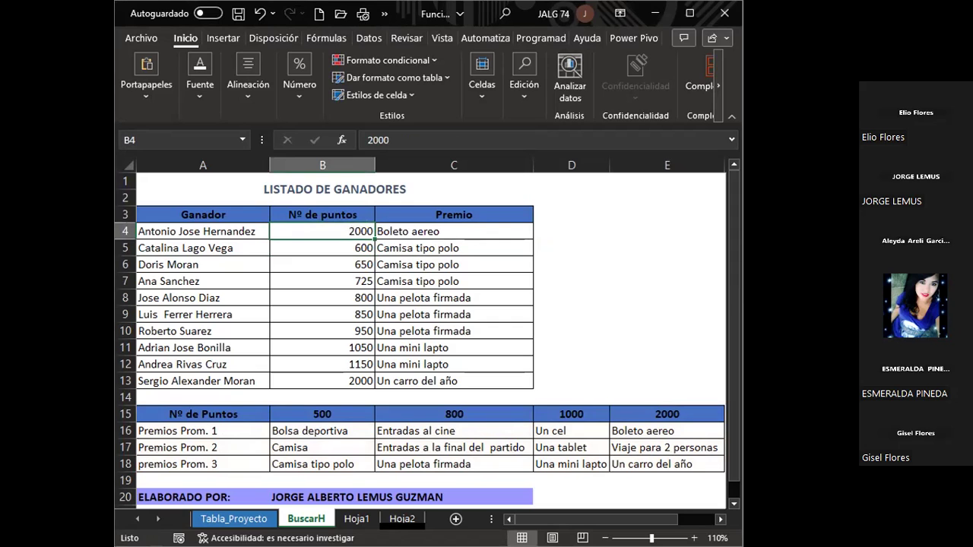
{"action": "key", "text": "Left"}
{"action": "key", "text": "Right"}
{"action": "key", "text": "Right"}
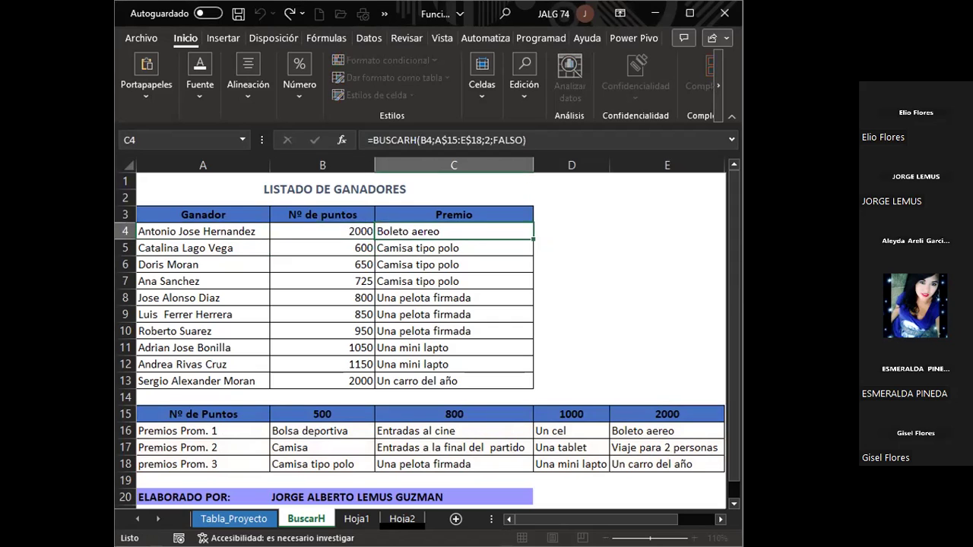
{"action": "key", "text": "F2"}
{"action": "key", "text": "Escape"}
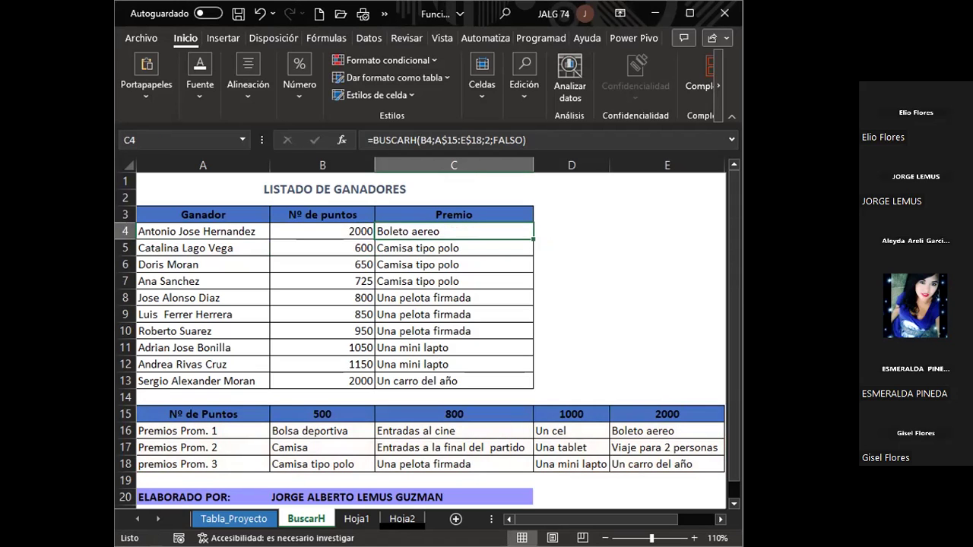
{"action": "key", "text": "F2"}
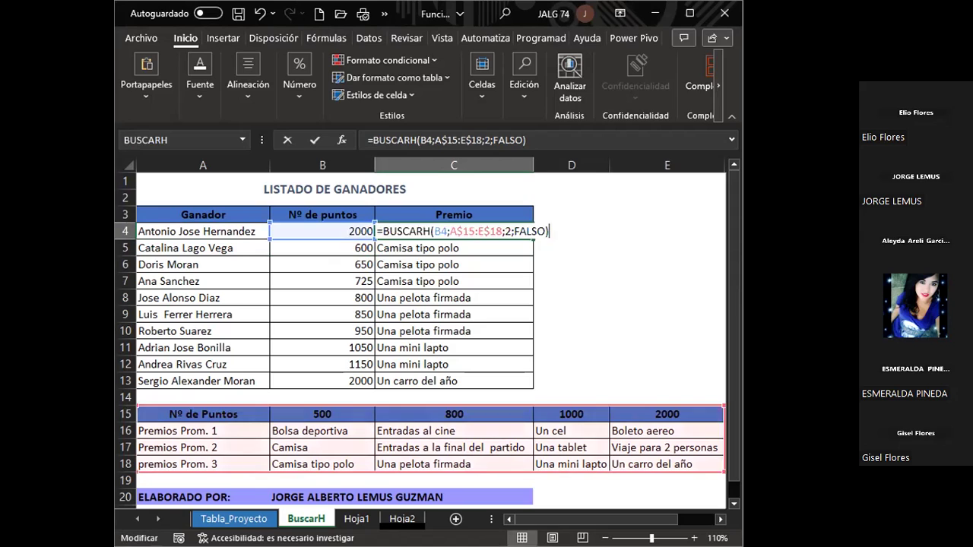
{"action": "key", "text": "Escape"}
{"action": "key", "text": "F2"}
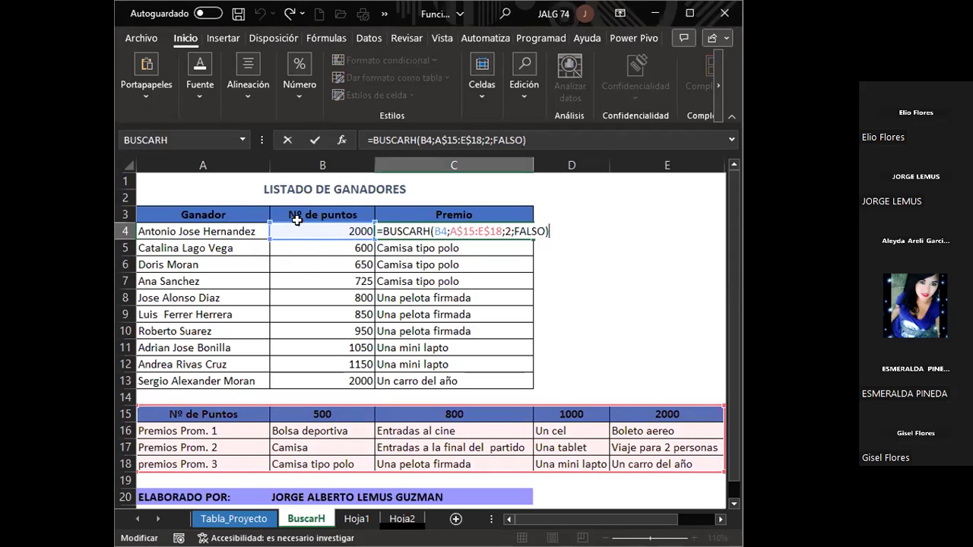
Enter 850 points in B5, correcting the earlier 70 and 750 entries.
{"action": "left_click", "coordinate": [326, 266]}
{"action": "left_click", "coordinate": [322, 248]}
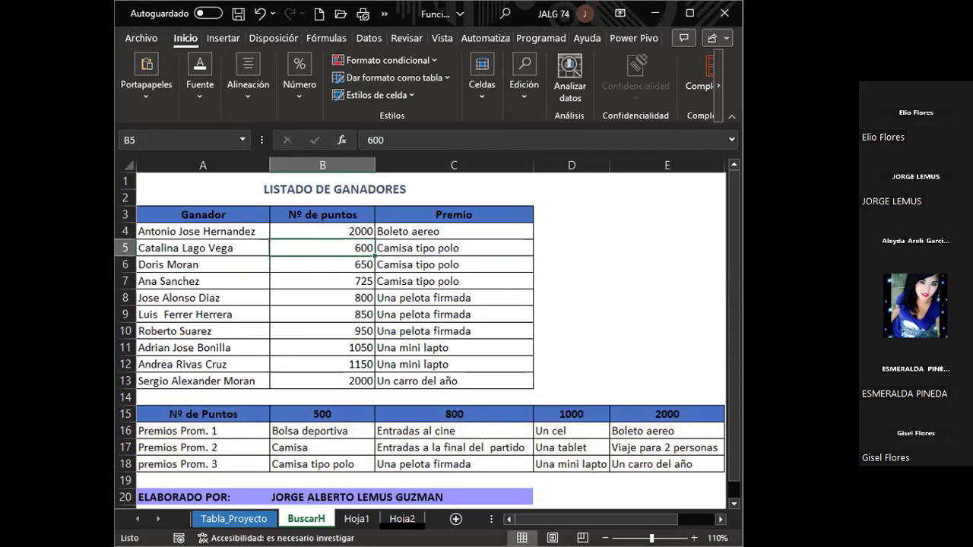
{"action": "type", "text": "70"}
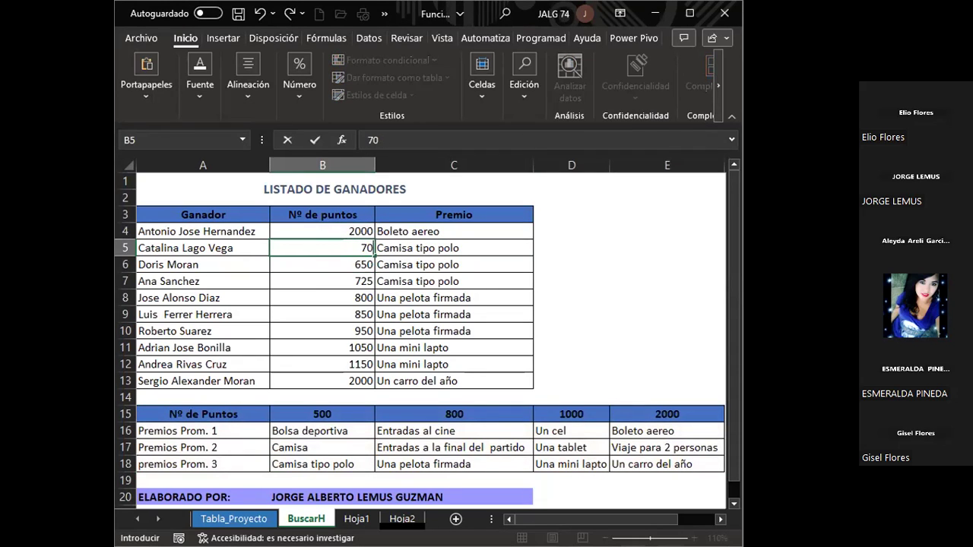
{"action": "key", "text": "Escape"}
{"action": "type", "text": "750"}
{"action": "key", "text": "Return"}
{"action": "key", "text": "Up"}
{"action": "type", "text": "80"}
{"action": "key", "text": "BackSpace"}
{"action": "type", "text": "50"}
{"action": "key", "text": "Return"}
Check C5's BUSCARH formula, which returns Una pelota firmada.
{"action": "key", "text": "Up"}
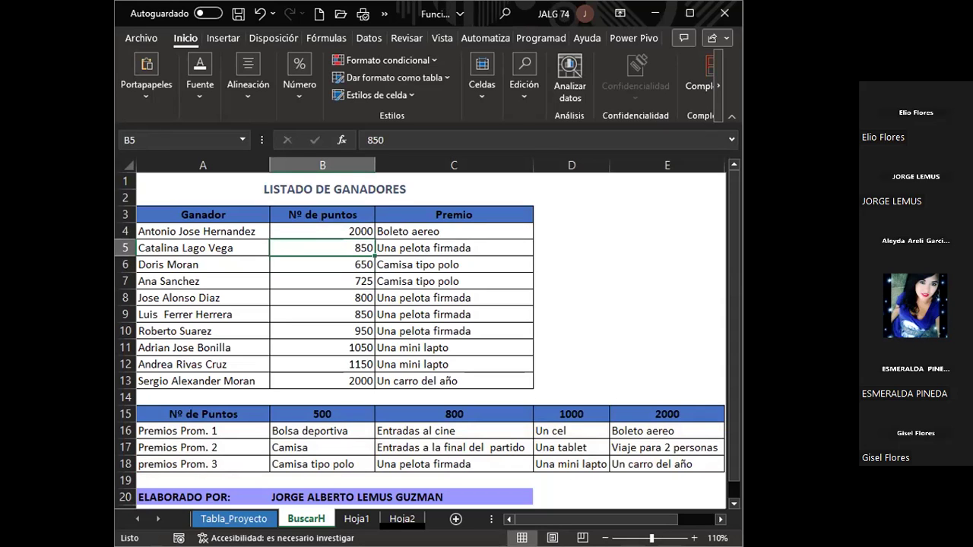
{"action": "key", "text": "Right"}
{"action": "key", "text": "F2"}
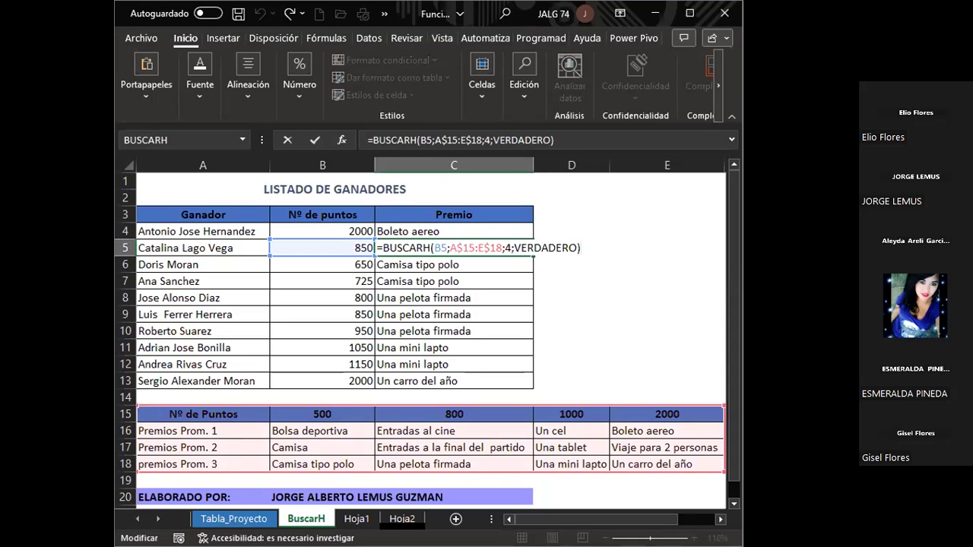
{"action": "key", "text": "Escape"}
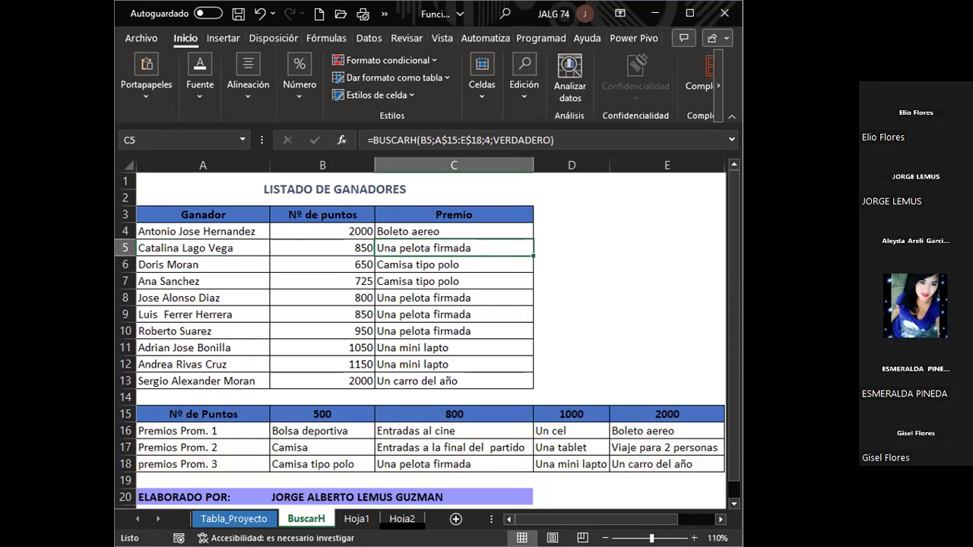
Step through the Premio formulas in column C from C4 down to C12.
{"action": "left_click", "coordinate": [389, 284]}
{"action": "left_click", "coordinate": [411, 331]}
{"action": "left_click", "coordinate": [409, 315]}
{"action": "left_click", "coordinate": [408, 281]}
{"action": "left_click", "coordinate": [407, 265]}
{"action": "left_click", "coordinate": [411, 248]}
{"action": "left_click", "coordinate": [403, 235]}
{"action": "left_click", "coordinate": [404, 285]}
{"action": "left_click", "coordinate": [401, 332]}
{"action": "left_click", "coordinate": [399, 364]}
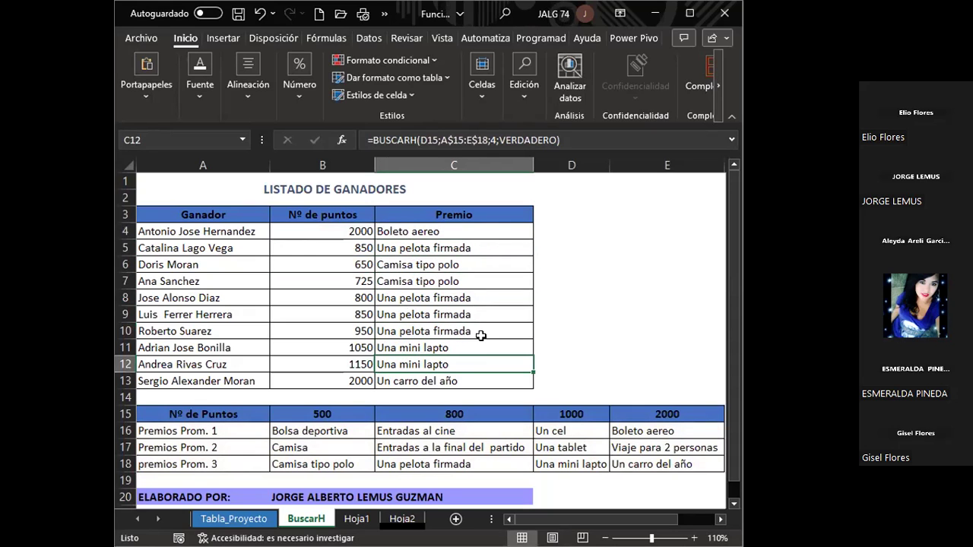
Inspect C12's BUSCARH formula twice, leaving it unchanged.
{"action": "key", "text": "F2"}
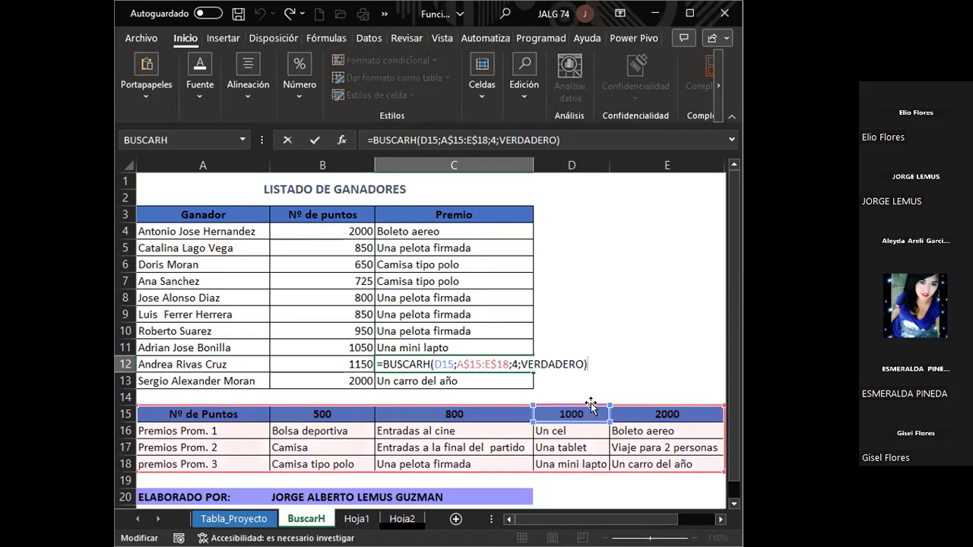
{"action": "key", "text": "ctrl+Return"}
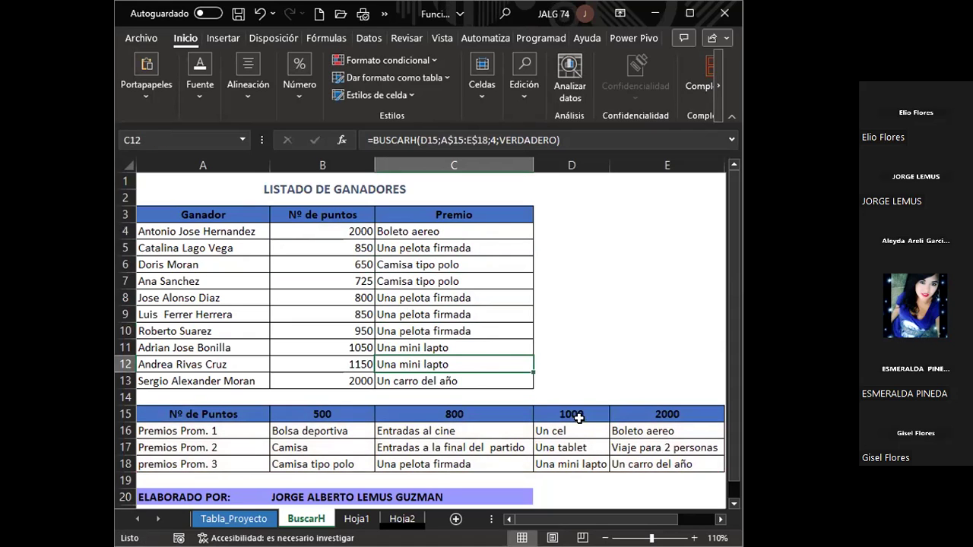
{"action": "key", "text": "F2"}
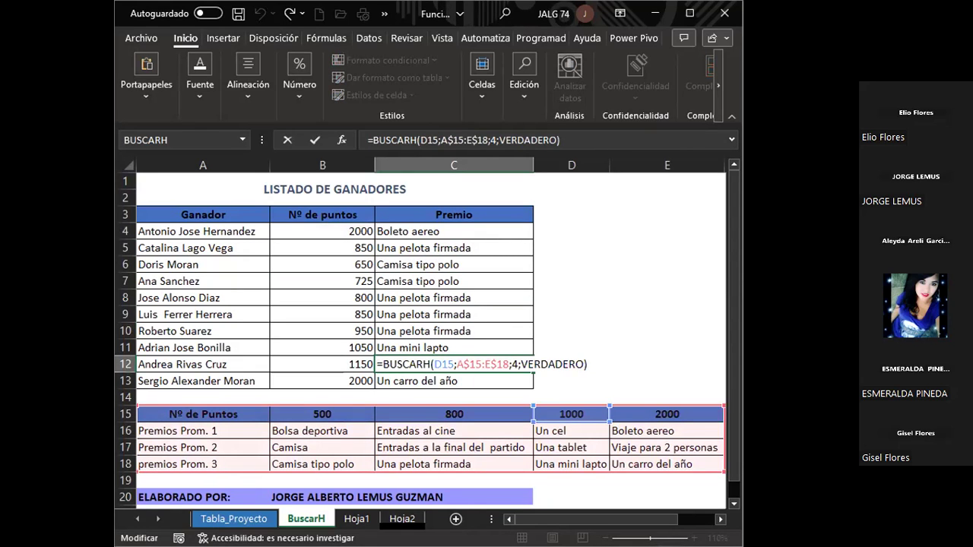
{"action": "key", "text": "ctrl+Return"}
Point C13's BUSCARH lookup value to header E15 so it returns Un carro del año.
{"action": "key", "text": "Down"}
{"action": "key", "text": "F2"}
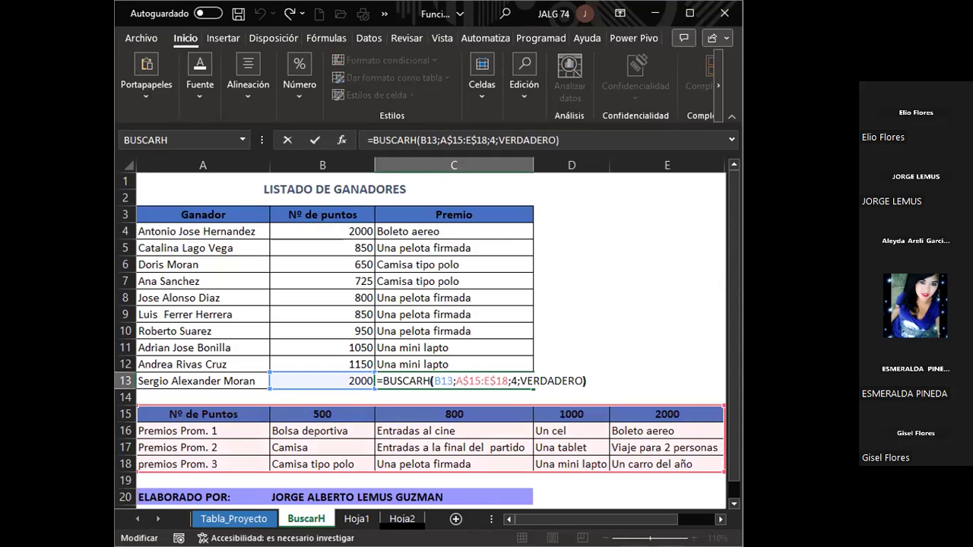
{"action": "key", "text": "Left"}
{"action": "left_click_drag", "start_coordinate": [349, 388], "coordinate": [671, 416]}
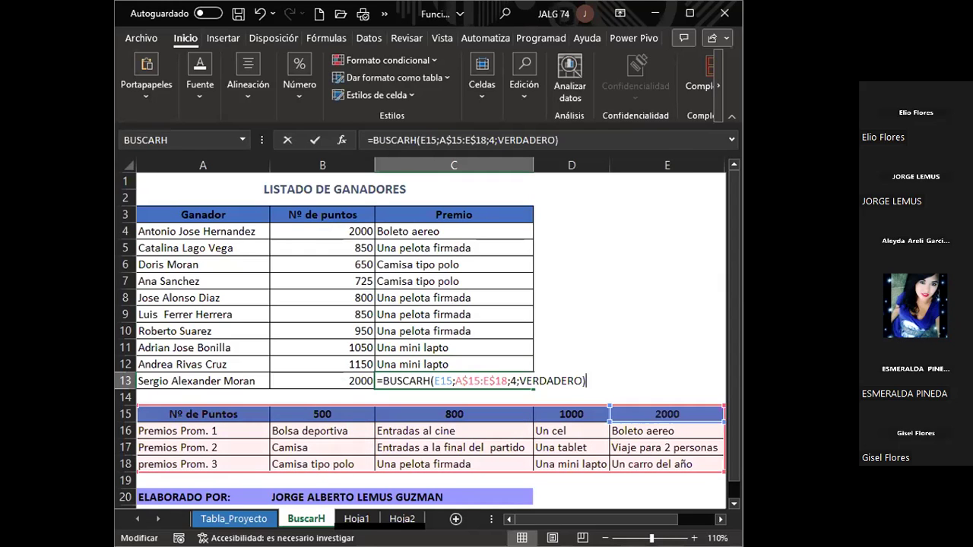
{"action": "key", "text": "Return"}
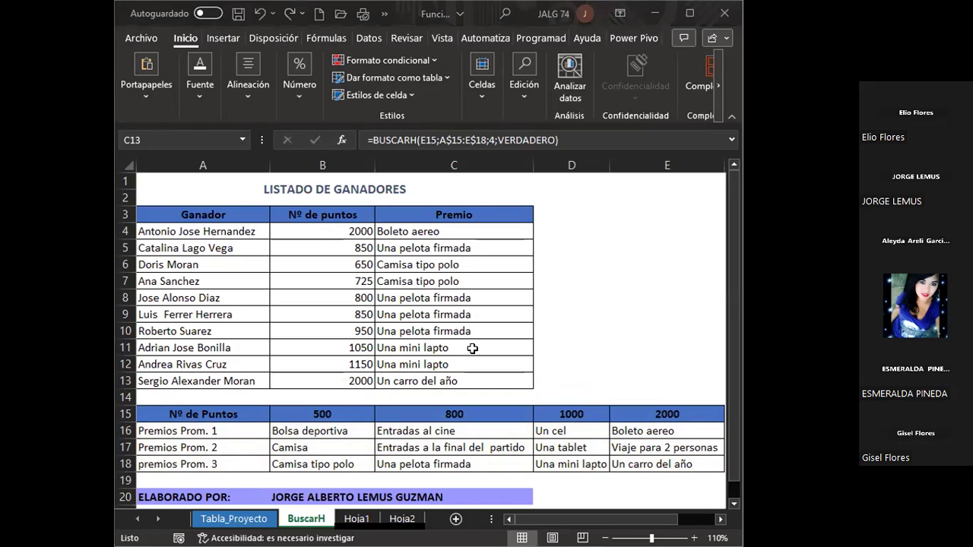
{"action": "left_click", "coordinate": [340, 381]}
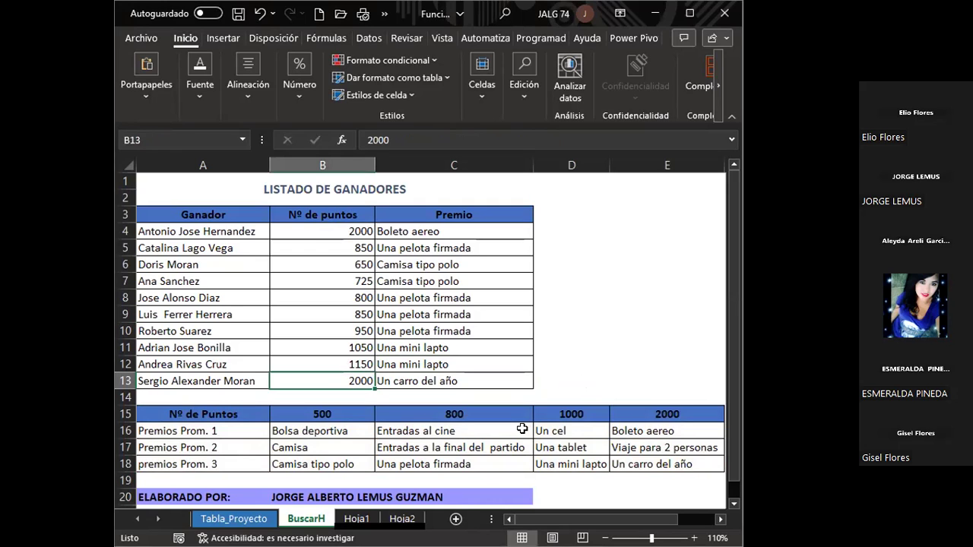
{"action": "key", "text": "Right"}
{"action": "key", "text": "F2"}
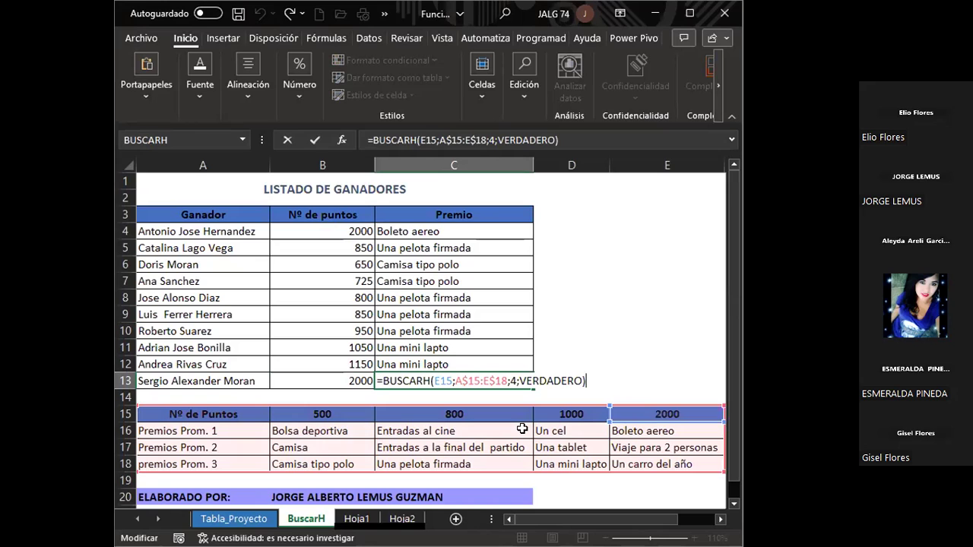
{"action": "key", "text": "shift+Tab"}
{"action": "key", "text": "F2"}
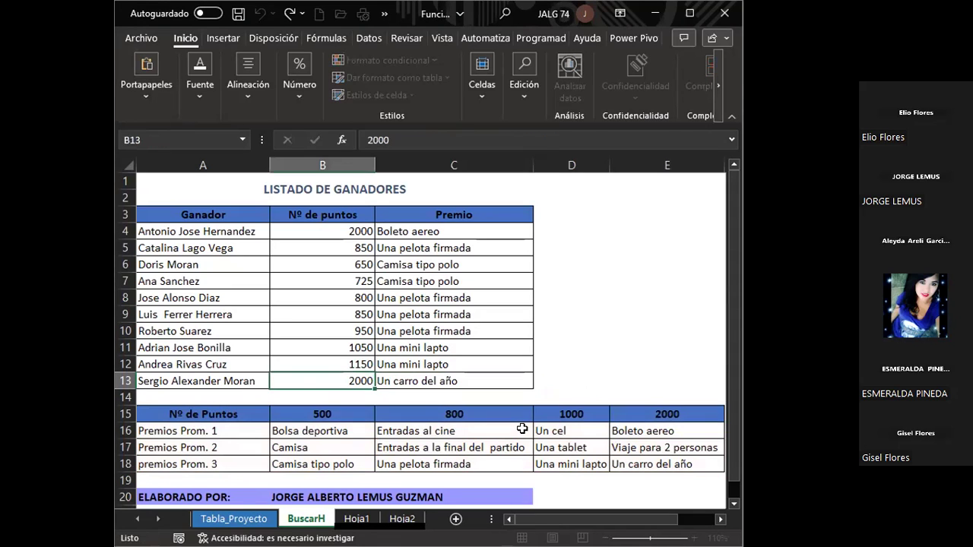
{"action": "key", "text": "Escape"}
{"action": "key", "text": "Up"}
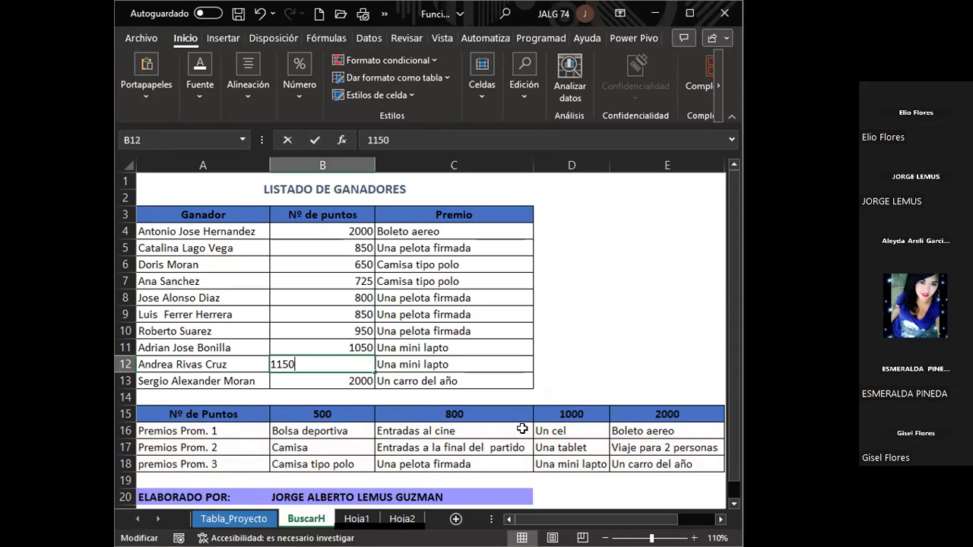
{"action": "key", "text": "Right"}
{"action": "key", "text": "F2"}
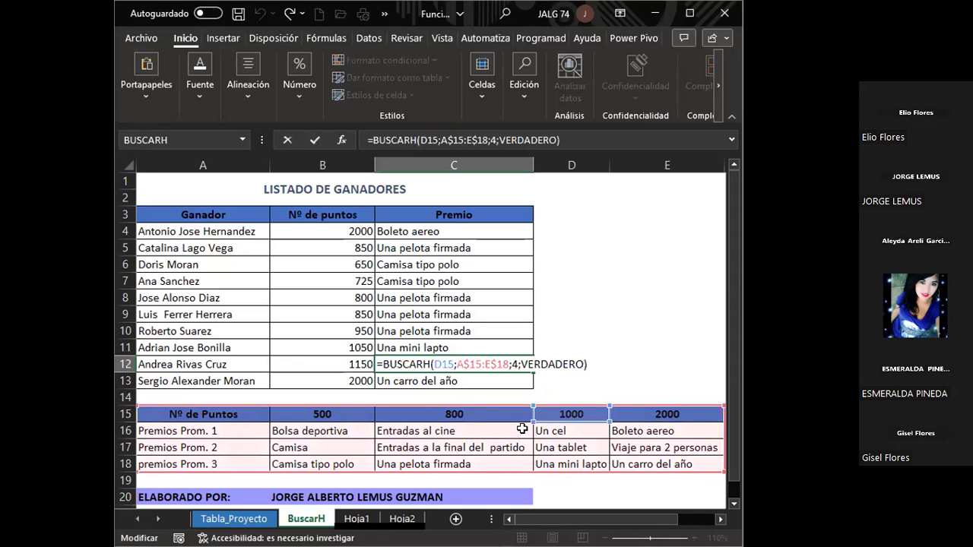
{"action": "key", "text": "Escape"}
{"action": "key", "text": "Left"}
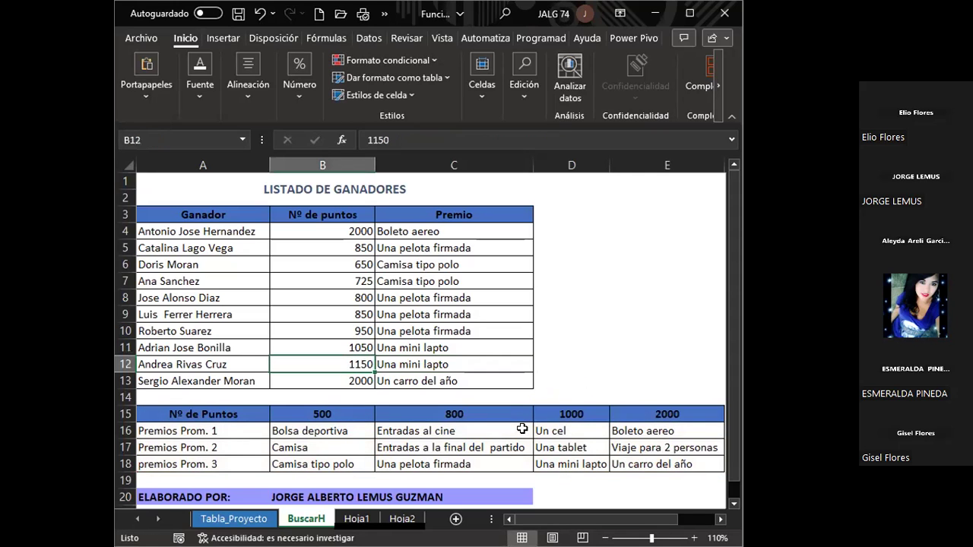
{"action": "type", "text": "850"}
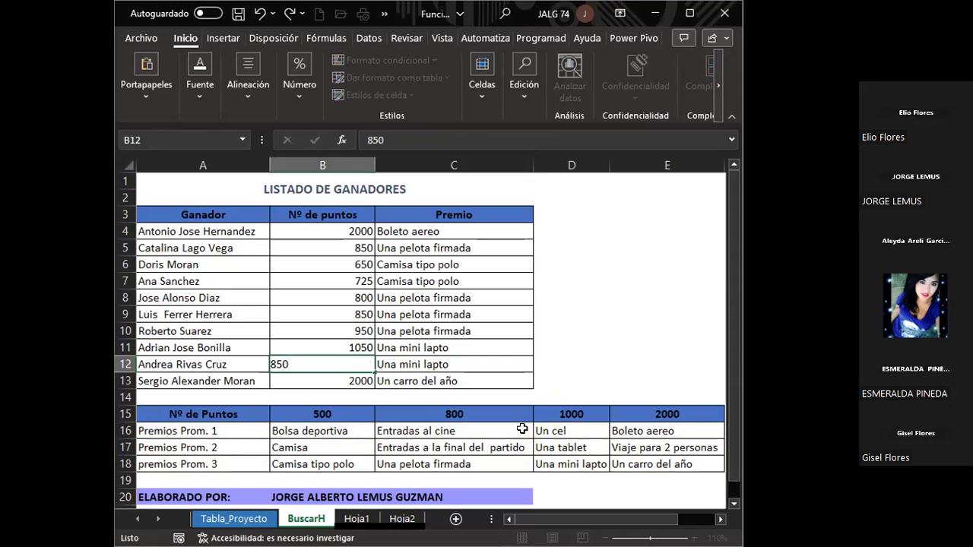
{"action": "key", "text": "Return"}
{"action": "key", "text": "Up"}
{"action": "key", "text": "Right"}
{"action": "key", "text": "F2"}
{"action": "key", "text": "Escape"}
{"action": "key", "text": "Left"}
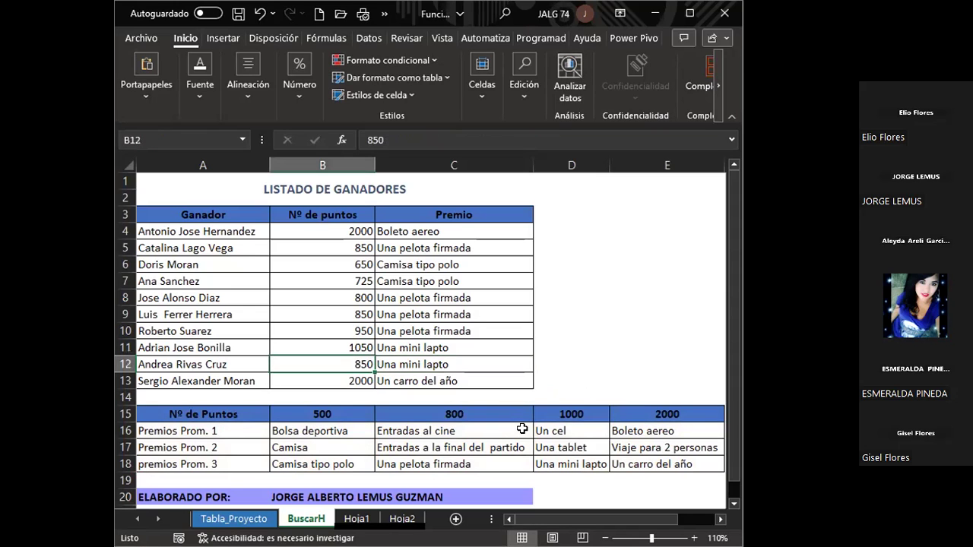
{"action": "key", "text": "ctrl+z"}
{"action": "key", "text": "Up"}
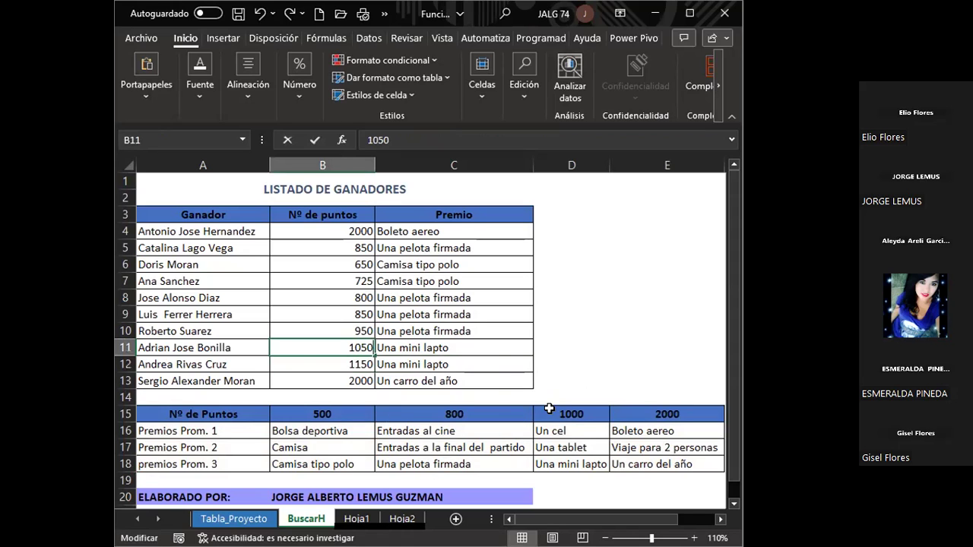
{"action": "type", "text": "500"}
{"action": "key", "text": "Return"}
{"action": "key", "text": "Up"}
{"action": "key", "text": "Right"}
{"action": "key", "text": "F2"}
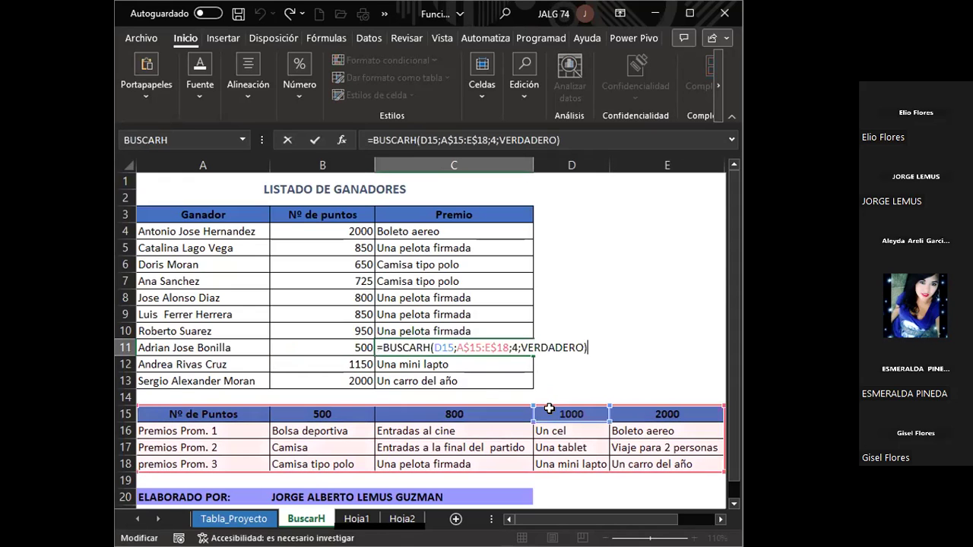
{"action": "key", "text": "Left"}
{"action": "key", "text": "Left"}
{"action": "key", "text": "Left"}
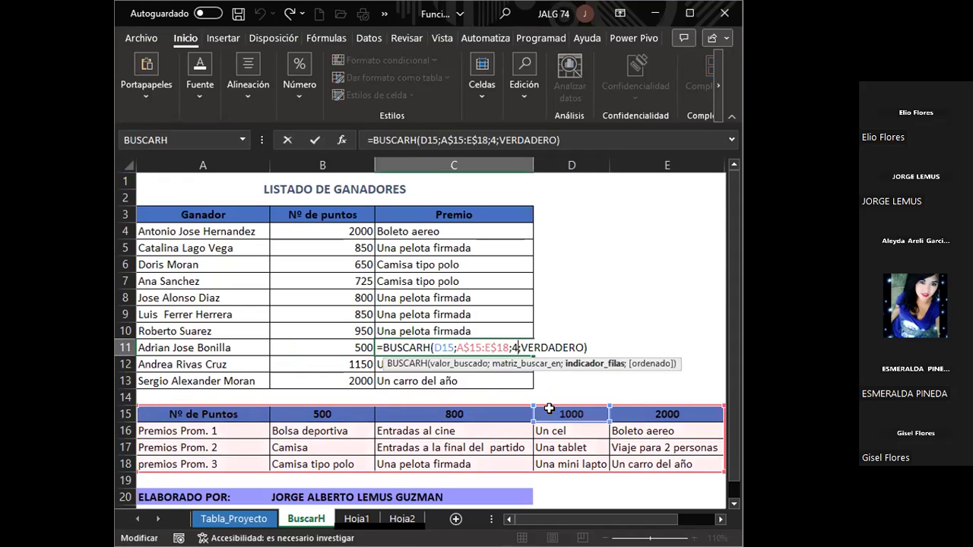
{"action": "key", "text": "Left"}
{"action": "key", "text": "Left"}
{"action": "key", "text": "Left"}
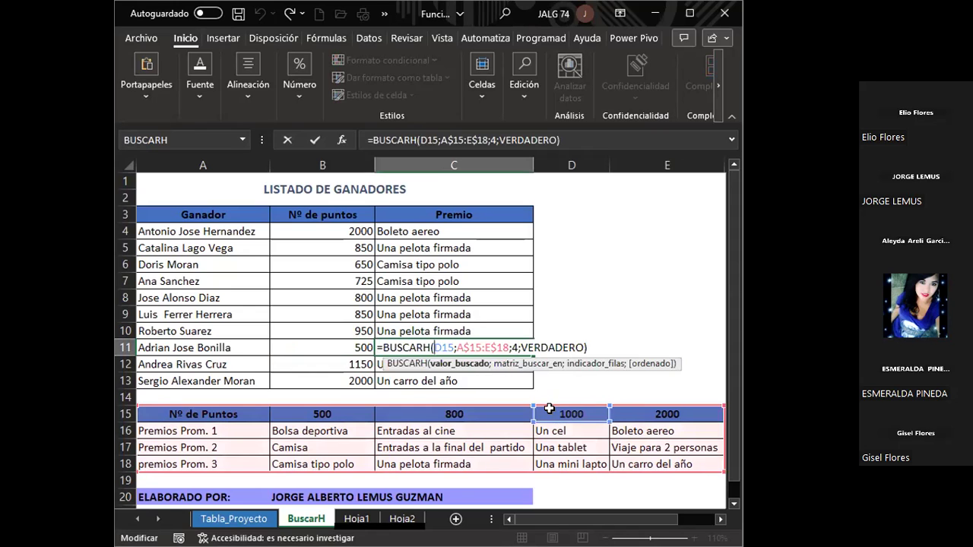
{"action": "key", "text": "shift+Tab"}
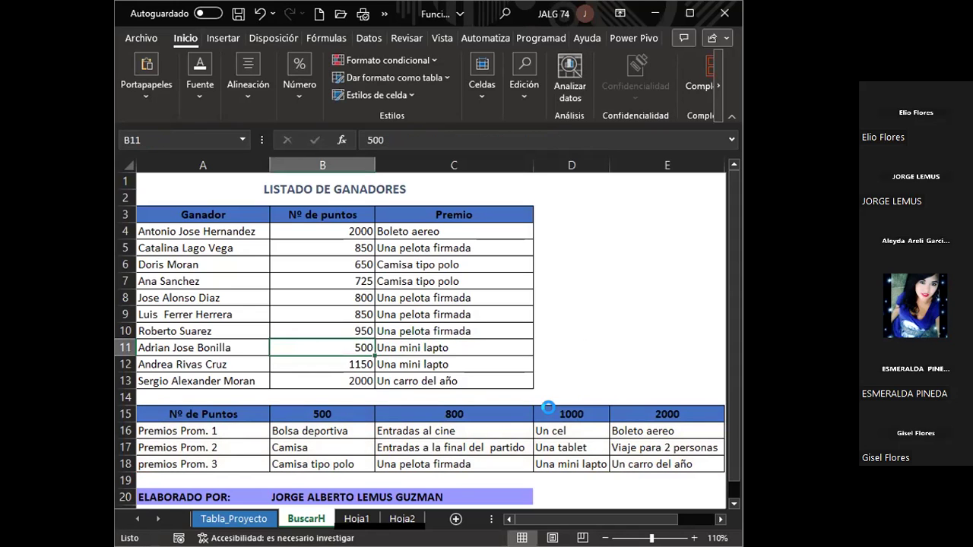
{"action": "key", "text": "Tab"}
{"action": "key", "text": "ctrl+z"}
Re-confirm C4's BUSCARH formula and fill it down through C13.
{"action": "left_click", "coordinate": [389, 232]}
{"action": "key", "text": "F2"}
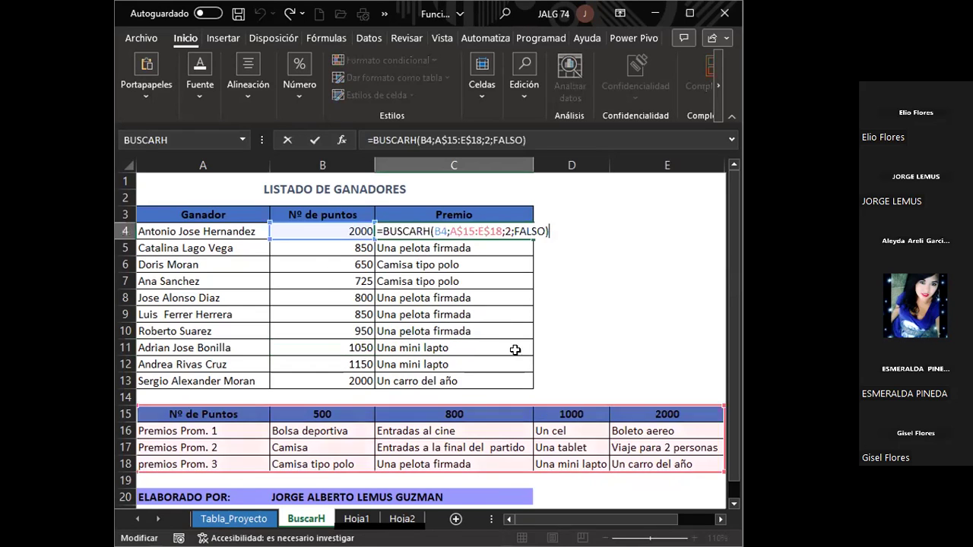
{"action": "key", "text": "ctrl+Return"}
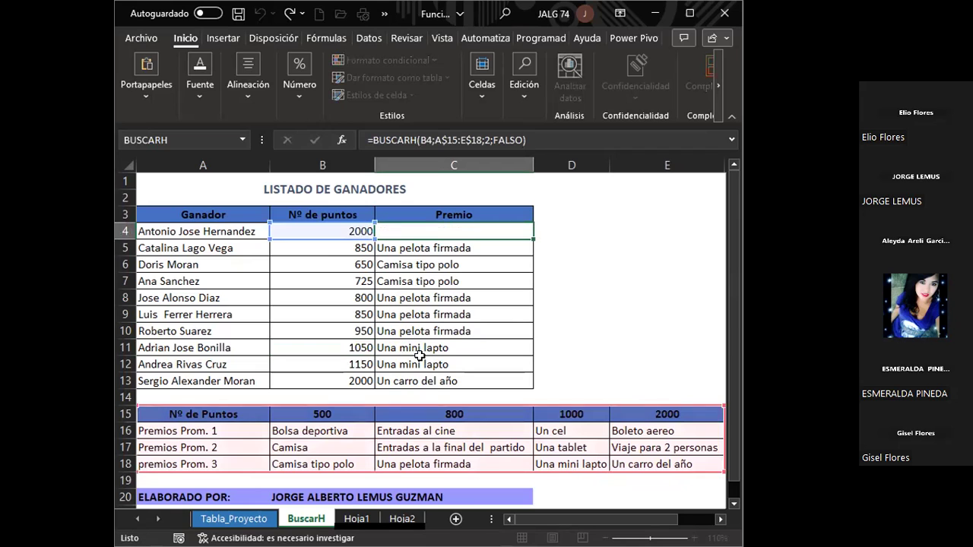
{"action": "left_click", "coordinate": [432, 247]}
{"action": "key", "text": "Up"}
{"action": "key", "text": "F2"}
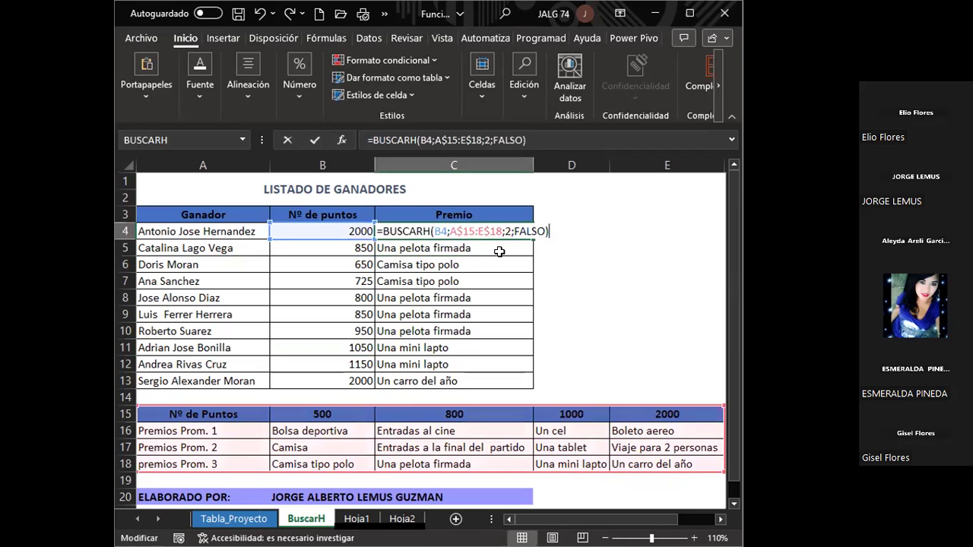
{"action": "key", "text": "ctrl+Return"}
{"action": "double_click", "coordinate": [533, 241]}
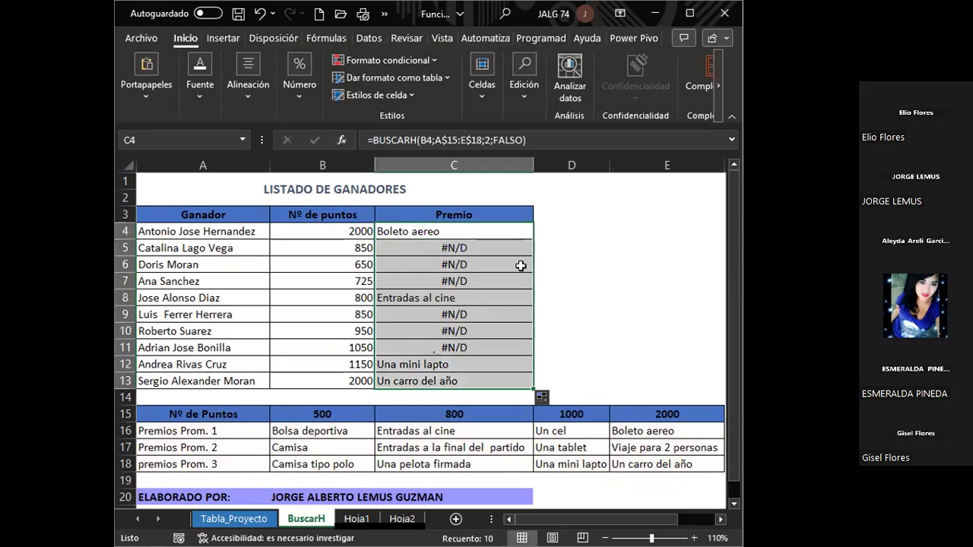
Inspect the copied formulas in C5 and C7 without changing them.
{"action": "double_click", "coordinate": [433, 248]}
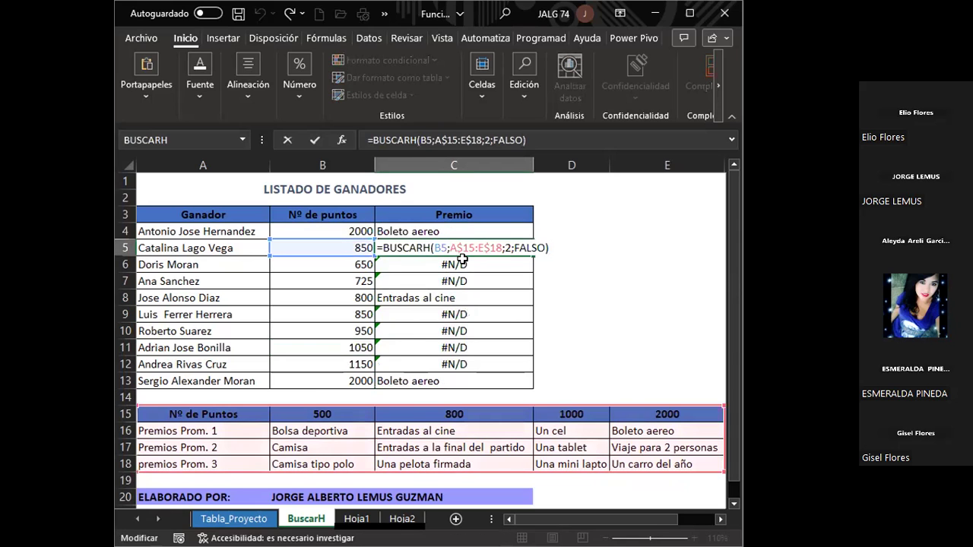
{"action": "key", "text": "ctrl+Return"}
{"action": "key", "text": "F2"}
{"action": "double_click", "coordinate": [442, 280]}
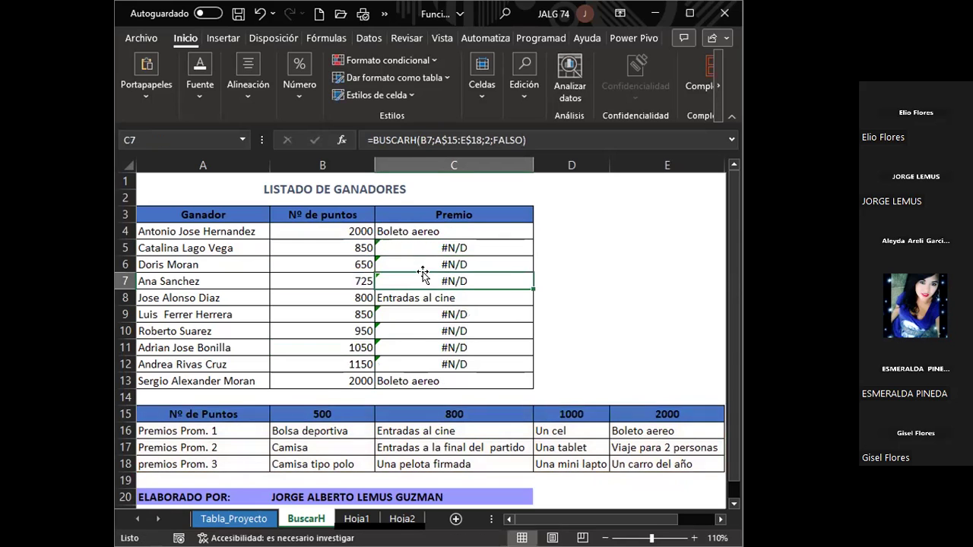
{"action": "key", "text": "Escape"}
{"action": "key", "text": "Up"}
{"action": "key", "text": "Up"}
{"action": "key", "text": "Up"}
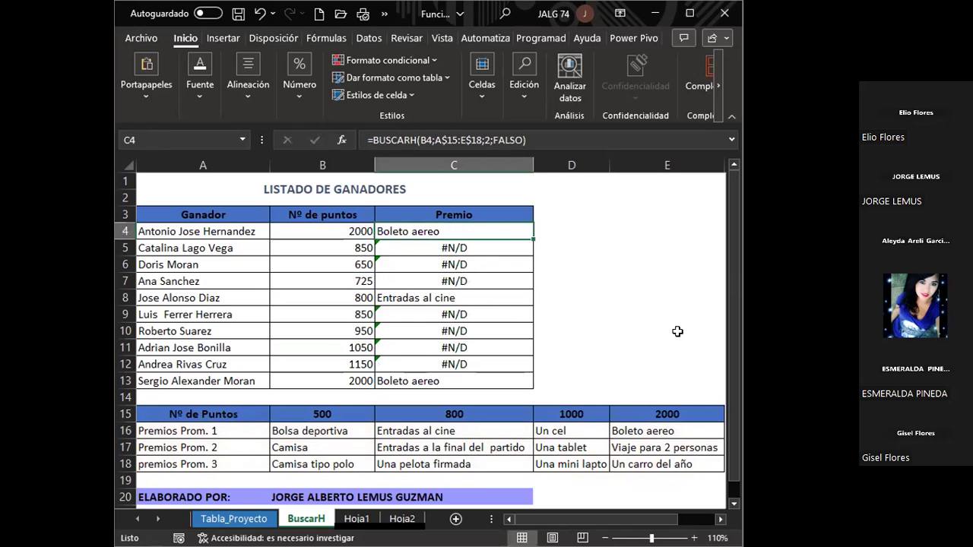
Replace FALSO in C4's last BUSCARH argument with 0 and copy it down to C13.
{"action": "key", "text": "F2"}
{"action": "key", "text": "Left"}
{"action": "key", "text": "BackSpace"}
{"action": "key", "text": "BackSpace"}
{"action": "key", "text": "BackSpace"}
{"action": "key", "text": "BackSpace"}
{"action": "key", "text": "BackSpace"}
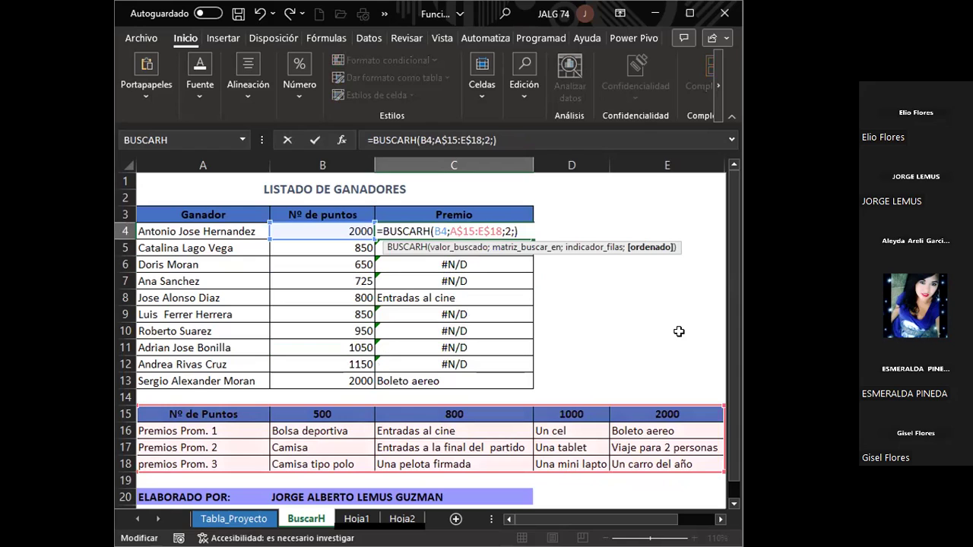
{"action": "type", "text": "0"}
{"action": "key", "text": "ctrl+Return"}
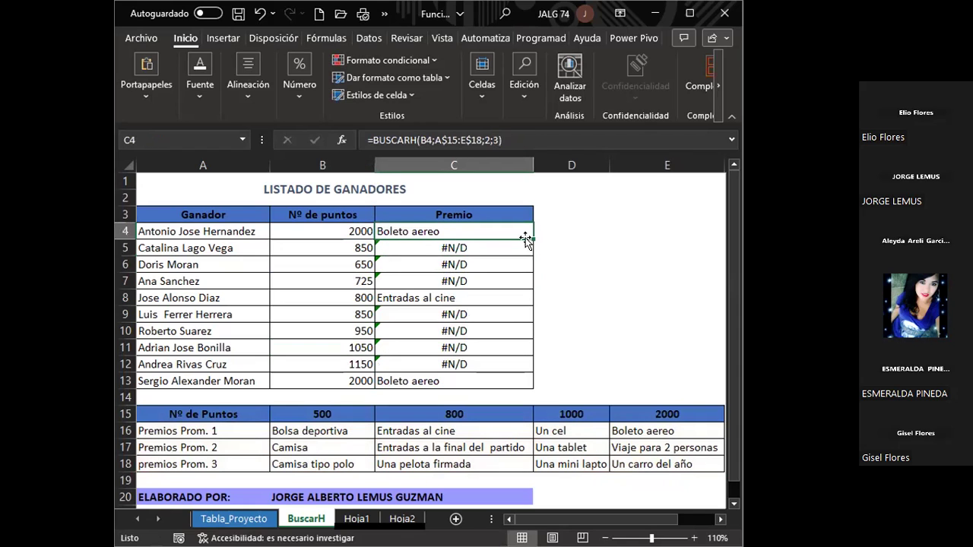
{"action": "double_click", "coordinate": [534, 241]}
Check the copied formulas in C7, C6 and C5, then open C5's BUSCARH argument breakdown.
{"action": "left_click", "coordinate": [462, 281]}
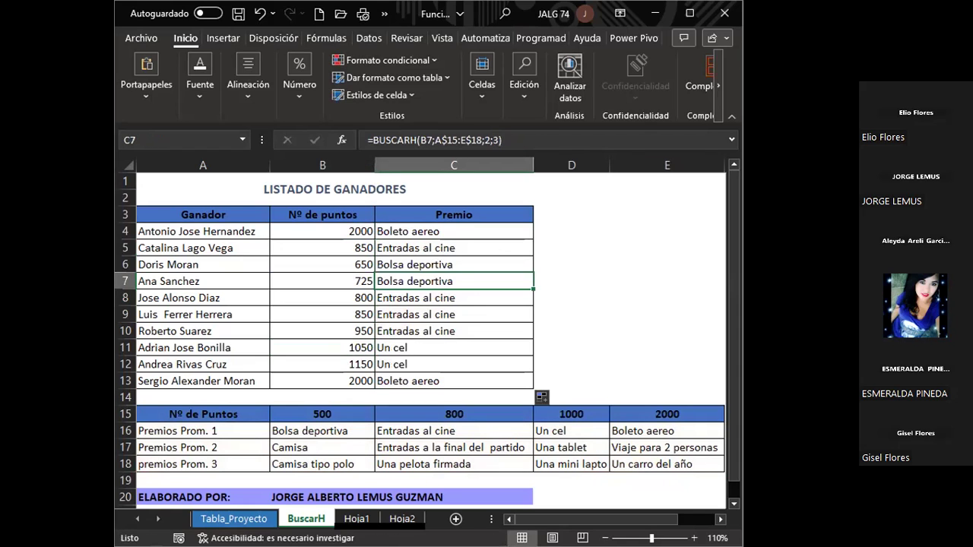
{"action": "double_click", "coordinate": [454, 264]}
{"action": "double_click", "coordinate": [454, 248]}
{"action": "key", "text": "Escape"}
{"action": "key", "text": "F2"}
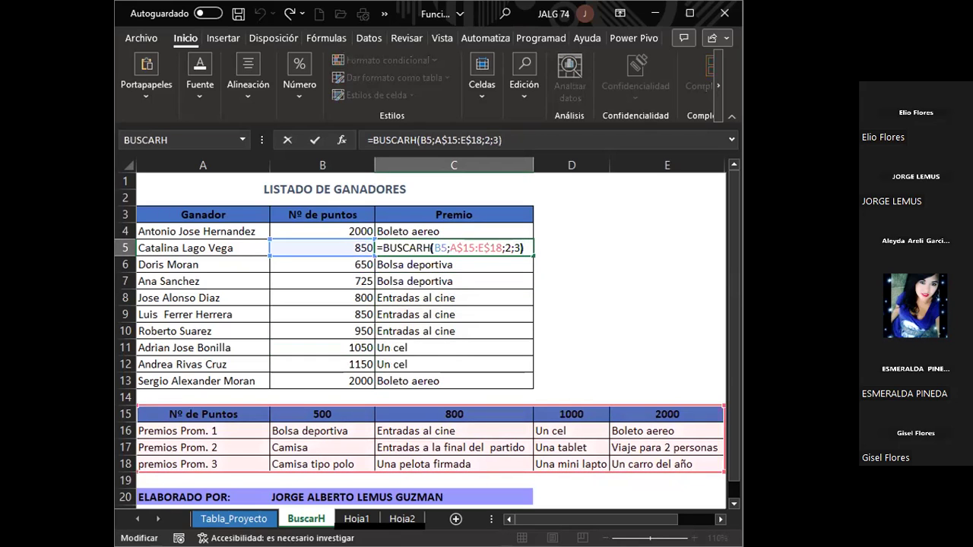
{"action": "key", "text": "Left"}
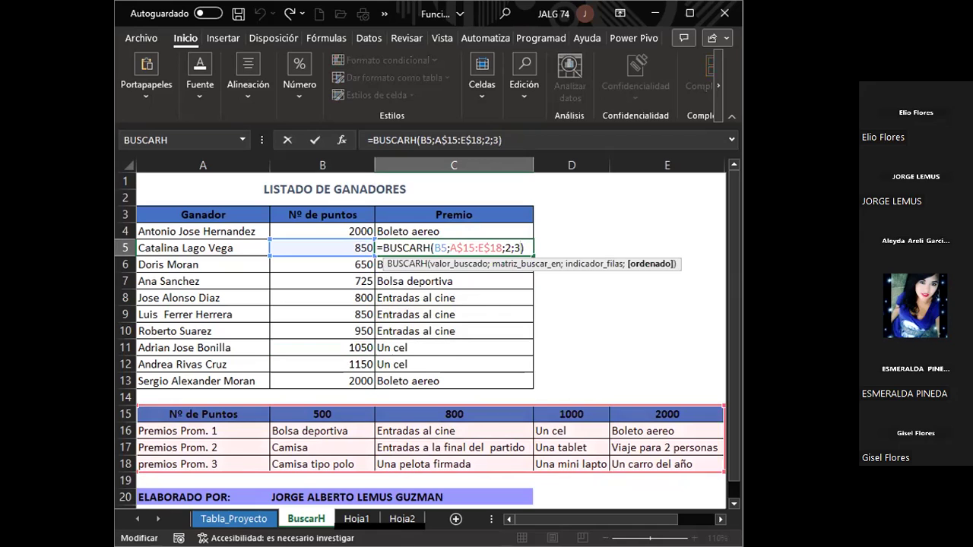
{"action": "left_click", "coordinate": [343, 143]}
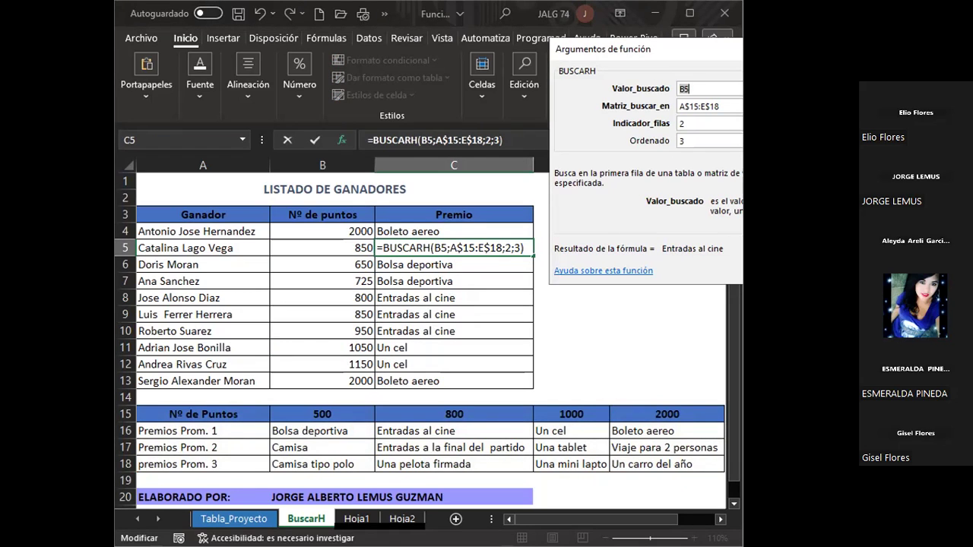
Set the Ordenado argument to 0 in C5's BUSCARH Function Arguments.
{"action": "left_click_drag", "start_coordinate": [608, 48], "coordinate": [425, 310]}
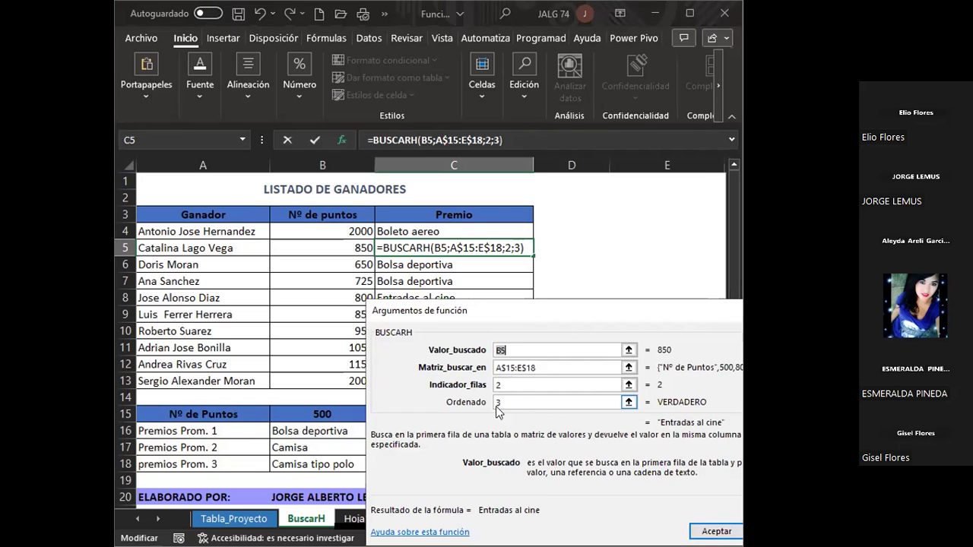
{"action": "left_click", "coordinate": [500, 403]}
{"action": "type", "text": "0"}
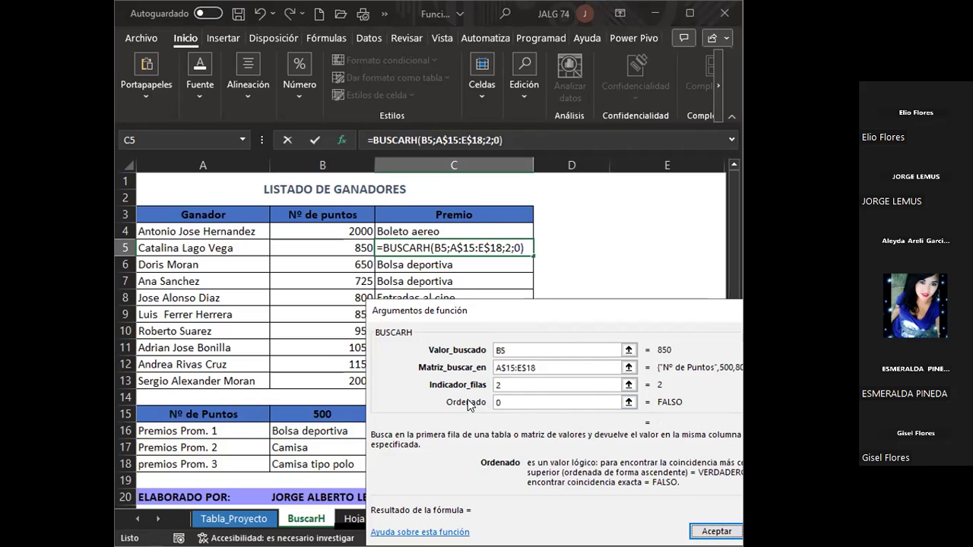
{"action": "key", "text": "Return"}
Change C5's last BUSCARH argument to 1 and copy it down to C13.
{"action": "double_click", "coordinate": [456, 251]}
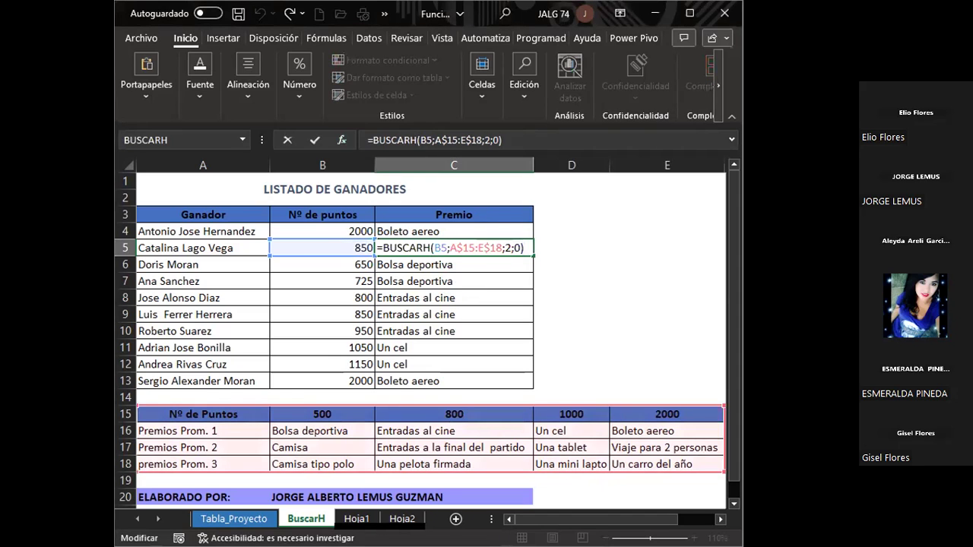
{"action": "key", "text": "Left"}
{"action": "key", "text": "BackSpace"}
{"action": "type", "text": "1"}
{"action": "key", "text": "ctrl+Return"}
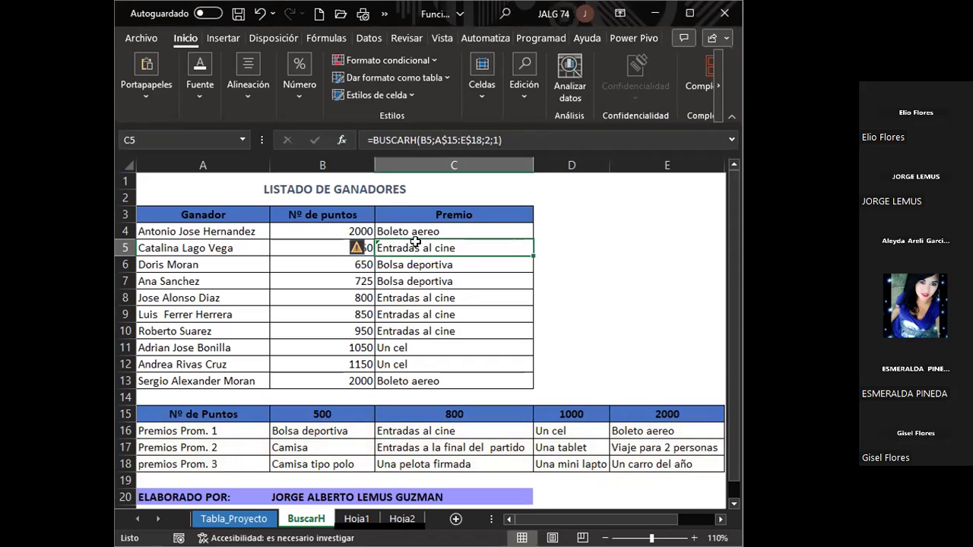
{"action": "double_click", "coordinate": [531, 259]}
Check the copied Premio formulas in C8, C10, C12, C13 and C9.
{"action": "double_click", "coordinate": [470, 295]}
{"action": "double_click", "coordinate": [470, 327]}
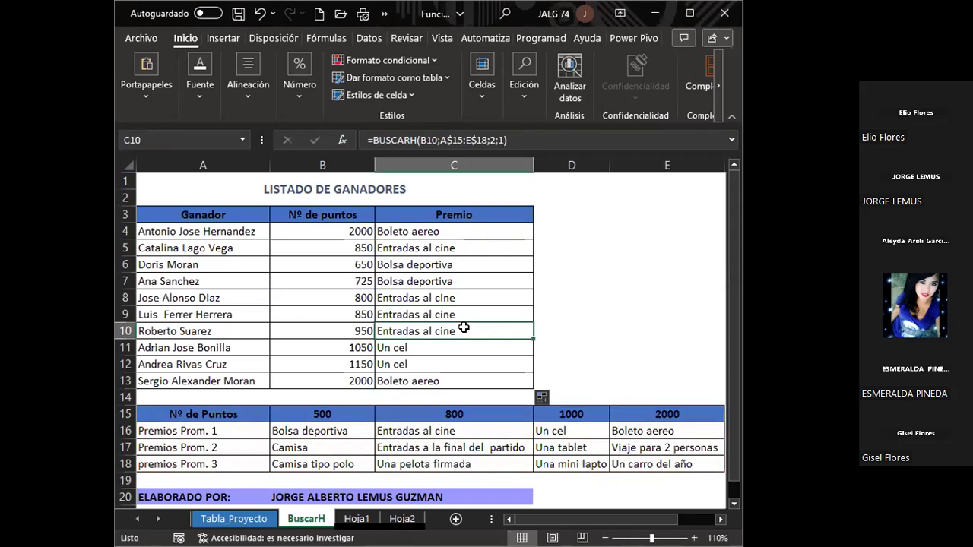
{"action": "double_click", "coordinate": [456, 365]}
{"action": "double_click", "coordinate": [443, 380]}
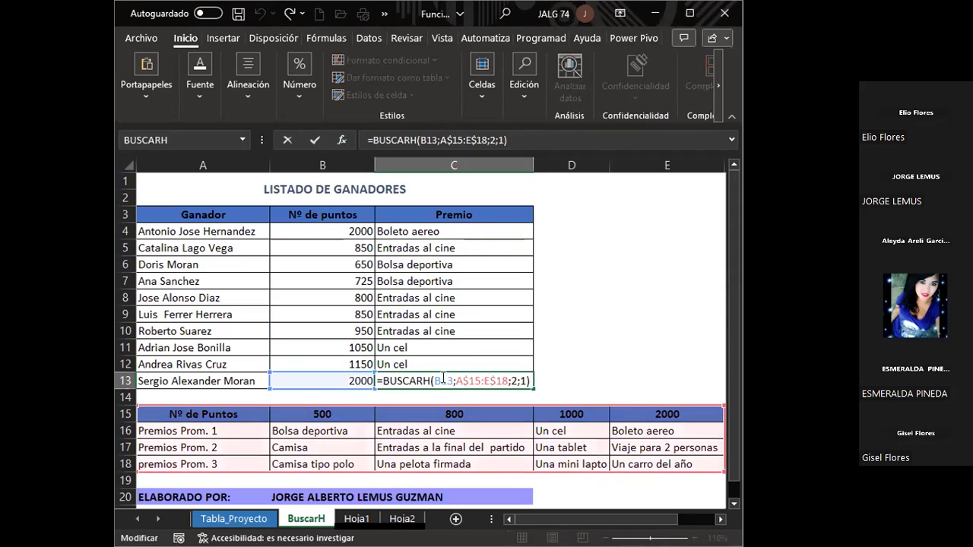
{"action": "double_click", "coordinate": [437, 314]}
{"action": "left_click", "coordinate": [335, 264]}
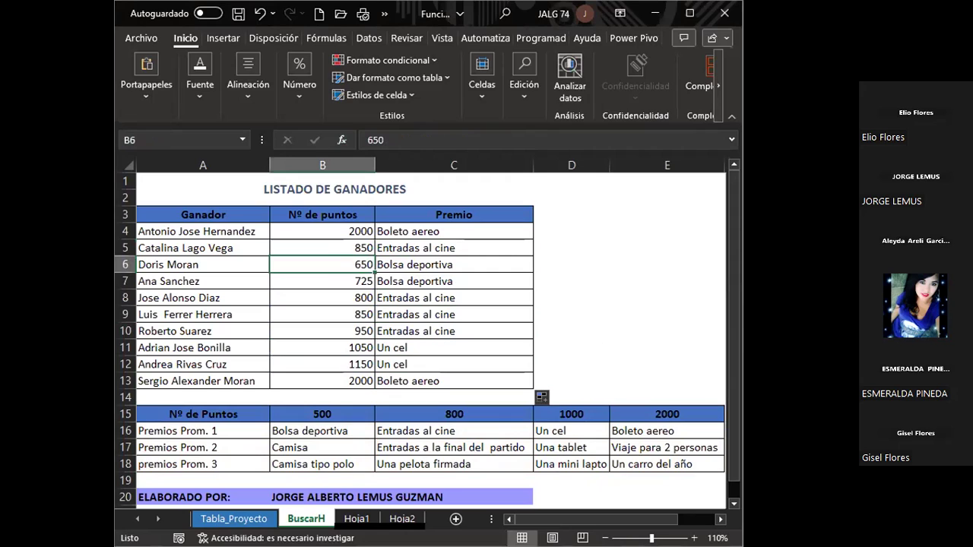
Enter 1000 points in B6, then undo it back to 650.
{"action": "type", "text": "1000"}
{"action": "key", "text": "Return"}
{"action": "left_click", "coordinate": [323, 265]}
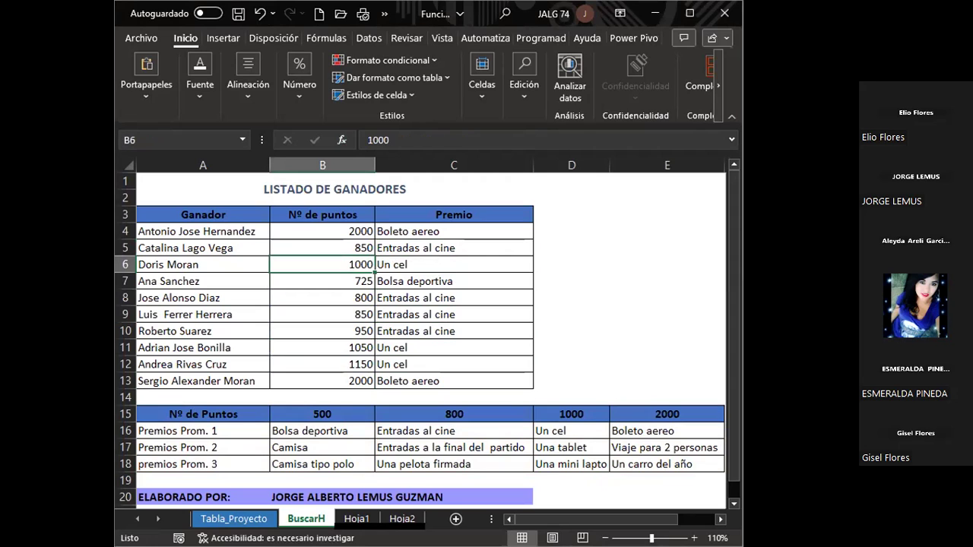
{"action": "key", "text": "ctrl+z"}
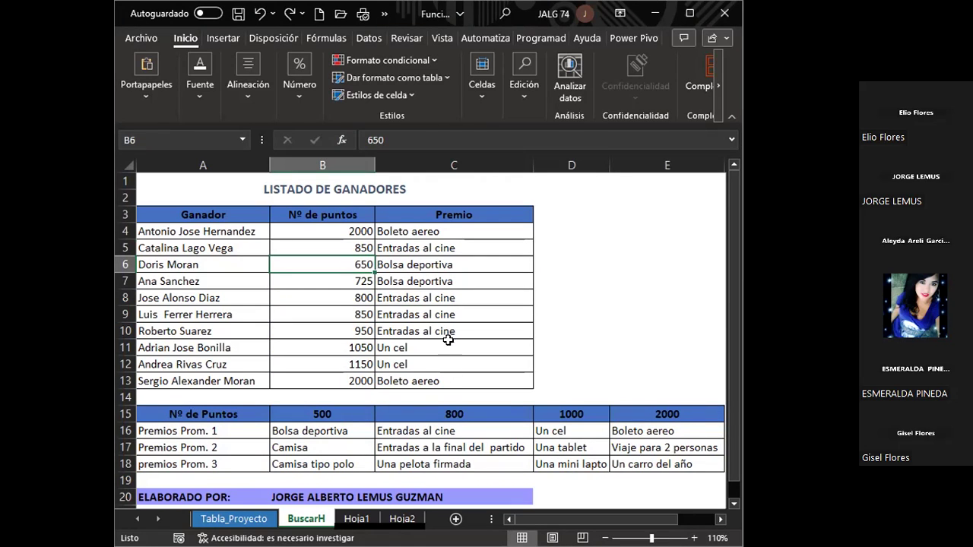
Look at C8's formula, then set B7's points to 1500 and then 1800.
{"action": "left_click", "coordinate": [442, 295]}
{"action": "double_click", "coordinate": [442, 293]}
{"action": "left_click", "coordinate": [327, 282]}
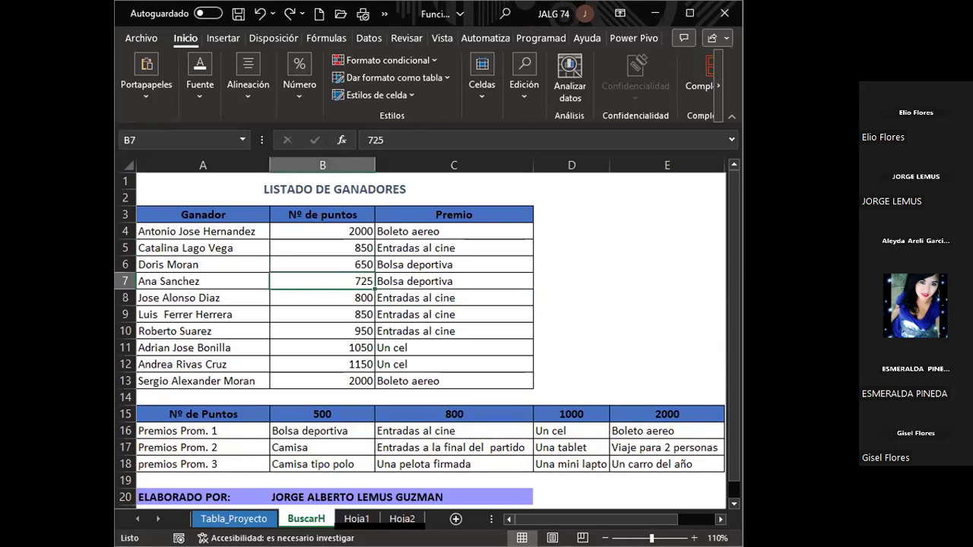
{"action": "type", "text": "1500"}
{"action": "key", "text": "ctrl+Return"}
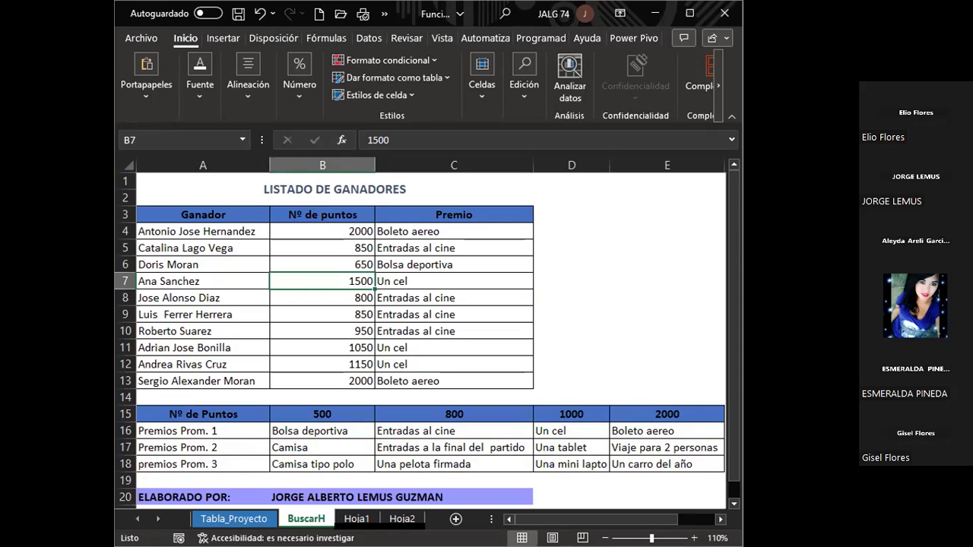
{"action": "type", "text": "1800"}
{"action": "key", "text": "ctrl+Return"}
Review C7's BUSCARH formula references for the 1800 points.
{"action": "key", "text": "Right"}
{"action": "key", "text": "F2"}
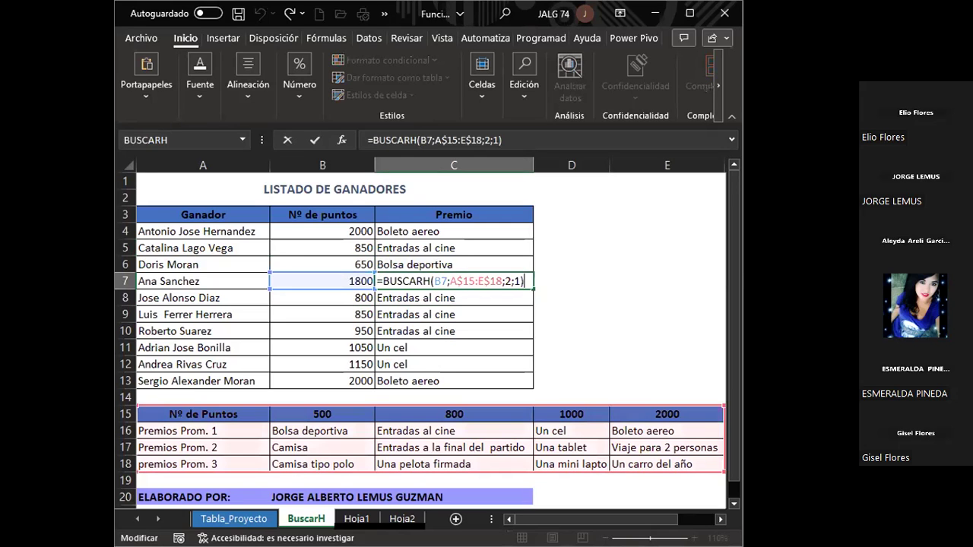
{"action": "key", "text": "Escape"}
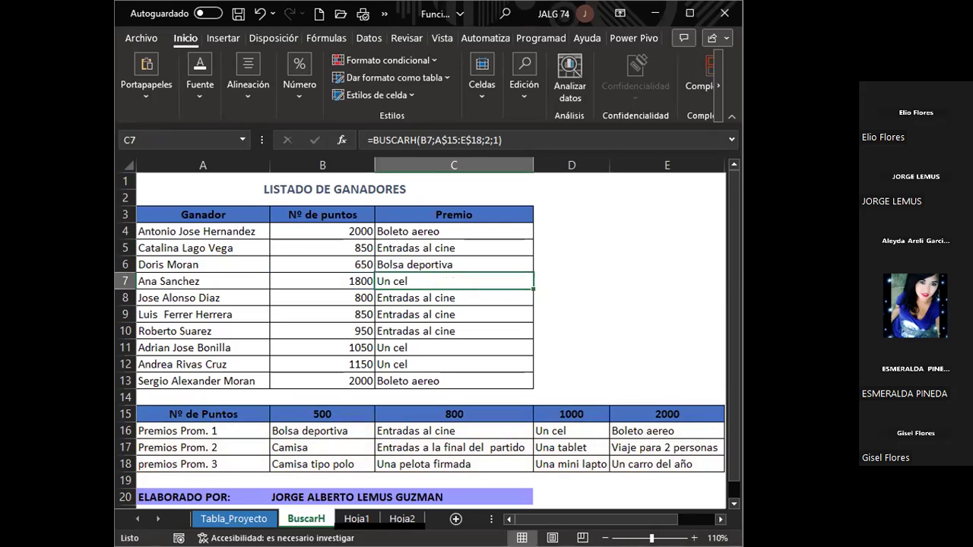
{"action": "key", "text": "F2"}
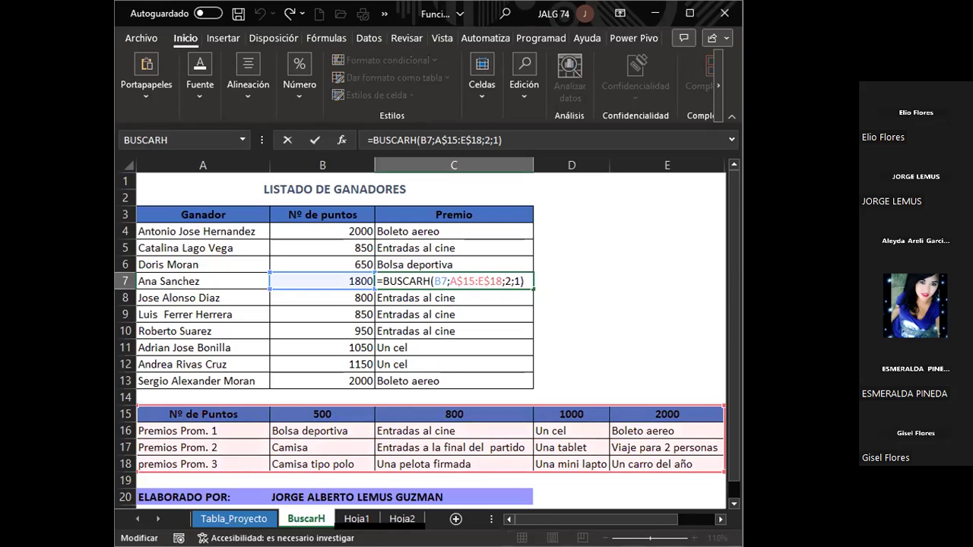
{"action": "key", "text": "Escape"}
Move between B7, C7 and D7, leaving B7 at 1800 points.
{"action": "left_click", "coordinate": [322, 281]}
{"action": "left_click", "coordinate": [454, 282]}
{"action": "left_click", "coordinate": [323, 281]}
{"action": "left_click", "coordinate": [454, 281]}
{"action": "left_click", "coordinate": [572, 281]}
{"action": "left_click", "coordinate": [323, 281]}
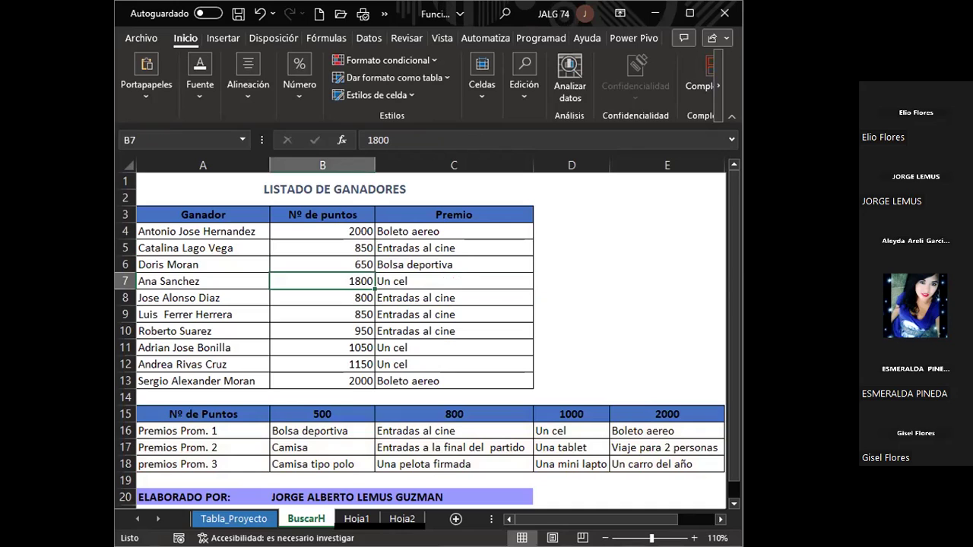
{"action": "key", "text": "F2"}
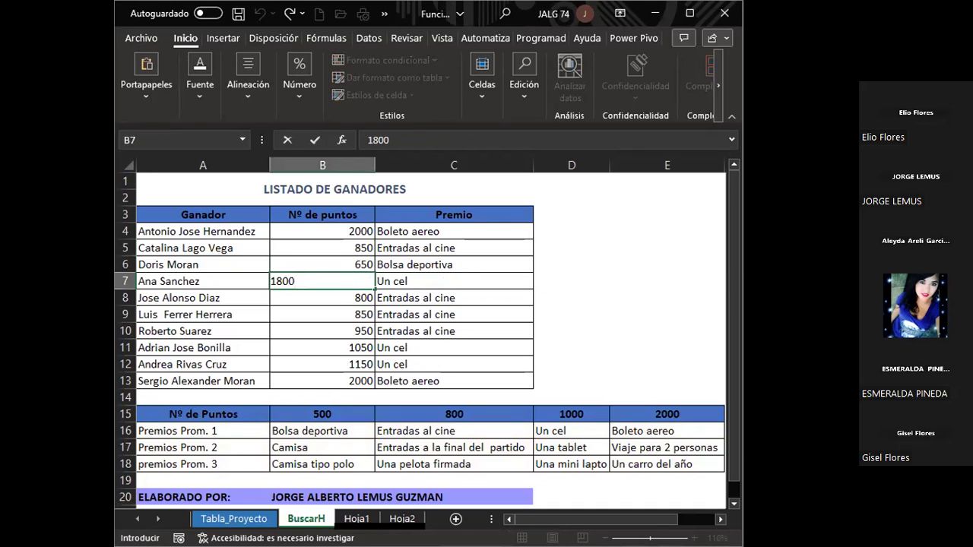
{"action": "key", "text": "Escape"}
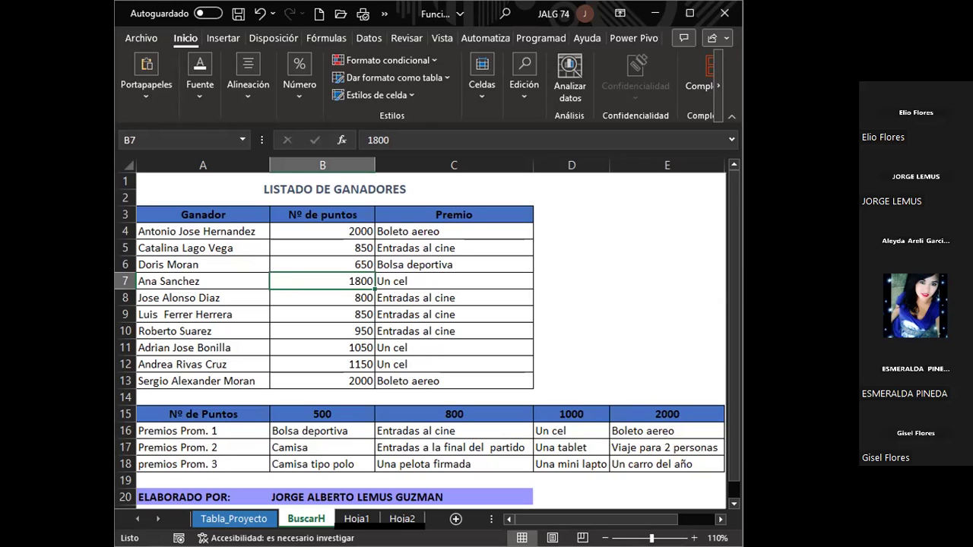
Change B7 to 900 points and open C7's formula, now returning Entradas al cine.
{"action": "type", "text": "900"}
{"action": "key", "text": "Return"}
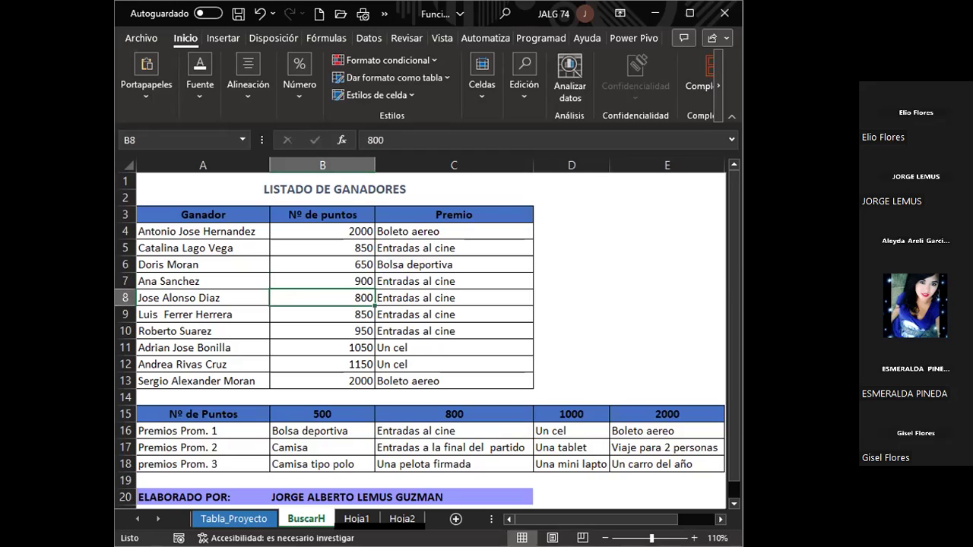
{"action": "left_click", "coordinate": [322, 281]}
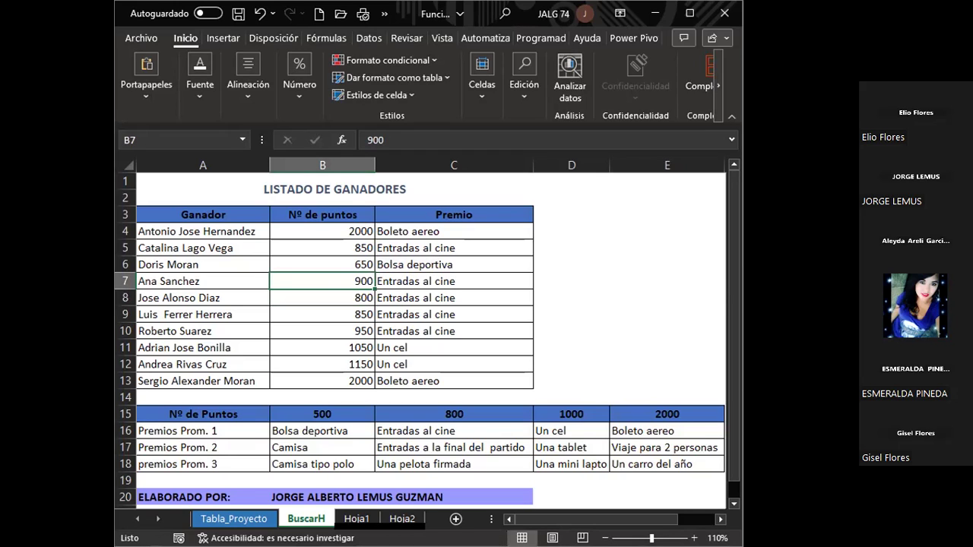
{"action": "left_click", "coordinate": [454, 282]}
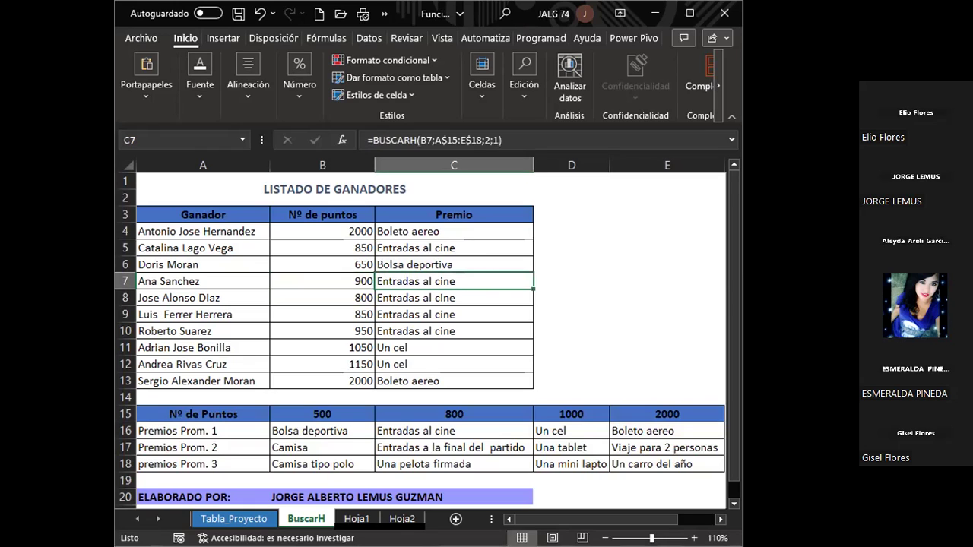
{"action": "double_click", "coordinate": [454, 281]}
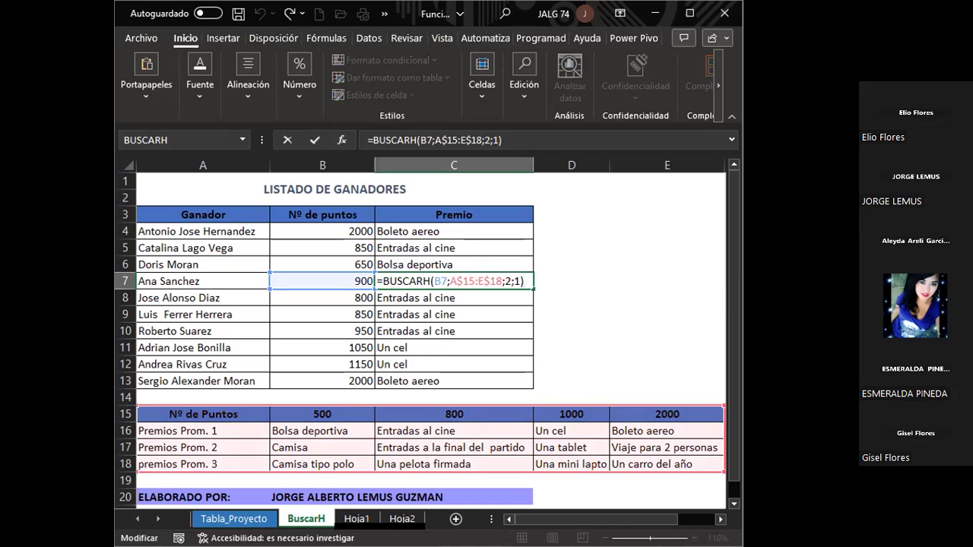
Change C7's BUSCARH row index from 2 to 3.
{"action": "left_click", "coordinate": [505, 281]}
{"action": "key", "text": "Delete"}
{"action": "type", "text": "3"}
{"action": "key", "text": "Return"}
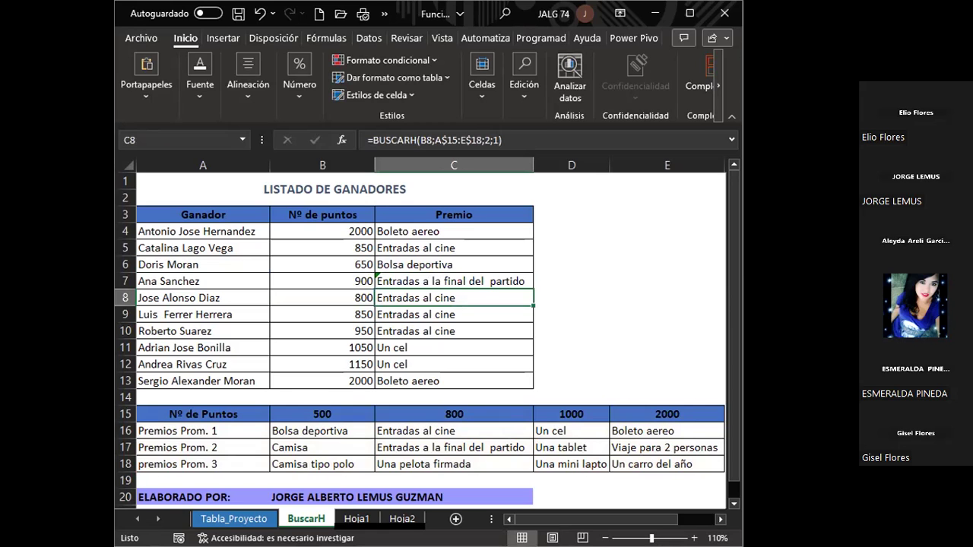
Toggle C7's formula view to compare its referenced ranges with the result.
{"action": "double_click", "coordinate": [454, 281]}
{"action": "key", "text": "Escape"}
{"action": "key", "text": "F2"}
{"action": "key", "text": "Escape"}
{"action": "key", "text": "F2"}
{"action": "key", "text": "Escape"}
{"action": "key", "text": "F2"}
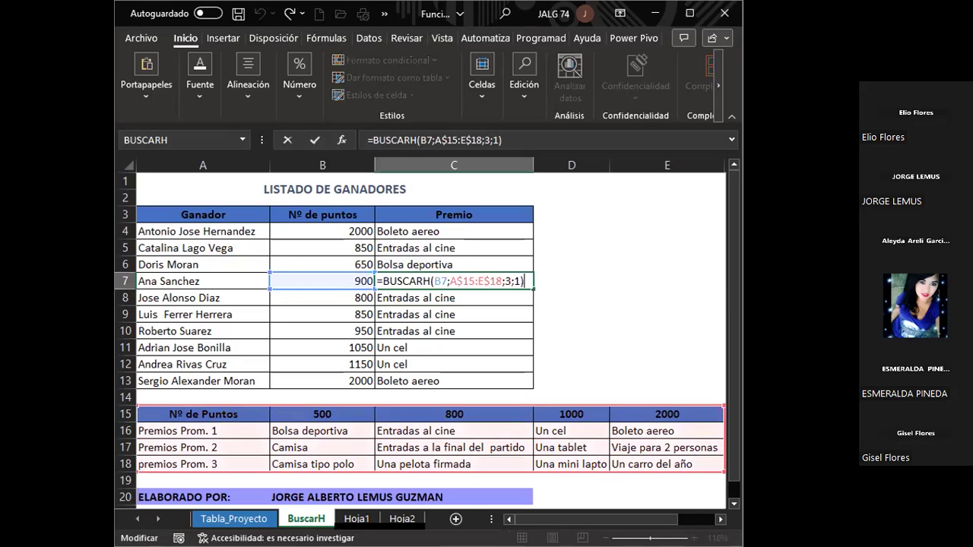
{"action": "key", "text": "Escape"}
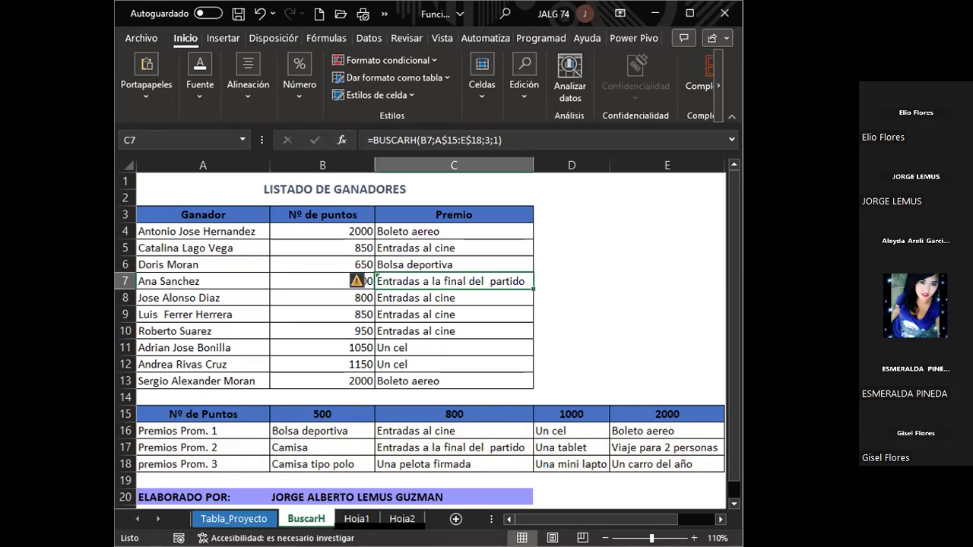
Set the points in B7 to 500.
{"action": "left_click", "coordinate": [323, 281]}
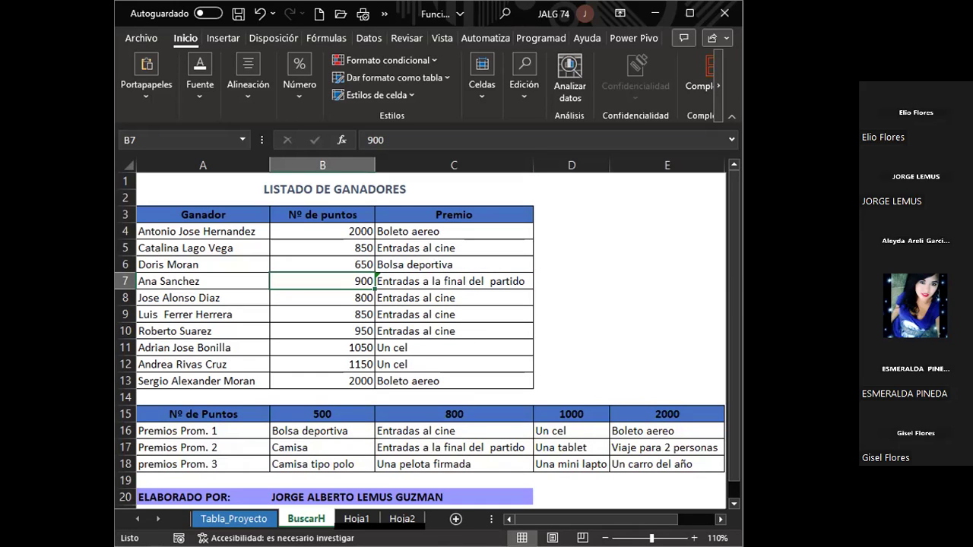
{"action": "type", "text": "500"}
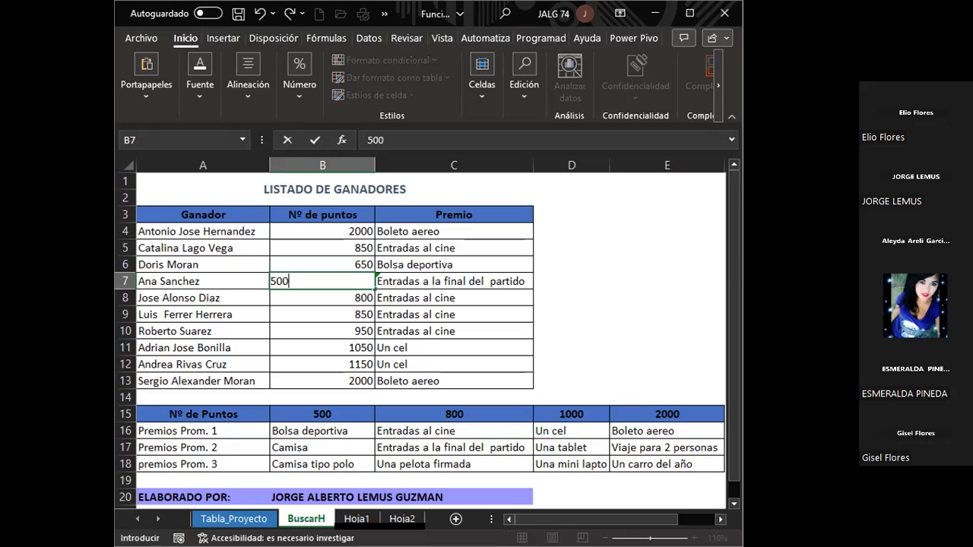
{"action": "key", "text": "Return"}
{"action": "left_click", "coordinate": [322, 282]}
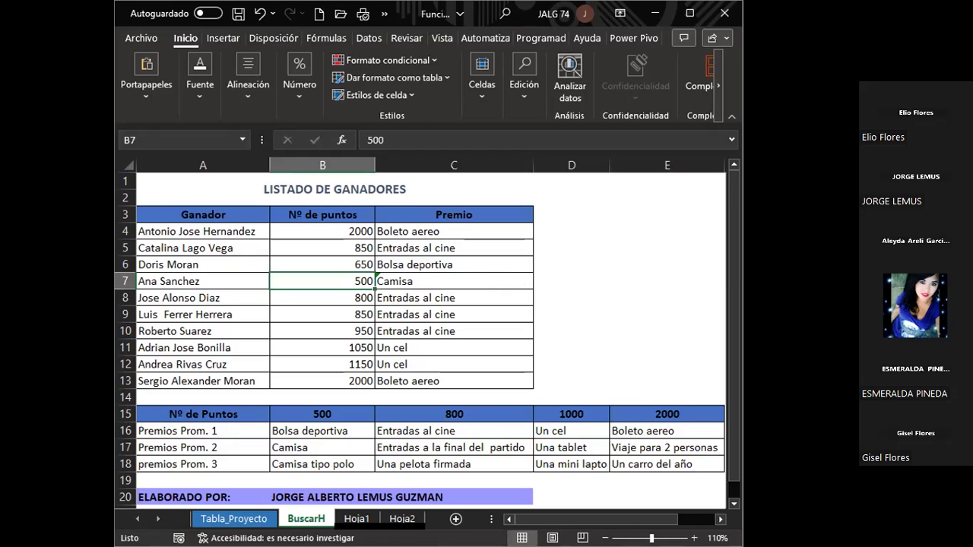
Change C7's BUSCARH row index from 3 to 4.
{"action": "double_click", "coordinate": [454, 282]}
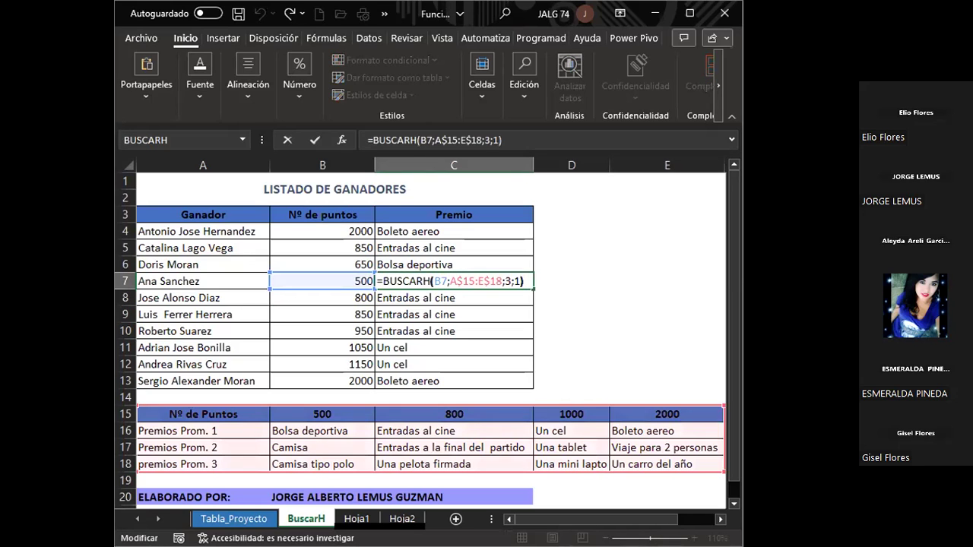
{"action": "left_click", "coordinate": [505, 281]}
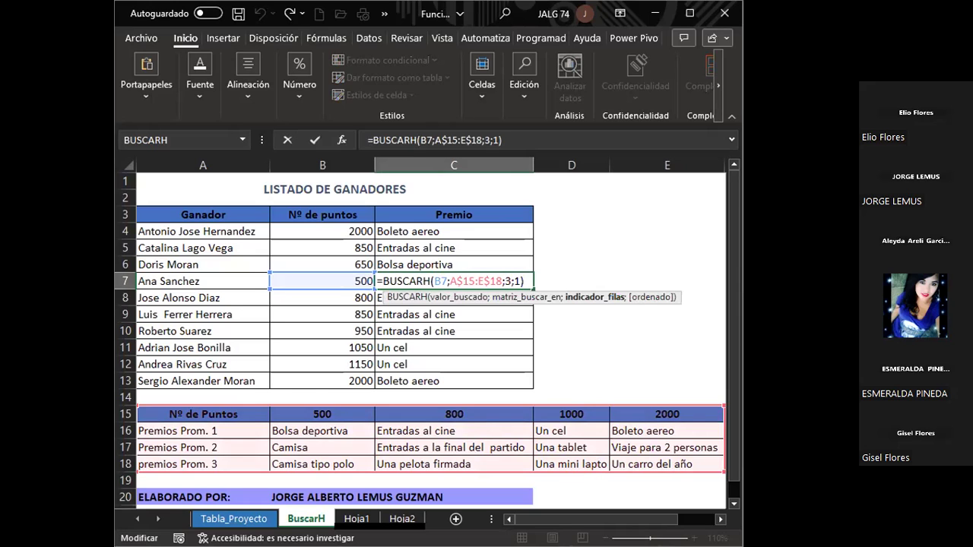
{"action": "key", "text": "BackSpace"}
{"action": "type", "text": "4"}
{"action": "key", "text": "End"}
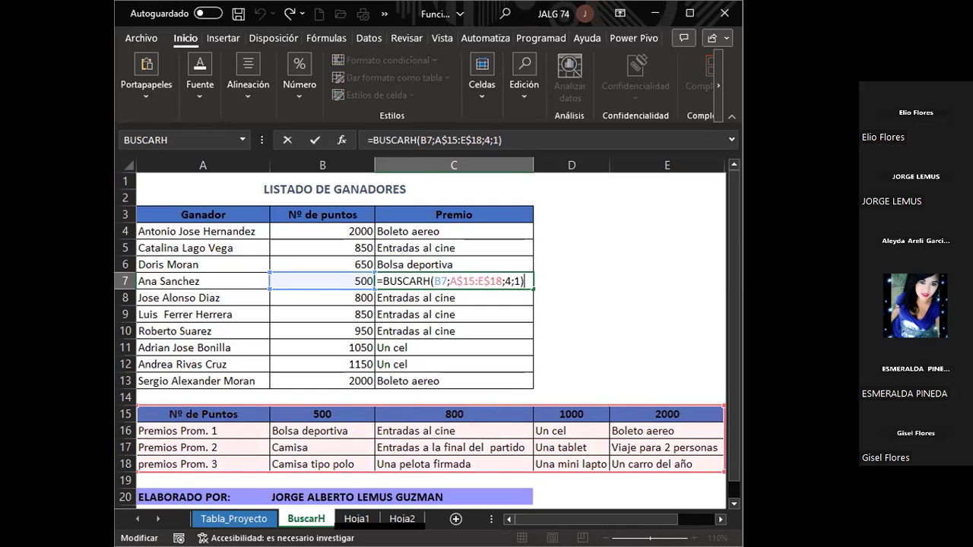
{"action": "key", "text": "ctrl+Return"}
Try 650 points in B7, then undo the change.
{"action": "key", "text": "Left"}
{"action": "key", "text": "Left"}
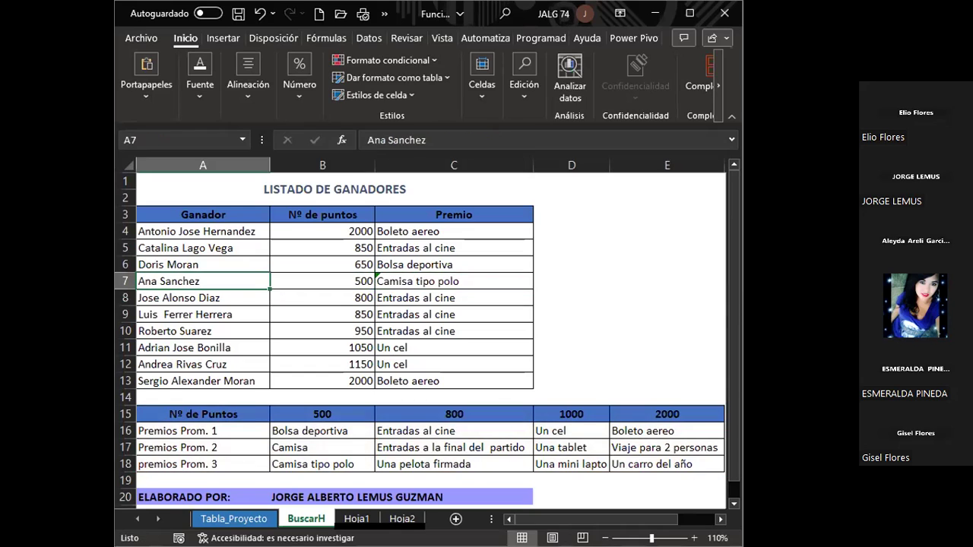
{"action": "key", "text": "Right"}
{"action": "type", "text": "650"}
{"action": "key", "text": "ctrl+Return"}
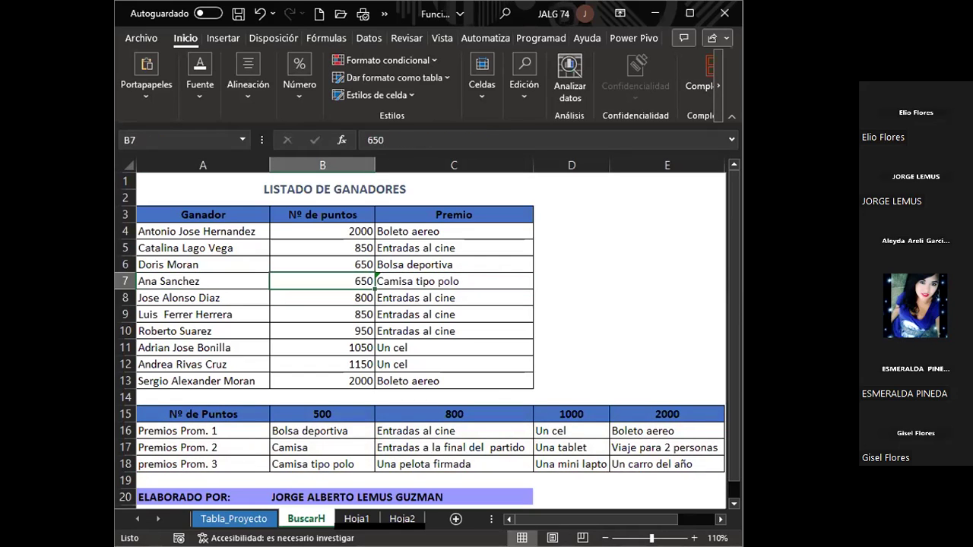
{"action": "key", "text": "ctrl+z"}
{"action": "key", "text": "Right"}
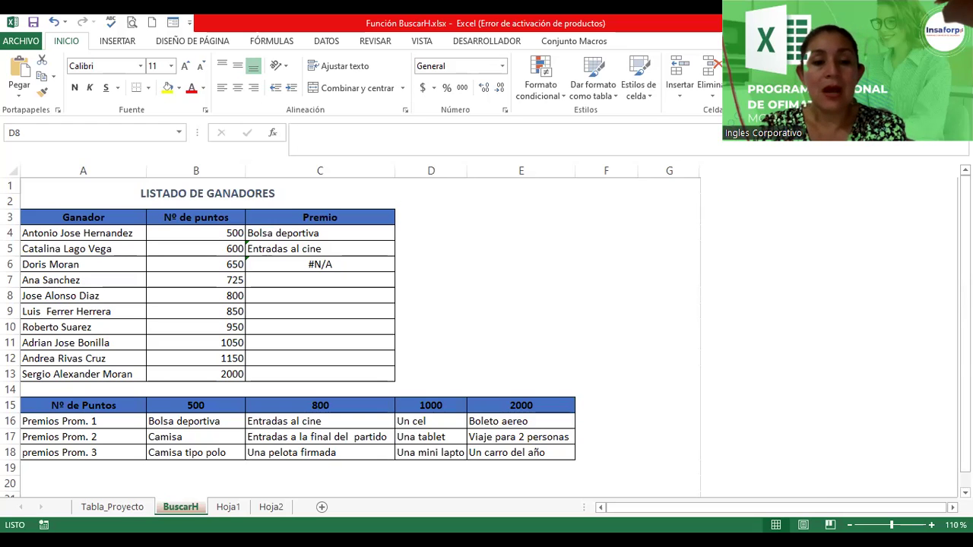
On Tabla_Proyecto, review the Obra Valor Buscado, row number 2 and BUSCARH formula in I7:K7.
{"action": "left_click", "coordinate": [117, 508]}
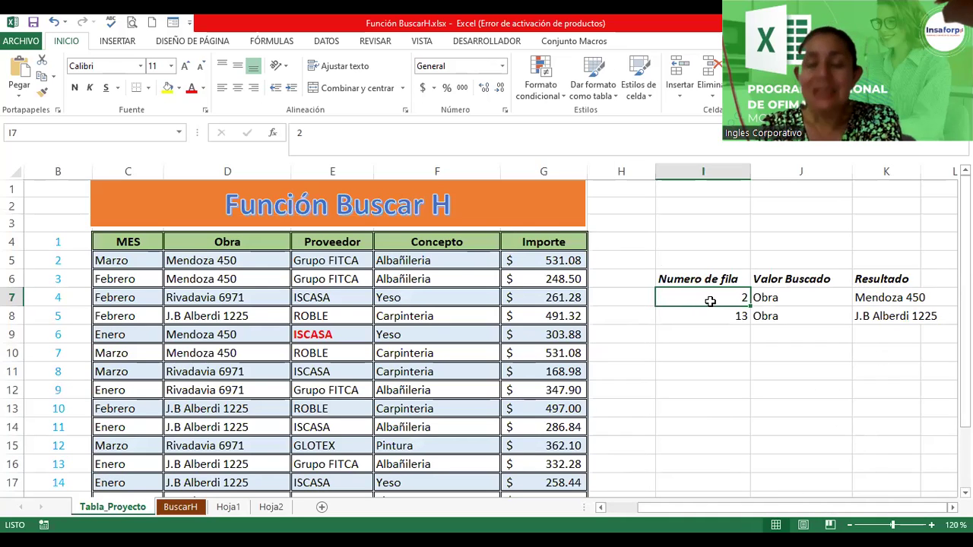
{"action": "left_click", "coordinate": [823, 297]}
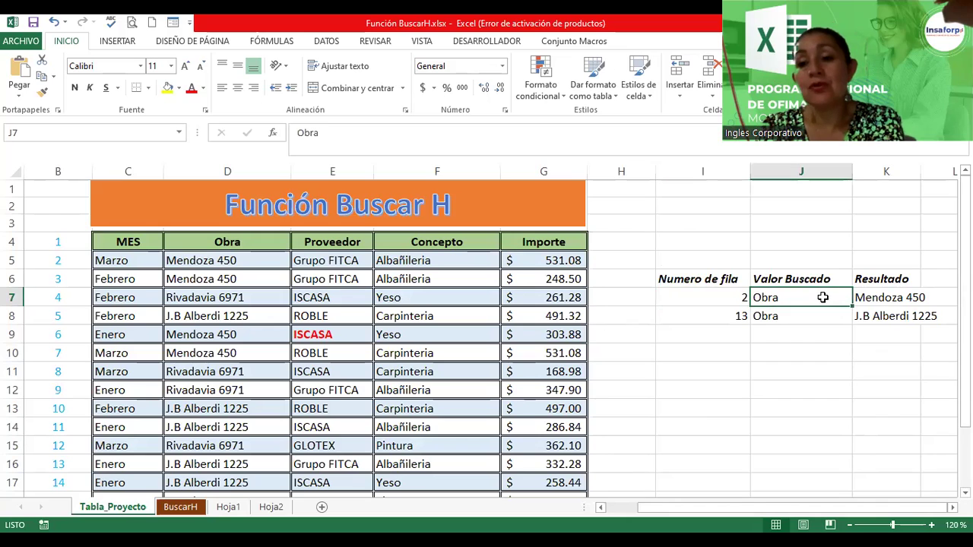
{"action": "left_click", "coordinate": [875, 297]}
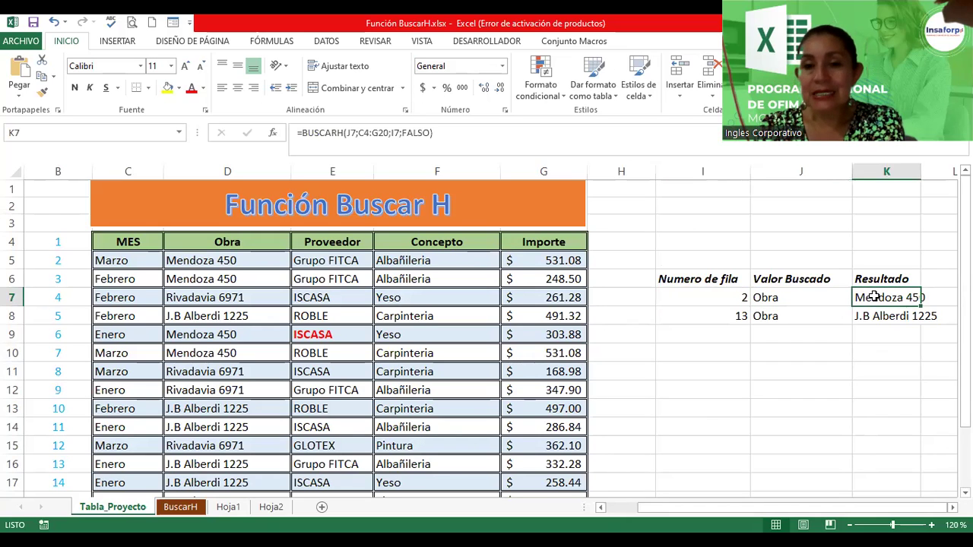
{"action": "left_click", "coordinate": [702, 295]}
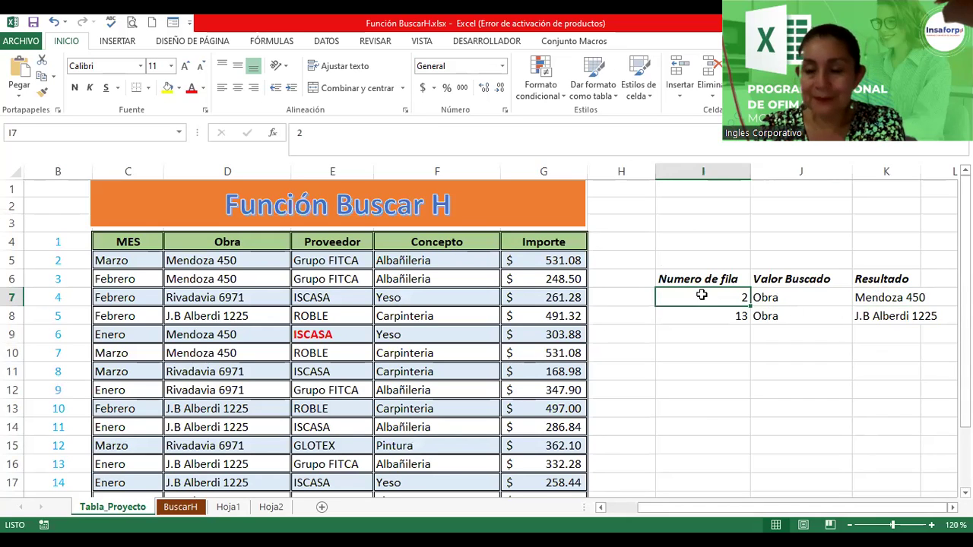
{"action": "left_click", "coordinate": [793, 297]}
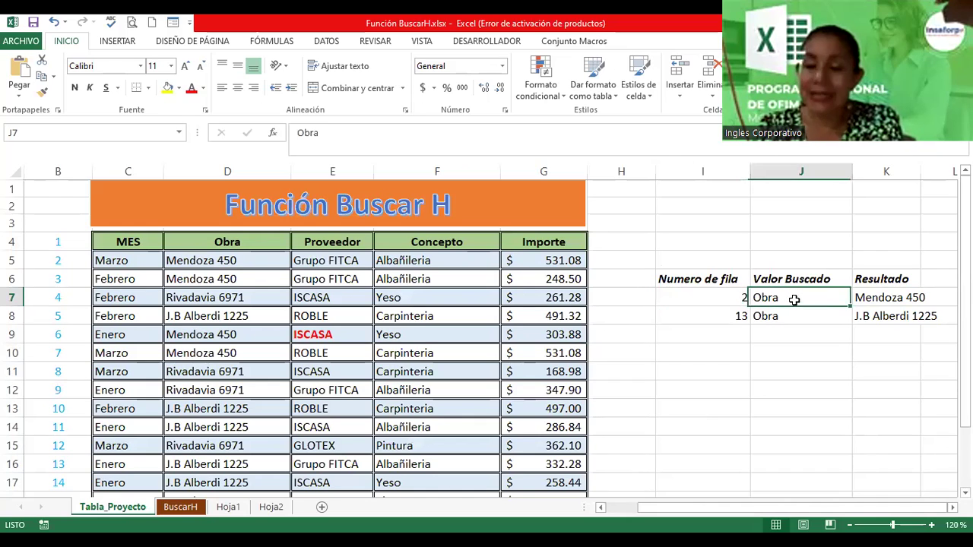
{"action": "left_click", "coordinate": [879, 299]}
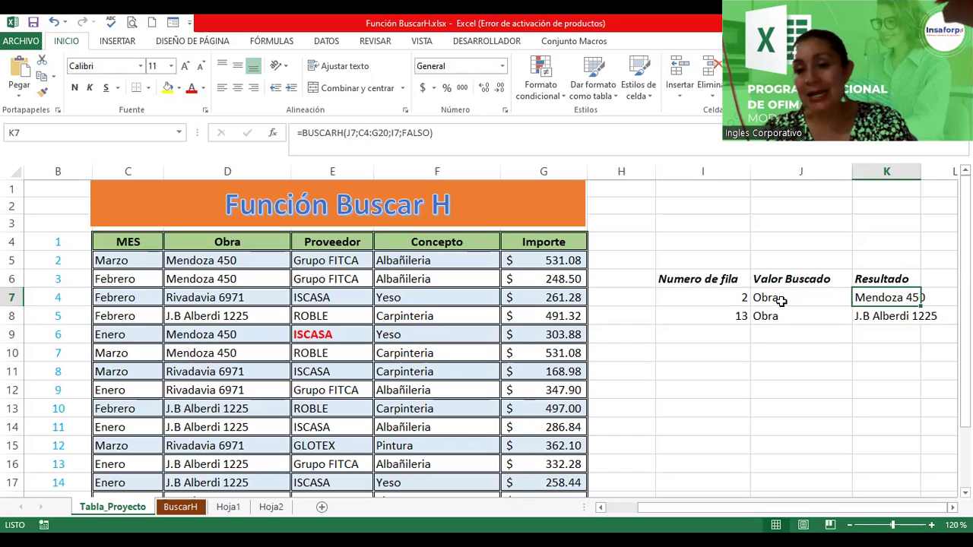
{"action": "left_click", "coordinate": [778, 299]}
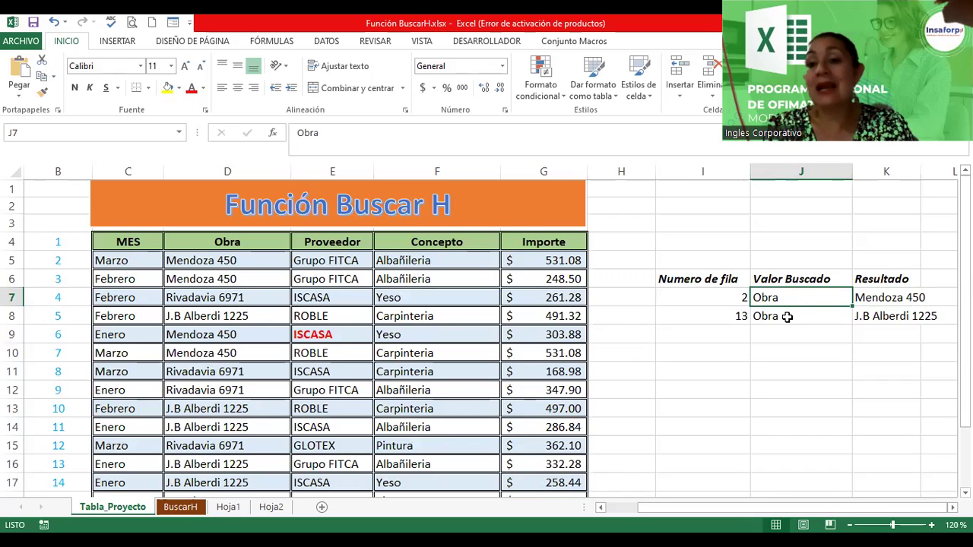
{"action": "left_click", "coordinate": [861, 297]}
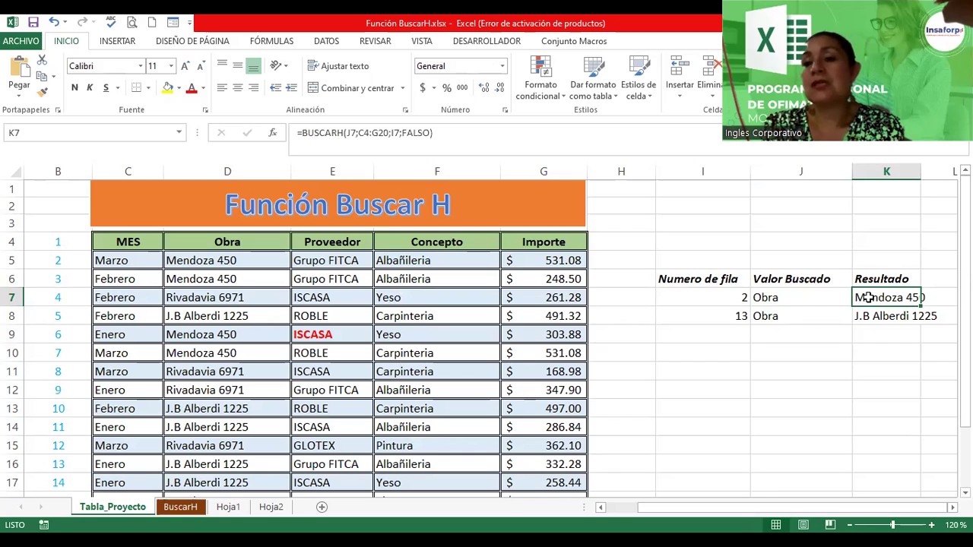
{"action": "left_click", "coordinate": [783, 297]}
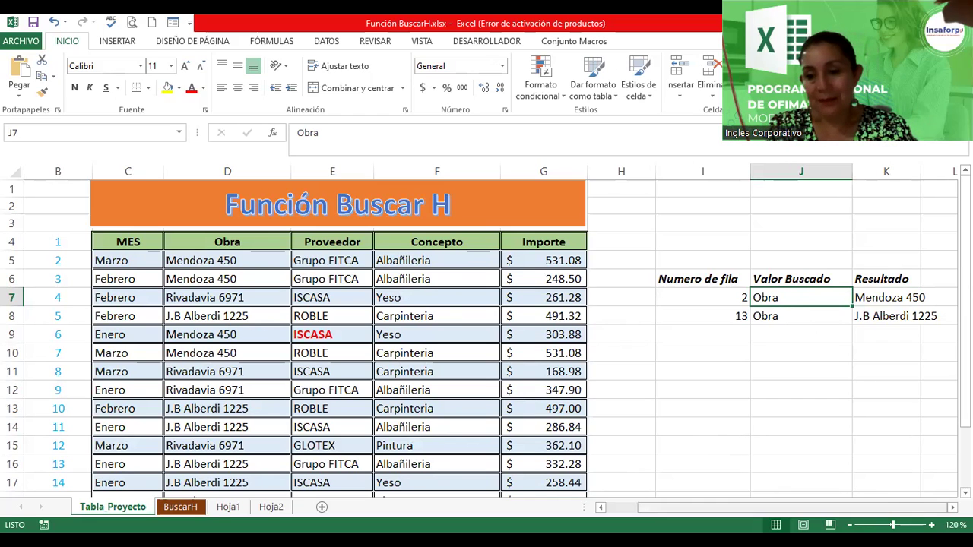
{"action": "scroll", "coordinate": [491, 338], "scroll_direction": "right", "scroll_amount": 8}
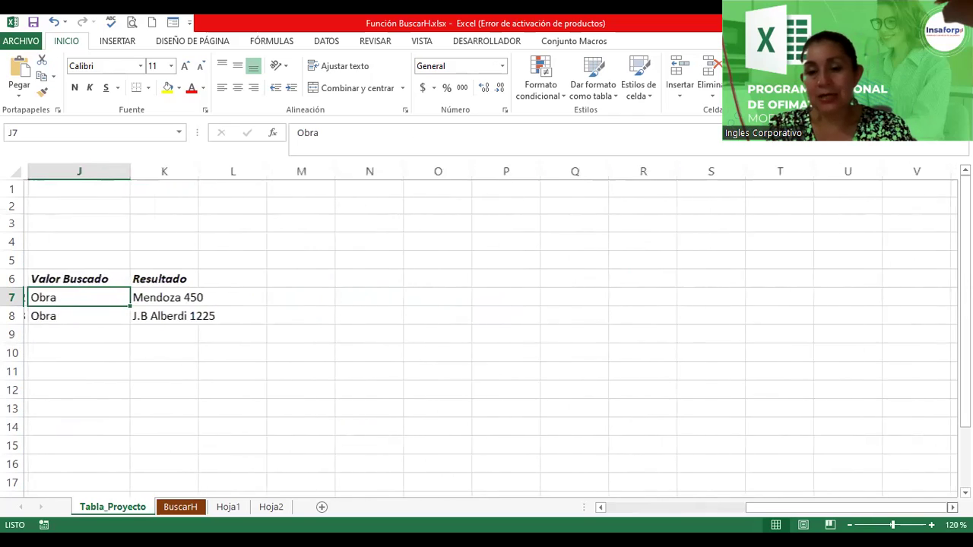
Type a temporary Valor label in cell R6 and look over the MES header in C4.
{"action": "scroll", "coordinate": [674, 348], "scroll_direction": "right", "scroll_amount": 2}
{"action": "left_click", "coordinate": [527, 281]}
{"action": "type", "text": "Valor"}
{"action": "key", "text": "Return"}
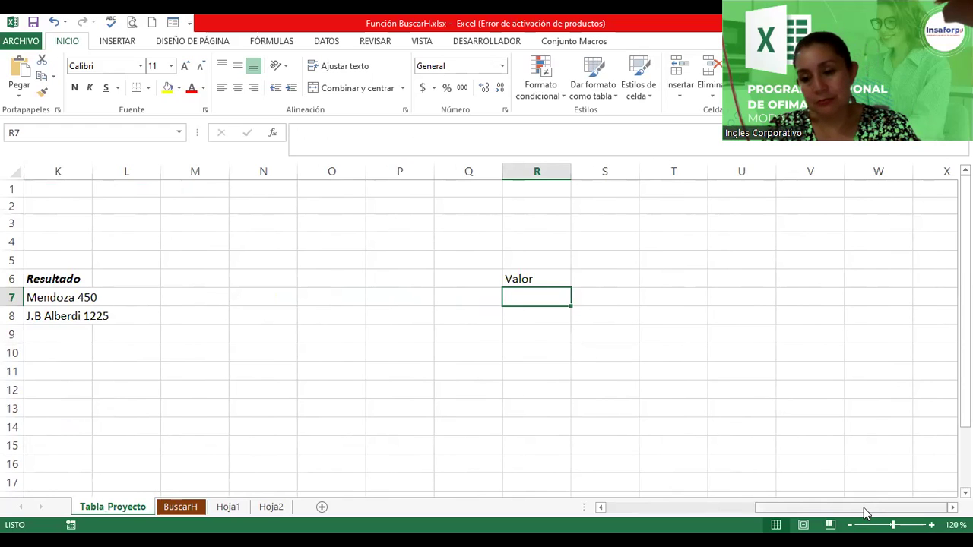
{"action": "left_click_drag", "start_coordinate": [864, 514], "coordinate": [723, 515]}
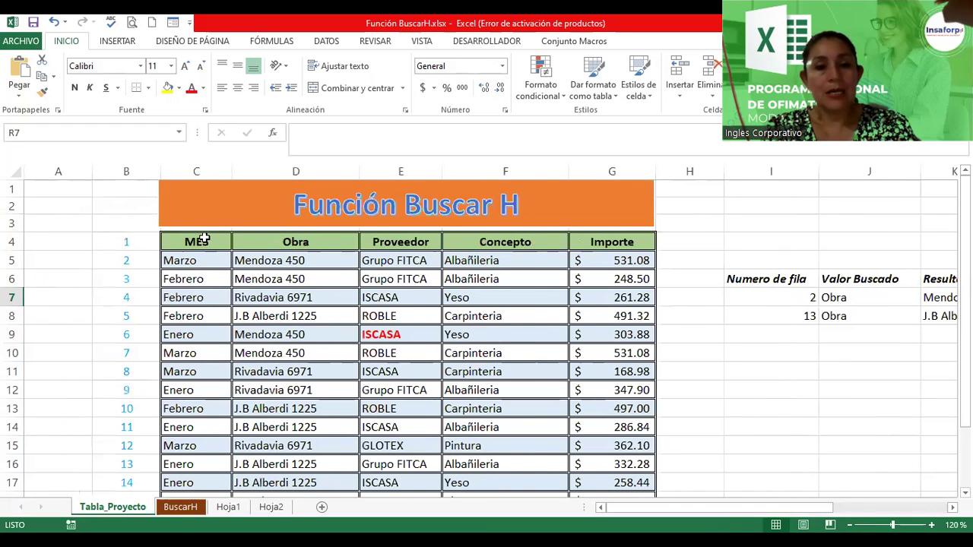
{"action": "left_click", "coordinate": [204, 241]}
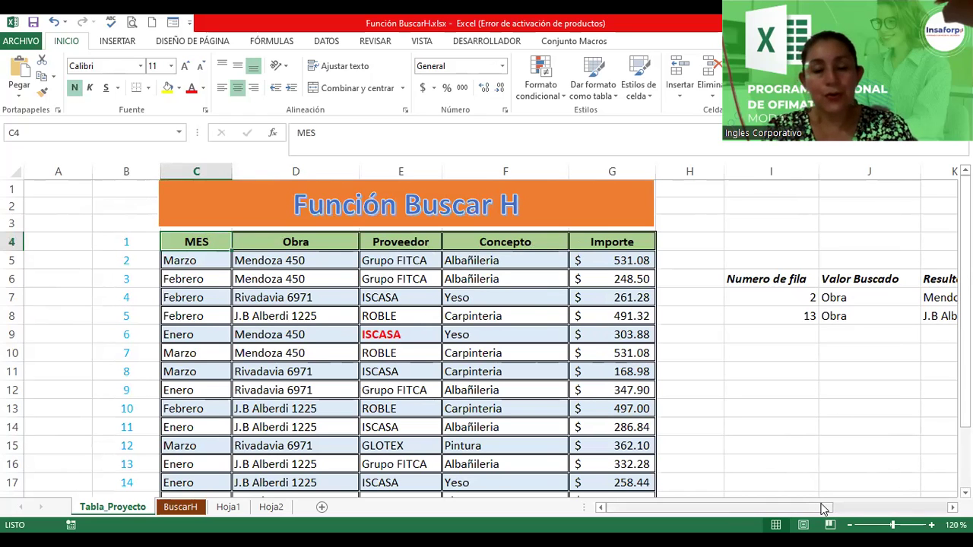
{"action": "left_click_drag", "start_coordinate": [824, 509], "coordinate": [920, 508]}
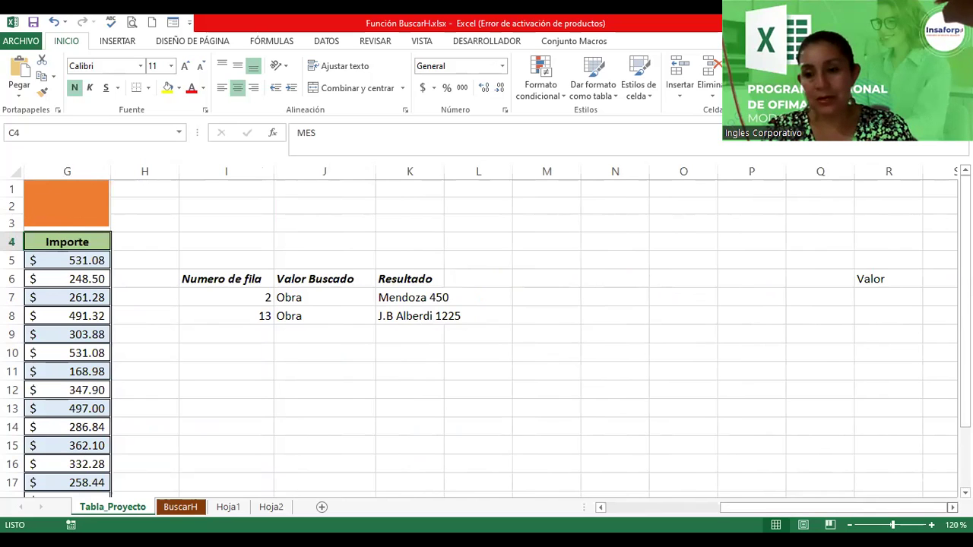
Clear the Valor label from R6 and jump back along row 6 to the table.
{"action": "scroll", "coordinate": [745, 370], "scroll_direction": "right", "scroll_amount": 2}
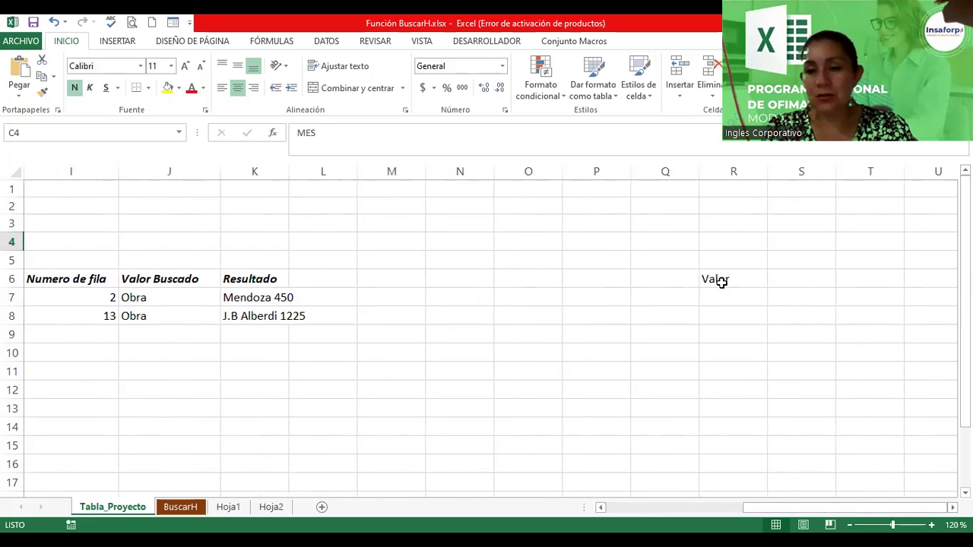
{"action": "left_click", "coordinate": [721, 281]}
{"action": "key", "text": "Delete"}
{"action": "key", "text": "ctrl+Left"}
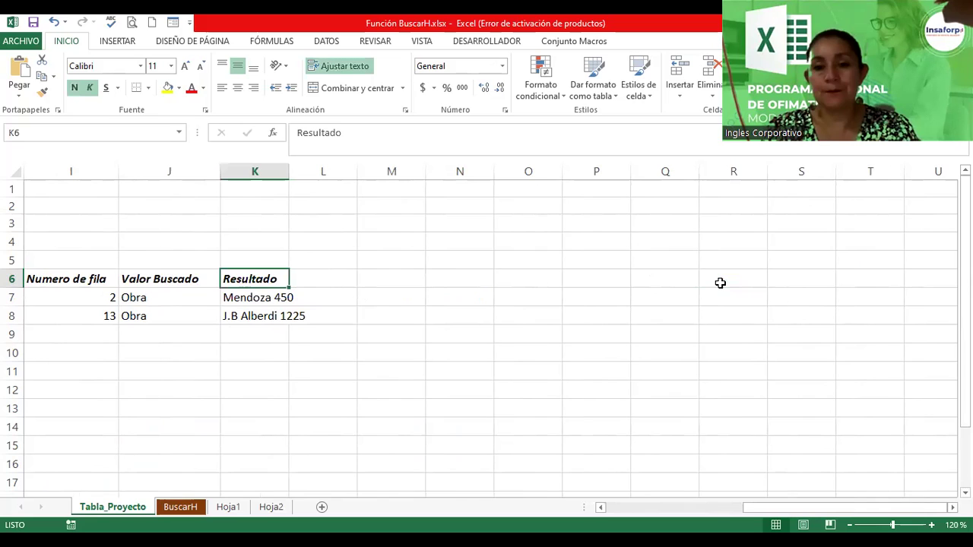
{"action": "key", "text": "ctrl+Left"}
{"action": "key", "text": "ctrl+Left"}
{"action": "key", "text": "ctrl+Left"}
{"action": "key", "text": "ctrl+Left"}
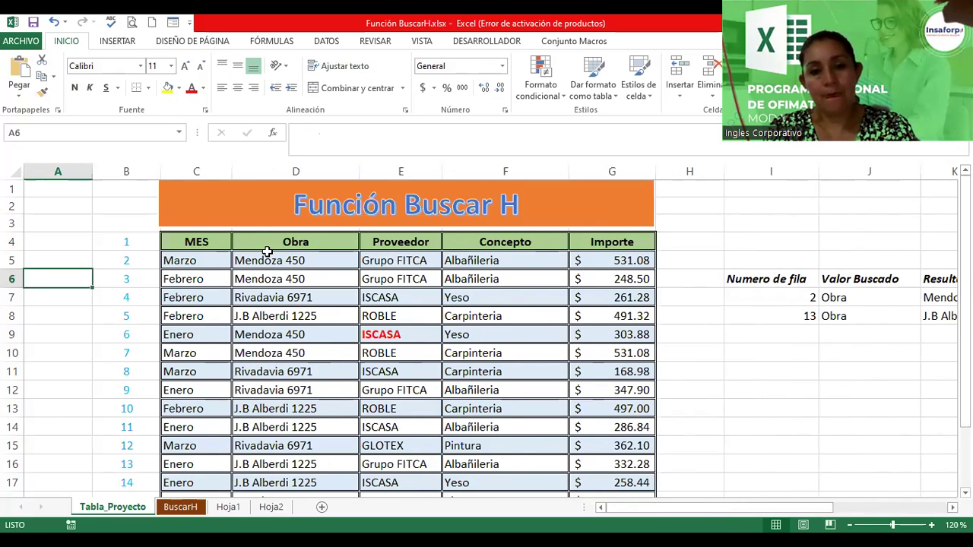
Select the headers C4:G4, MES through Importe, and name the range Valor_Buscador.
{"action": "left_click_drag", "start_coordinate": [190, 242], "coordinate": [533, 241]}
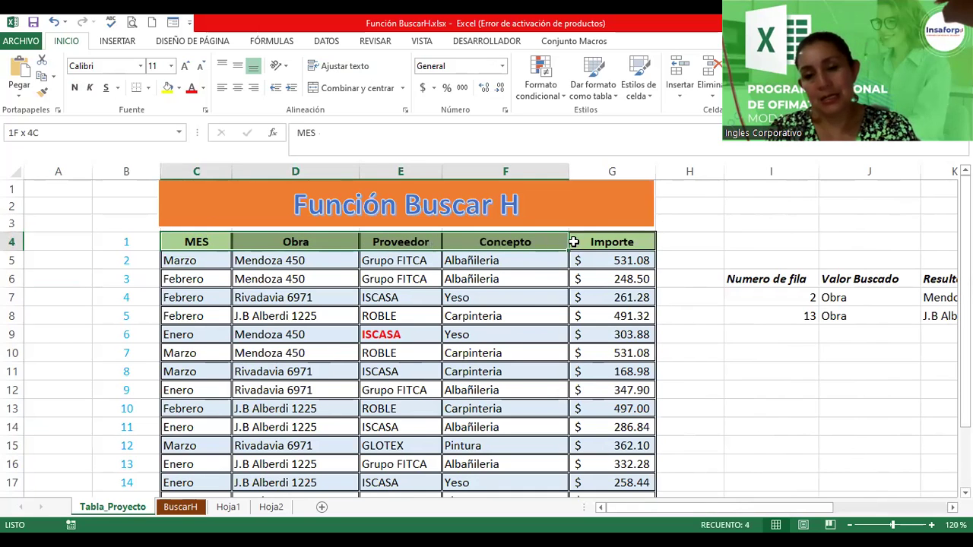
{"action": "left_click_drag", "start_coordinate": [533, 241], "coordinate": [583, 242]}
{"action": "left_click", "coordinate": [70, 132]}
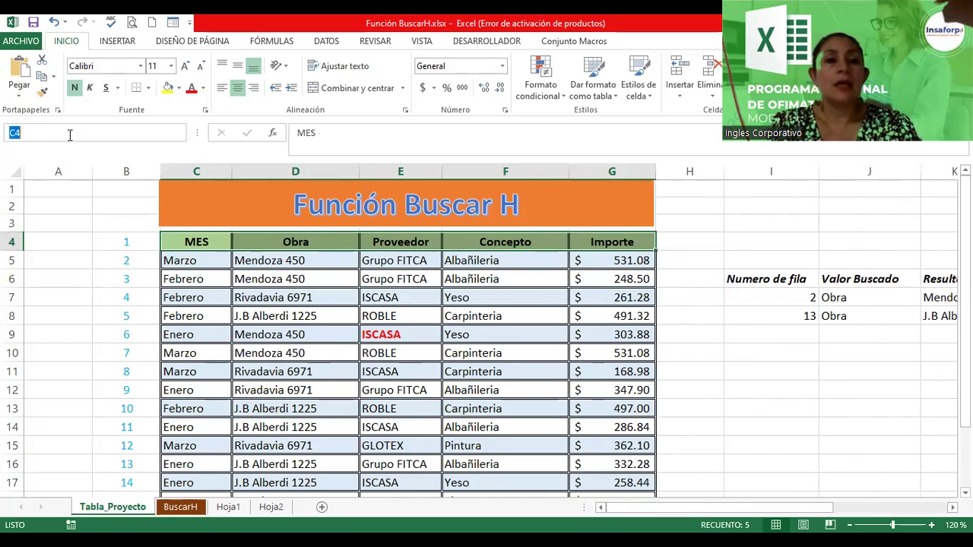
{"action": "type", "text": "Valor_Buscador"}
{"action": "key", "text": "Return"}
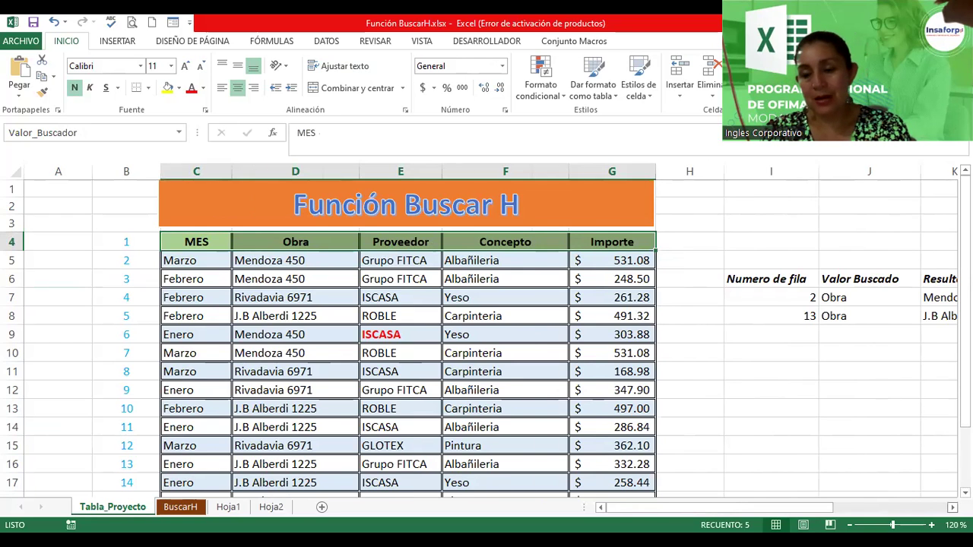
{"action": "left_click", "coordinate": [952, 507]}
{"action": "left_click", "coordinate": [952, 507]}
{"action": "left_click", "coordinate": [952, 508]}
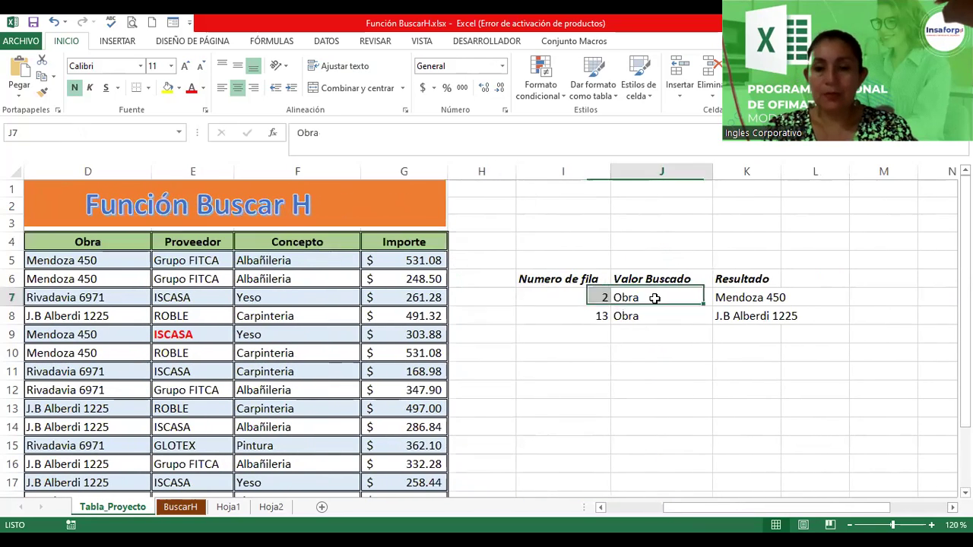
Check the Obra value in J7, then select empty cell J9 and show the DATOS tools.
{"action": "left_click", "coordinate": [655, 298]}
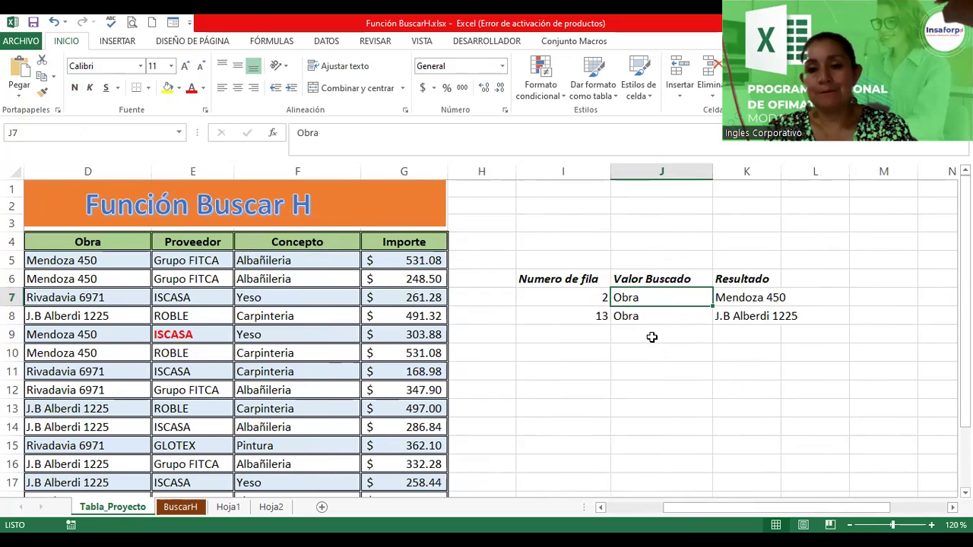
{"action": "left_click", "coordinate": [651, 336]}
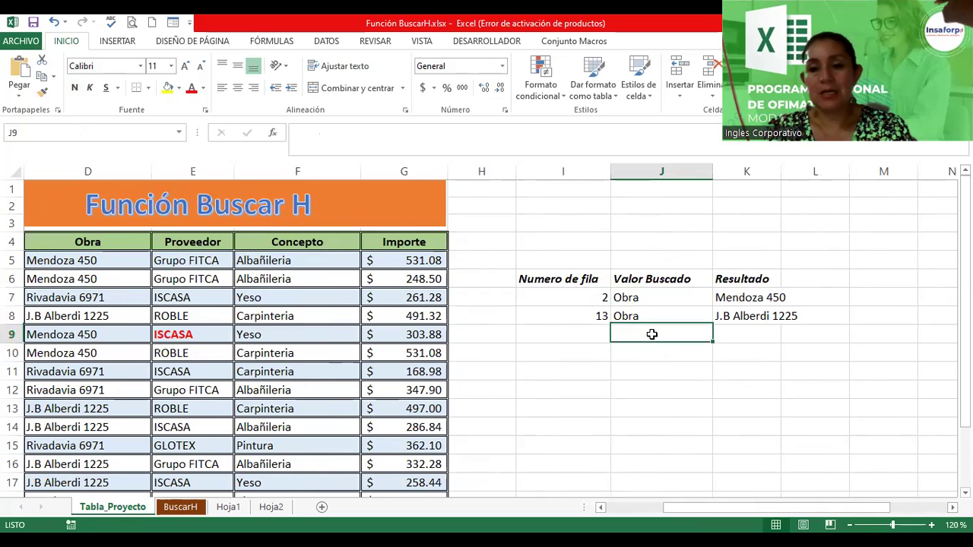
{"action": "left_click", "coordinate": [327, 42]}
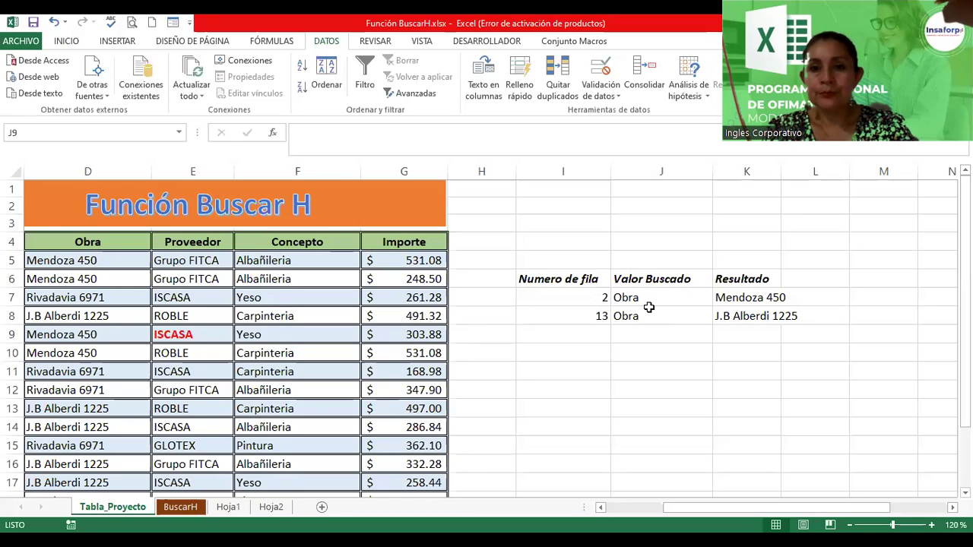
Try a Lista data validation sourced from =valor, dismiss the missing-range error, and cancel.
{"action": "left_click", "coordinate": [615, 97]}
{"action": "left_click", "coordinate": [621, 113]}
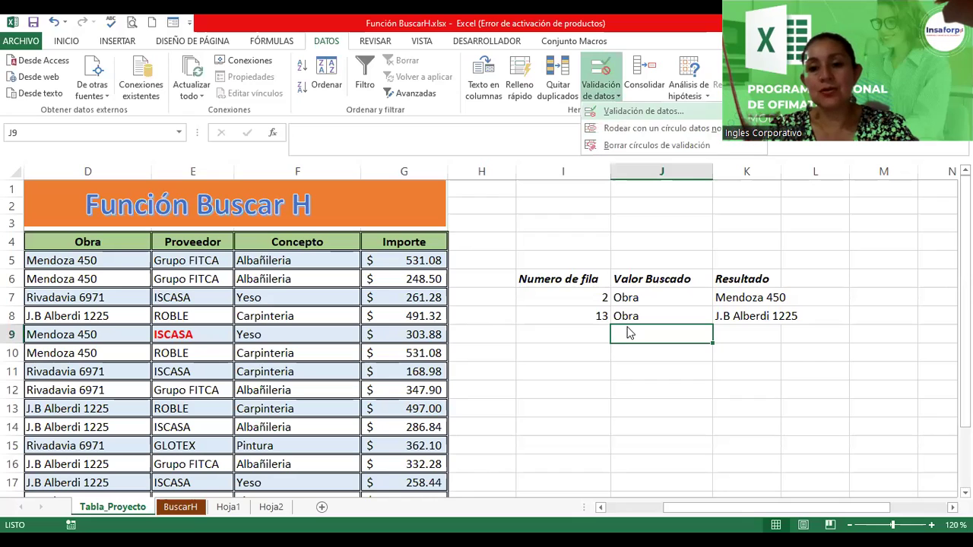
{"action": "left_click", "coordinate": [604, 361]}
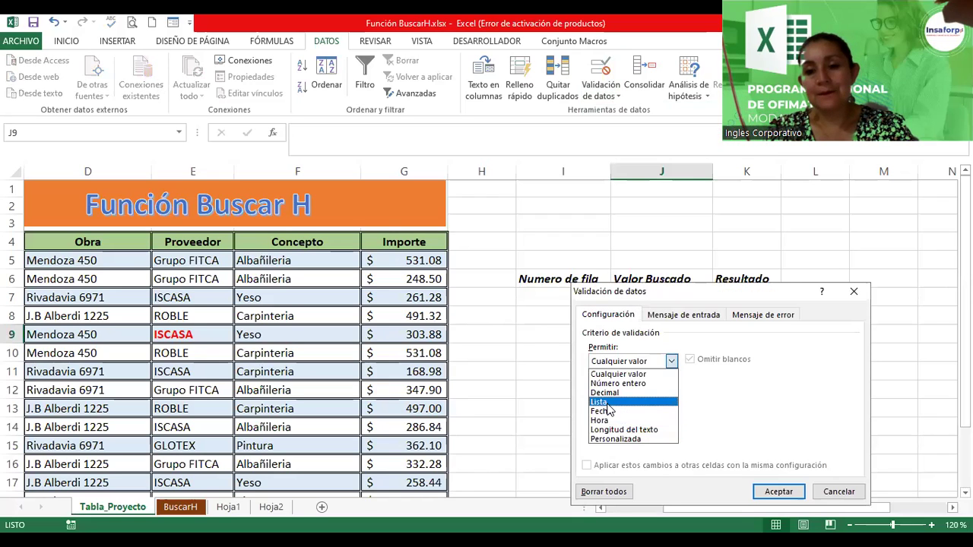
{"action": "key", "text": "Return"}
{"action": "left_click", "coordinate": [609, 420]}
{"action": "type", "text": "=valor"}
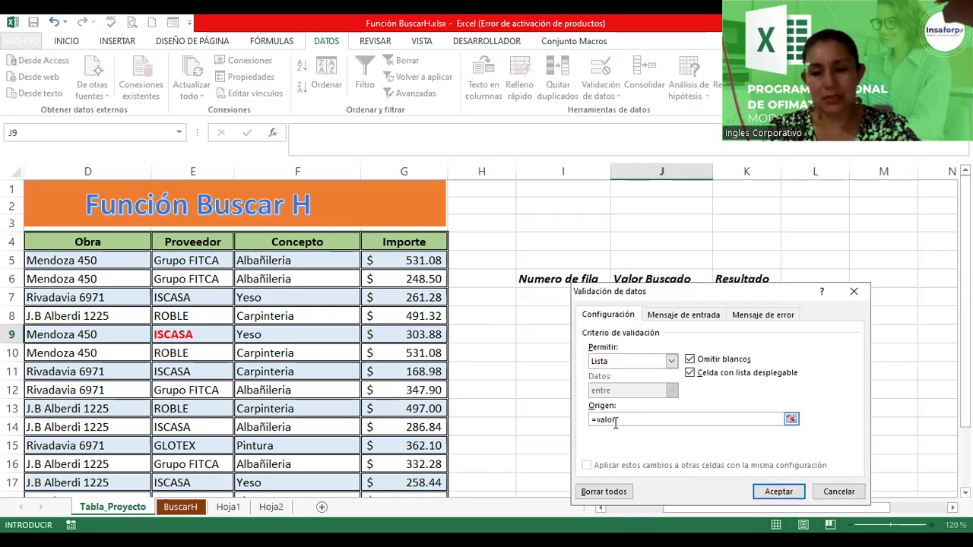
{"action": "left_click", "coordinate": [772, 498]}
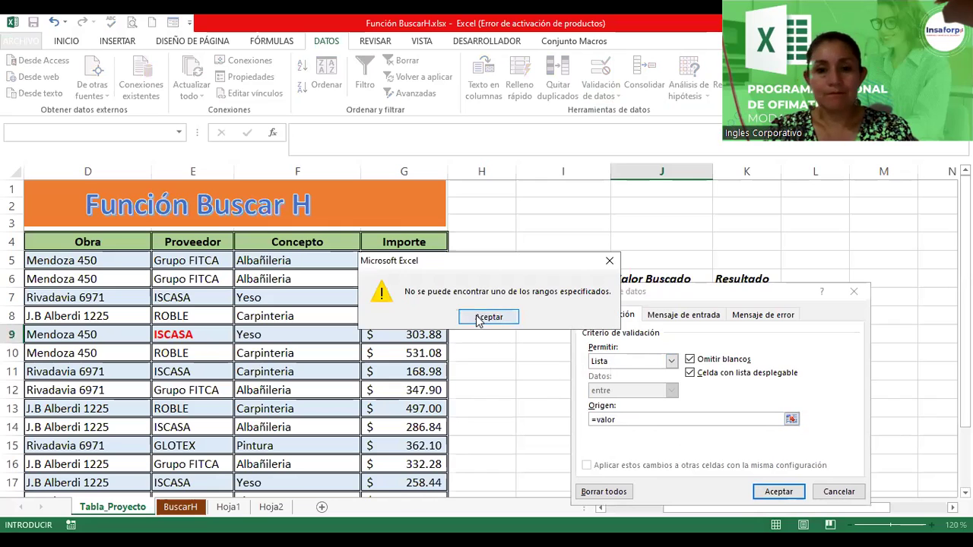
{"action": "left_click", "coordinate": [478, 318]}
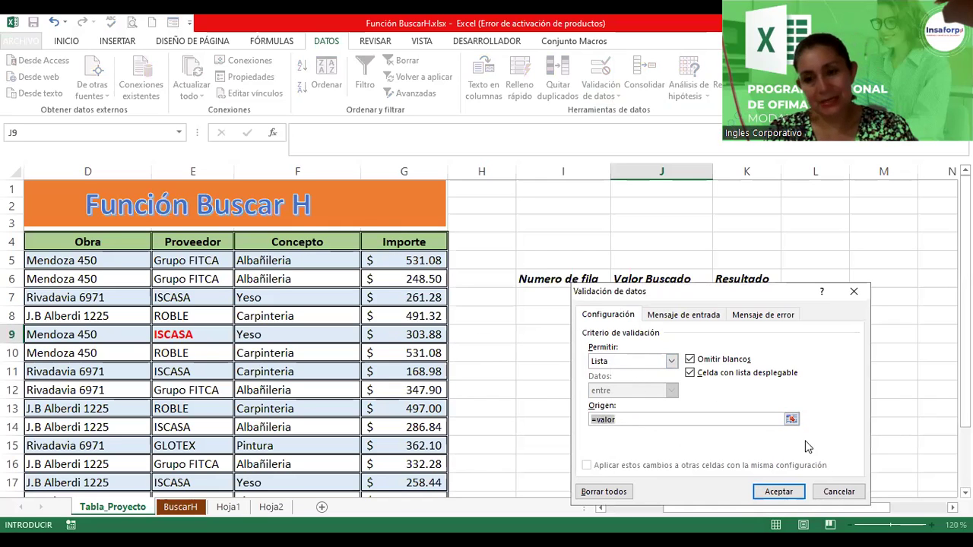
{"action": "left_click", "coordinate": [833, 493]}
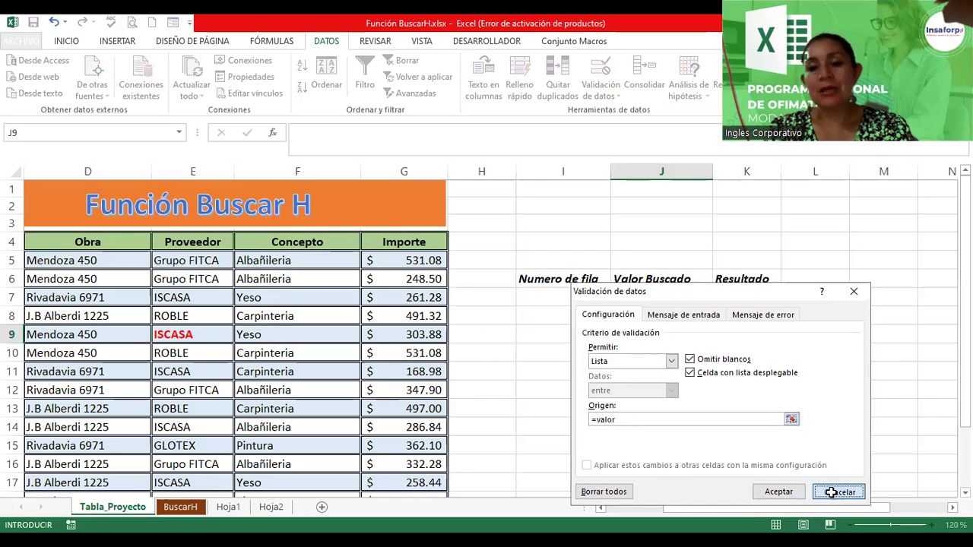
Enter the labels Mes in H12 and Obra in H13, clearing a duplicate from H14.
{"action": "left_click", "coordinate": [482, 390]}
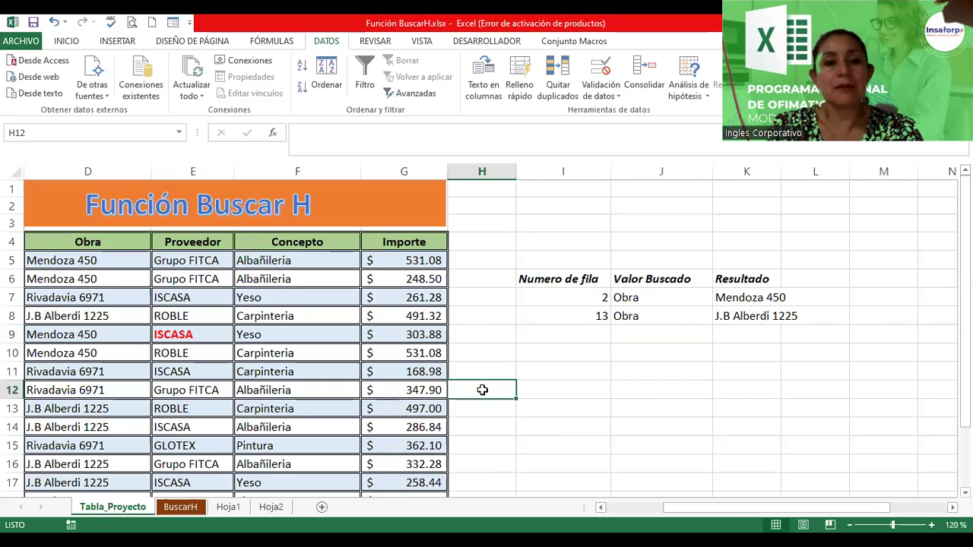
{"action": "type", "text": "Mes"}
{"action": "key", "text": "Return"}
{"action": "type", "text": "Ob"}
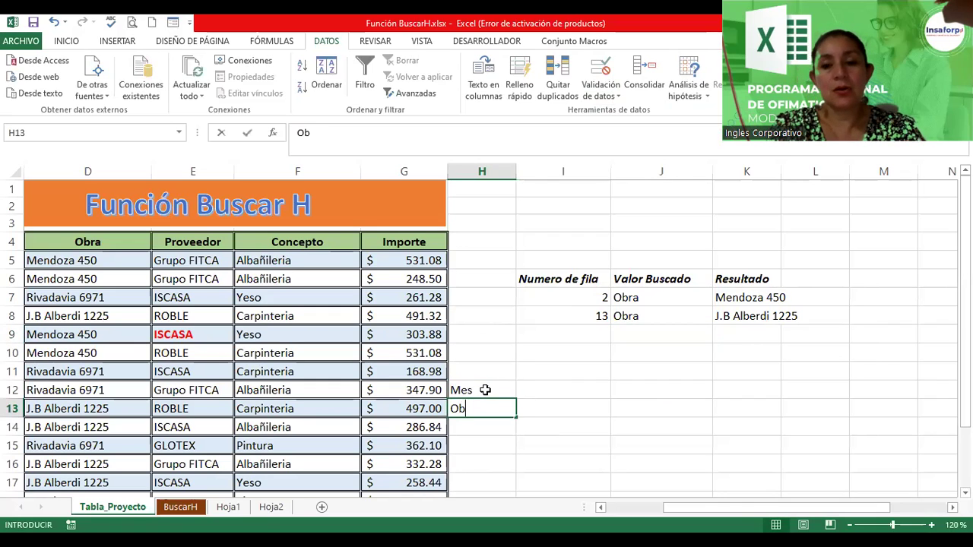
{"action": "type", "text": "ra"}
{"action": "key", "text": "Return"}
{"action": "type", "text": "Or"}
{"action": "key", "text": "BackSpace"}
{"action": "key", "text": "BackSpace"}
{"action": "type", "text": "Ob"}
{"action": "key", "text": "BackSpace"}
{"action": "type", "text": "bra"}
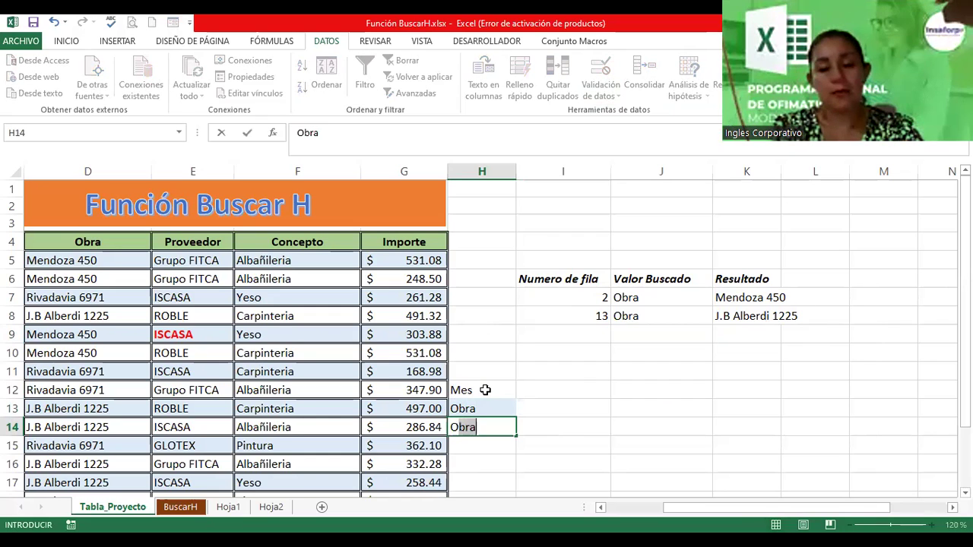
{"action": "key", "text": "BackSpace"}
{"action": "key", "text": "BackSpace"}
{"action": "key", "text": "BackSpace"}
{"action": "key", "text": "BackSpace"}
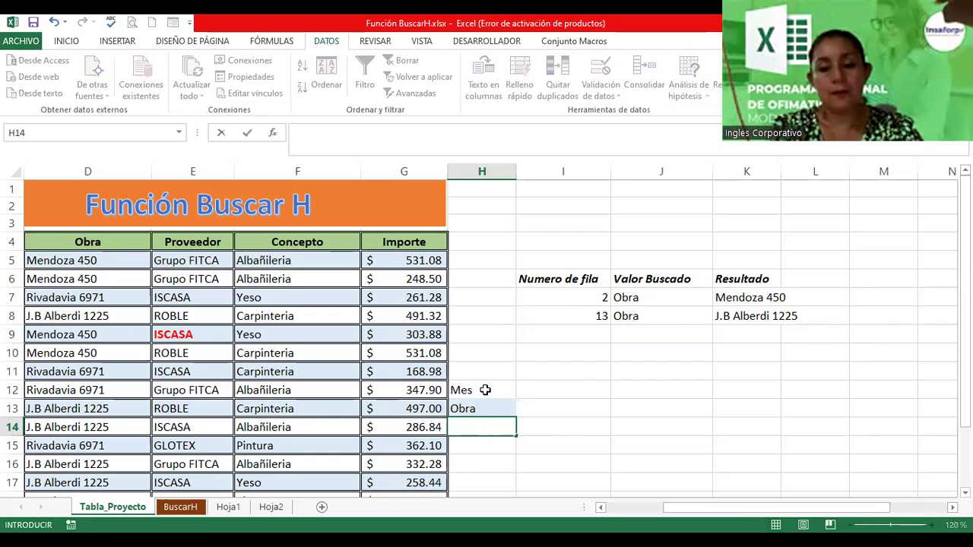
Enter Proveedor, Concepto and Importe in H14:H16.
{"action": "type", "text": "Proveedor"}
{"action": "key", "text": "Return"}
{"action": "type", "text": "Concepto"}
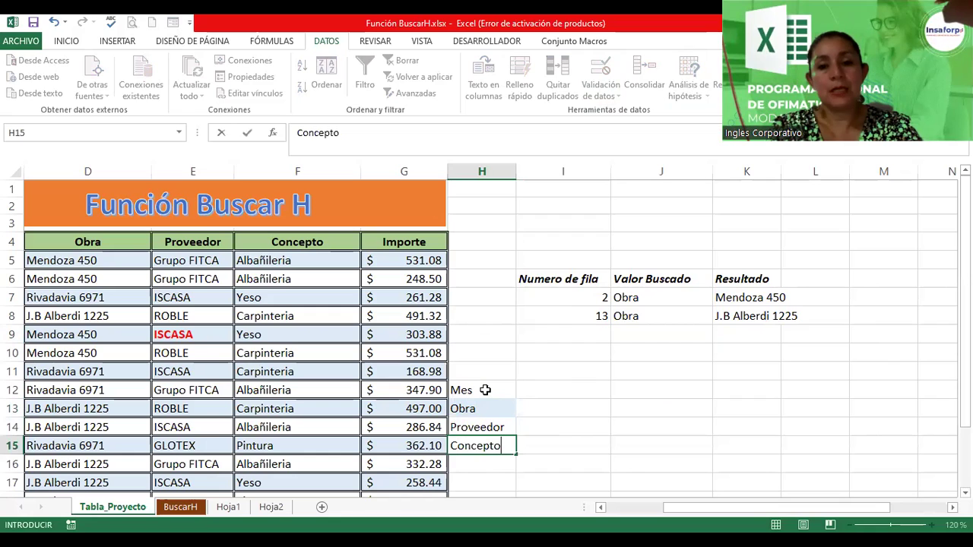
{"action": "key", "text": "Return"}
{"action": "type", "text": "Importe"}
{"action": "key", "text": "Return"}
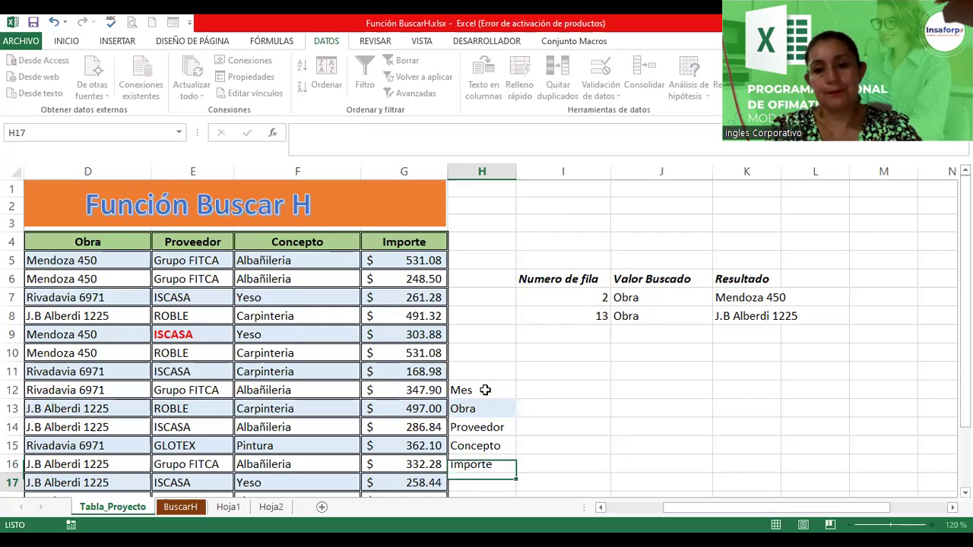
Name the label range H12:H16 Datos.
{"action": "left_click_drag", "start_coordinate": [485, 390], "coordinate": [490, 461]}
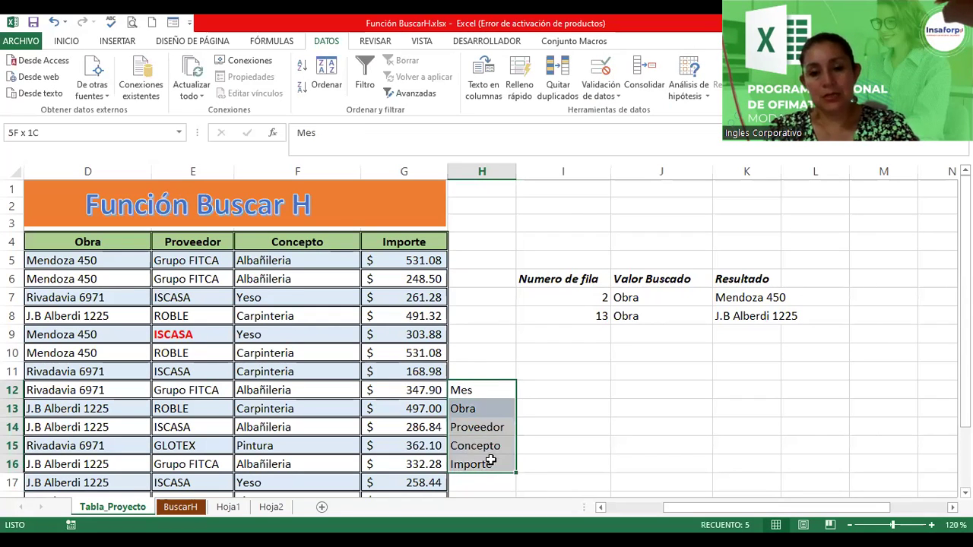
{"action": "left_click", "coordinate": [49, 131]}
{"action": "type", "text": "Datos"}
{"action": "key", "text": "Return"}
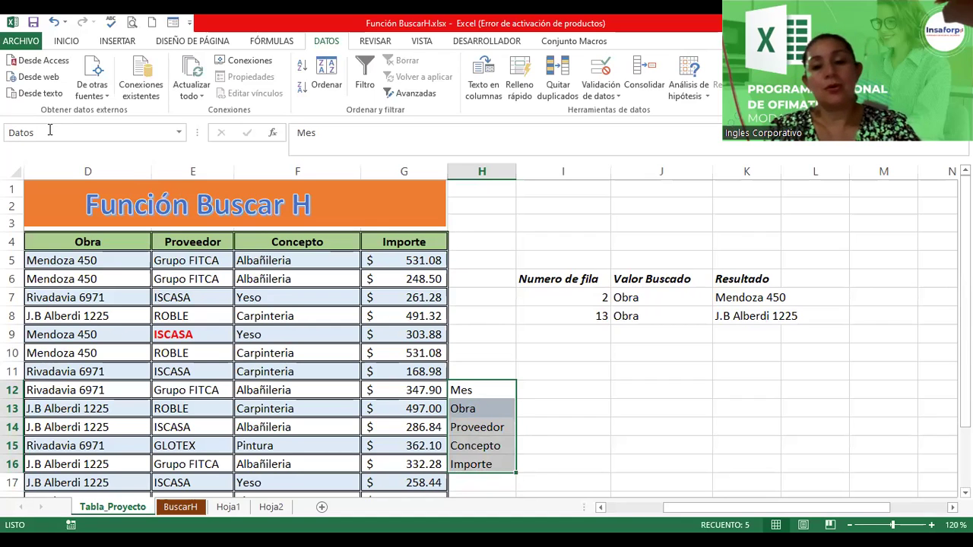
Give J9 a Lista data validation with source =datos.
{"action": "left_click", "coordinate": [658, 336]}
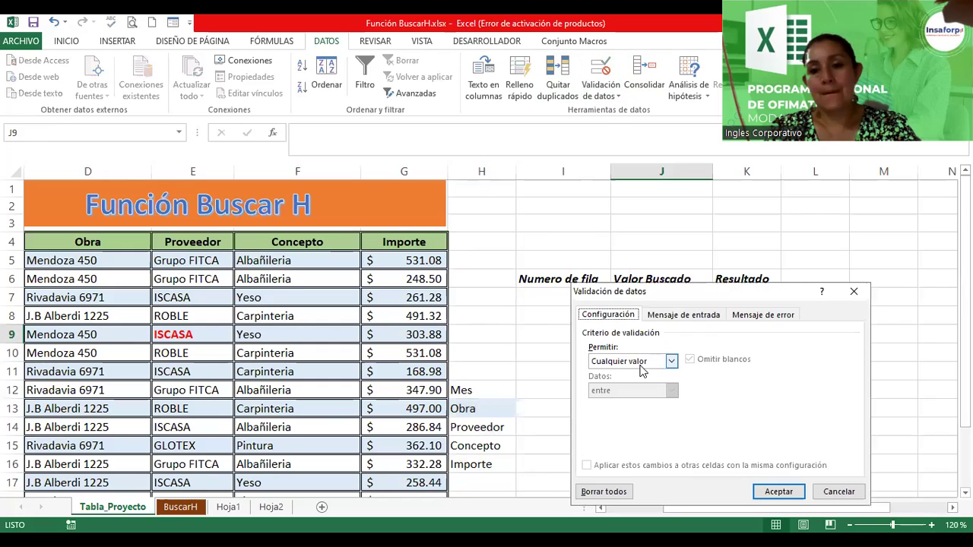
{"action": "left_click", "coordinate": [641, 363]}
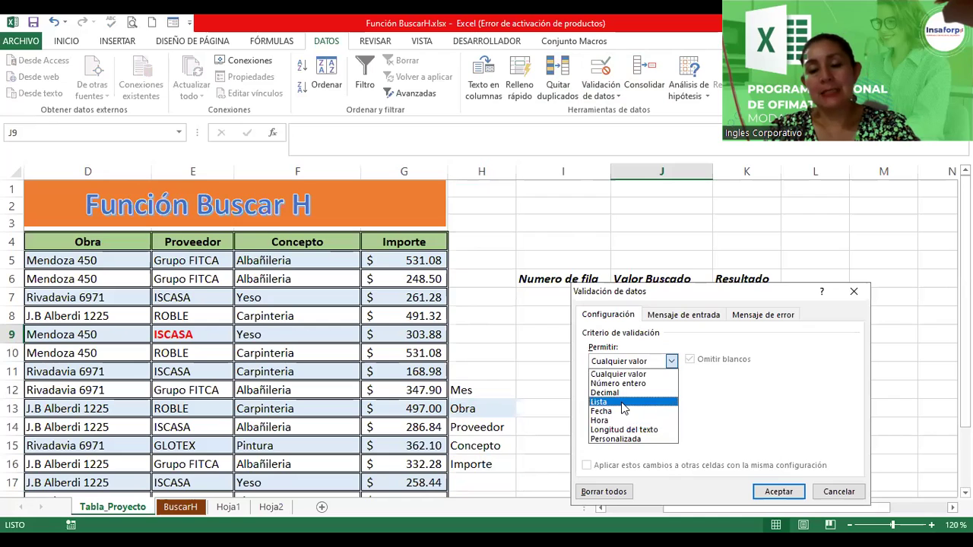
{"action": "left_click", "coordinate": [601, 401]}
{"action": "left_click", "coordinate": [616, 421]}
{"action": "type", "text": "=datos"}
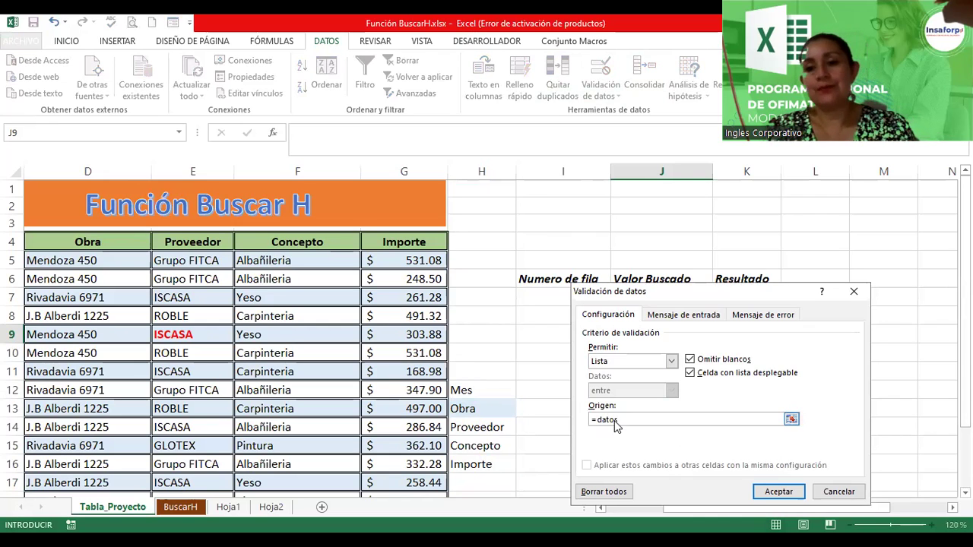
{"action": "key", "text": "Return"}
Pick Concepto from J9's dropdown as the searched value.
{"action": "left_click", "coordinate": [719, 337]}
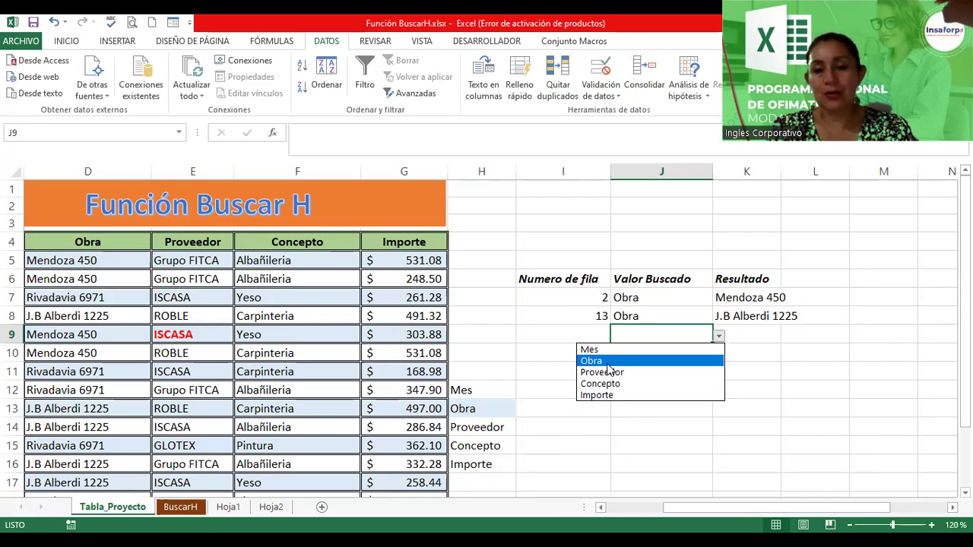
{"action": "left_click", "coordinate": [601, 384]}
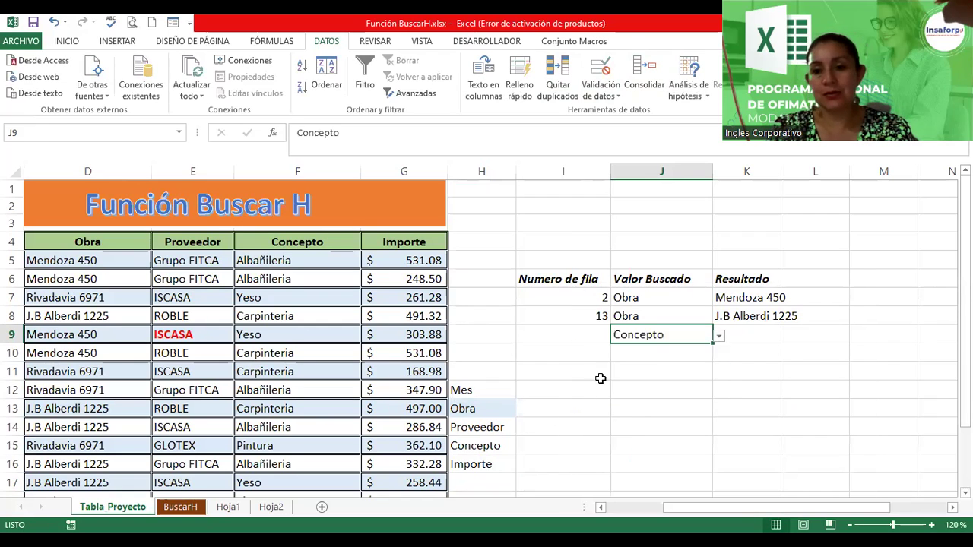
{"action": "left_click", "coordinate": [586, 338]}
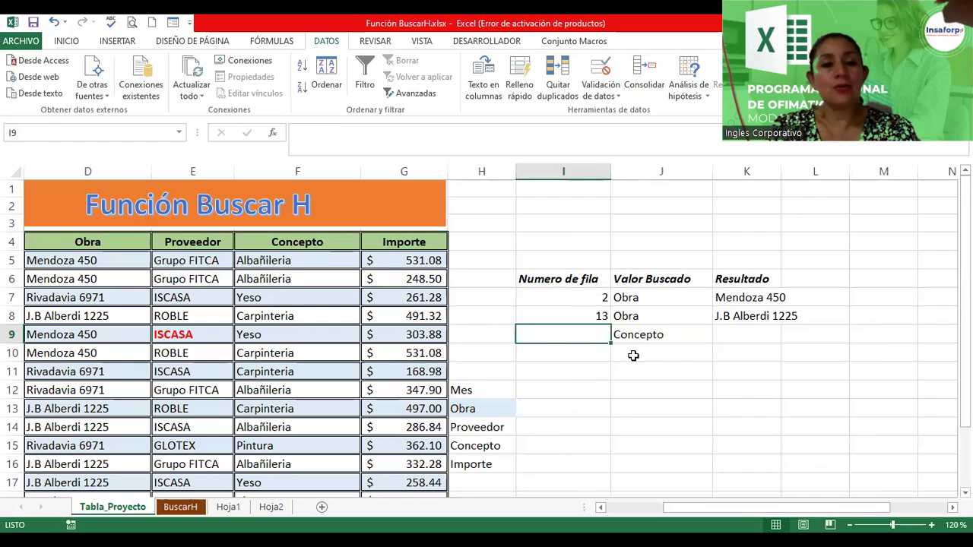
Enter row number 4 in I9 and fill K8's BUSCARH formula down into K9.
{"action": "type", "text": "4"}
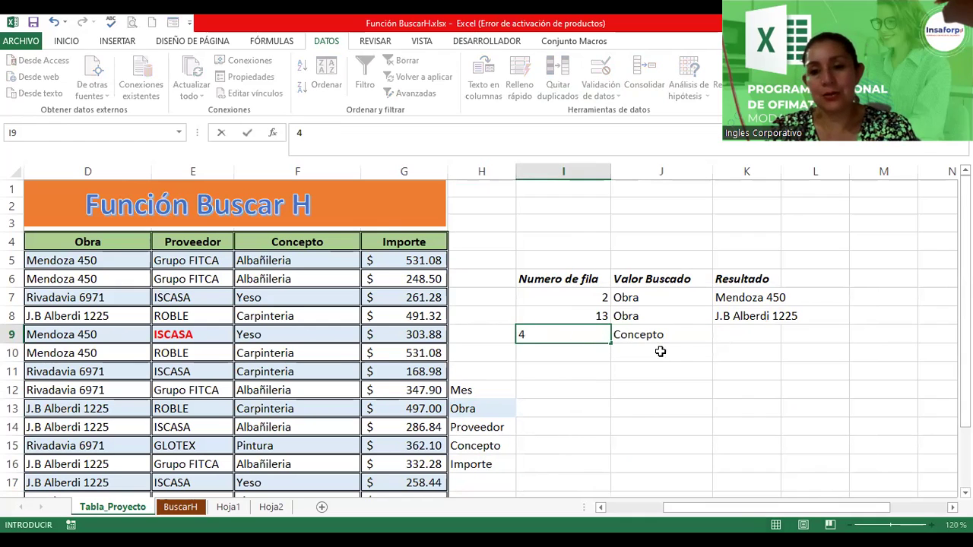
{"action": "left_click", "coordinate": [728, 332]}
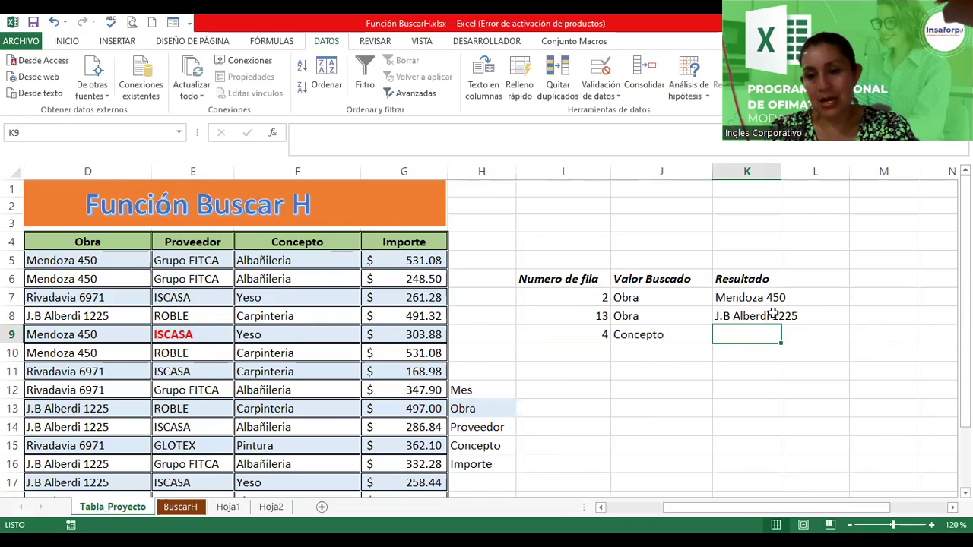
{"action": "left_click", "coordinate": [774, 318]}
{"action": "left_click_drag", "start_coordinate": [779, 322], "coordinate": [783, 335]}
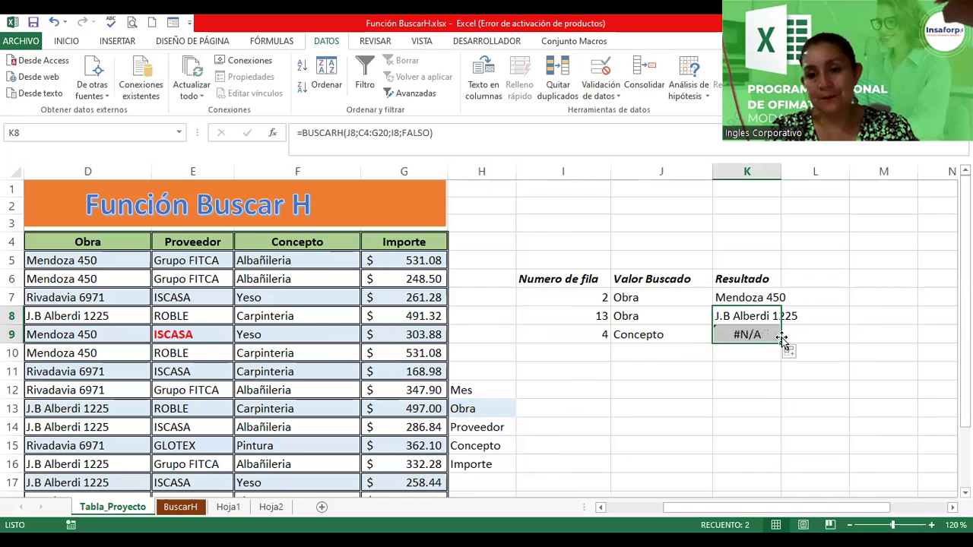
Inspect K9's shifted references (J9, C5:G21, I9), compare with K8, then delete the #N/A formula.
{"action": "double_click", "coordinate": [752, 336]}
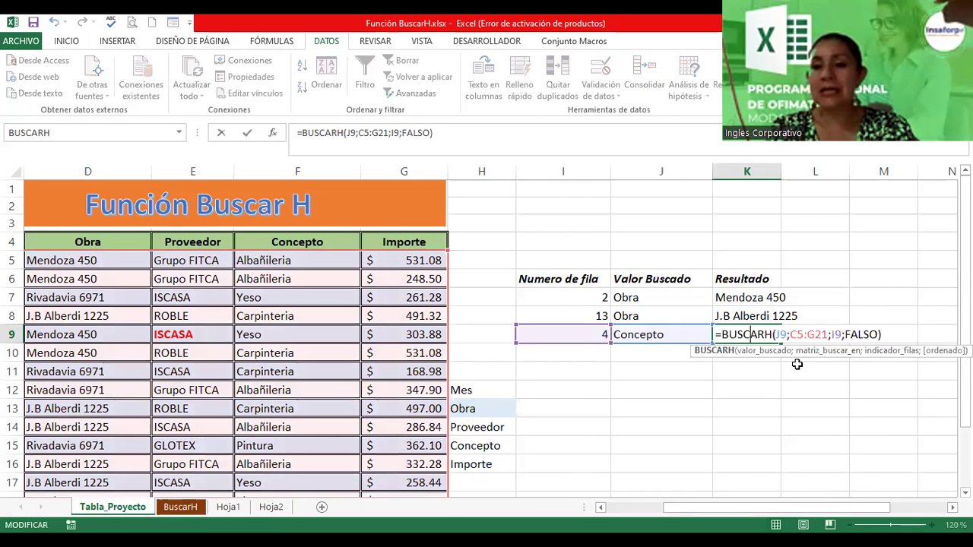
{"action": "double_click", "coordinate": [780, 334]}
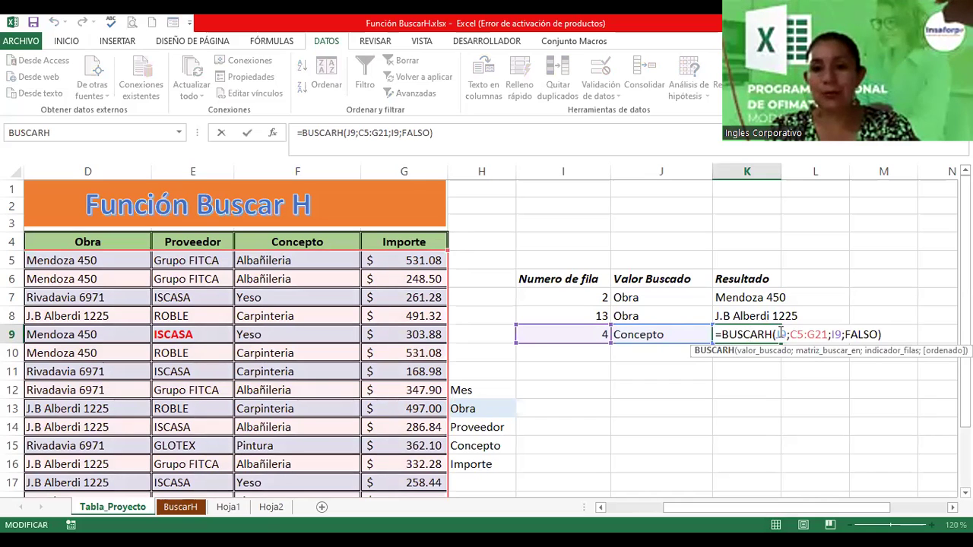
{"action": "left_click", "coordinate": [806, 334]}
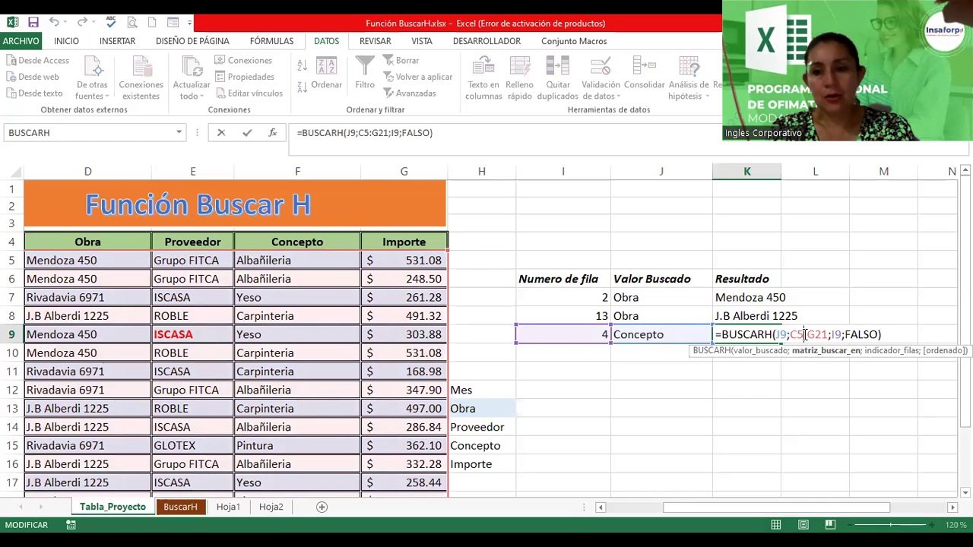
{"action": "left_click", "coordinate": [835, 335]}
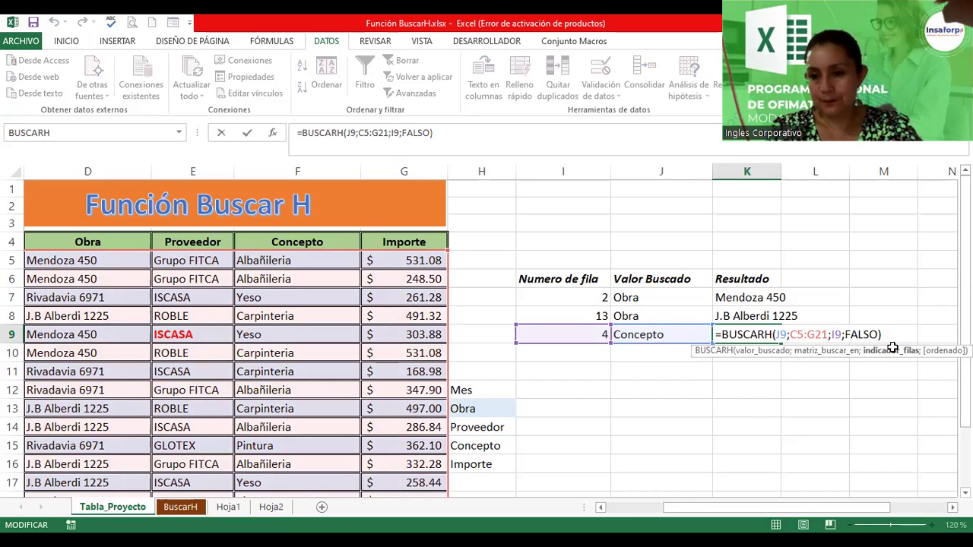
{"action": "key", "text": "Return"}
{"action": "key", "text": "Up"}
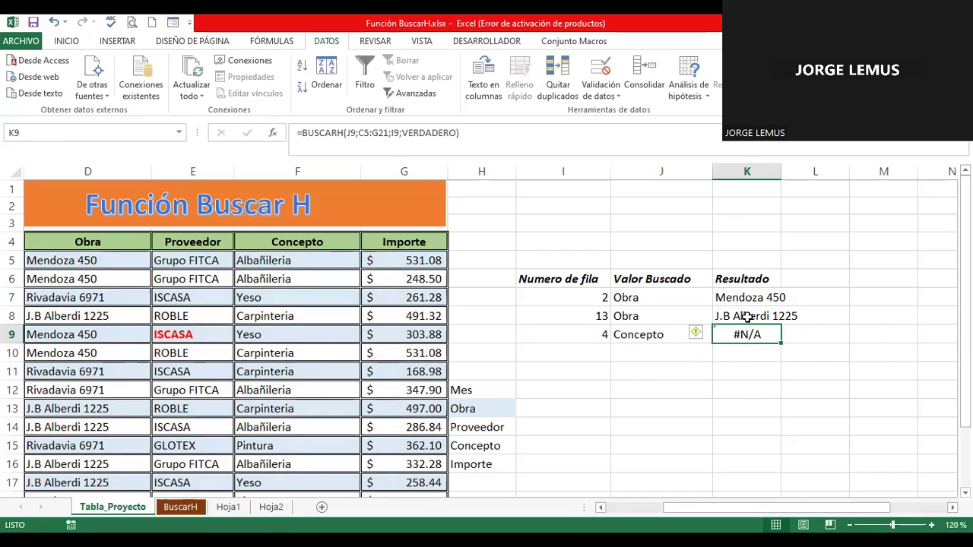
{"action": "left_click", "coordinate": [747, 318]}
{"action": "left_click", "coordinate": [747, 333]}
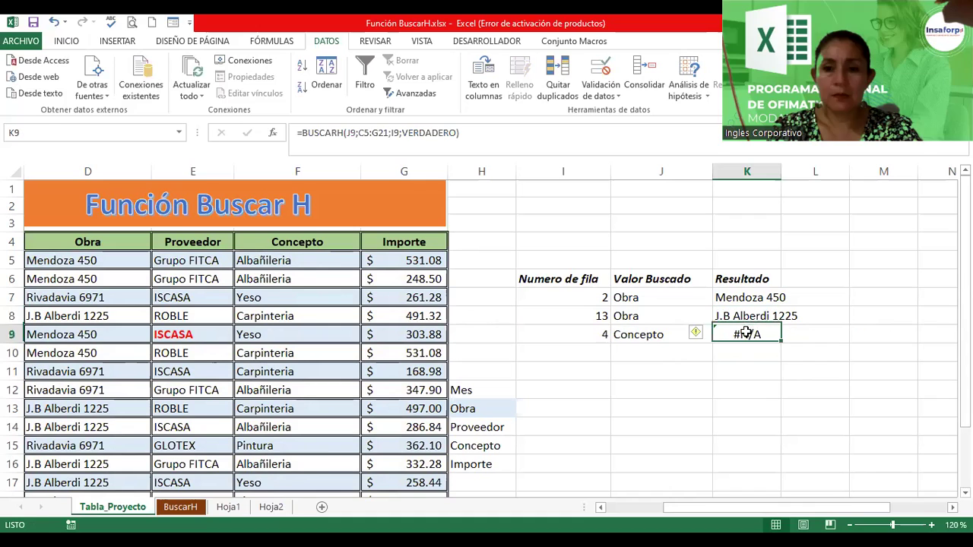
{"action": "double_click", "coordinate": [747, 334]}
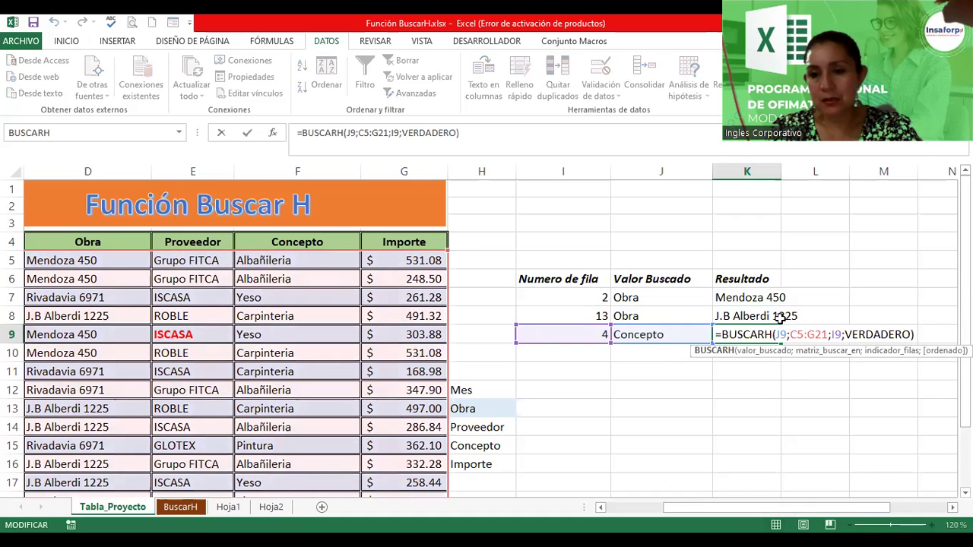
{"action": "key", "text": "Escape"}
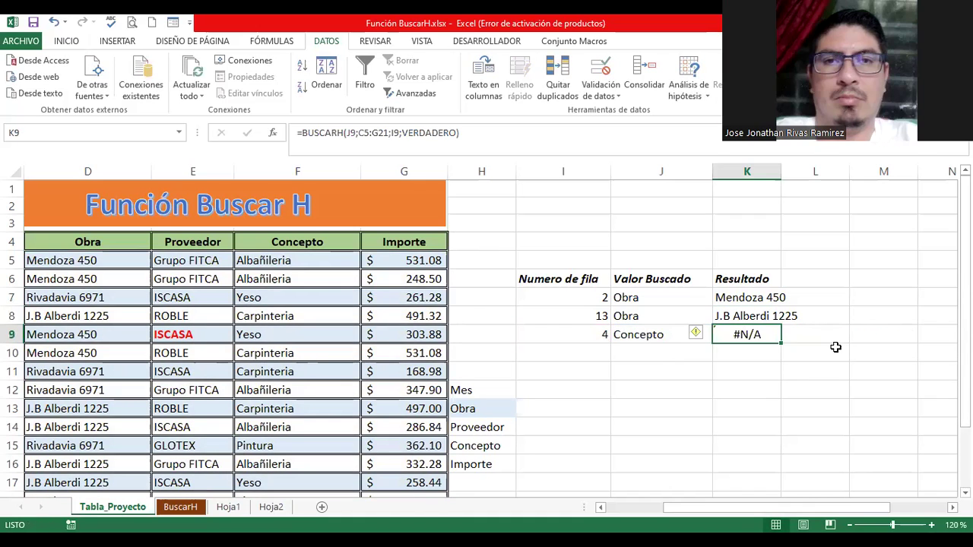
{"action": "key", "text": "Delete"}
Make K8's lookup range absolute as $C$4:$G$20 using F4.
{"action": "left_click", "coordinate": [751, 316]}
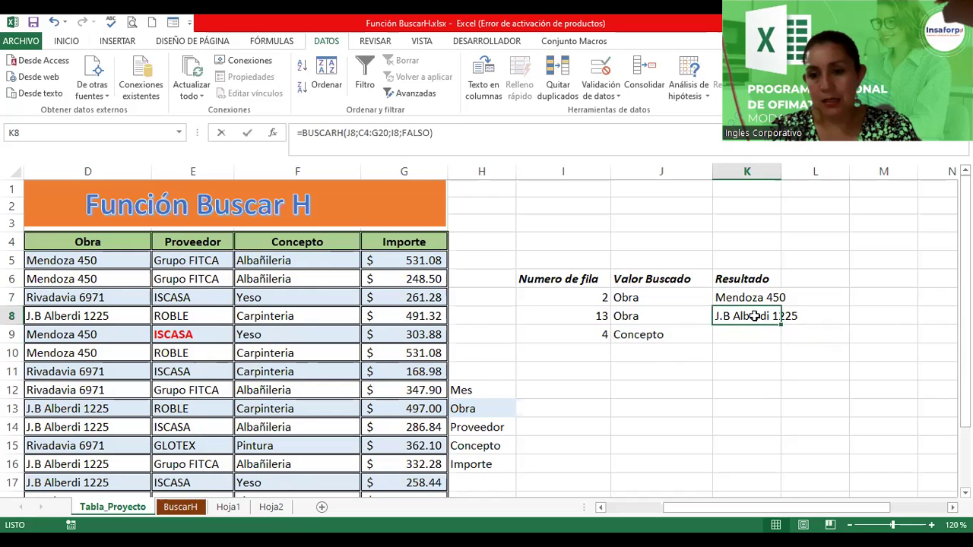
{"action": "double_click", "coordinate": [751, 317]}
{"action": "left_click", "coordinate": [797, 316]}
{"action": "key", "text": "F4"}
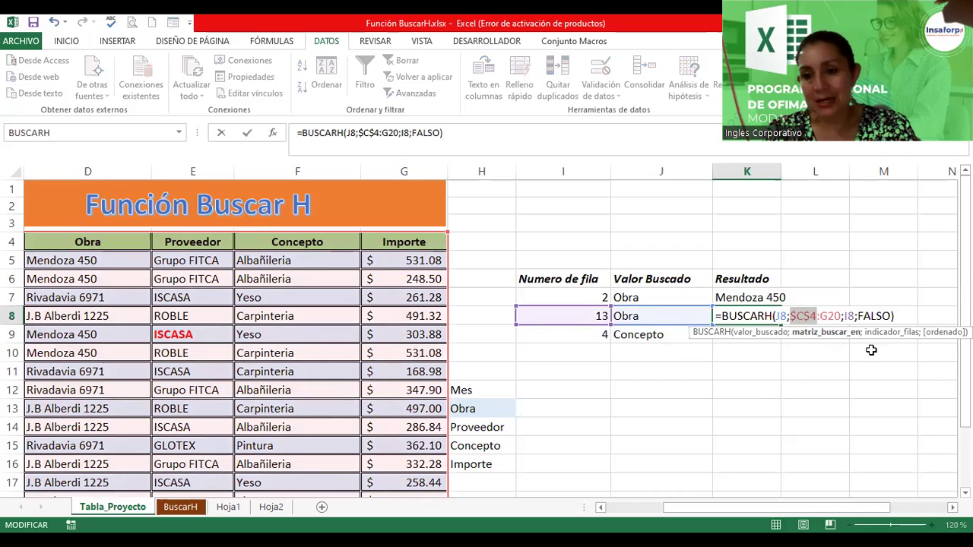
{"action": "left_click", "coordinate": [829, 314]}
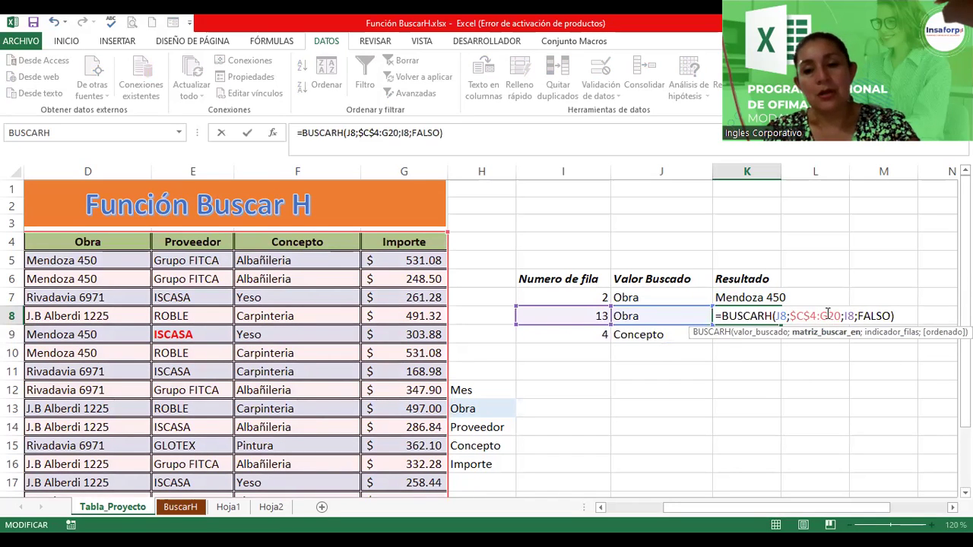
{"action": "key", "text": "F4"}
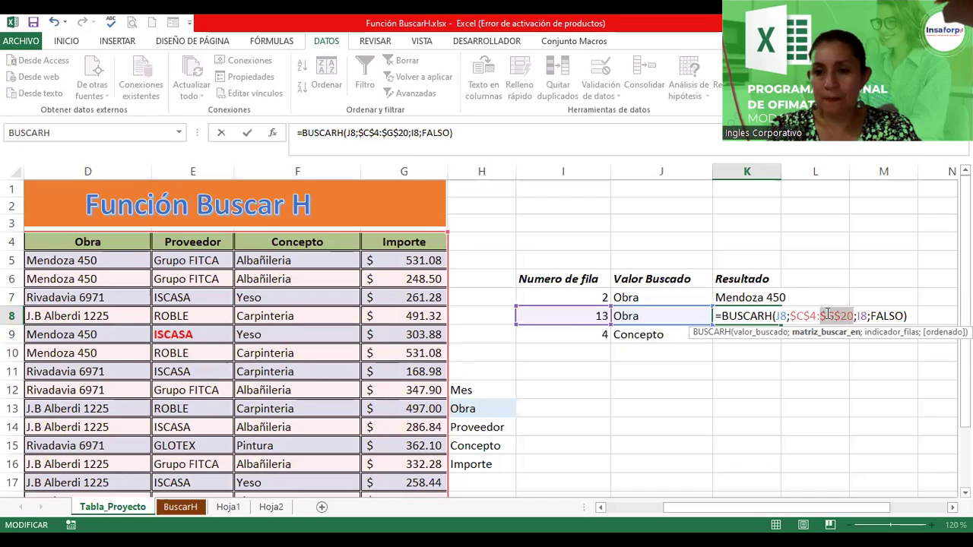
{"action": "key", "text": "Return"}
Copy the fixed K8 formula down into K9 so it returns Yeso.
{"action": "left_click", "coordinate": [766, 316]}
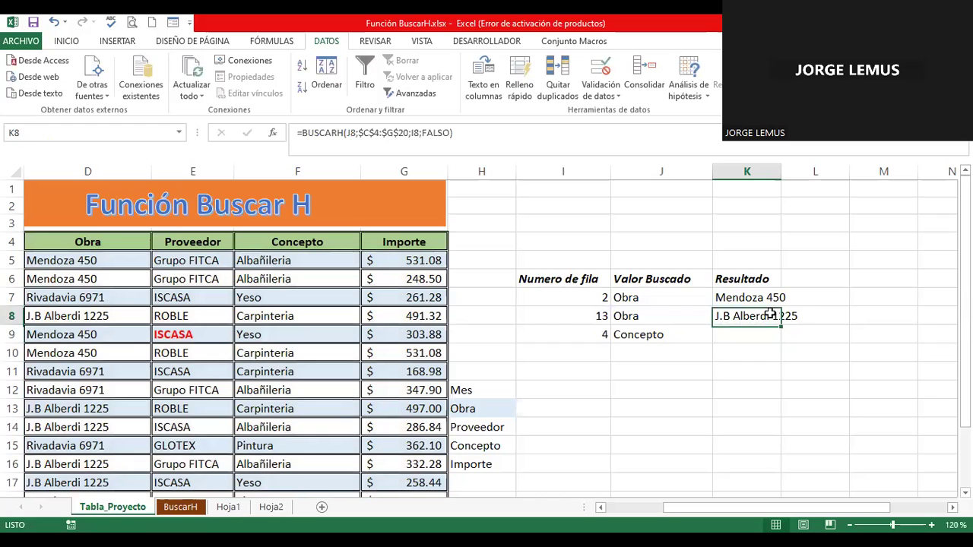
{"action": "left_click_drag", "start_coordinate": [780, 327], "coordinate": [782, 344]}
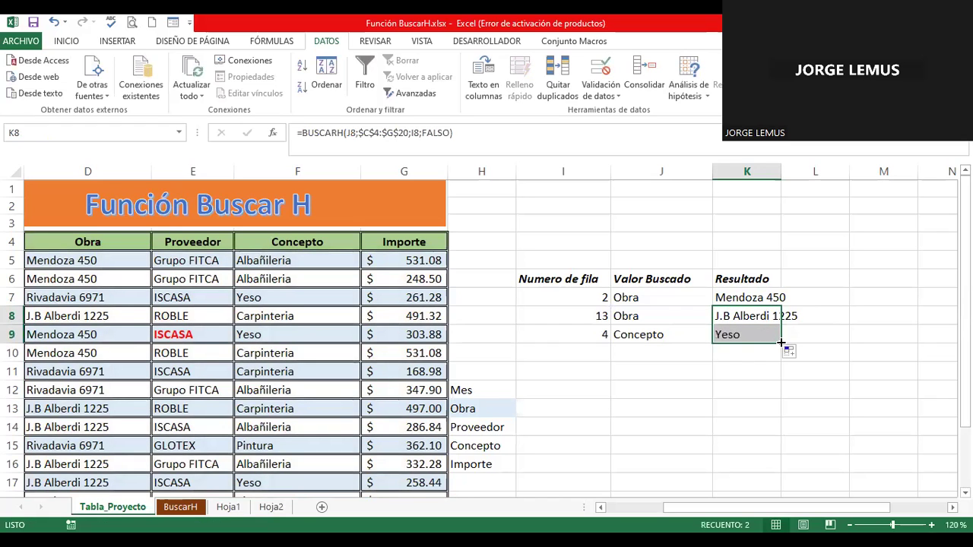
{"action": "left_click", "coordinate": [638, 337]}
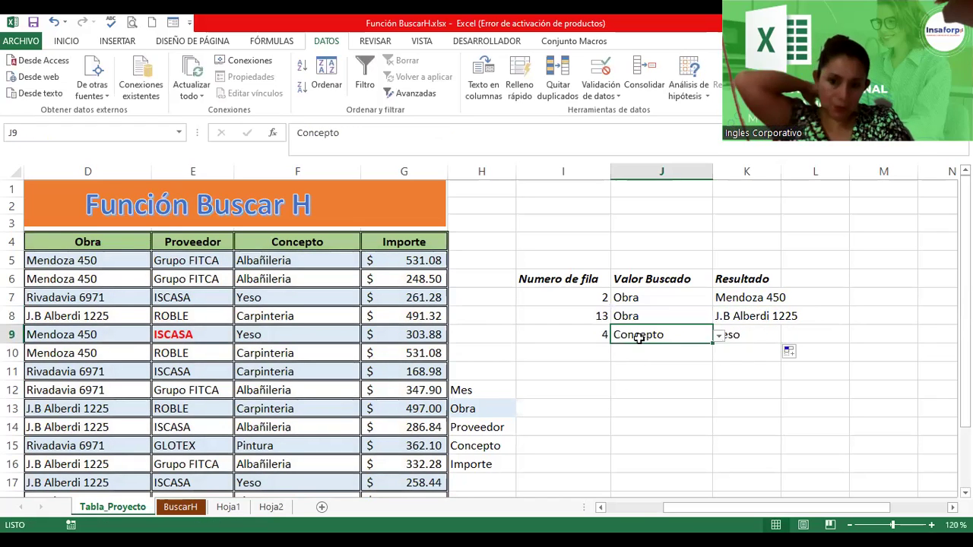
{"action": "left_click", "coordinate": [719, 335]}
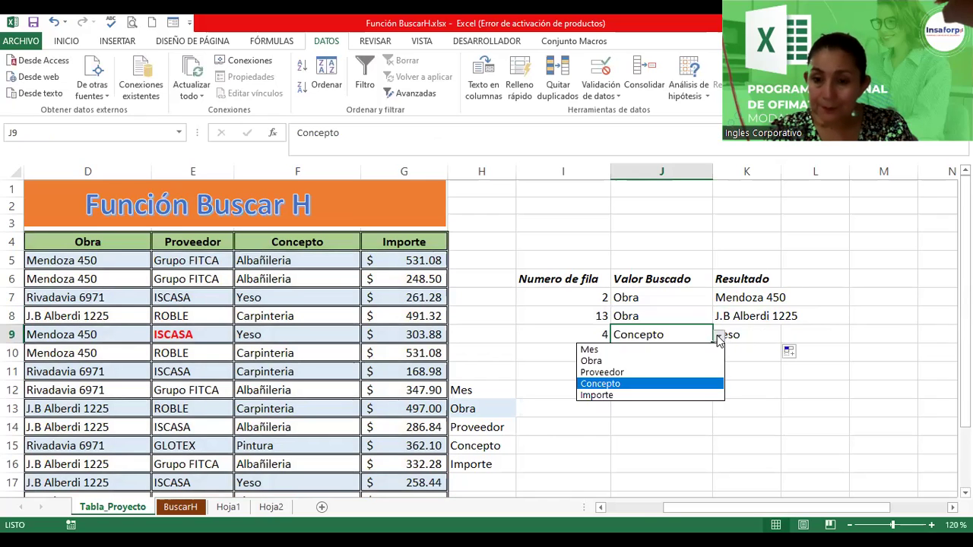
{"action": "left_click", "coordinate": [616, 363]}
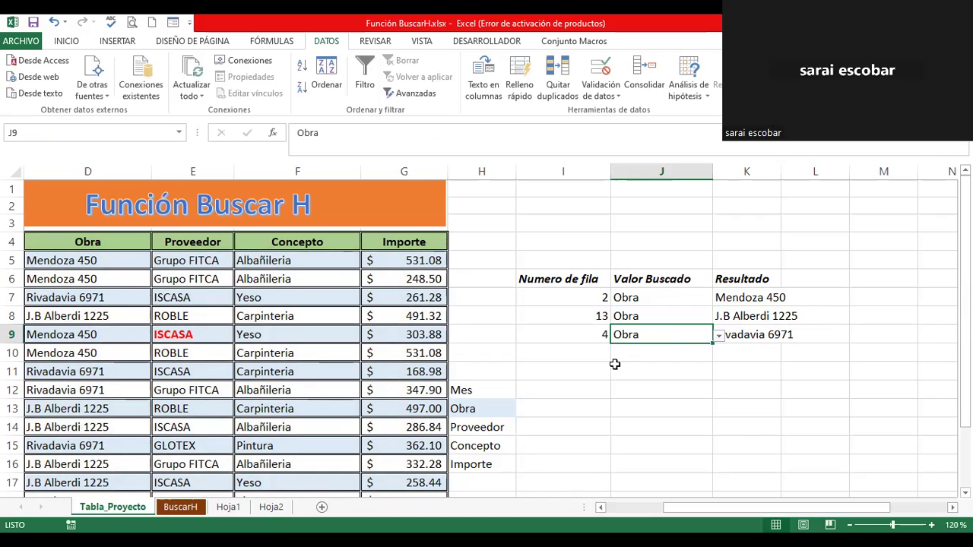
{"action": "scroll", "coordinate": [616, 365], "scroll_direction": "right", "scroll_amount": 2}
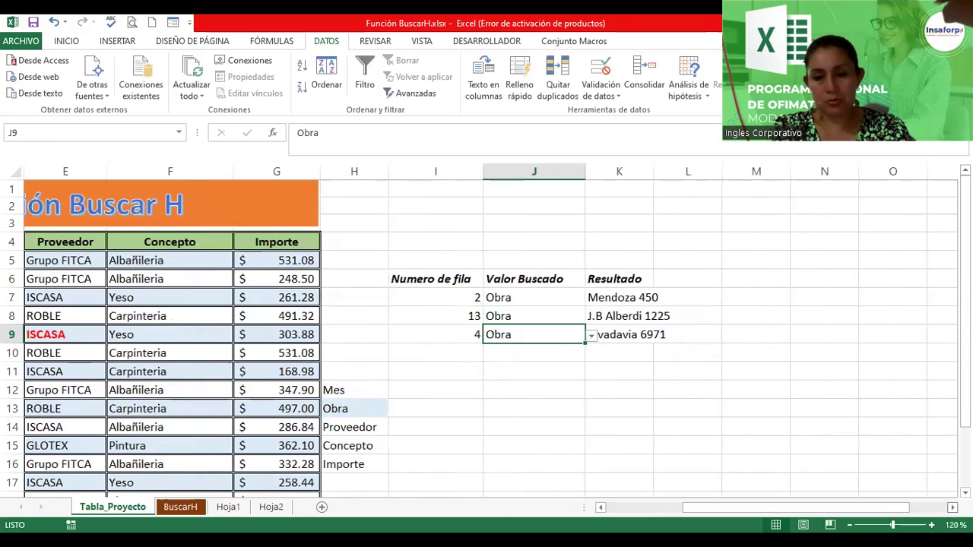
{"action": "left_click", "coordinate": [635, 335]}
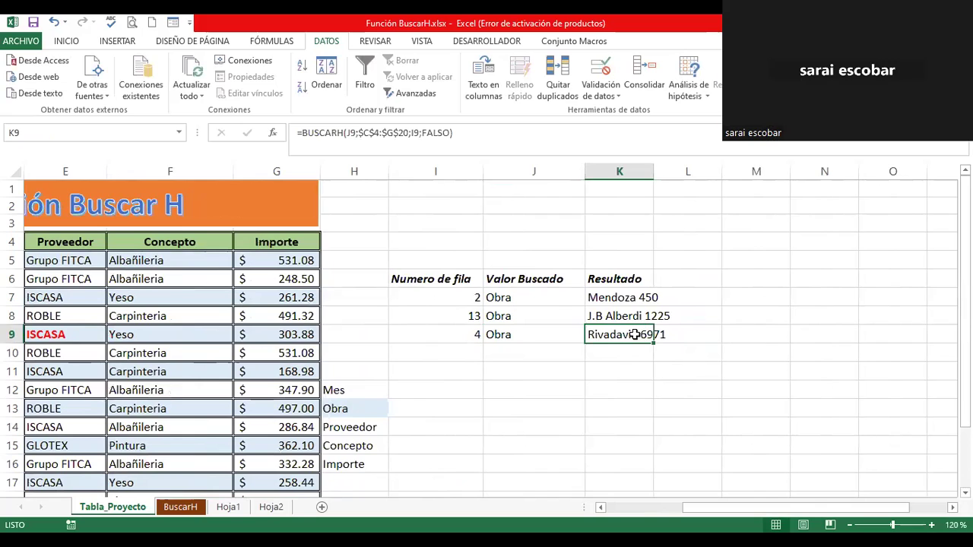
{"action": "double_click", "coordinate": [635, 335]}
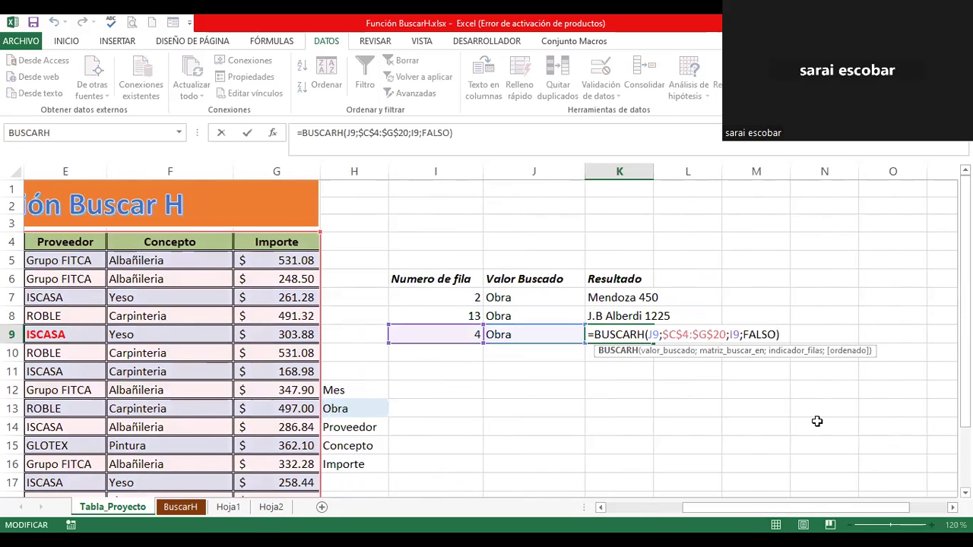
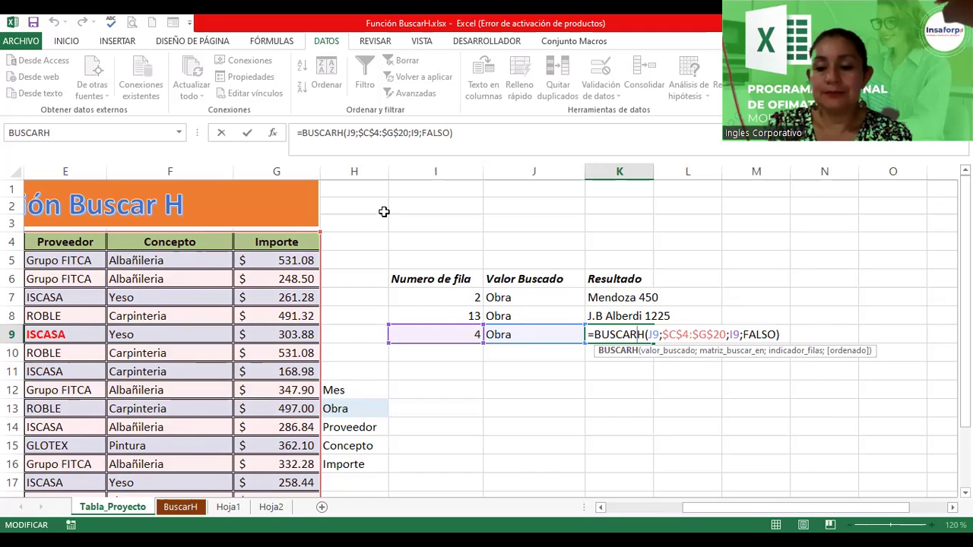
Commit the BUSCARH formula so K9 shows Rivadavia 6971, then select J9 to inspect its validation.
{"action": "key", "text": "Return"}
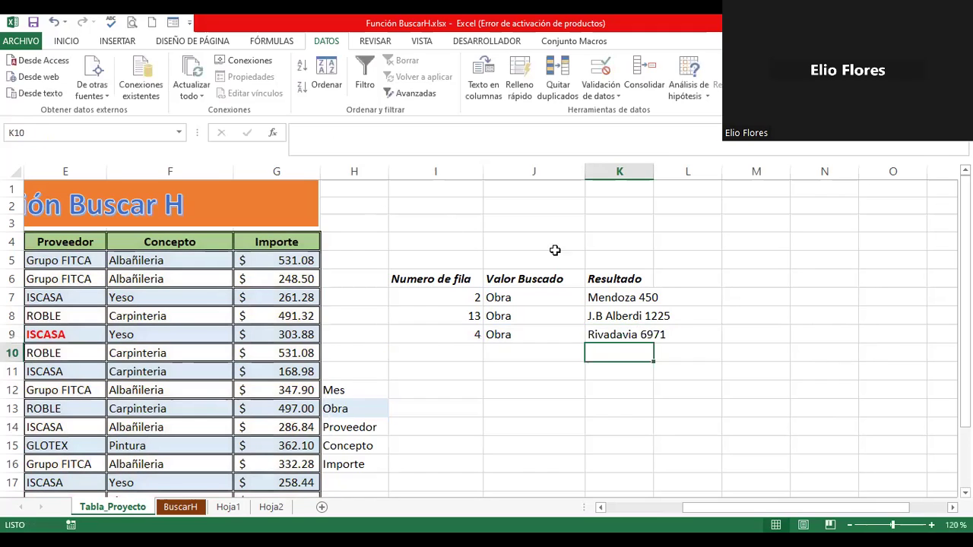
{"action": "left_click", "coordinate": [531, 331]}
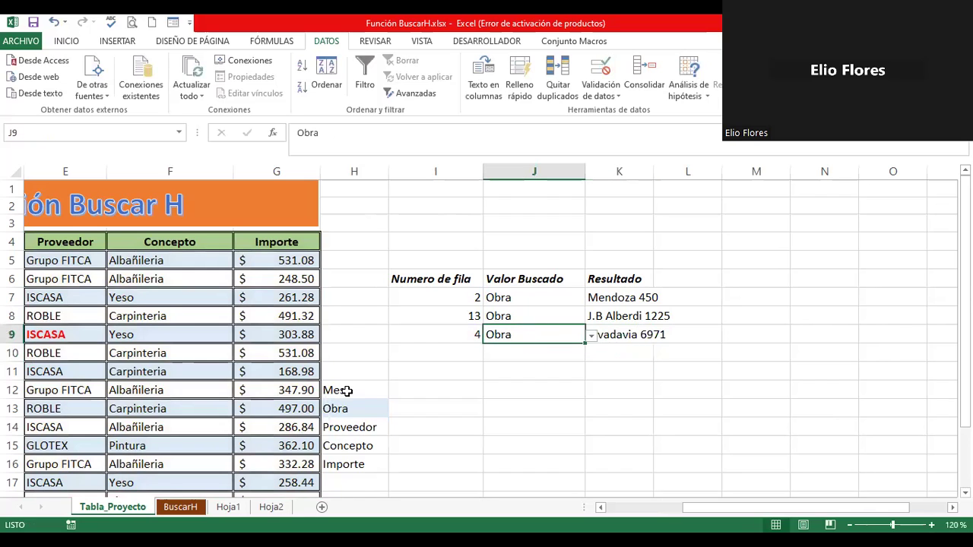
{"action": "left_click_drag", "start_coordinate": [346, 390], "coordinate": [356, 470]}
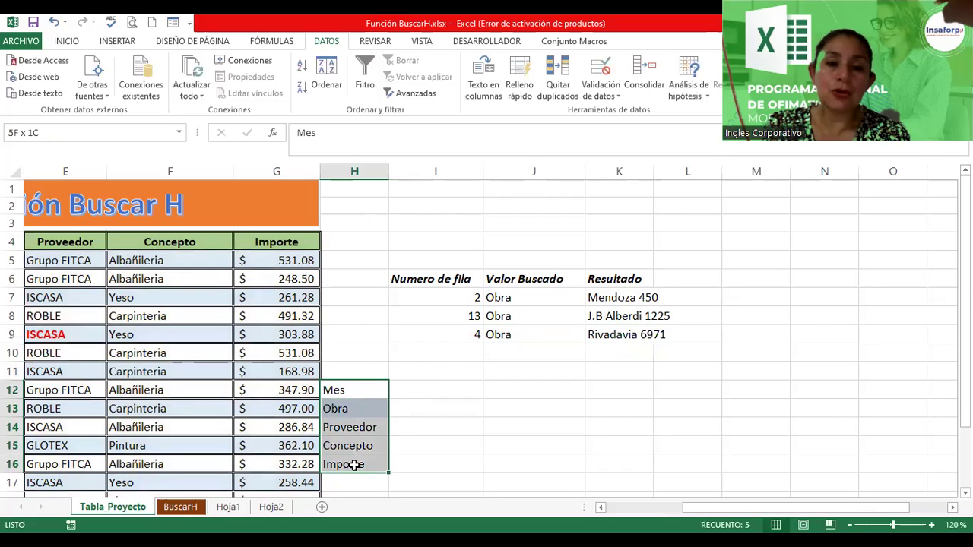
{"action": "mouse_move", "coordinate": [355, 469]}
{"action": "left_mouse_down"}
{"action": "mouse_move", "coordinate": [360, 446]}
{"action": "mouse_move", "coordinate": [363, 461]}
{"action": "left_mouse_up"}
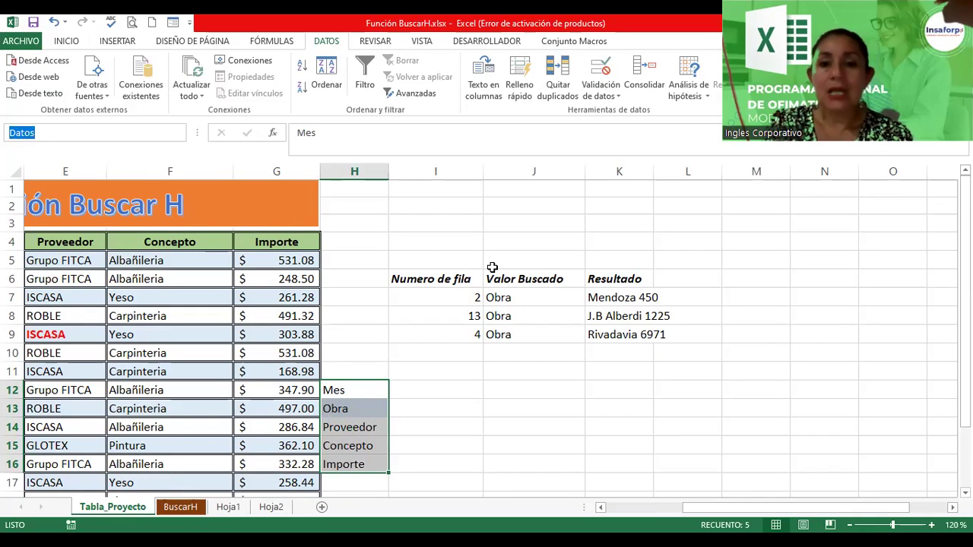
{"action": "left_click", "coordinate": [555, 335]}
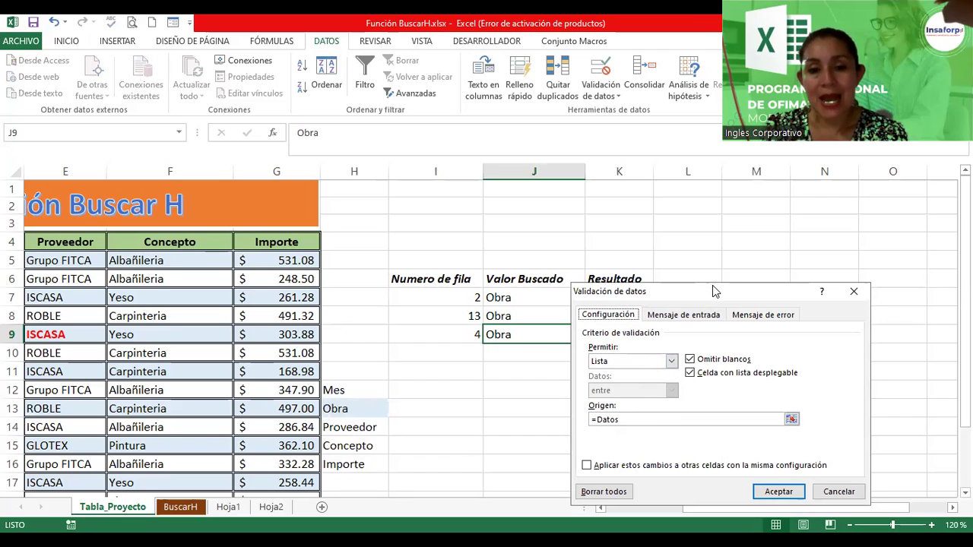
Move the Validación de datos dialog aside, cancel it without changes, and go to Hoja1.
{"action": "left_click_drag", "start_coordinate": [713, 288], "coordinate": [217, 224]}
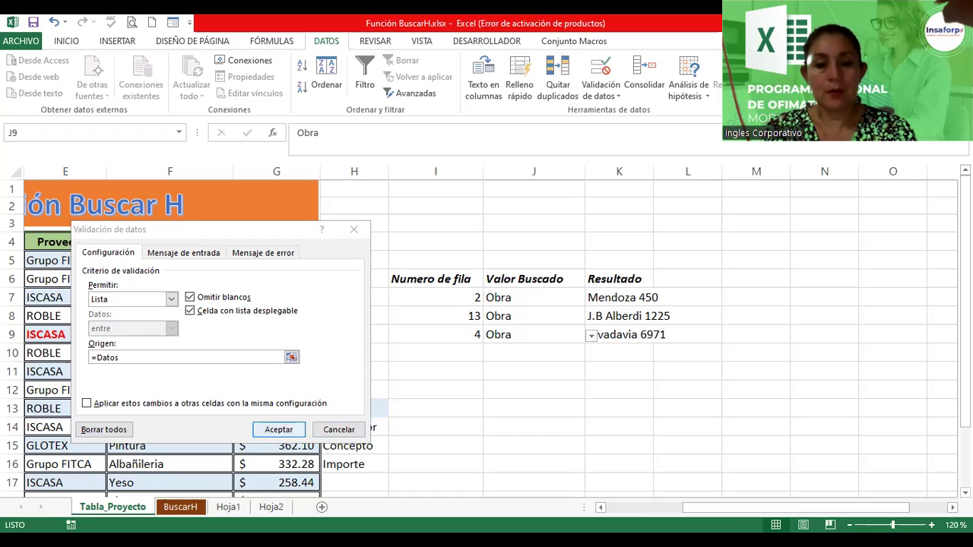
{"action": "key", "text": "Escape"}
{"action": "left_click", "coordinate": [228, 508]}
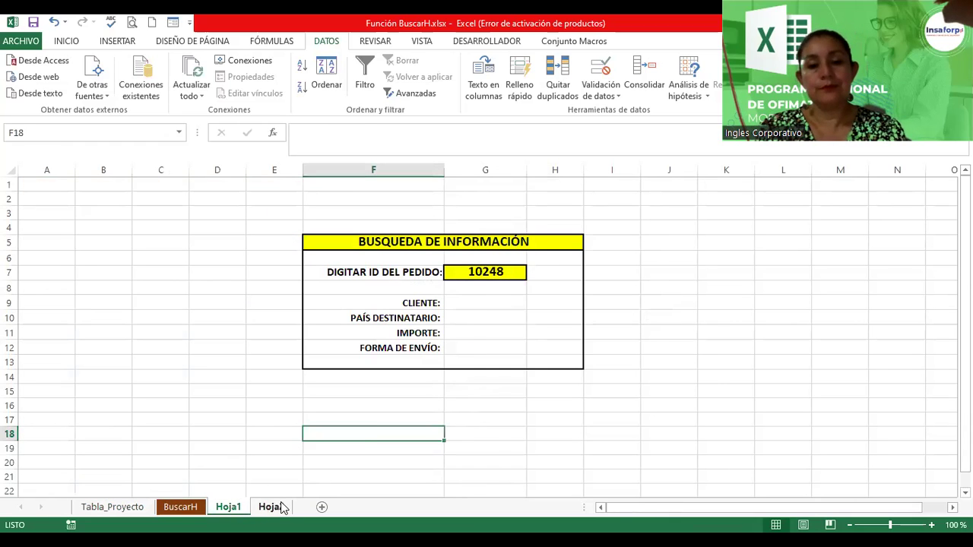
Back on Tabla_Proyecto, name the H12:H16 list (Mes to Importe) Datos.
{"action": "left_click", "coordinate": [274, 507]}
{"action": "left_click", "coordinate": [227, 509]}
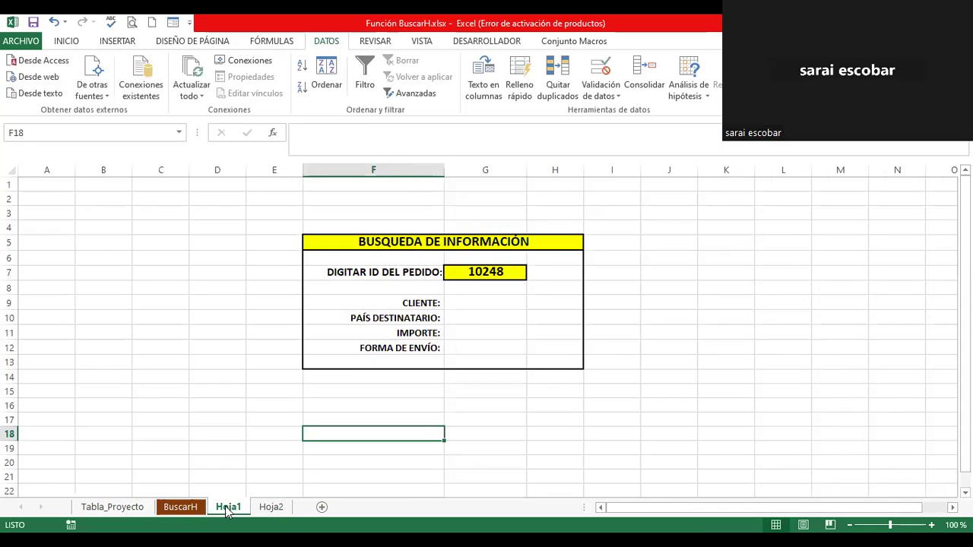
{"action": "left_click", "coordinate": [110, 508]}
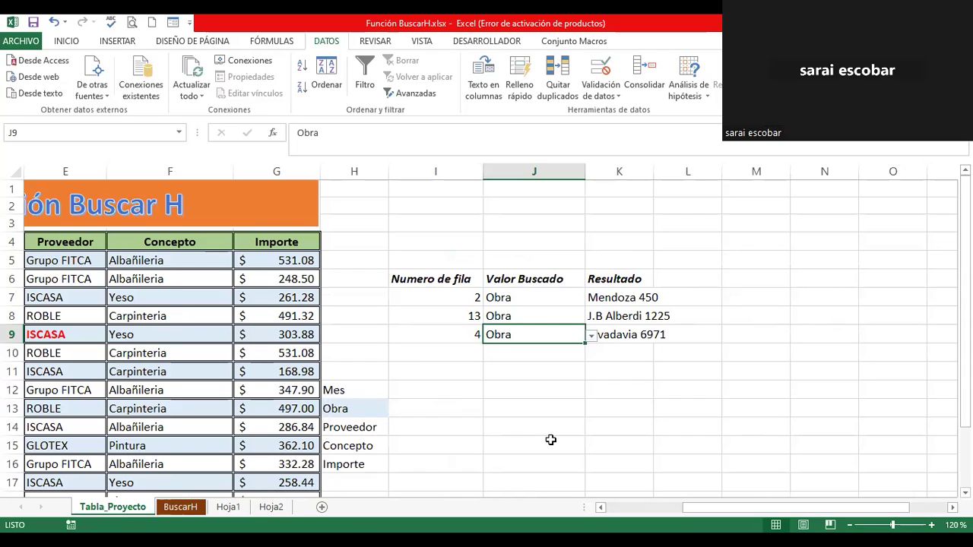
{"action": "left_click_drag", "start_coordinate": [346, 389], "coordinate": [352, 467]}
{"action": "type", "text": "Datos"}
{"action": "key", "text": "Return"}
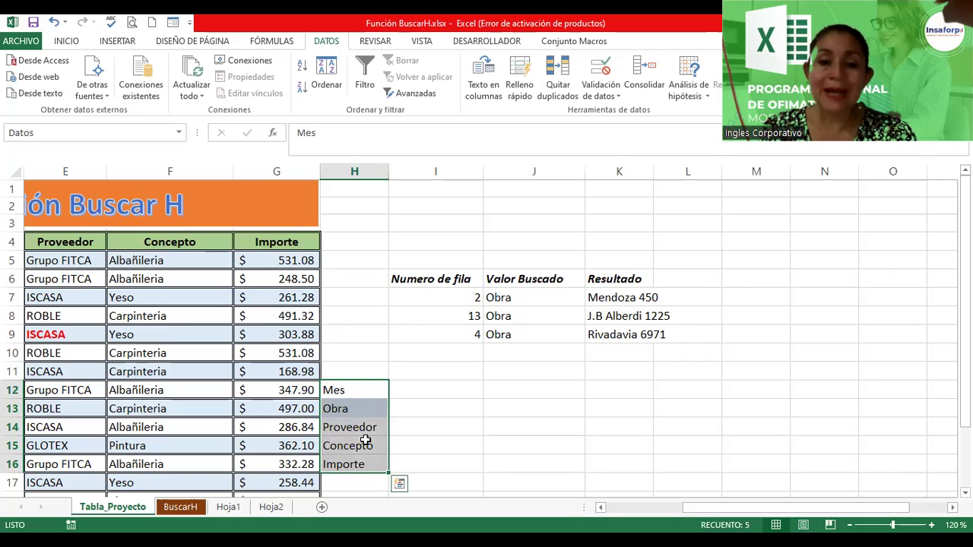
Open data validation for J10 and set Permitir to Lista.
{"action": "left_click", "coordinate": [523, 351]}
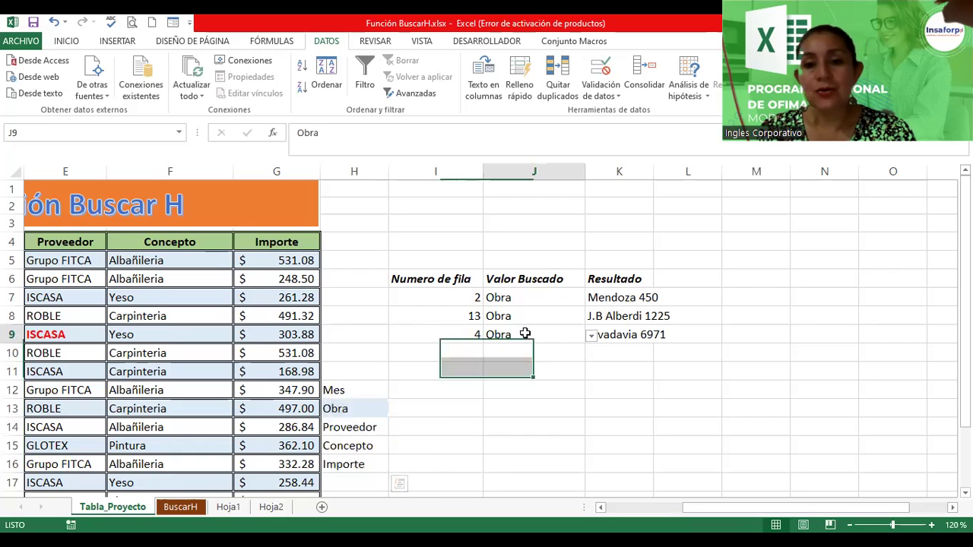
{"action": "left_click", "coordinate": [619, 97]}
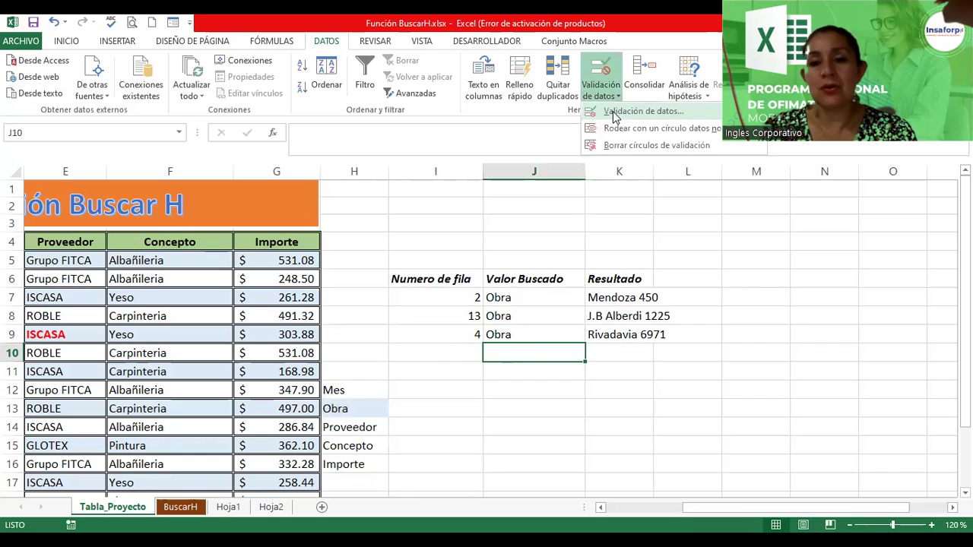
{"action": "left_click", "coordinate": [615, 112]}
{"action": "left_click", "coordinate": [172, 299]}
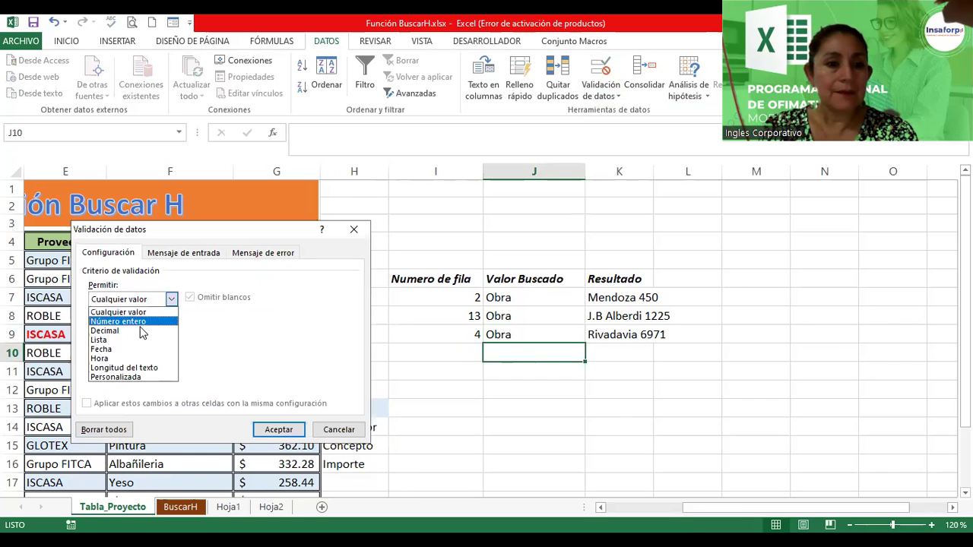
{"action": "left_click", "coordinate": [128, 340]}
Set the list source to =Datos (H12:H16) and apply the validation.
{"action": "left_click", "coordinate": [132, 356]}
{"action": "type", "text": "="}
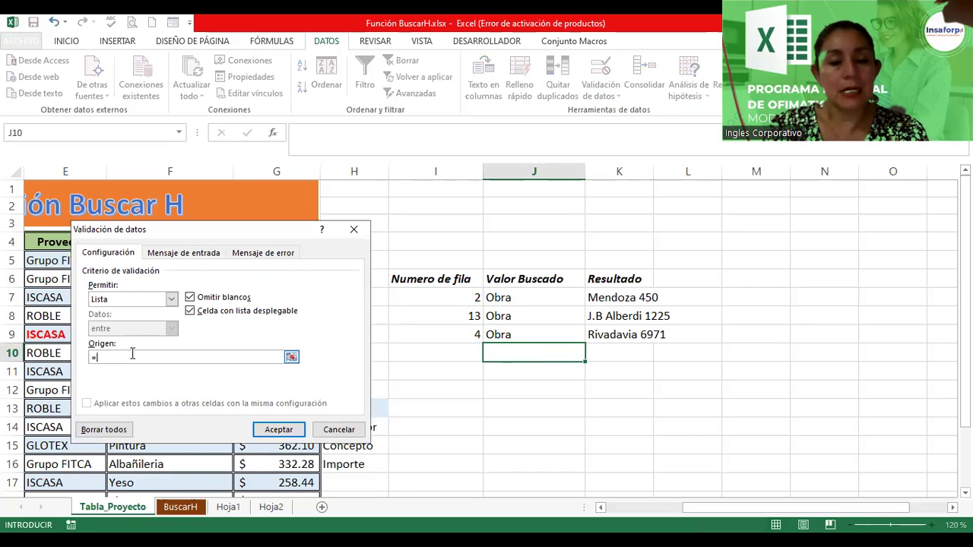
{"action": "left_click", "coordinate": [291, 358]}
{"action": "left_click", "coordinate": [357, 394]}
{"action": "left_click_drag", "start_coordinate": [356, 394], "coordinate": [361, 464]}
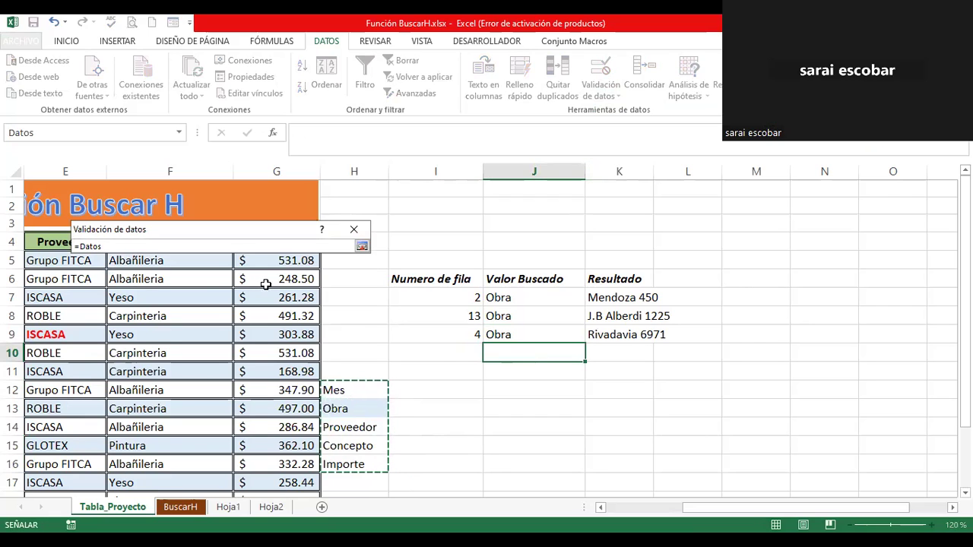
{"action": "left_click", "coordinate": [363, 247]}
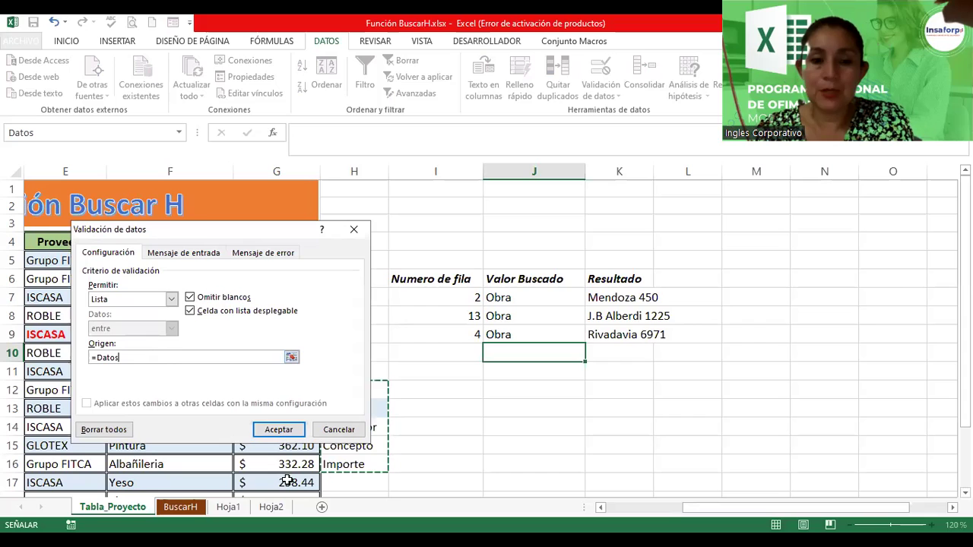
{"action": "left_click", "coordinate": [279, 431]}
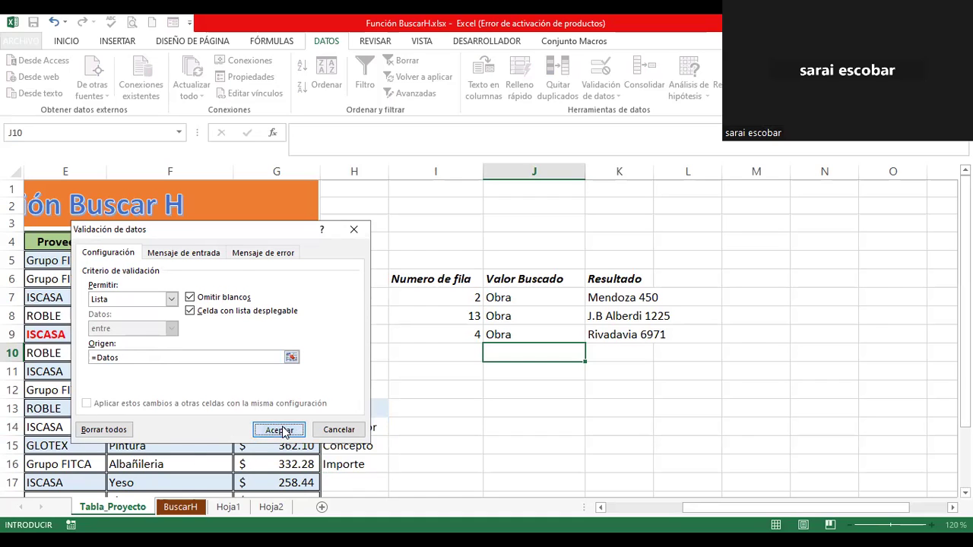
{"action": "key", "text": "Return"}
{"action": "left_click", "coordinate": [555, 336]}
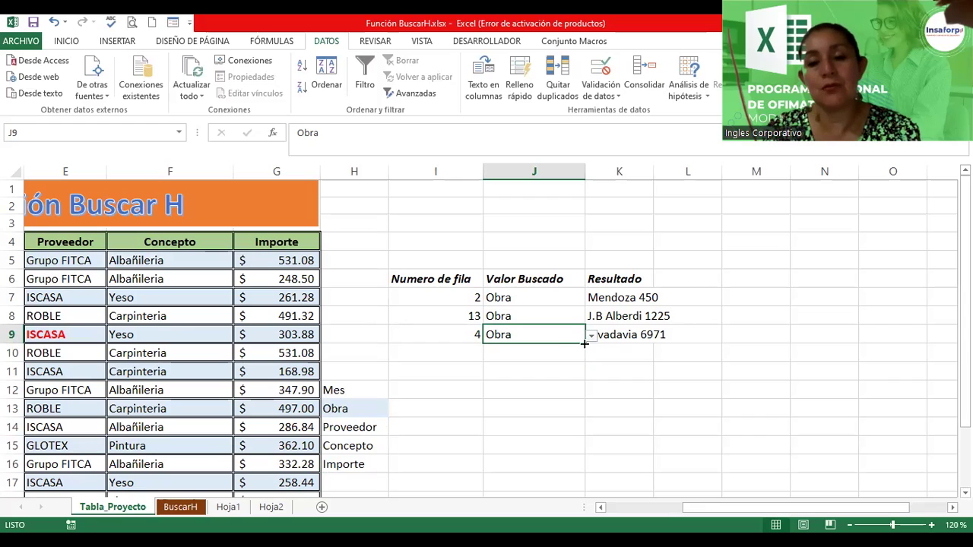
Switch J9's lookup value to Proveedor, then to Concepto.
{"action": "left_click", "coordinate": [591, 336]}
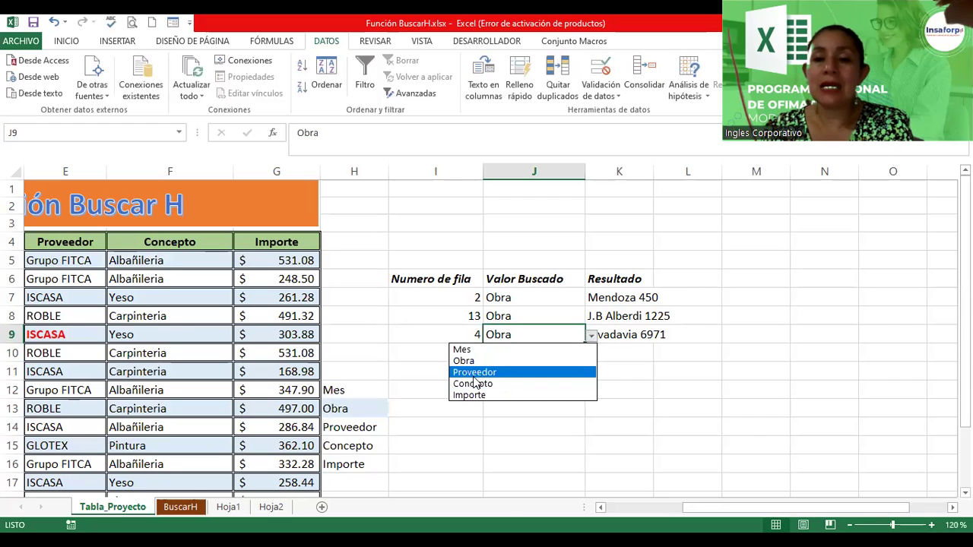
{"action": "left_click", "coordinate": [471, 373]}
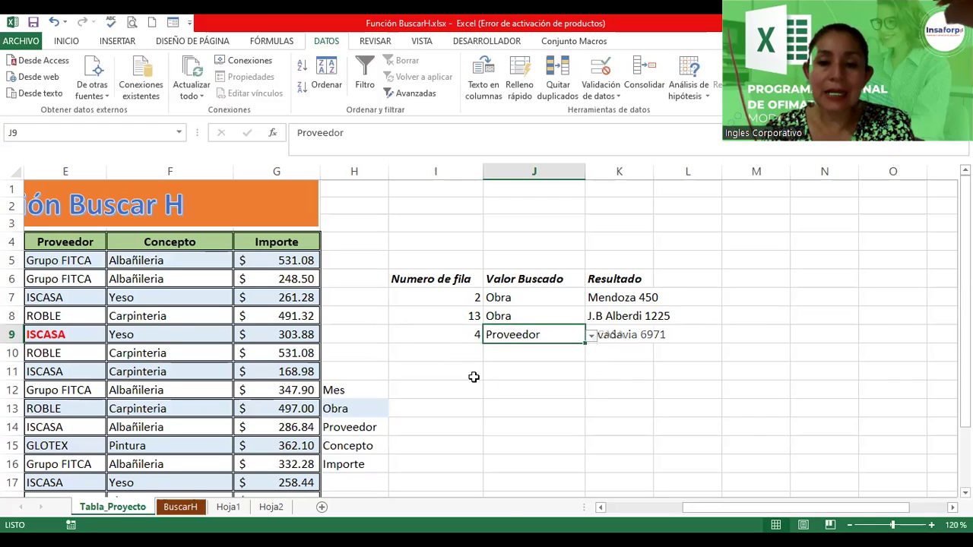
{"action": "left_click", "coordinate": [591, 336]}
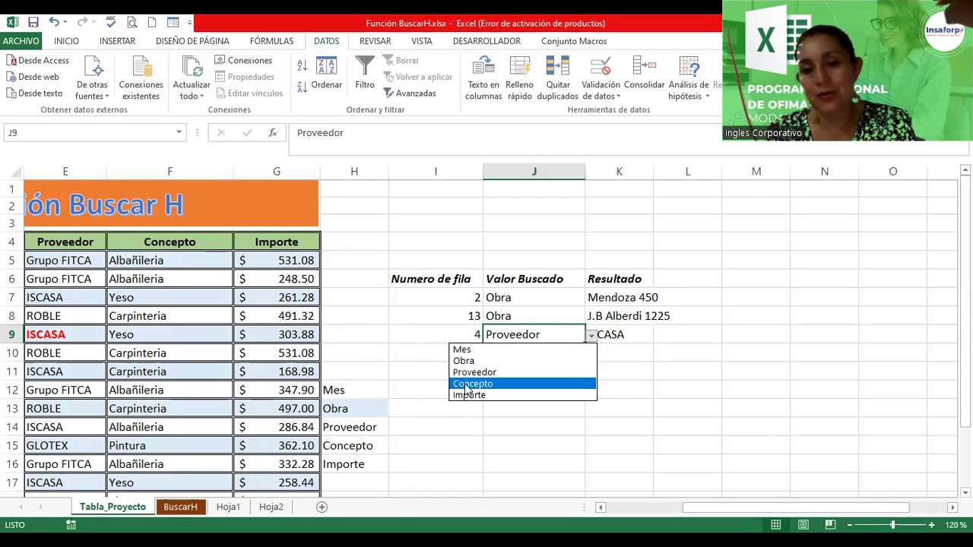
{"action": "left_click", "coordinate": [472, 384]}
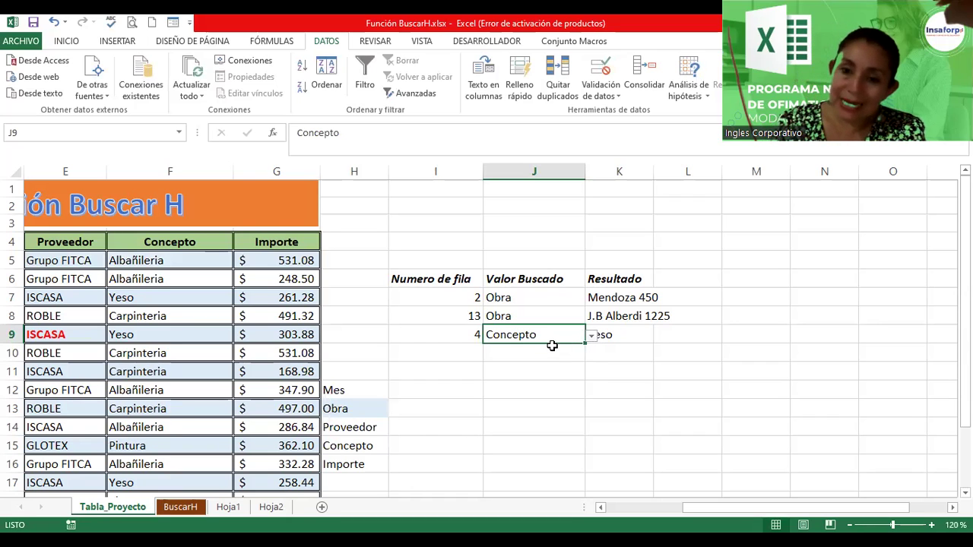
Change the row number in I9 to 7, then 9, so K9 returns Albañileria.
{"action": "left_click", "coordinate": [446, 342]}
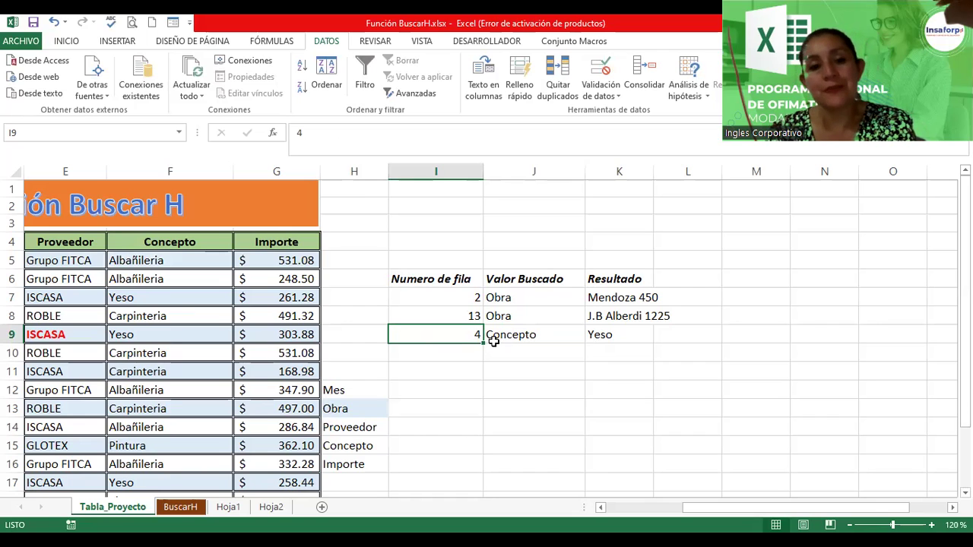
{"action": "type", "text": "7"}
{"action": "key", "text": "ctrl+Return"}
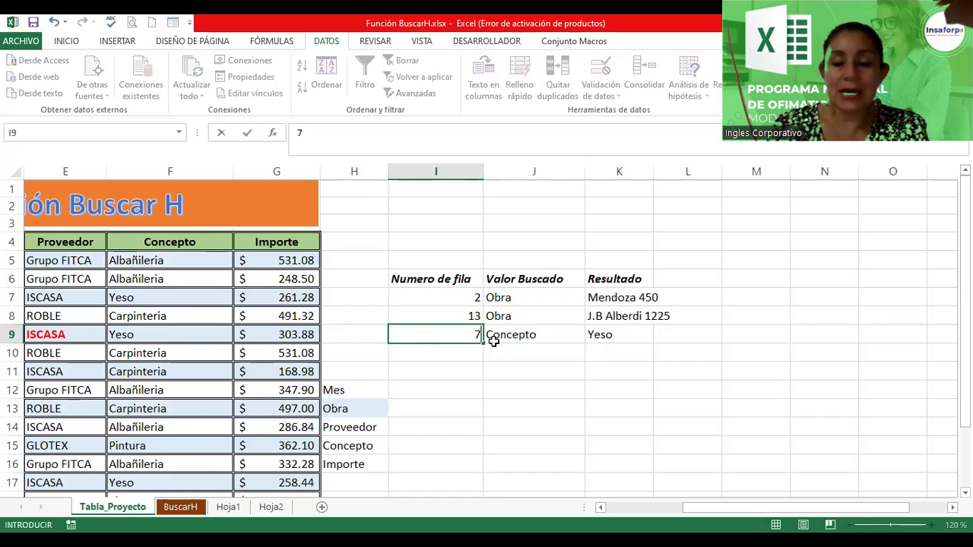
{"action": "key", "text": "Return"}
{"action": "left_click", "coordinate": [460, 333]}
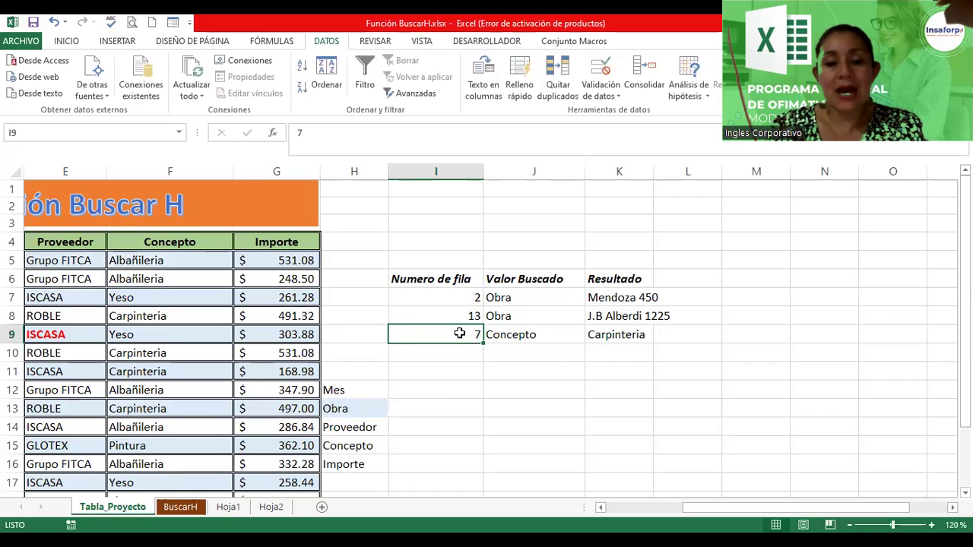
{"action": "type", "text": "9"}
{"action": "key", "text": "Return"}
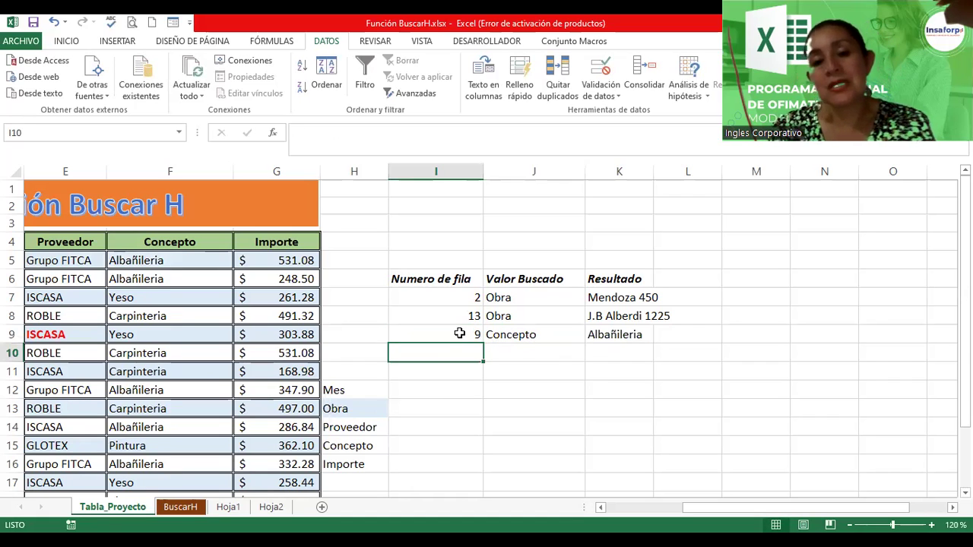
{"action": "left_click", "coordinate": [452, 334]}
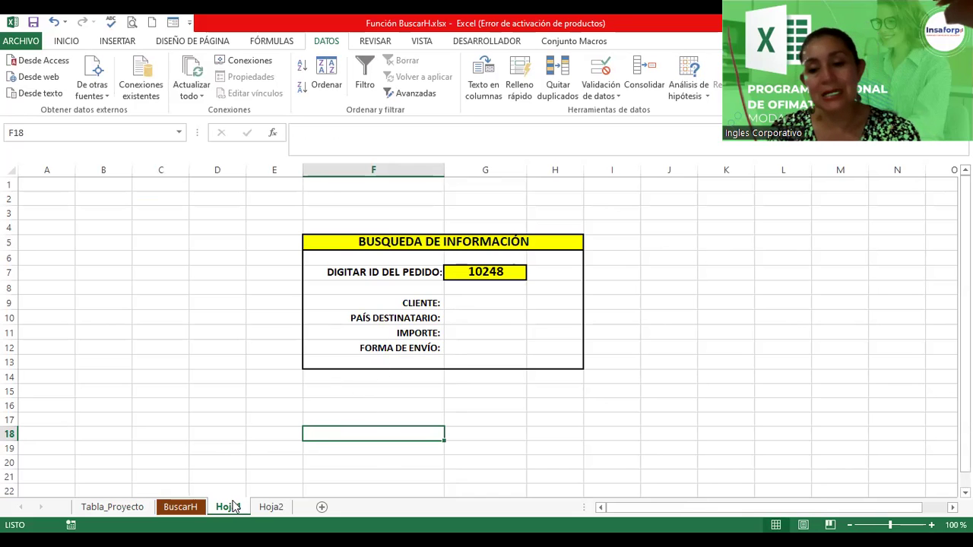
On Hoja2, select the orders table A1:H301 from Id. de pedido to Cargo.
{"action": "left_click", "coordinate": [273, 509]}
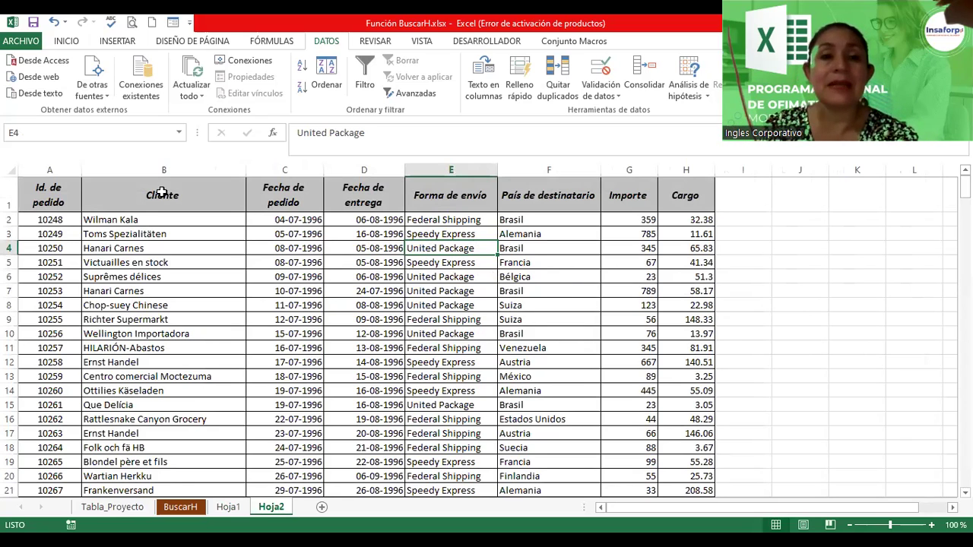
{"action": "left_click", "coordinate": [178, 133]}
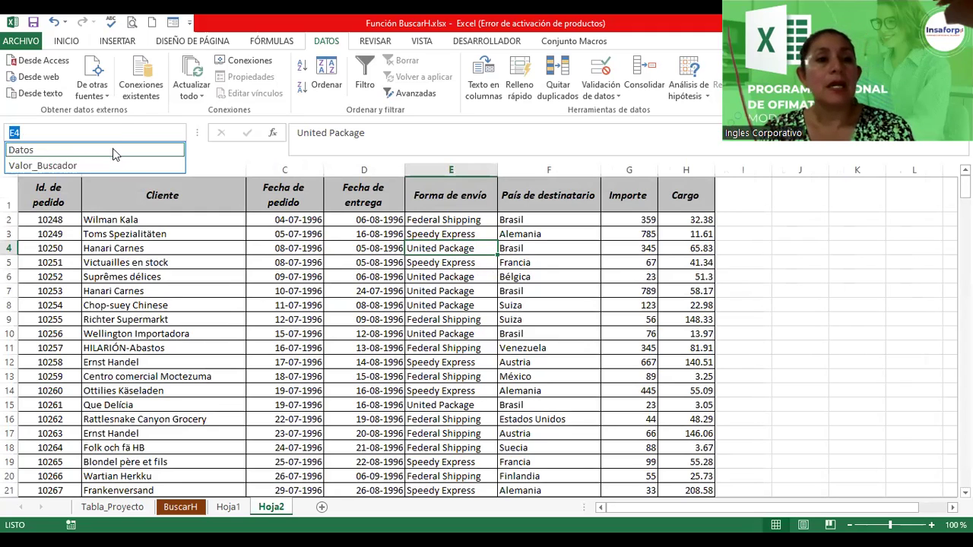
{"action": "left_click", "coordinate": [22, 149]}
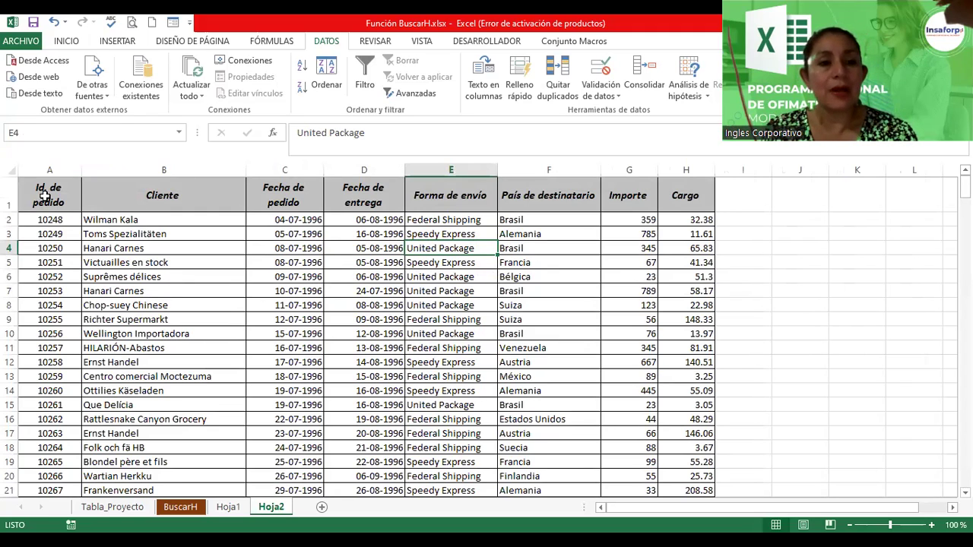
{"action": "key", "text": "shift+Right"}
{"action": "key", "text": "shift+Right"}
{"action": "key", "text": "shift+Right"}
{"action": "key", "text": "shift+Right"}
{"action": "key", "text": "shift+Right"}
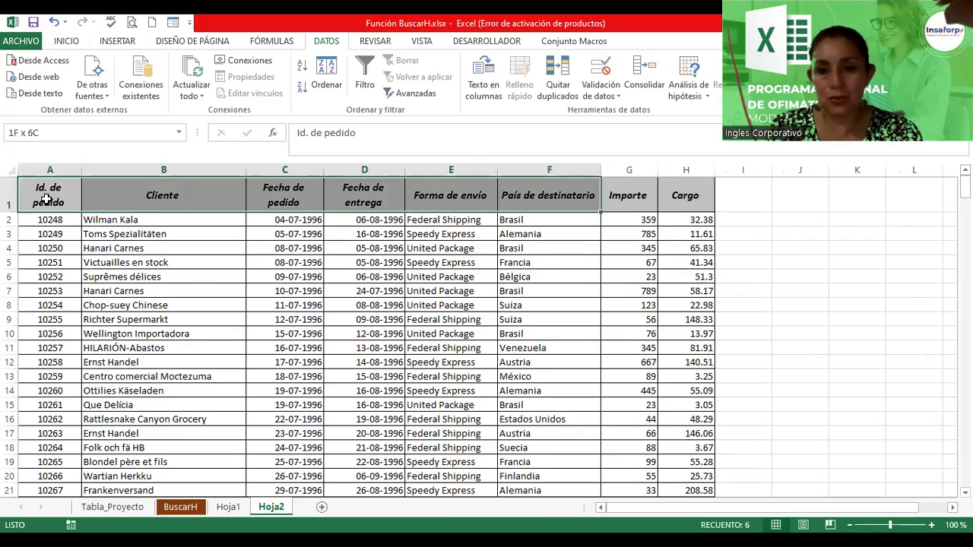
{"action": "key", "text": "shift+Right"}
{"action": "key", "text": "shift+Right"}
{"action": "key", "text": "shift+Down"}
{"action": "key", "text": "shift+Down"}
{"action": "key", "text": "shift+Down"}
{"action": "key", "text": "shift+Down"}
{"action": "key", "text": "shift+Down"}
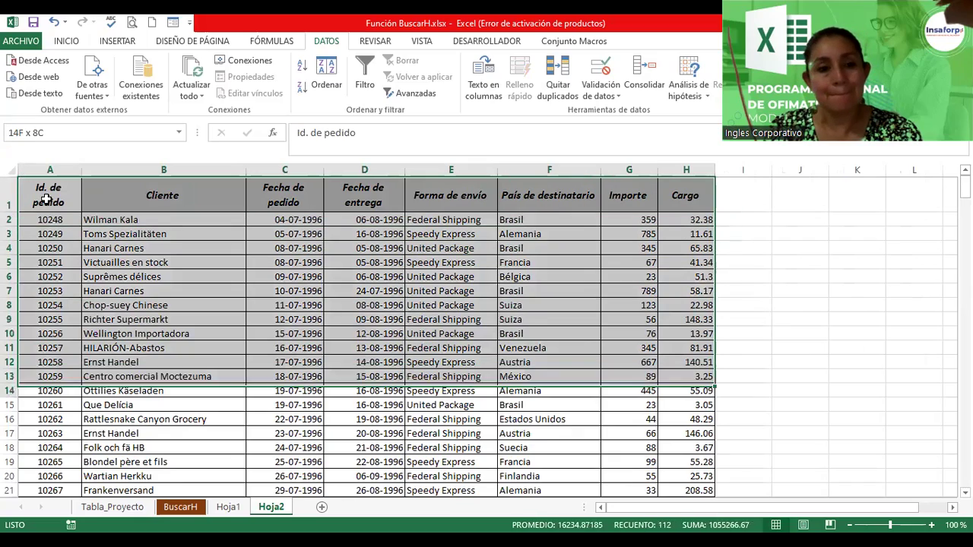
{"action": "key", "text": "shift+Down"}
{"action": "key", "text": "shift+Down"}
{"action": "key", "text": "shift+Down"}
{"action": "key", "text": "shift+Down"}
{"action": "key", "text": "shift+Down"}
{"action": "key", "text": "shift+Down"}
{"action": "key", "text": "shift+Down"}
{"action": "key", "text": "shift+Down"}
{"action": "key", "text": "shift+Down"}
{"action": "key", "text": "shift+Down"}
{"action": "key", "text": "shift+Down"}
{"action": "key", "text": "shift+Down"}
{"action": "key", "text": "shift+Down"}
{"action": "key", "text": "shift+Down"}
{"action": "key", "text": "shift+Down"}
{"action": "key", "text": "shift+Down"}
{"action": "key", "text": "shift+Down"}
{"action": "key", "text": "shift+Down"}
{"action": "key", "text": "shift+Down"}
{"action": "key", "text": "shift+Down"}
{"action": "key", "text": "shift+Down"}
{"action": "key", "text": "shift+Down"}
{"action": "key", "text": "shift+Down"}
{"action": "key", "text": "shift+Down"}
{"action": "key", "text": "shift+Down"}
{"action": "key", "text": "shift+Down"}
{"action": "key", "text": "shift+Down"}
{"action": "key", "text": "shift+Down"}
{"action": "key", "text": "shift+Down"}
{"action": "key", "text": "shift+Down"}
{"action": "key", "text": "shift+Down"}
{"action": "key", "text": "shift+Down"}
{"action": "key", "text": "shift+Down"}
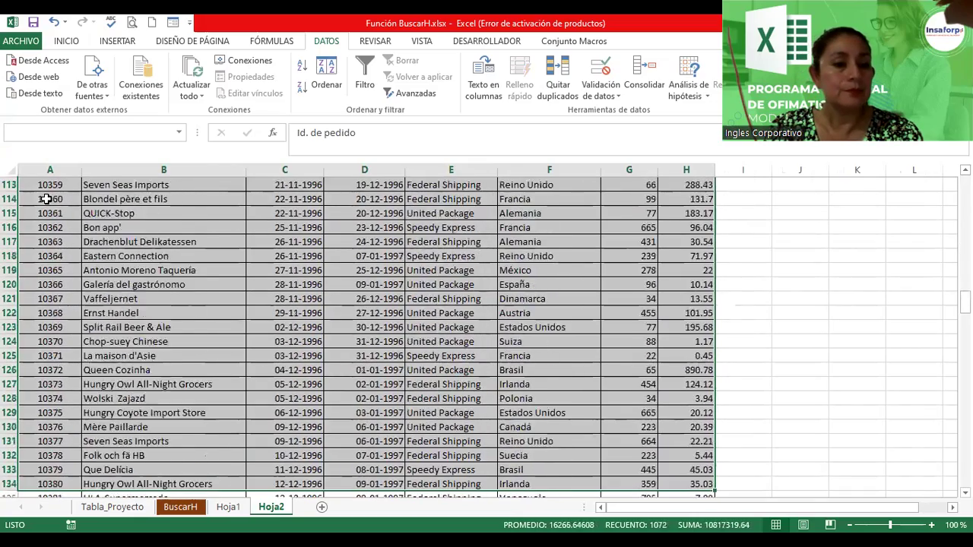
{"action": "key", "text": "shift+Down"}
{"action": "key", "text": "shift+Down"}
{"action": "key", "text": "shift+Down"}
{"action": "key", "text": "shift+Down"}
{"action": "key", "text": "shift+Down"}
{"action": "key", "text": "shift+Down"}
{"action": "key", "text": "shift+Down"}
{"action": "key", "text": "shift+Down"}
{"action": "key", "text": "shift+Down"}
{"action": "key", "text": "shift+Down"}
{"action": "key", "text": "shift+Down"}
{"action": "key", "text": "shift+Down"}
{"action": "key", "text": "shift+Down"}
{"action": "key", "text": "shift+Down"}
{"action": "key", "text": "shift+Down"}
{"action": "key", "text": "shift+Down"}
{"action": "key", "text": "shift+Down"}
{"action": "key", "text": "shift+Down"}
{"action": "key", "text": "shift+Down"}
{"action": "key", "text": "shift+Down"}
{"action": "key", "text": "shift+Down"}
{"action": "key", "text": "shift+Down"}
{"action": "key", "text": "shift+Down"}
{"action": "key", "text": "shift+Down"}
{"action": "key", "text": "shift+Down"}
{"action": "key", "text": "shift+Down"}
{"action": "key", "text": "shift+Down"}
{"action": "key", "text": "shift+Down"}
{"action": "key", "text": "shift+Down"}
{"action": "key", "text": "shift+Down"}
{"action": "key", "text": "shift+Down"}
{"action": "key", "text": "shift+Down"}
{"action": "key", "text": "shift+Down"}
{"action": "key", "text": "shift+Down"}
{"action": "key", "text": "shift+Down"}
{"action": "key", "text": "shift+Down"}
{"action": "key", "text": "shift+Down"}
{"action": "key", "text": "shift+Down"}
{"action": "key", "text": "shift+Down"}
{"action": "key", "text": "shift+Down"}
{"action": "key", "text": "shift+Down"}
{"action": "key", "text": "shift+Down"}
{"action": "key", "text": "shift+Down"}
{"action": "key", "text": "shift+Down"}
{"action": "key", "text": "shift+Down"}
{"action": "key", "text": "shift+Down"}
{"action": "key", "text": "shift+Down"}
{"action": "key", "text": "shift+Down"}
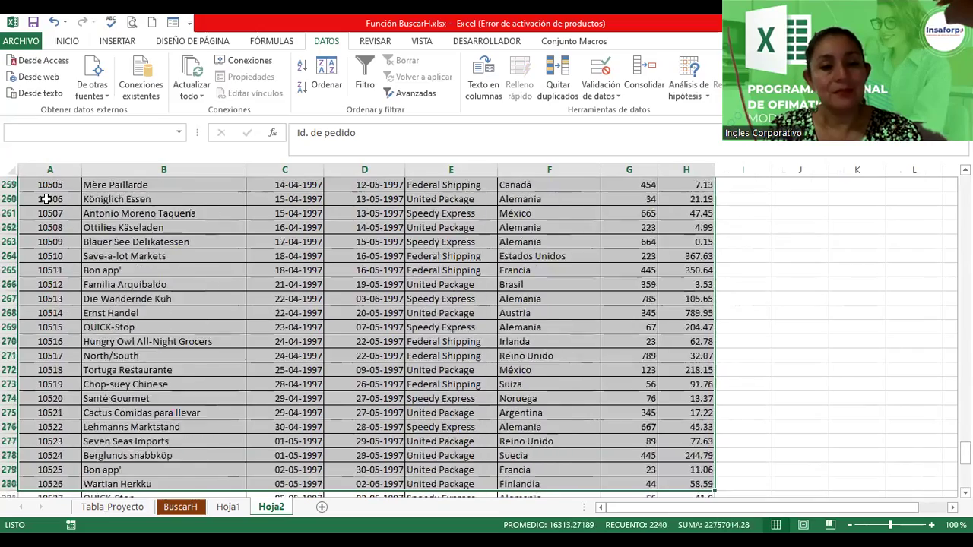
{"action": "key", "text": "shift+Down"}
{"action": "key", "text": "shift+Down"}
{"action": "key", "text": "shift+Down"}
{"action": "key", "text": "shift+Down"}
{"action": "key", "text": "shift+Down"}
{"action": "key", "text": "shift+Down"}
{"action": "key", "text": "shift+Down"}
{"action": "key", "text": "shift+Down"}
{"action": "key", "text": "shift+Down"}
{"action": "key", "text": "shift+Down"}
{"action": "key", "text": "shift+Down"}
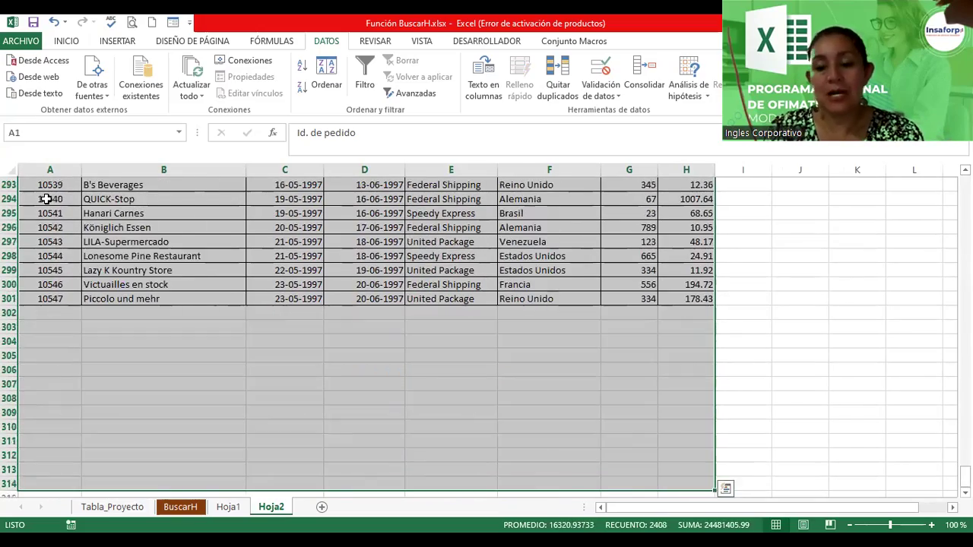
{"action": "key", "text": "shift+Up"}
{"action": "key", "text": "shift+Up"}
{"action": "key", "text": "shift+Up"}
{"action": "key", "text": "shift+Up"}
{"action": "key", "text": "shift+Up"}
{"action": "key", "text": "shift+Up"}
{"action": "key", "text": "shift+Up"}
{"action": "key", "text": "shift+Up"}
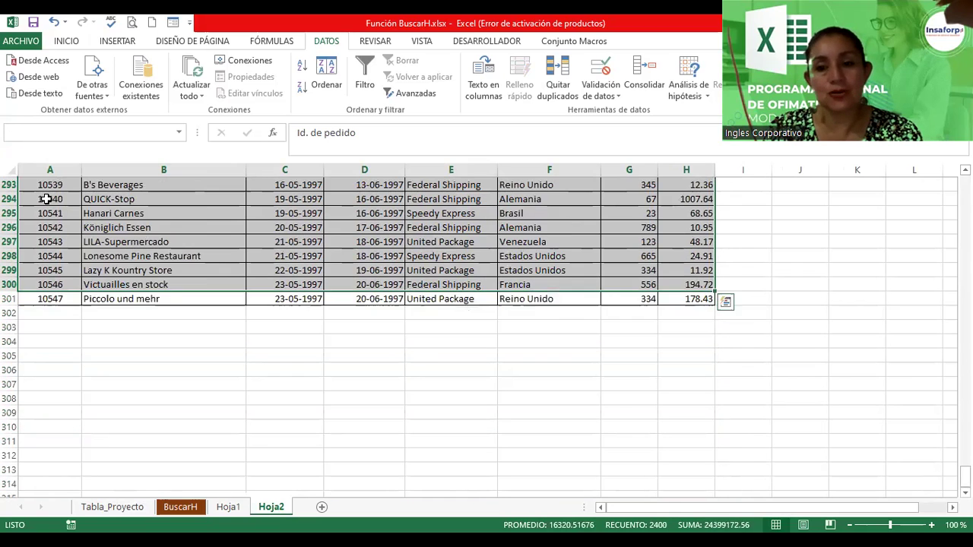
Name the selected orders table Registros via the Name Box.
{"action": "left_click", "coordinate": [67, 134]}
{"action": "type", "text": "Registros"}
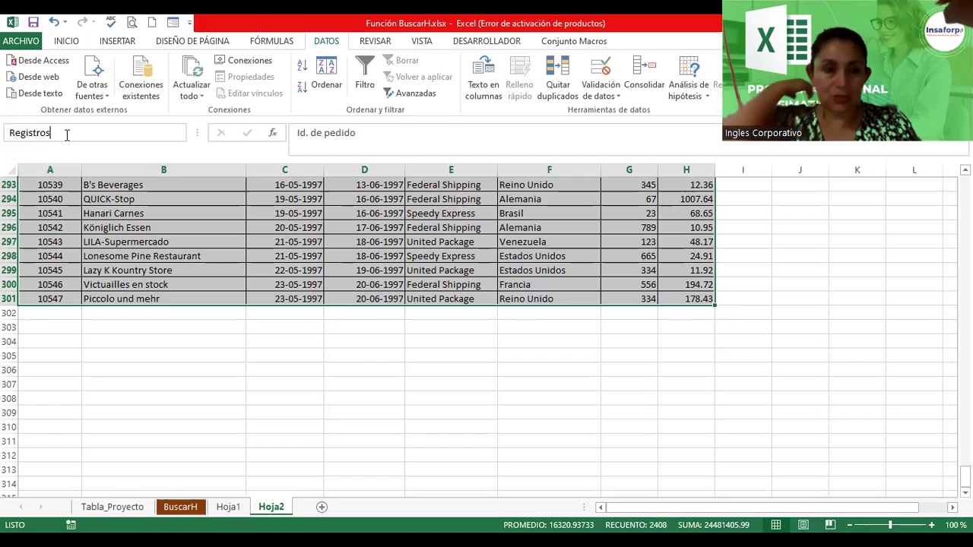
{"action": "key", "text": "Return"}
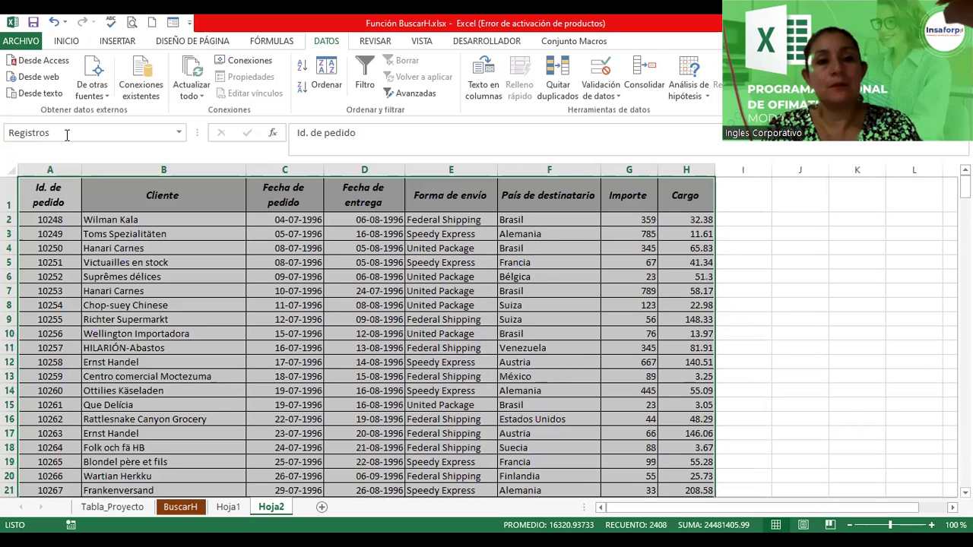
{"action": "left_click", "coordinate": [232, 508]}
Enter =buscarv(G7;Registros;2;0) in G9 to show the client for order 10248.
{"action": "left_click", "coordinate": [470, 305]}
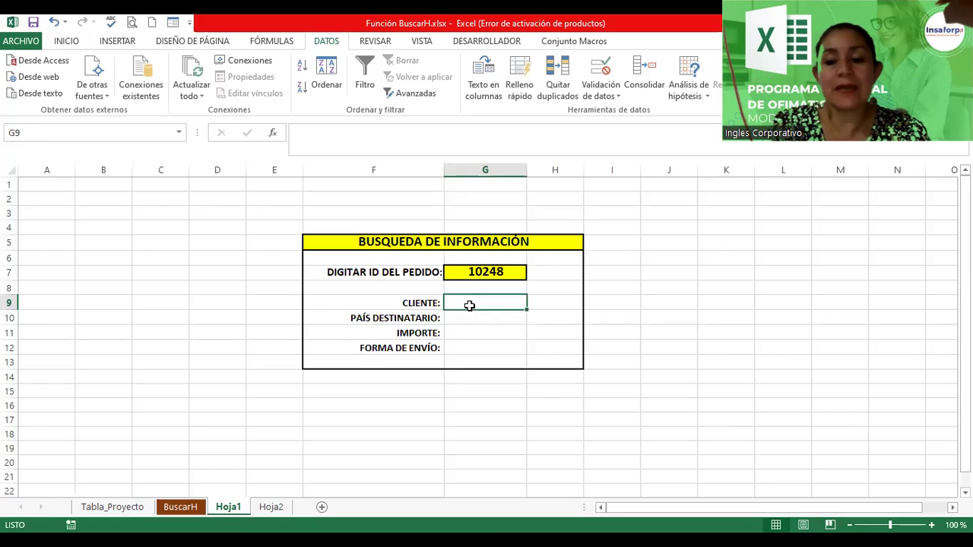
{"action": "type", "text": "="}
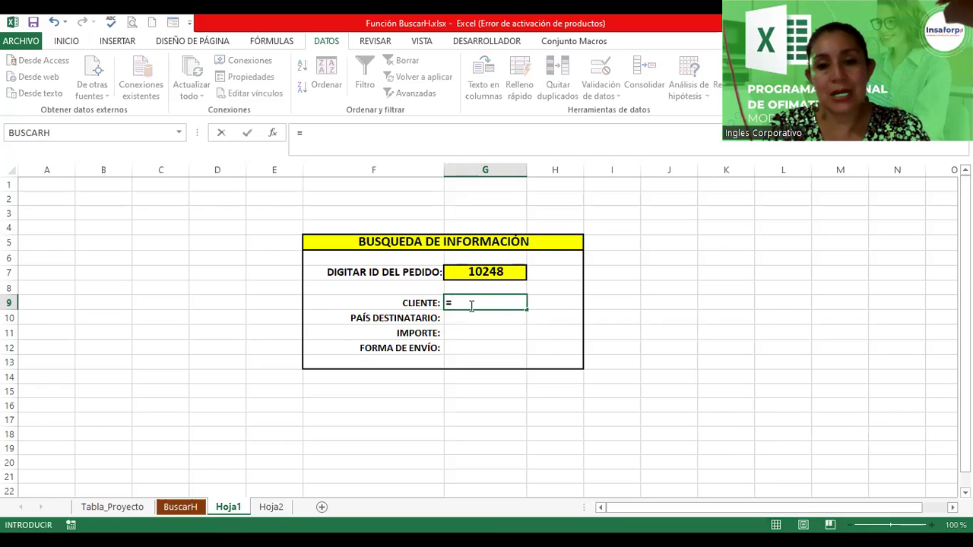
{"action": "type", "text": "buscarv("}
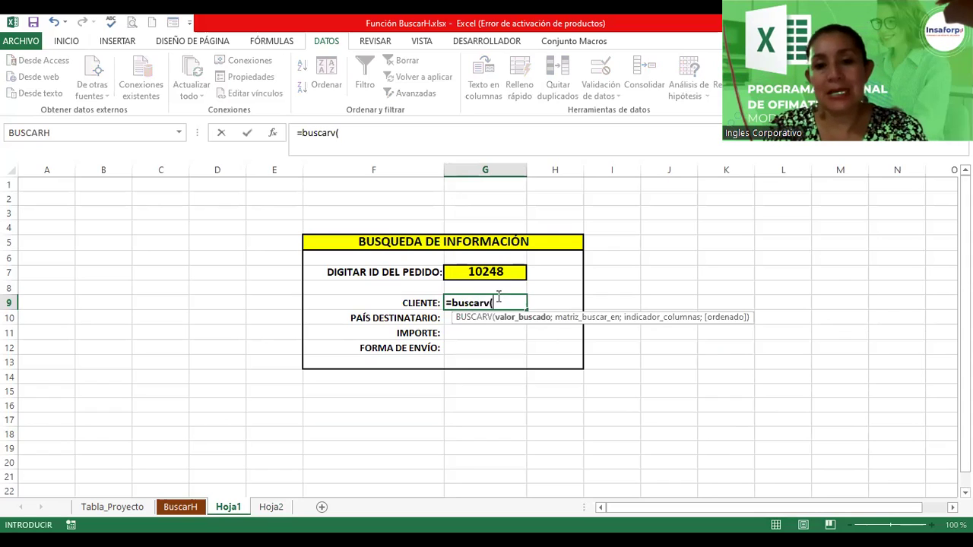
{"action": "left_click", "coordinate": [498, 274]}
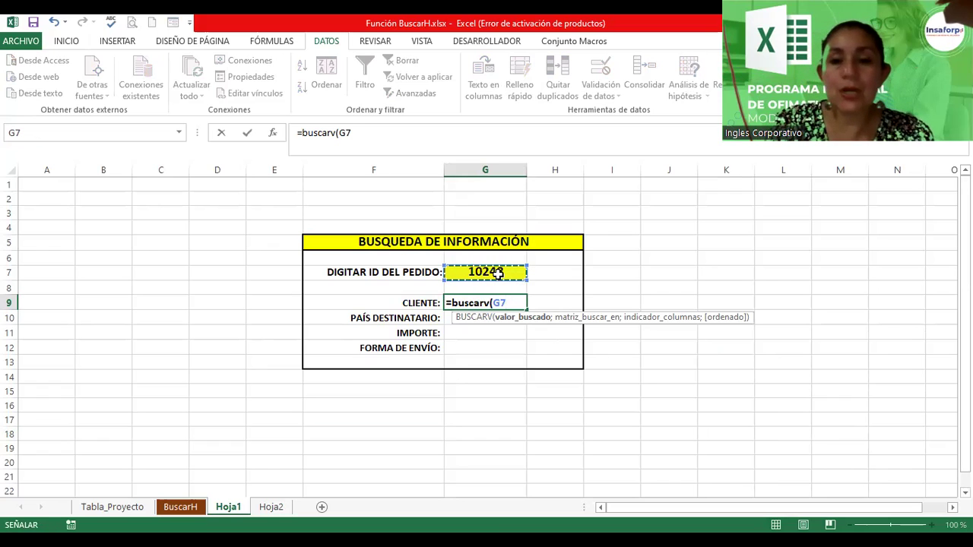
{"action": "type", "text": ";reg"}
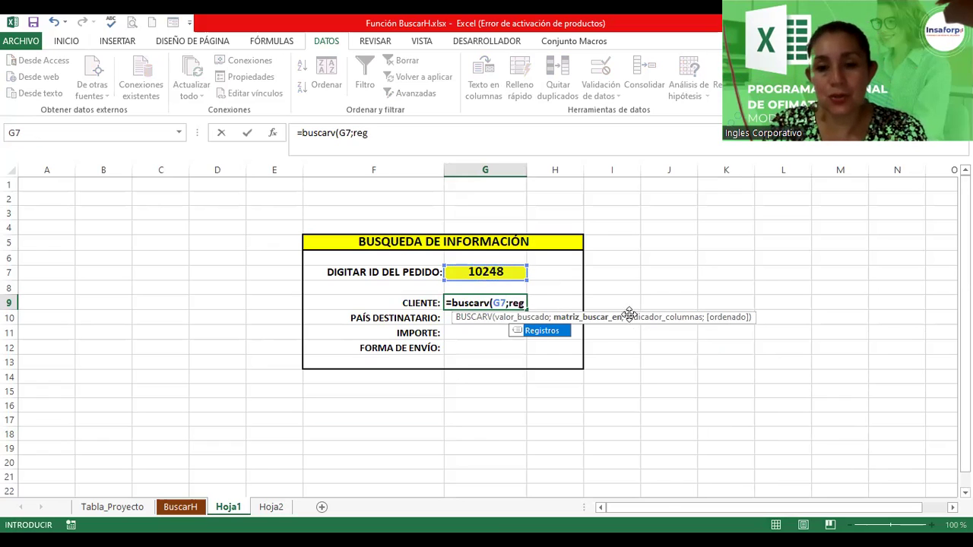
{"action": "double_click", "coordinate": [548, 332]}
{"action": "type", "text": ";"}
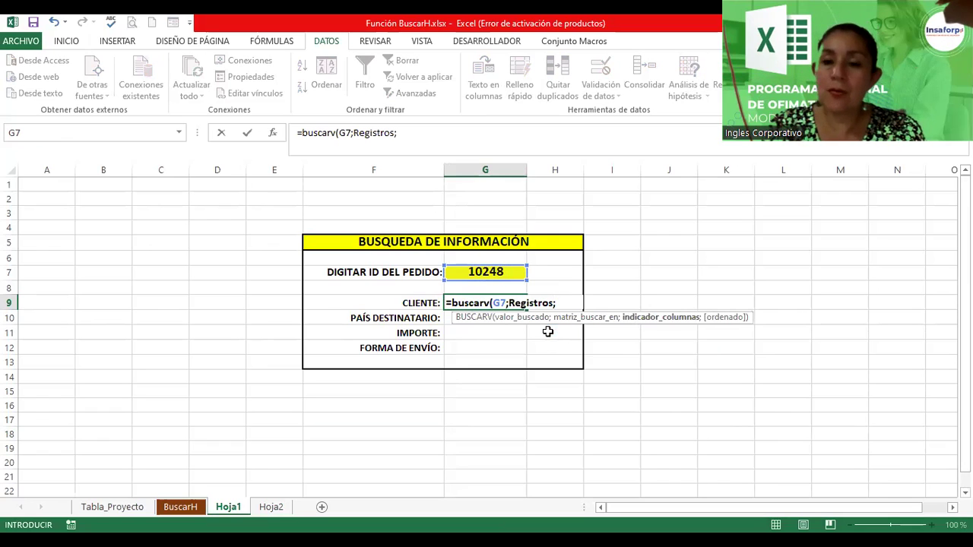
{"action": "type", "text": "2"}
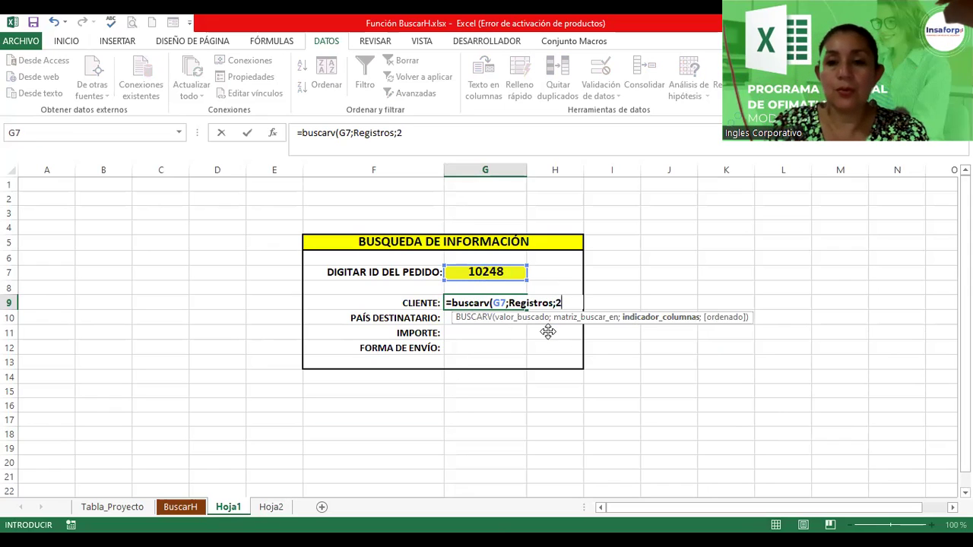
{"action": "type", "text": ";0"}
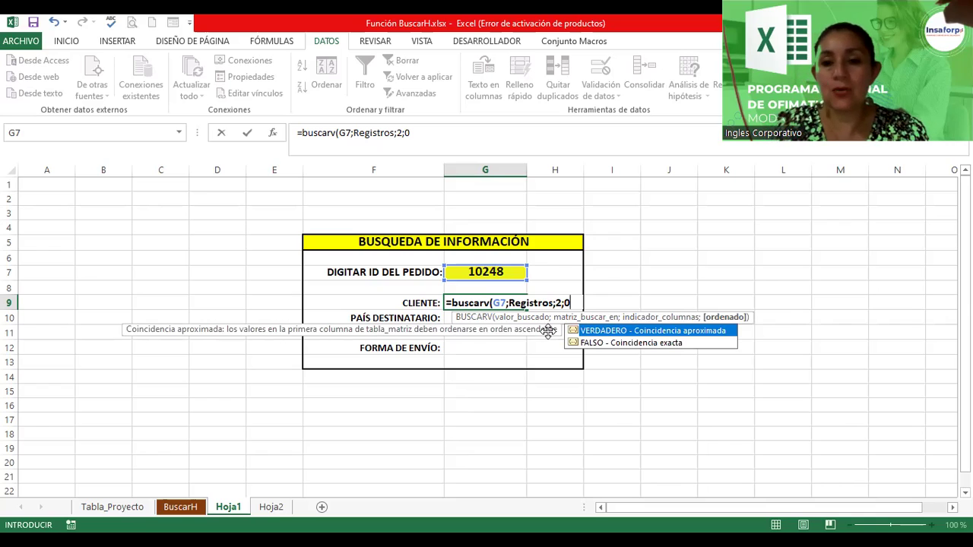
{"action": "type", "text": ")"}
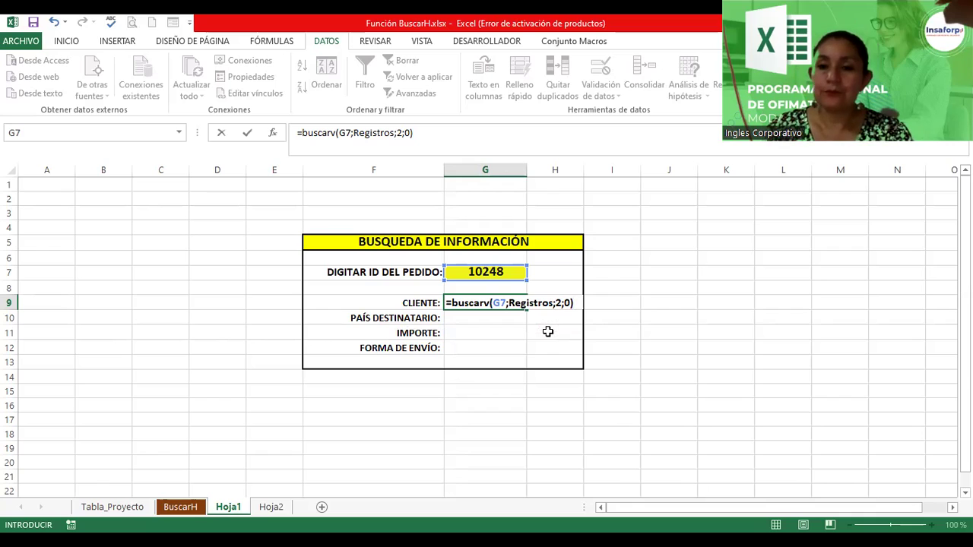
{"action": "key", "text": "Return"}
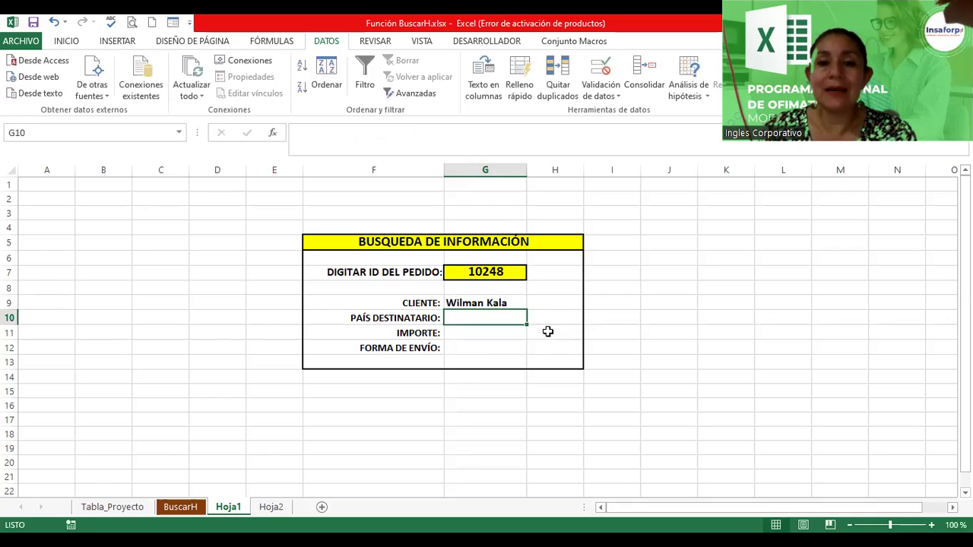
{"action": "left_click", "coordinate": [121, 507]}
After checking Hoja2, enter =buscarv(G7;registros;4;0) in G10 for the destination country.
{"action": "left_click", "coordinate": [260, 508]}
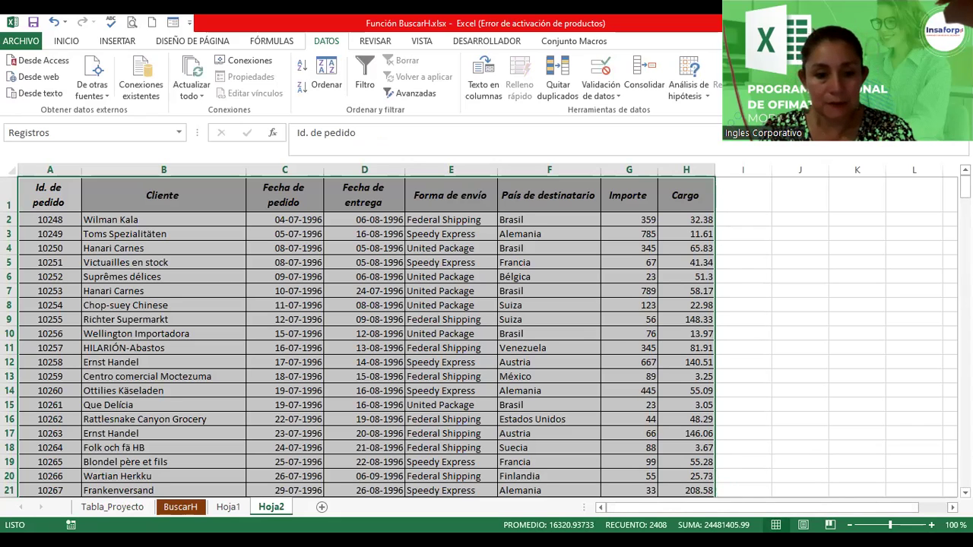
{"action": "left_click", "coordinate": [229, 508]}
{"action": "type", "text": "=buscarv"}
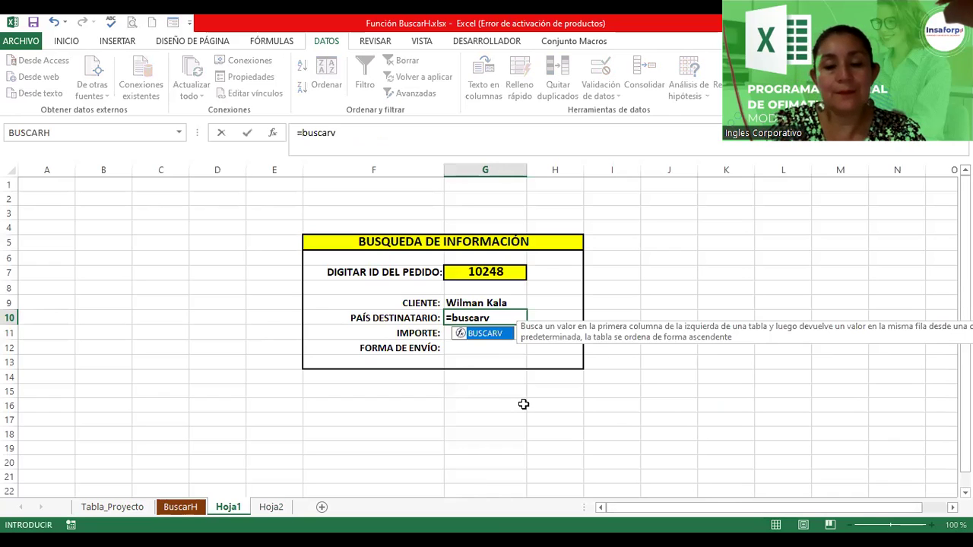
{"action": "type", "text": "("}
{"action": "left_click", "coordinate": [487, 275]}
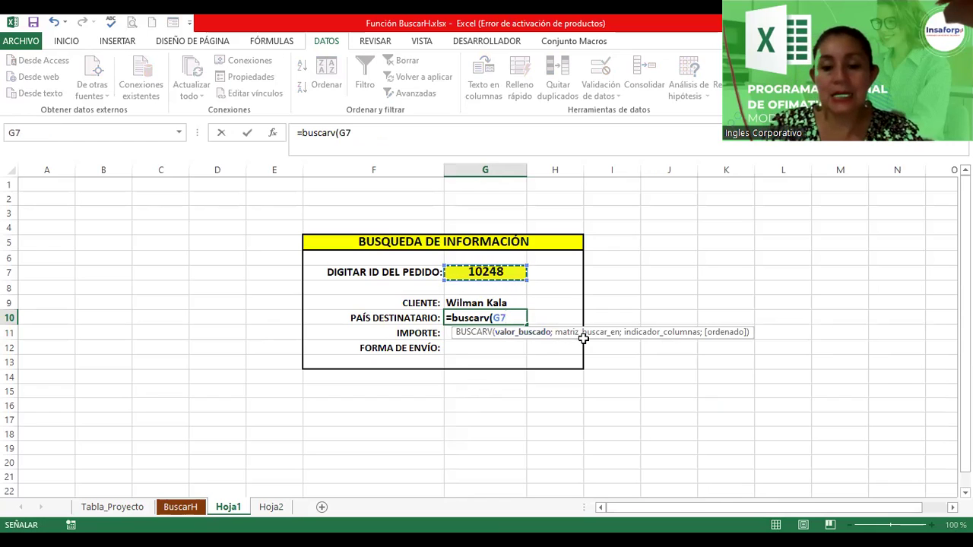
{"action": "type", "text": ";registros"}
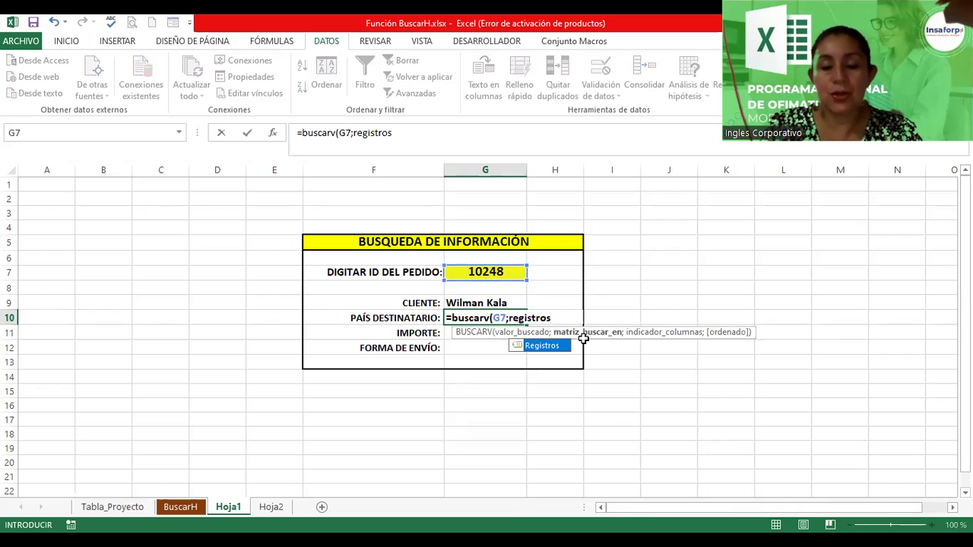
{"action": "type", "text": ";"}
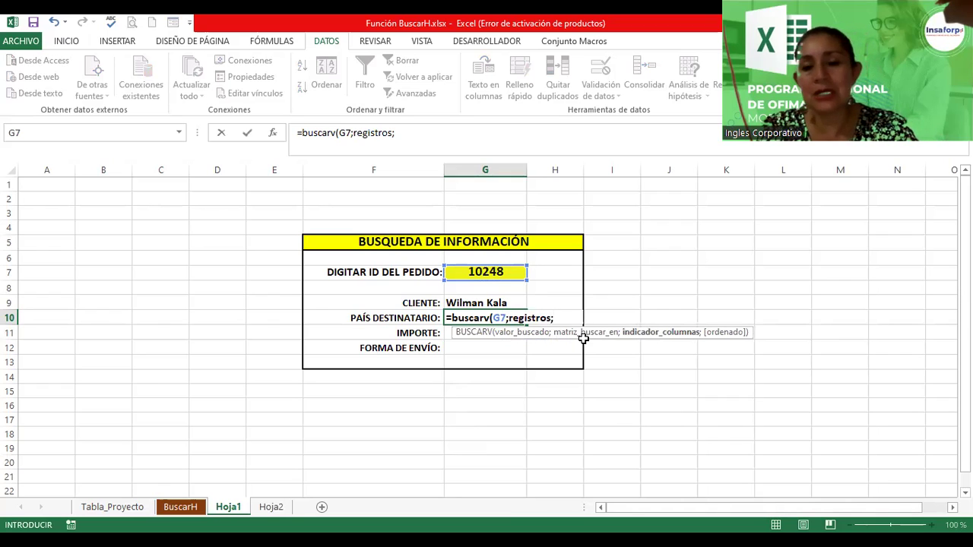
{"action": "type", "text": "5"}
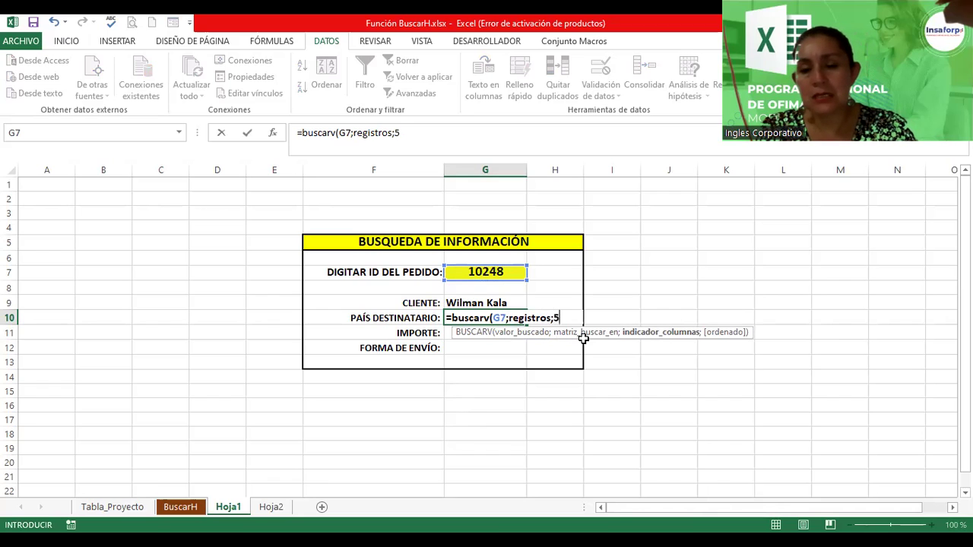
{"action": "key", "text": "BackSpace"}
{"action": "type", "text": "4"}
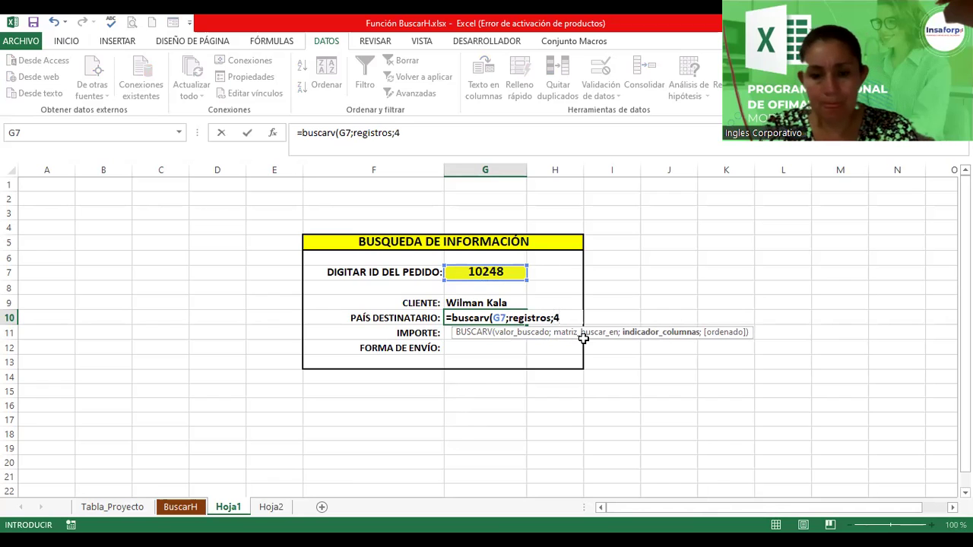
{"action": "type", "text": ";0)"}
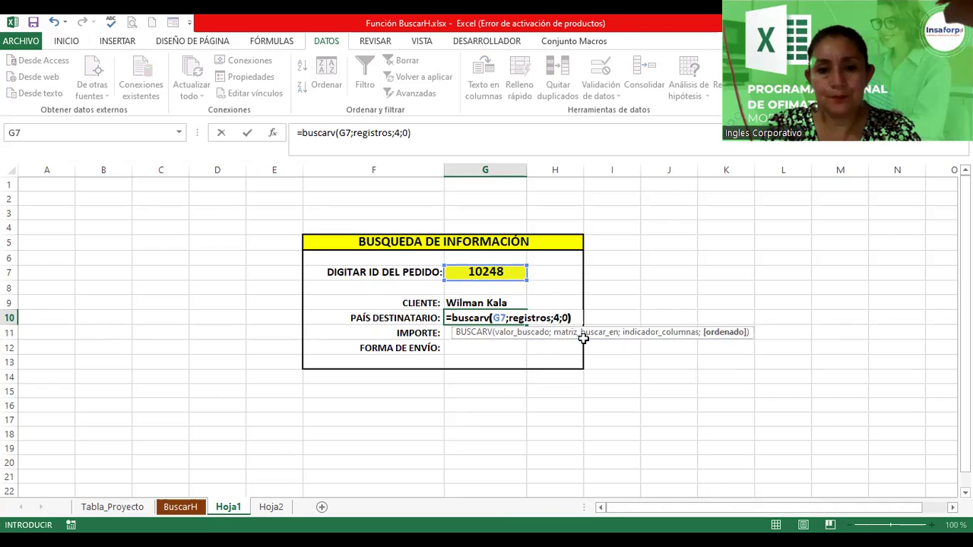
{"action": "key", "text": "Return"}
{"action": "key", "text": "alt"}
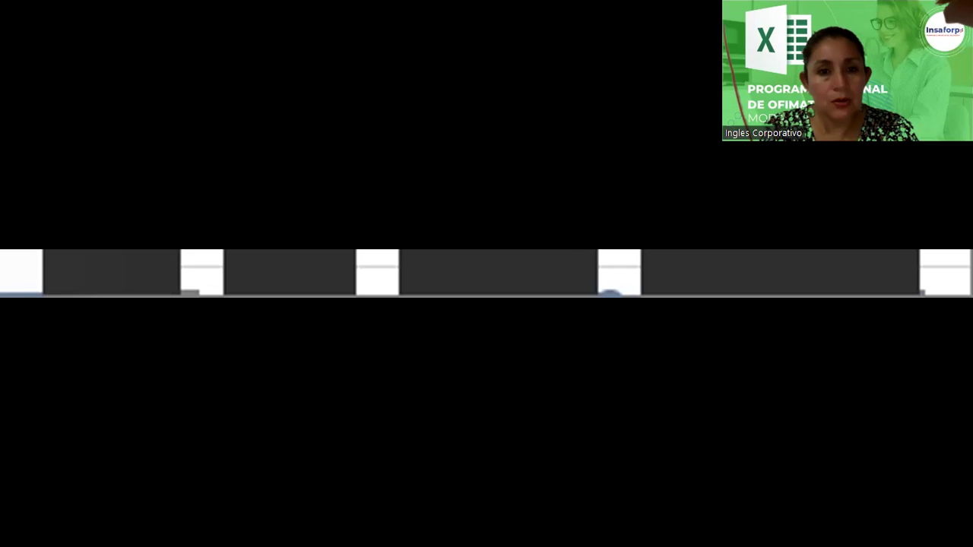
Change G10's column index from 4 to 6 so it returns Brasil.
{"action": "left_click", "coordinate": [487, 316]}
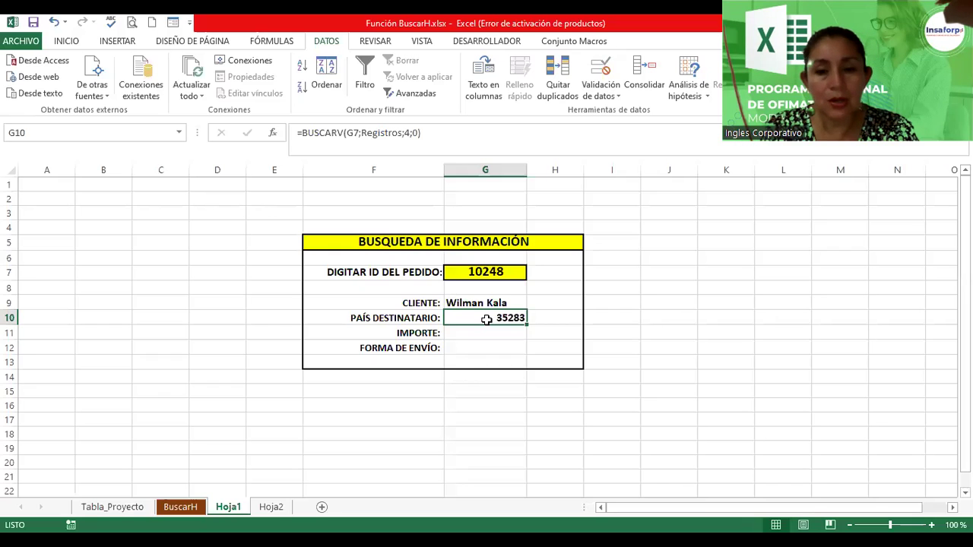
{"action": "double_click", "coordinate": [488, 317]}
{"action": "left_click", "coordinate": [568, 318]}
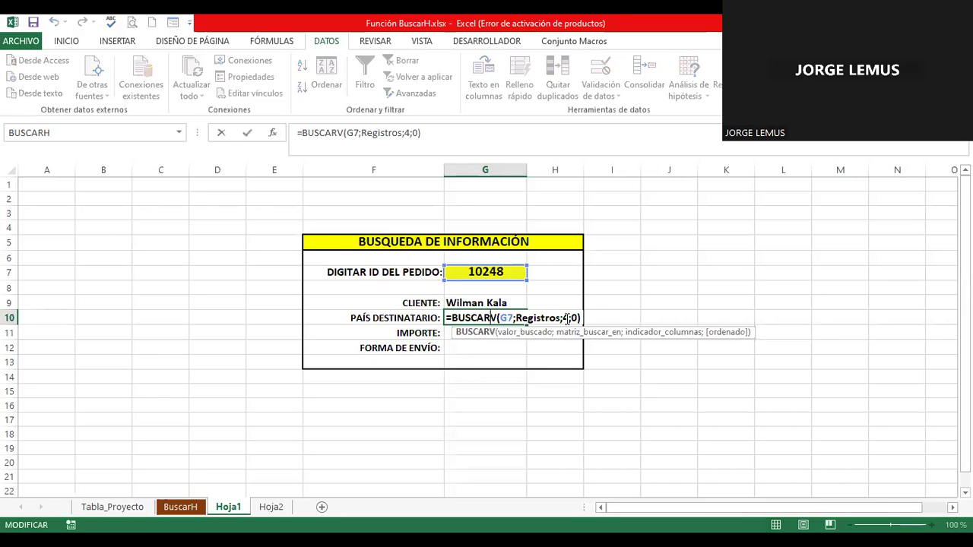
{"action": "key", "text": "BackSpace"}
{"action": "type", "text": "6"}
{"action": "key", "text": "Return"}
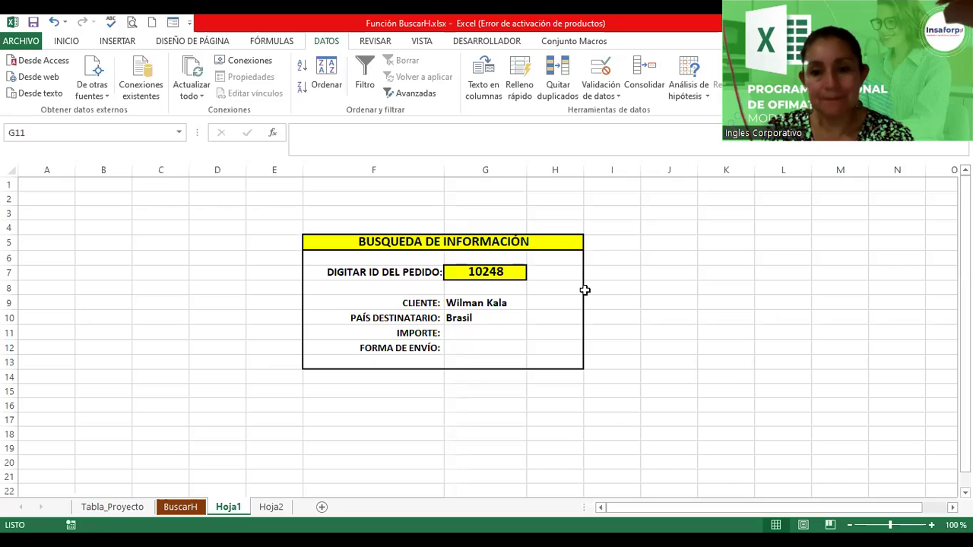
{"action": "left_click", "coordinate": [112, 507]}
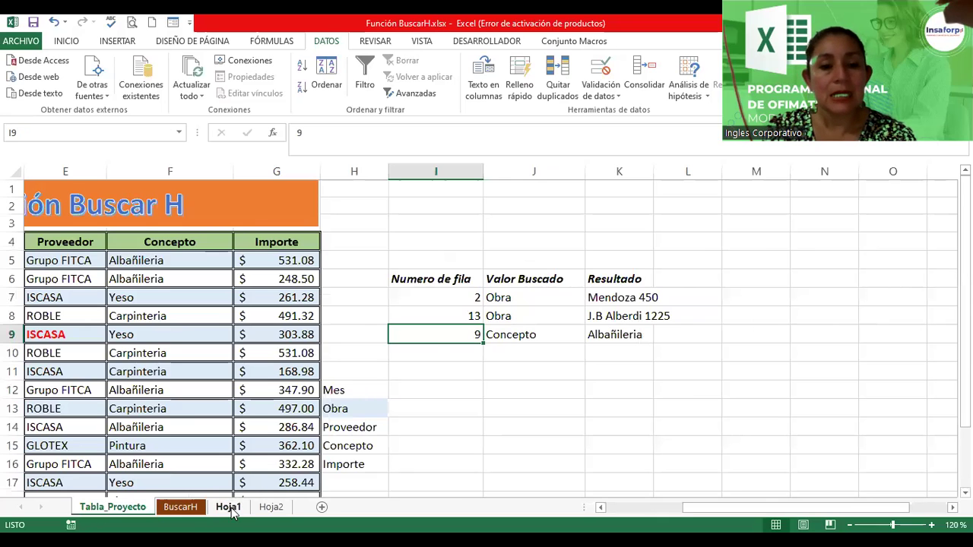
Flip through the Tabla_Proyecto and Hoja2 sheets and return to the Hoja1 lookup form.
{"action": "left_click", "coordinate": [228, 509]}
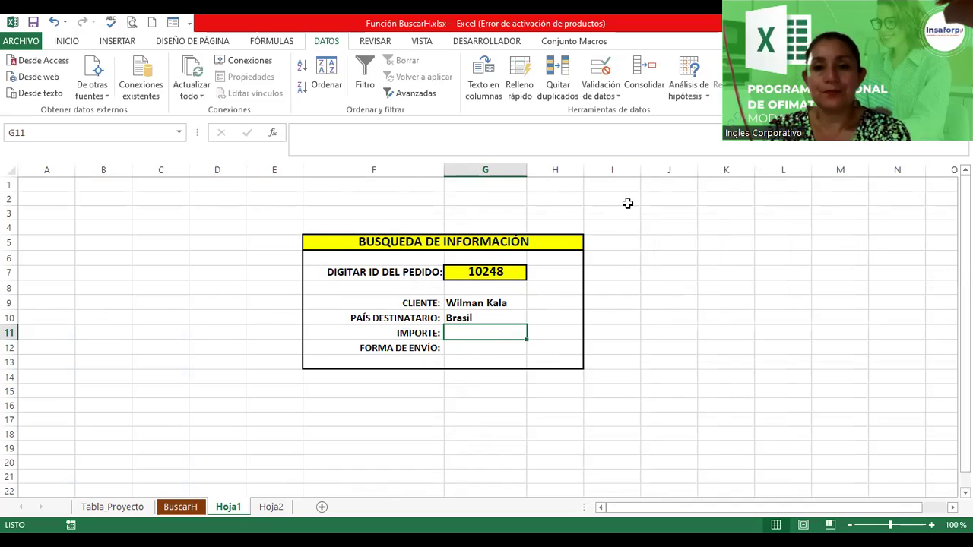
{"action": "left_click", "coordinate": [114, 508]}
{"action": "left_click", "coordinate": [271, 507]}
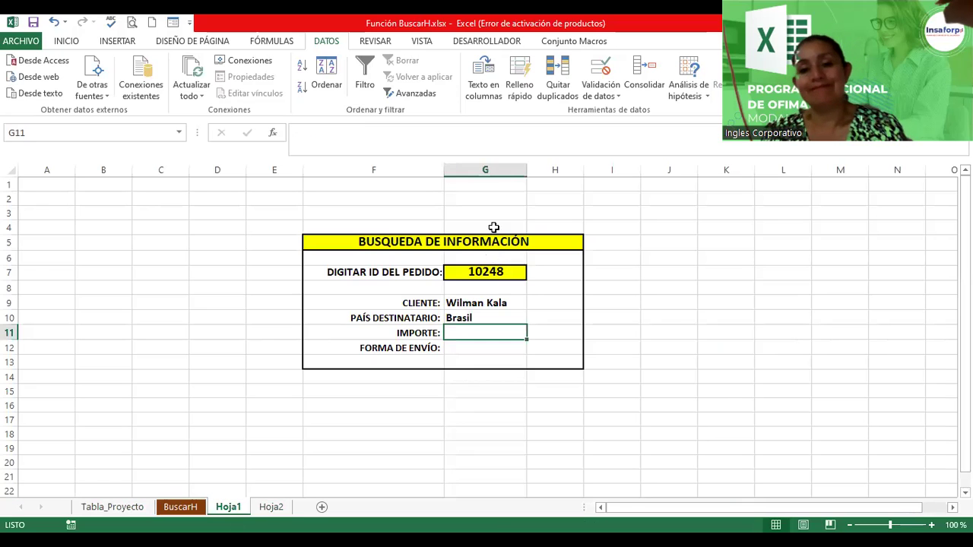
{"action": "left_click", "coordinate": [228, 507]}
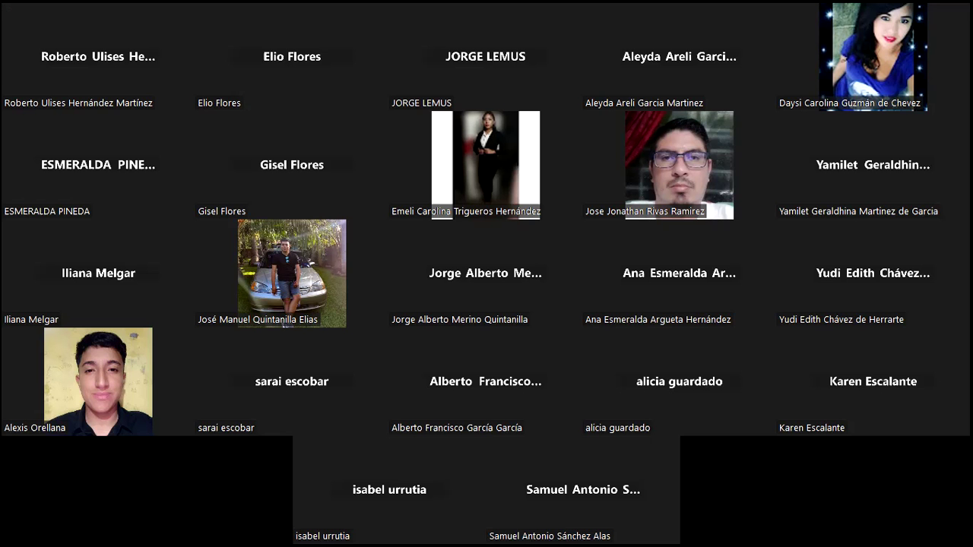